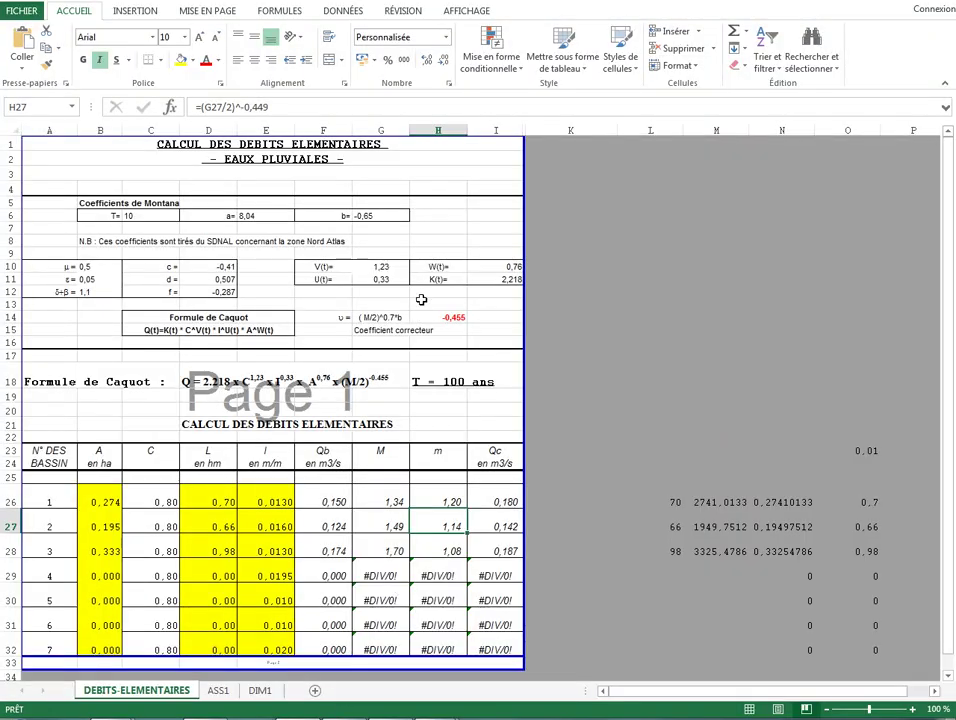
pyautogui.moveTo(48, 146); pyautogui.dragTo(452, 665)
pyautogui.click(400, 437)
pyautogui.click(433, 354)
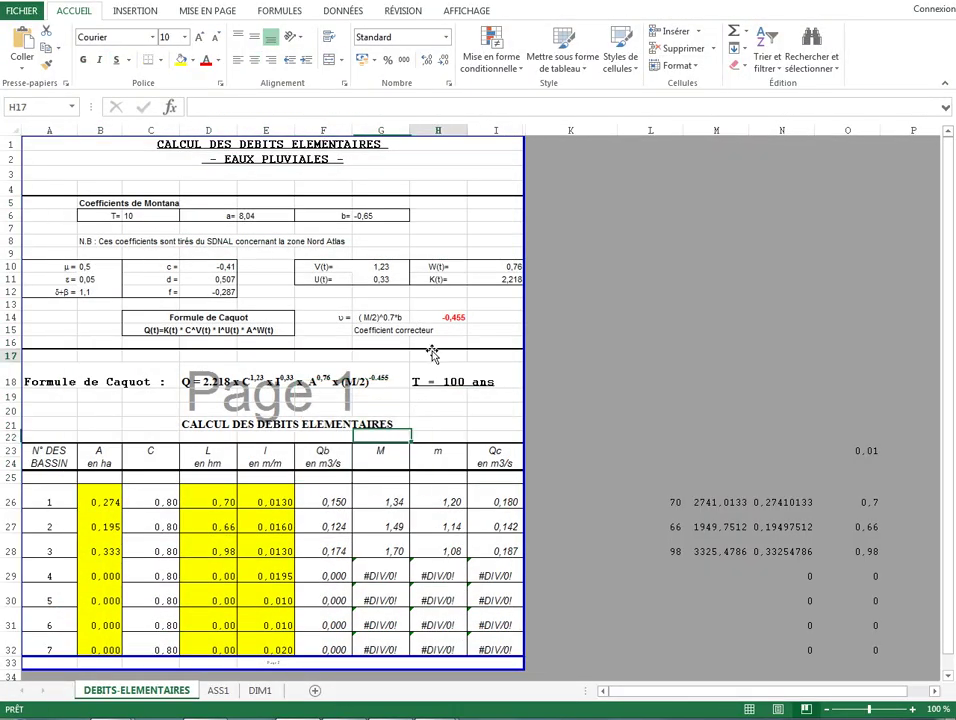
pyautogui.click(438, 330)
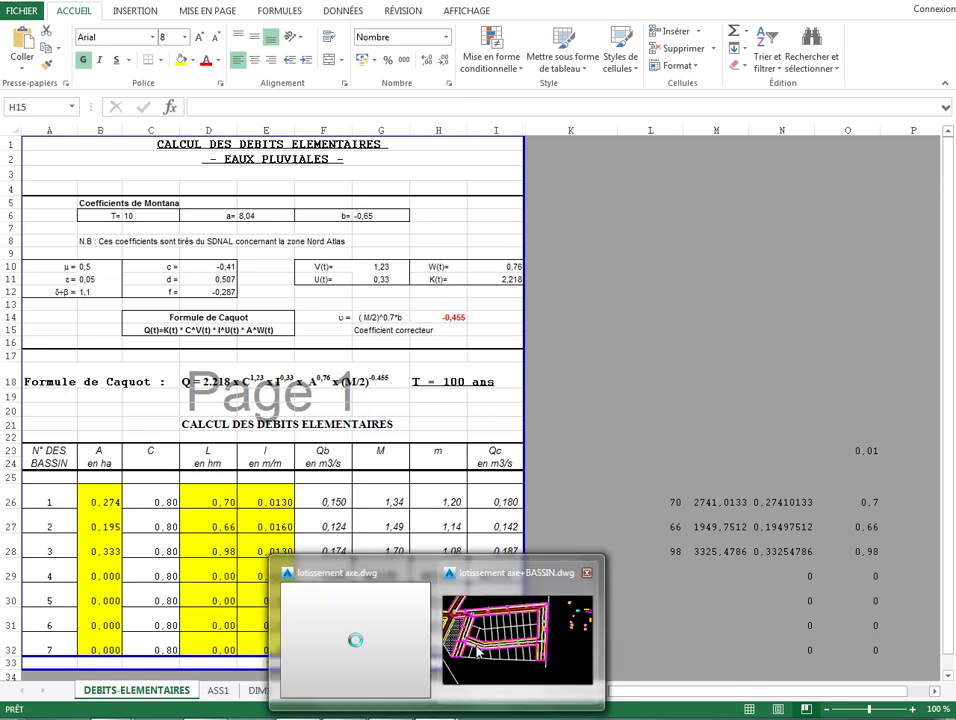
# - Switch to the AutoCAD drawing lotissement axe+BASSIN.dwg and display the COVADIS Assainissement et réseaux divers toolbar above the plan
pyautogui.click(519, 650)
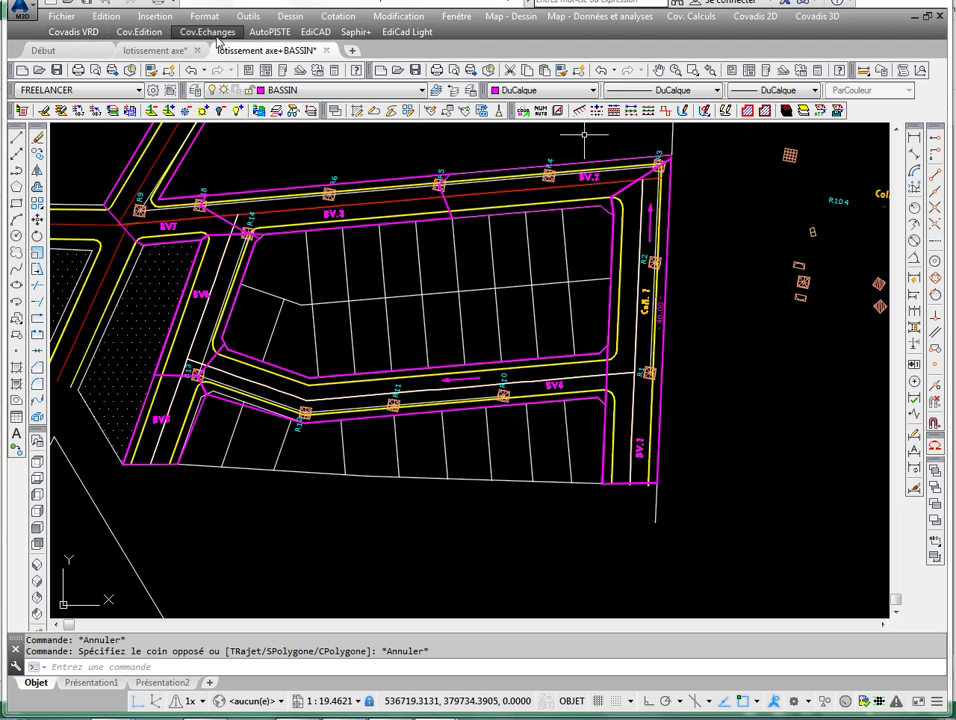
pyautogui.click(147, 40)
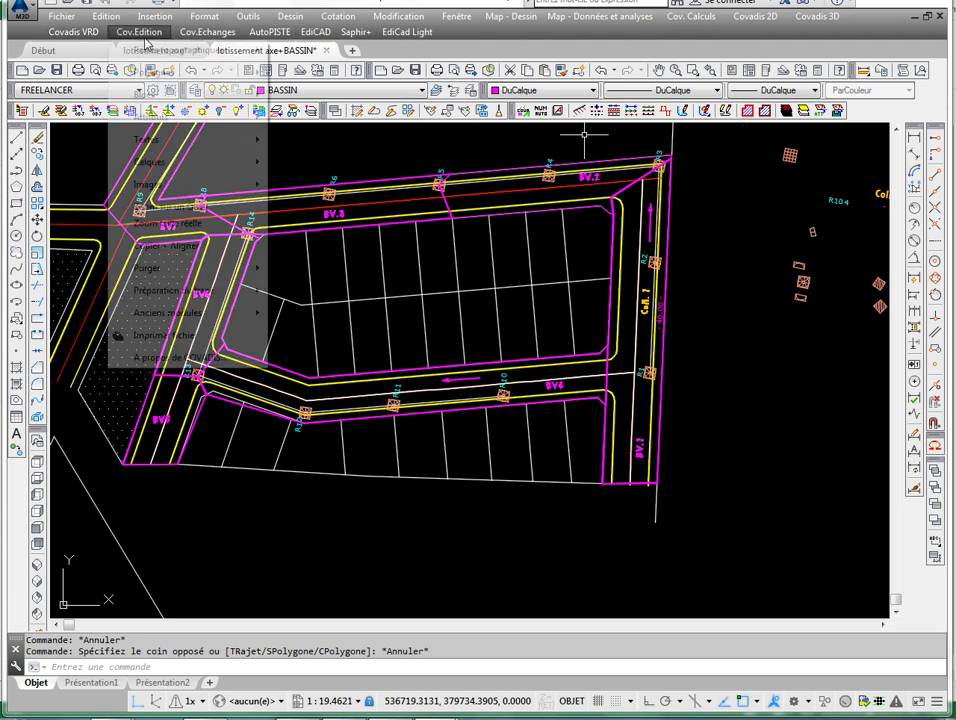
pyautogui.moveTo(73, 31)
pyautogui.moveTo(225, 135)
pyautogui.click(300, 128)
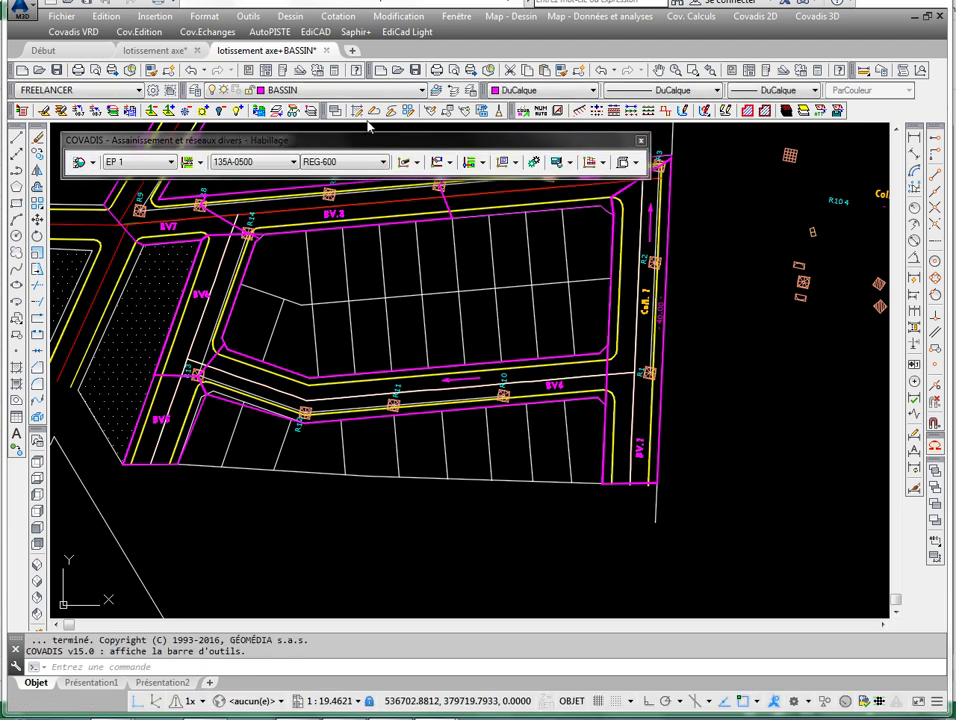
pyautogui.moveTo(380, 141); pyautogui.dragTo(369, 123)
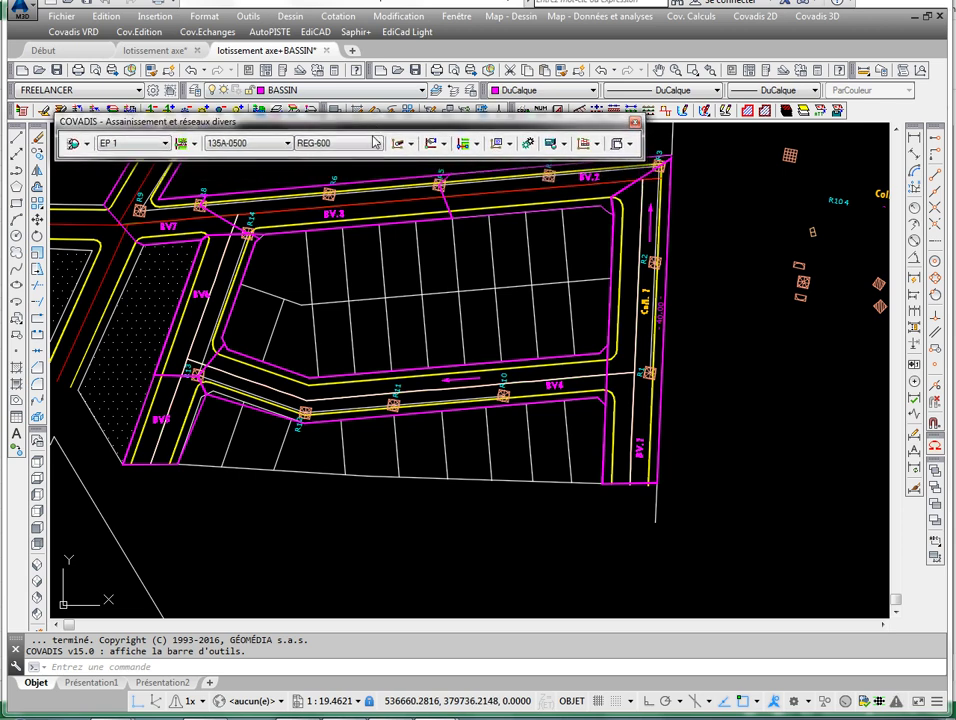
# - List the properties of the closed BV.1 basin polyline with LS and copy its area value
pyautogui.moveTo(443, 245); pyautogui.dragTo(463, 301, button='middle')
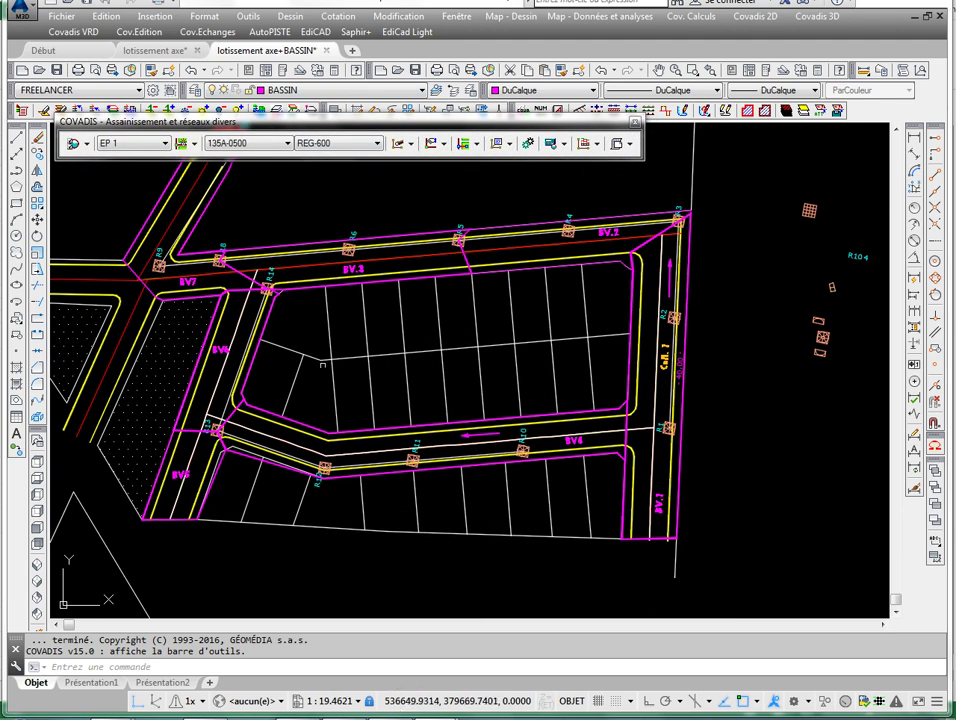
pyautogui.moveTo(629, 449); pyautogui.dragTo(481, 410, button='middle')
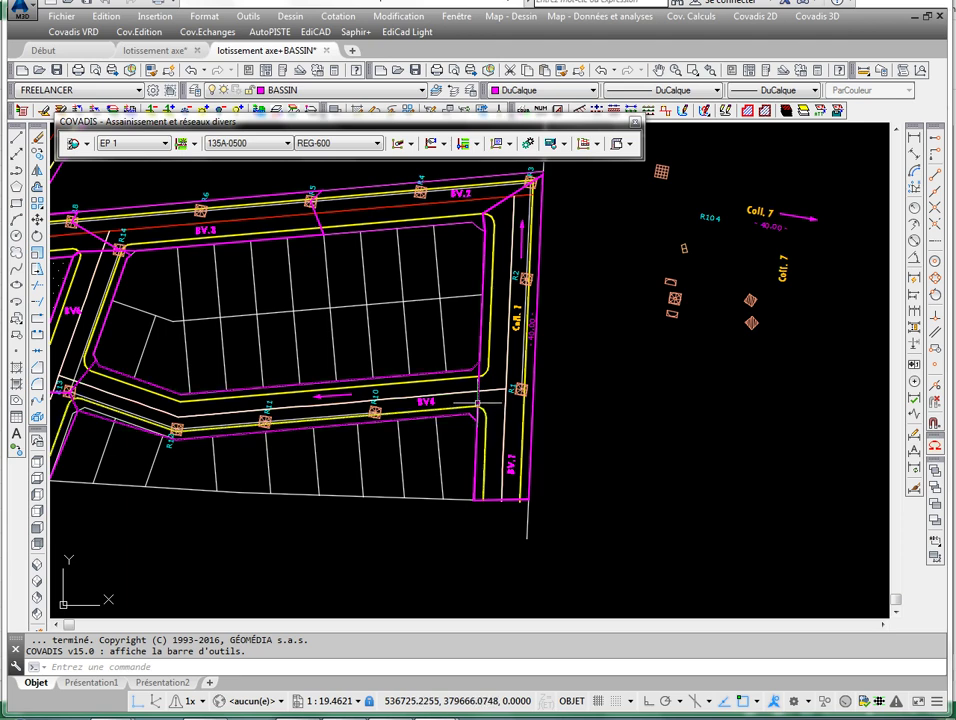
pyautogui.click(529, 431)
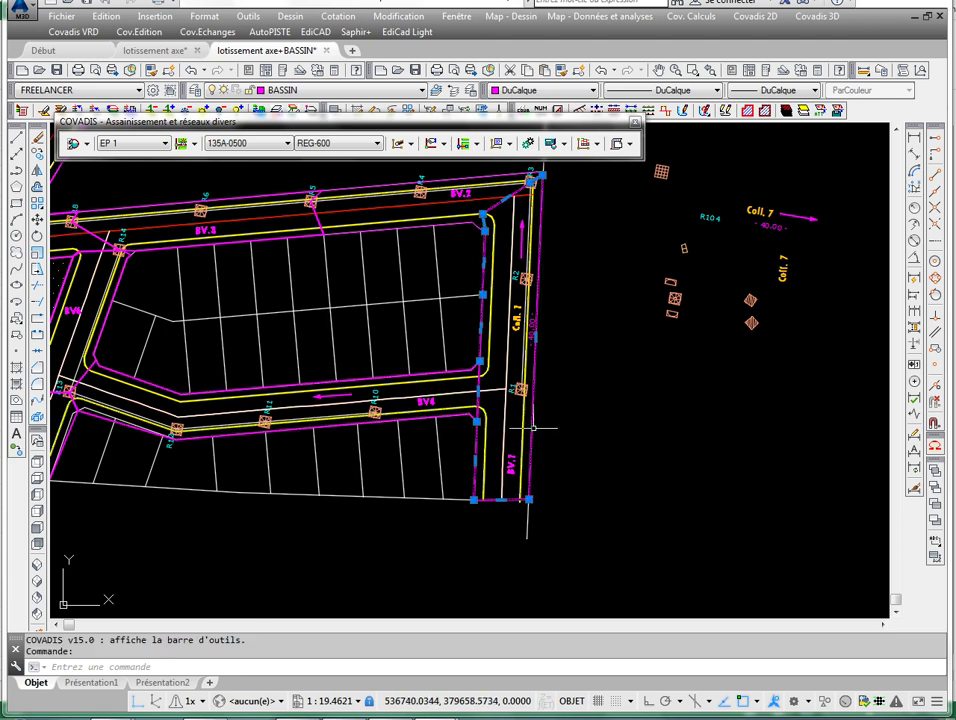
pyautogui.write('ls')
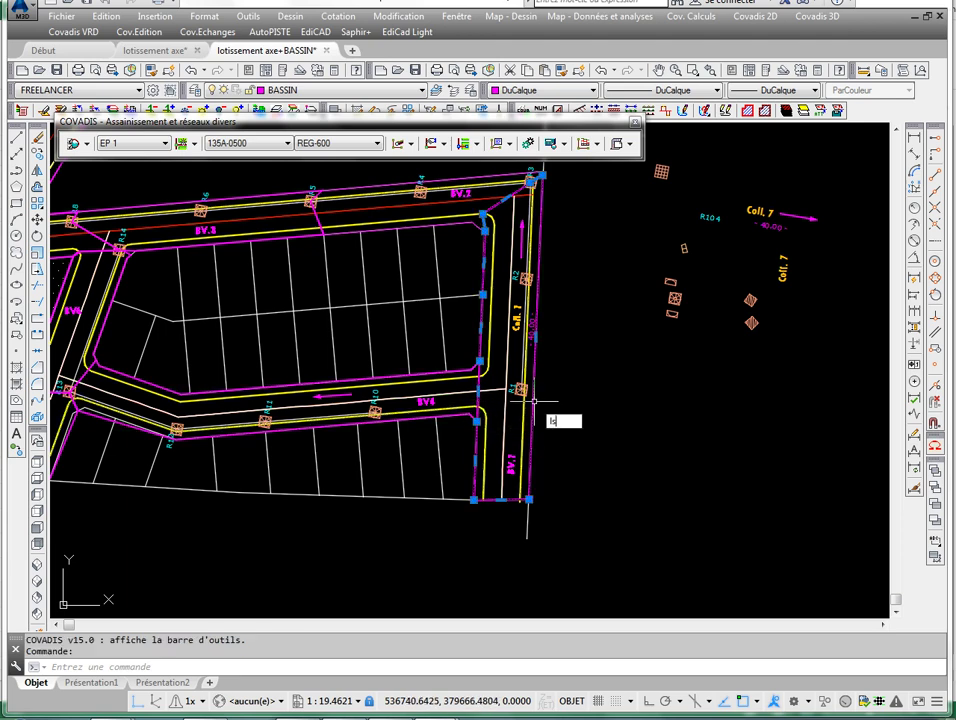
pyautogui.press('Return')
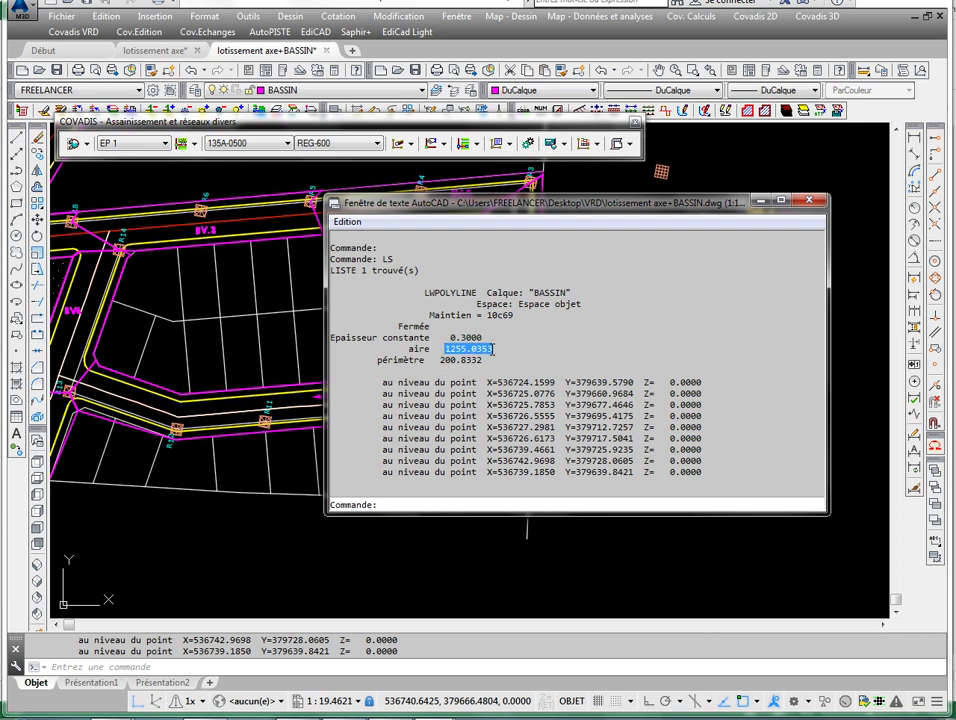
pyautogui.rightClick(493, 349)
pyautogui.click(514, 394)
# - Switch to the Excel workbook and paste the copied area into M26, correcting it to 1255,0353 with a decimal comma
pyautogui.hotkey('alt', 'Tab')
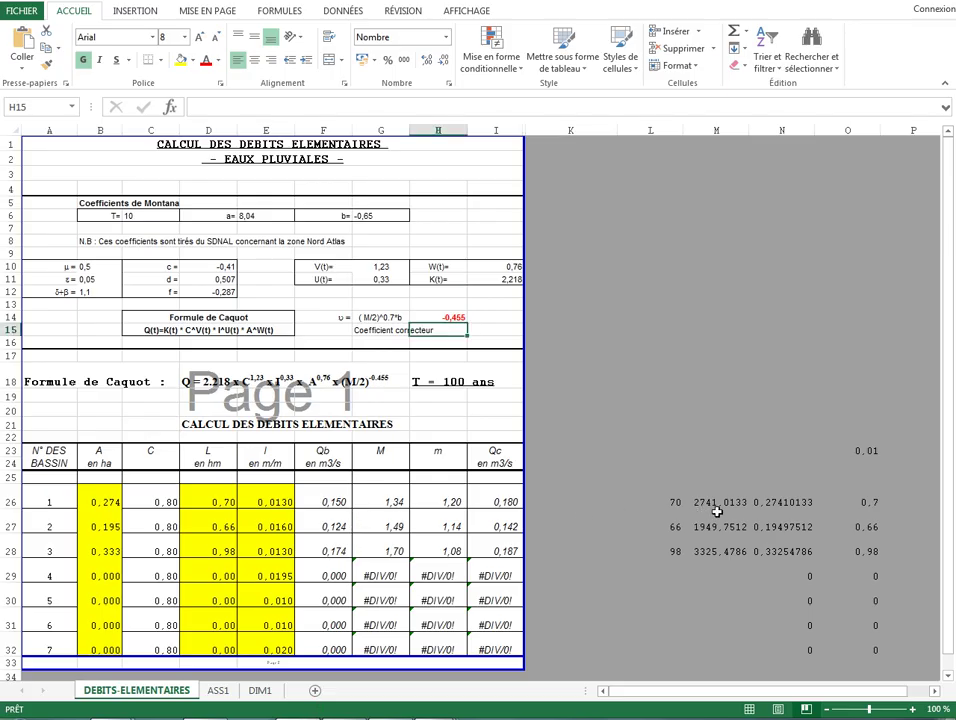
pyautogui.click(715, 502)
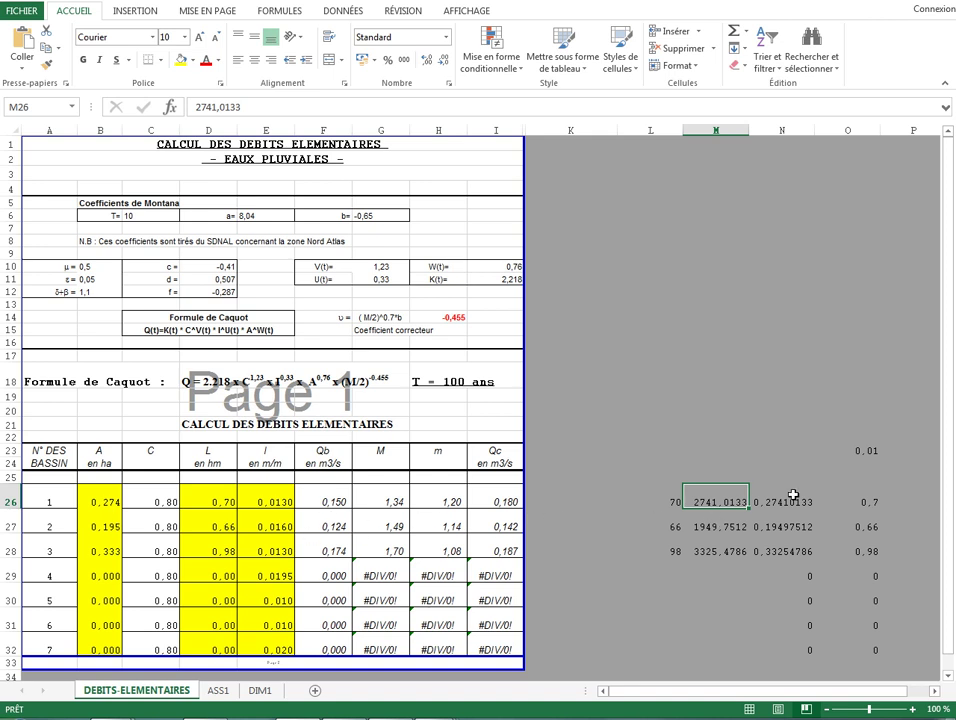
pyautogui.rightClick(716, 497)
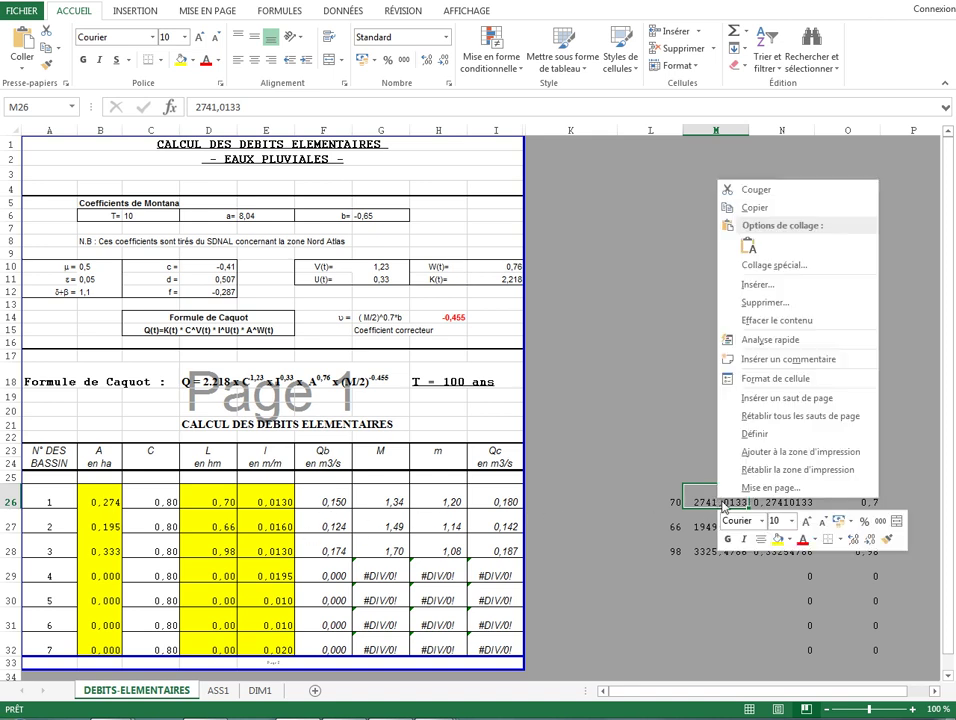
pyautogui.click(750, 186)
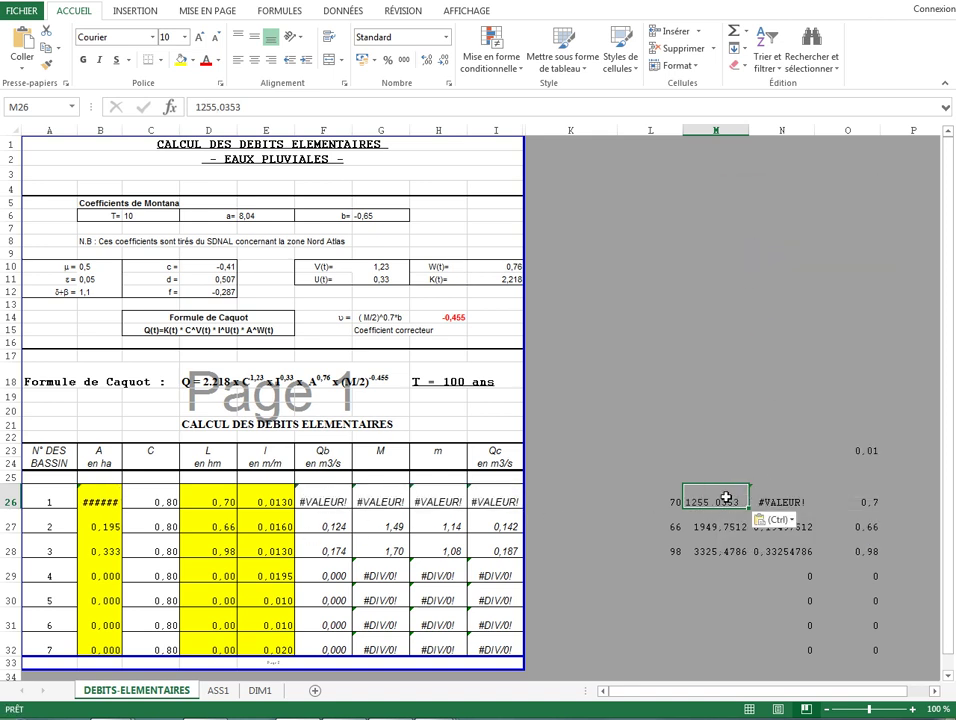
pyautogui.doubleClick(716, 502)
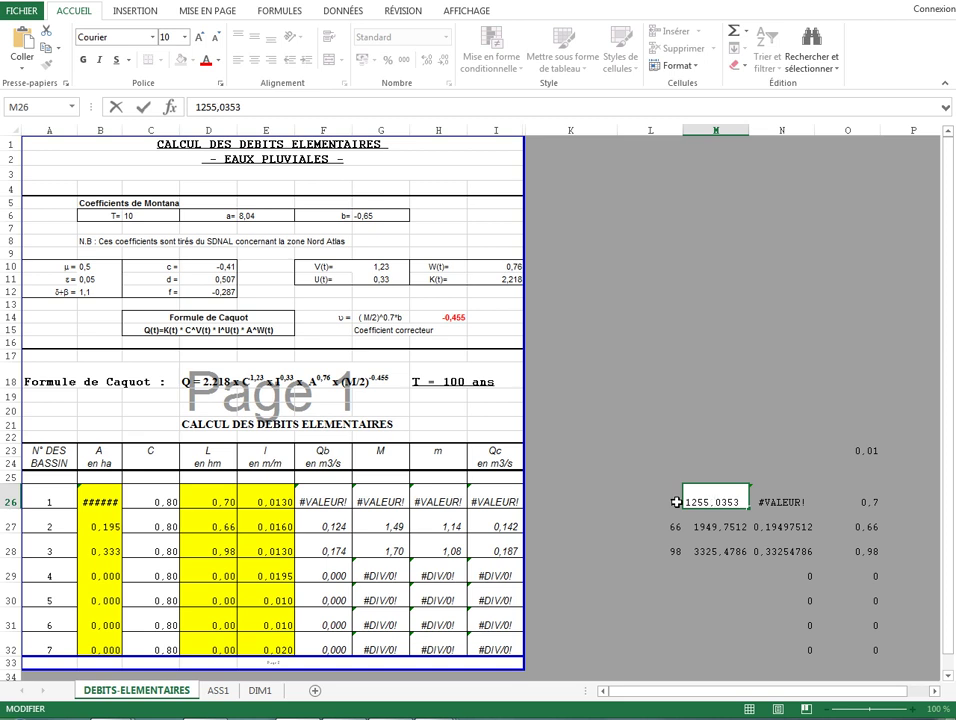
pyautogui.press('Return')
# - Examine how basin 1's area and length are converted and linked into the table, checking the formulas in N26, B26, D26 and O26
pyautogui.click(802, 504)
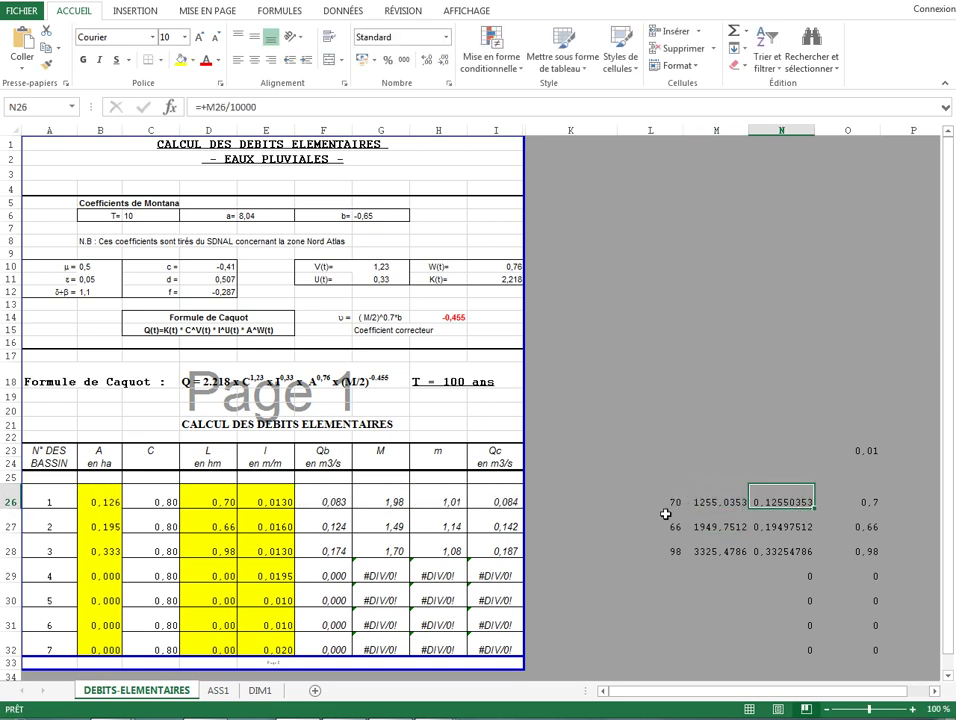
pyautogui.moveTo(666, 514); pyautogui.dragTo(664, 572)
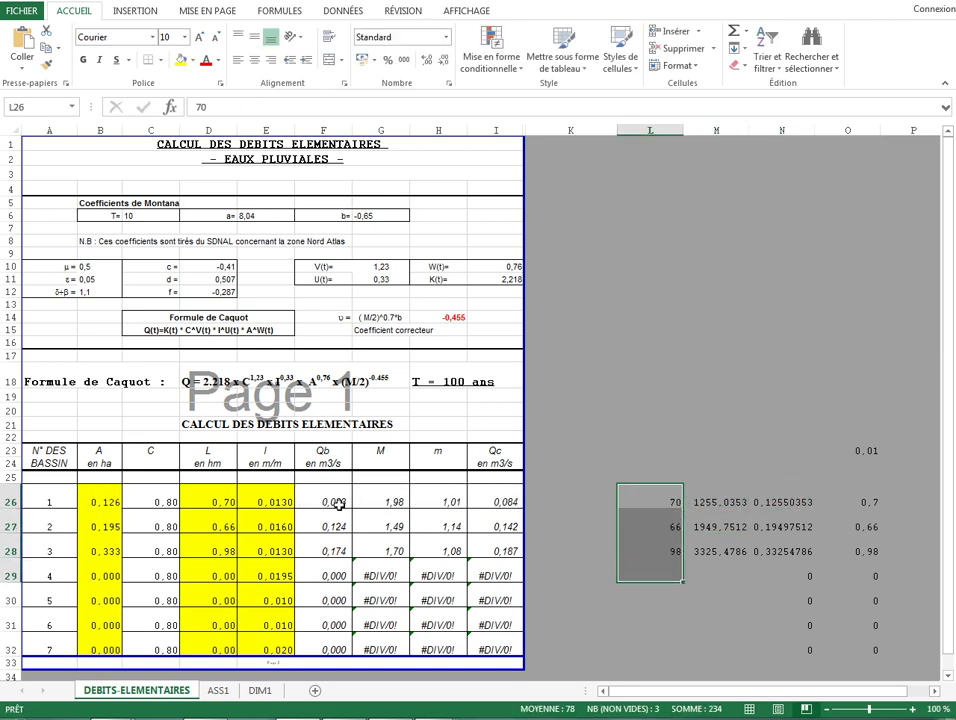
pyautogui.click(150, 502)
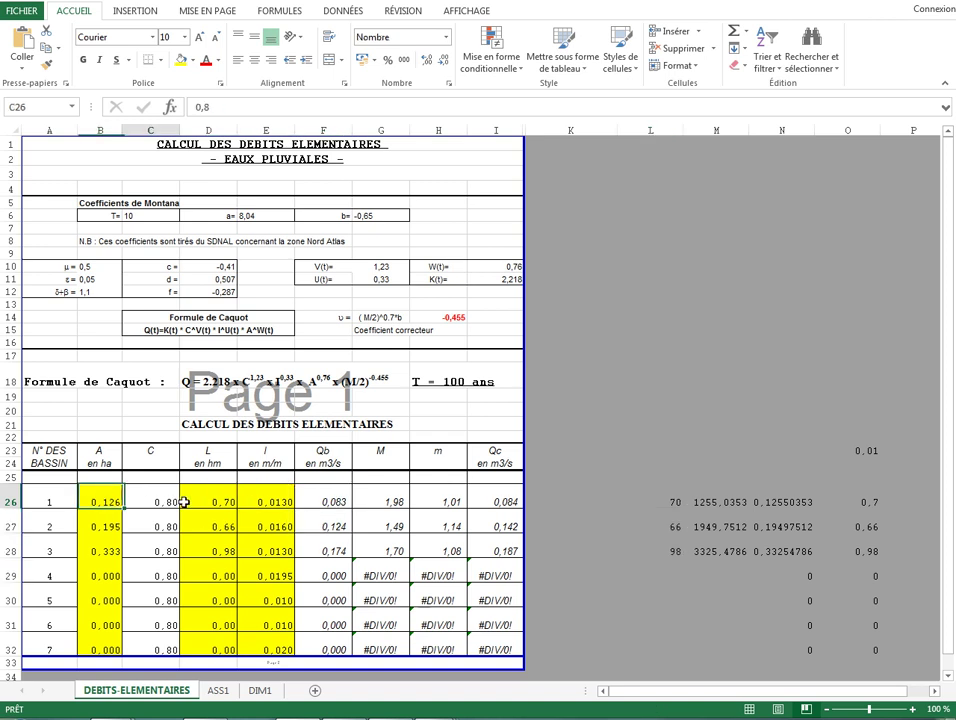
pyautogui.click(385, 494)
pyautogui.click(209, 501)
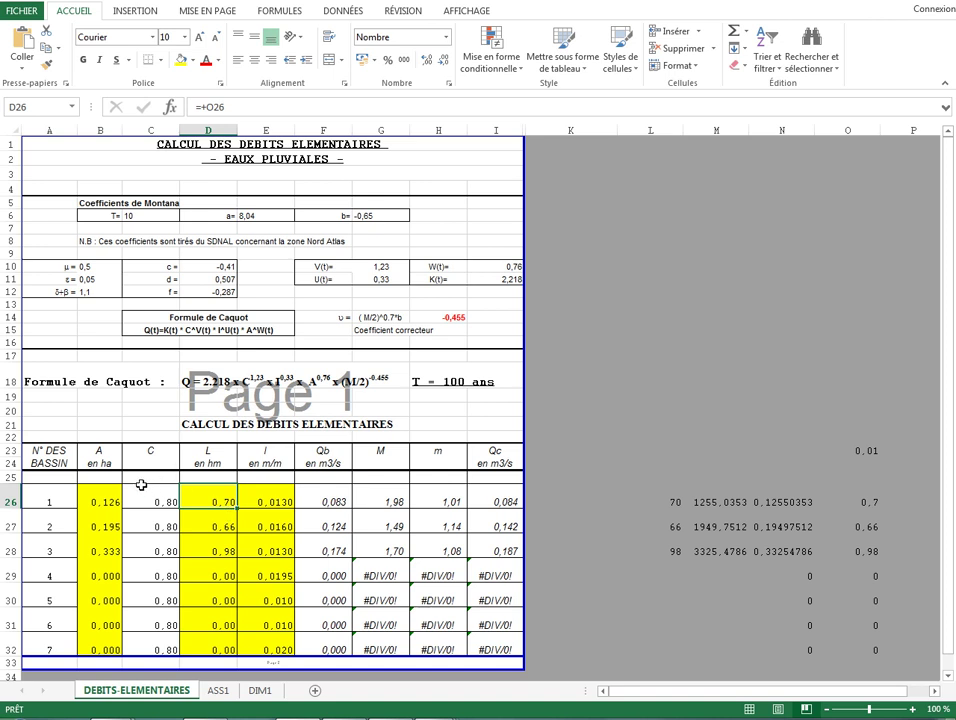
pyautogui.click(104, 497)
pyautogui.write('=+N26')
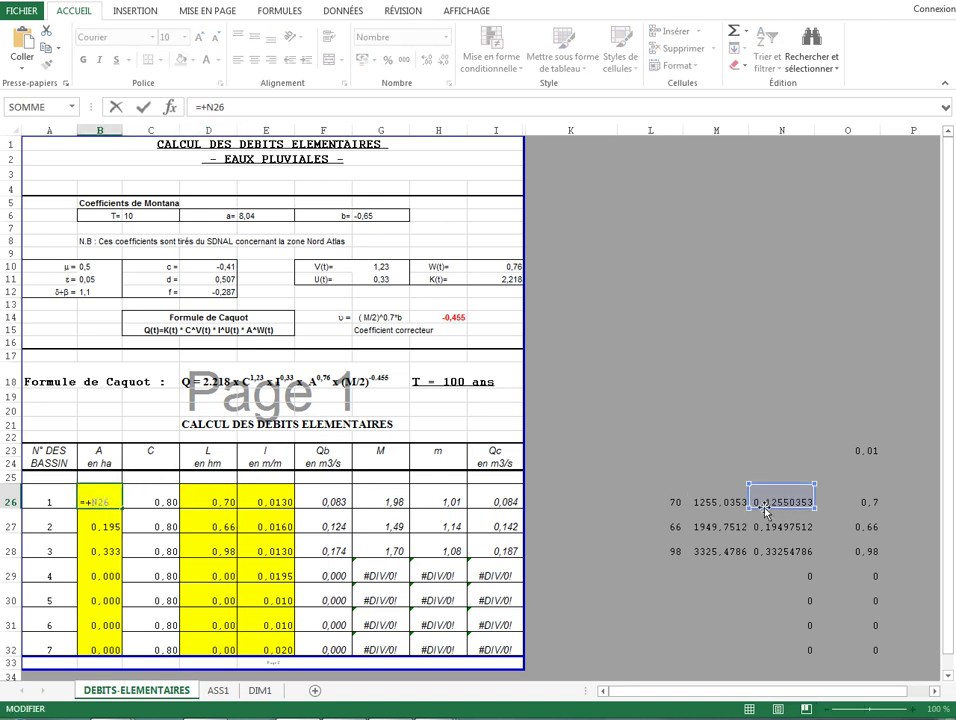
pyautogui.hotkey('ctrl', 'Return')
pyautogui.click(701, 502)
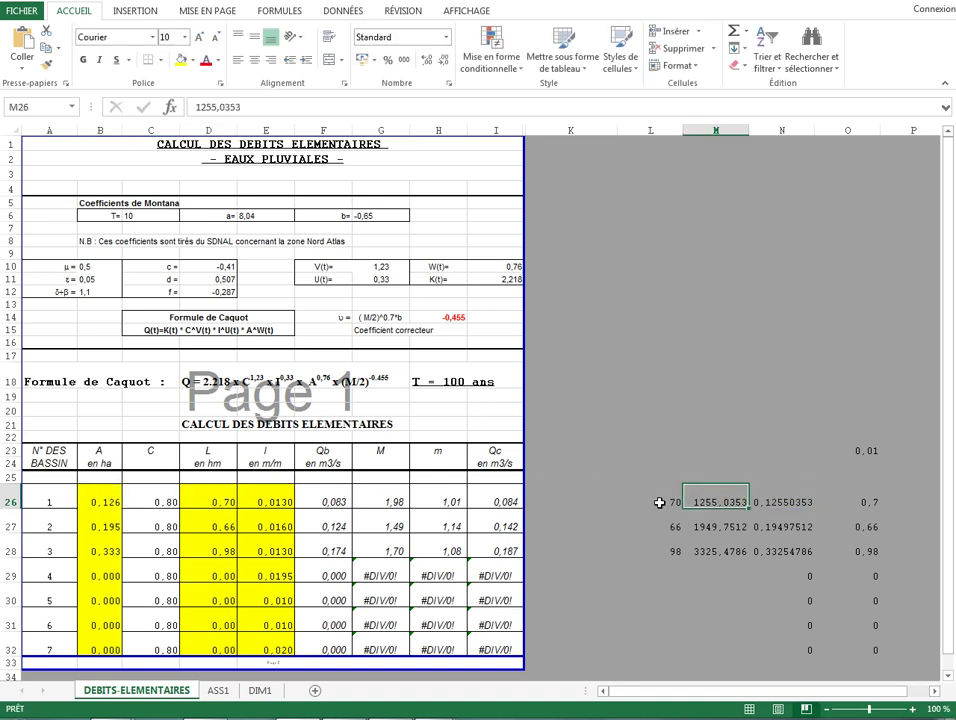
pyautogui.click(660, 503)
pyautogui.doubleClick(851, 500)
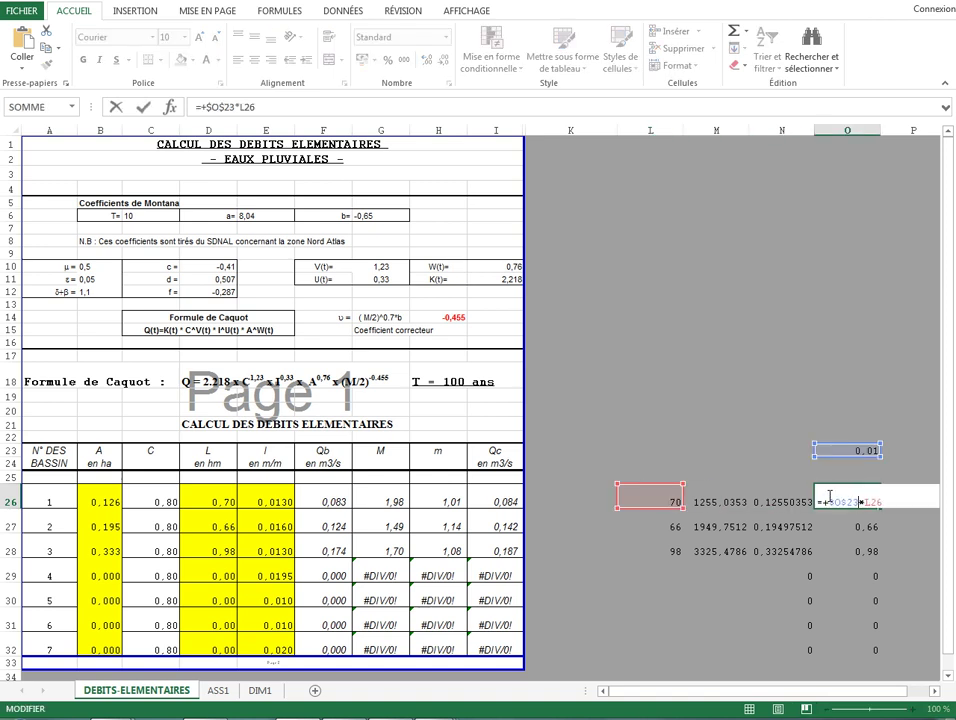
pyautogui.press('Escape')
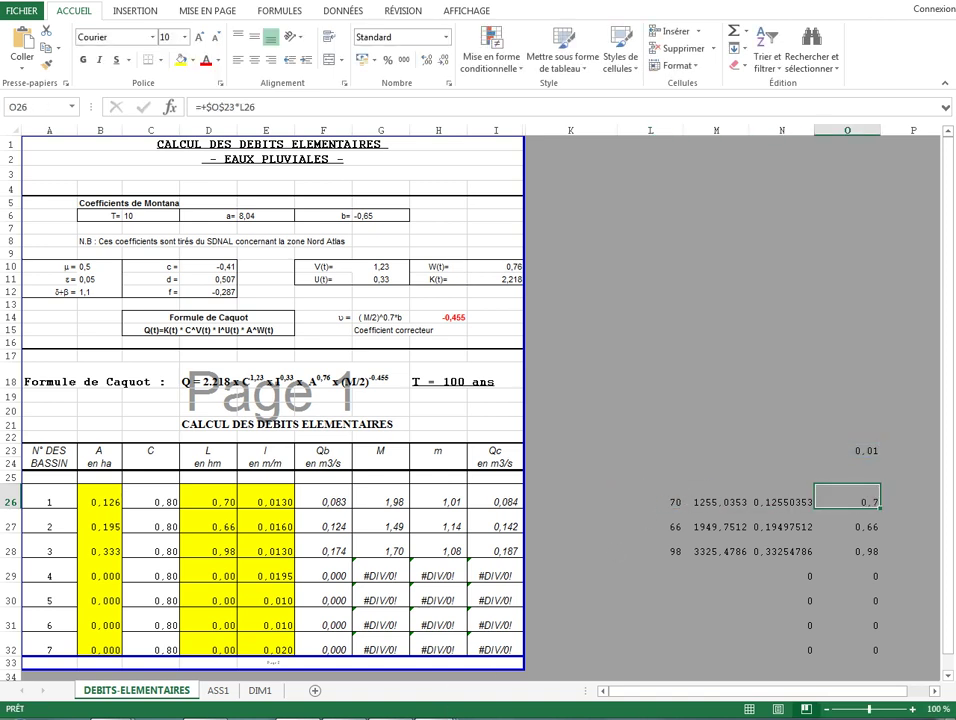
# - Switch to the AutoCAD drawing and draw a polyline about 60 m long from the centre of manhole R3 to manhole R5
pyautogui.hotkey('alt', 'Tab')
pyautogui.moveTo(422, 273); pyautogui.dragTo(353, 264, button='middle')
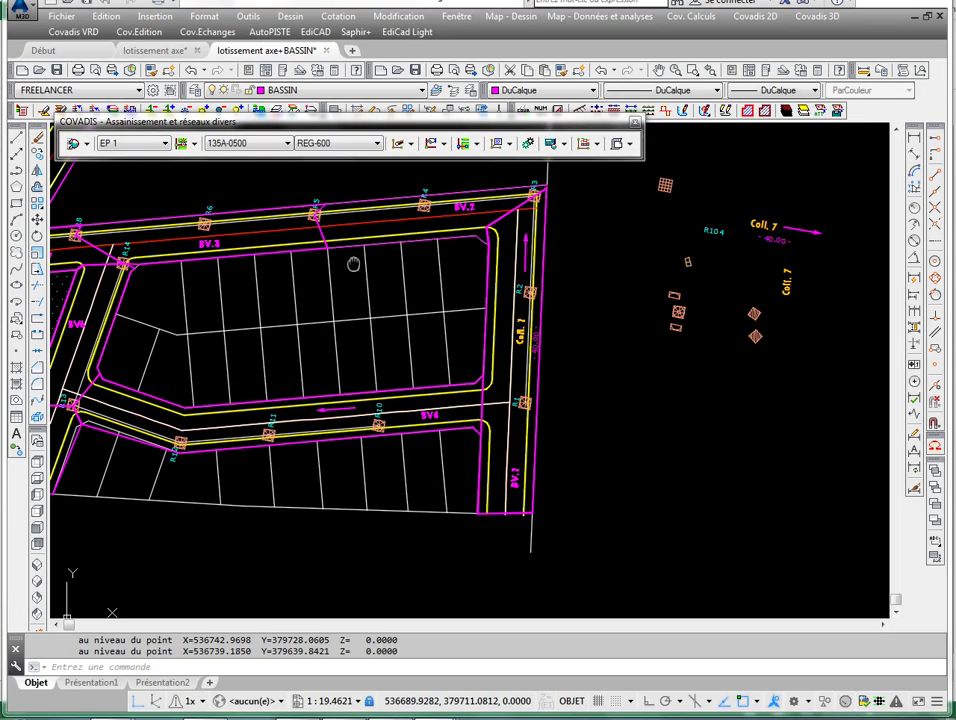
pyautogui.scroll(4, 380, 272)
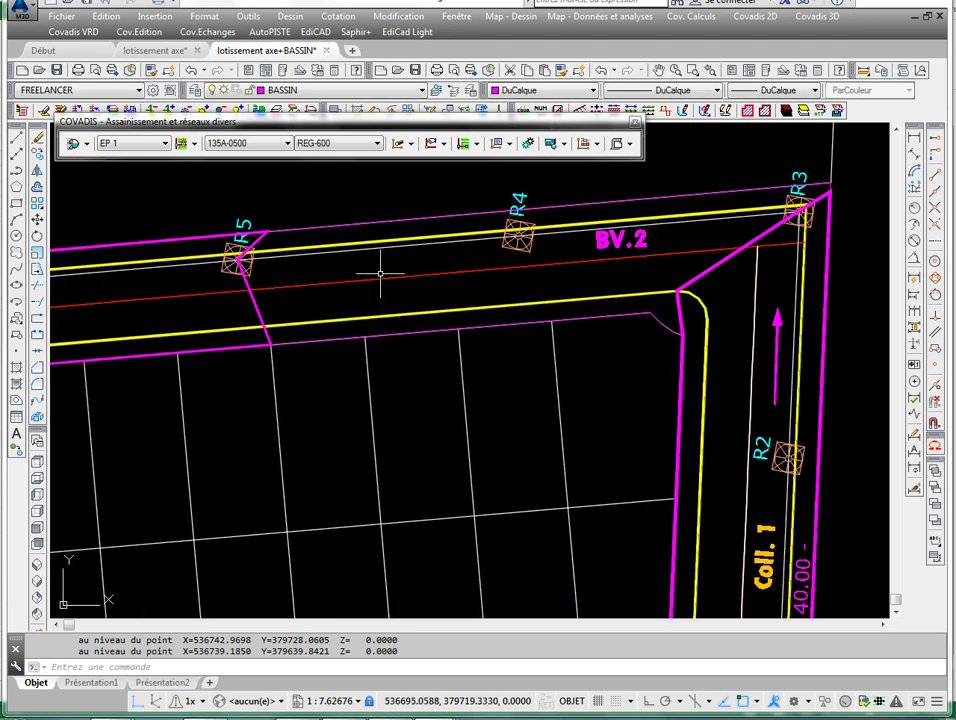
pyautogui.moveTo(431, 185); pyautogui.dragTo(406, 205, button='middle')
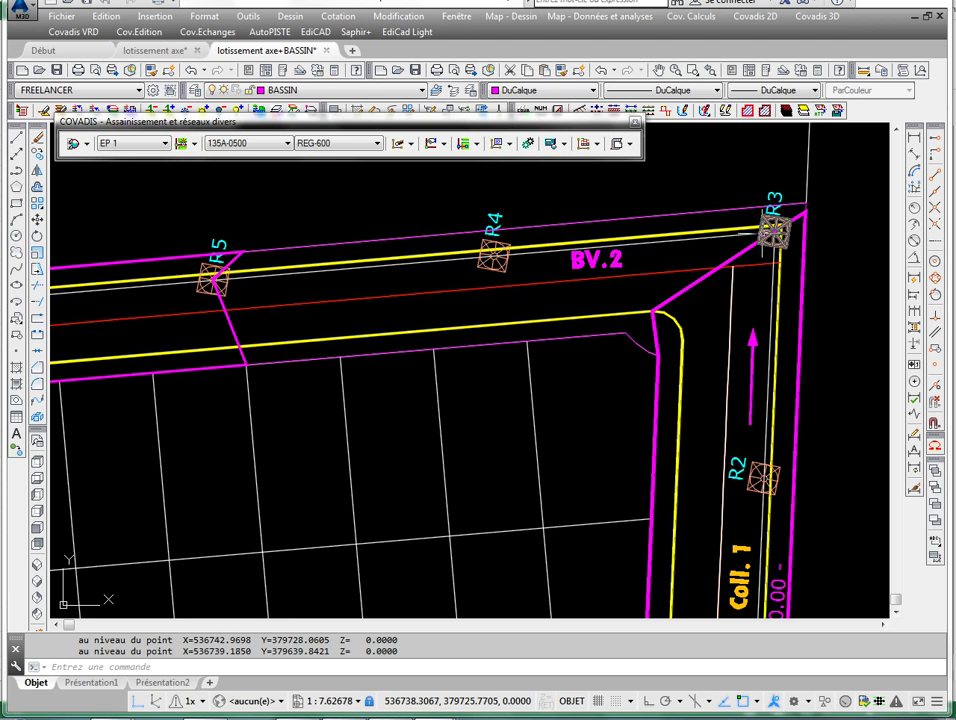
pyautogui.click(17, 172)
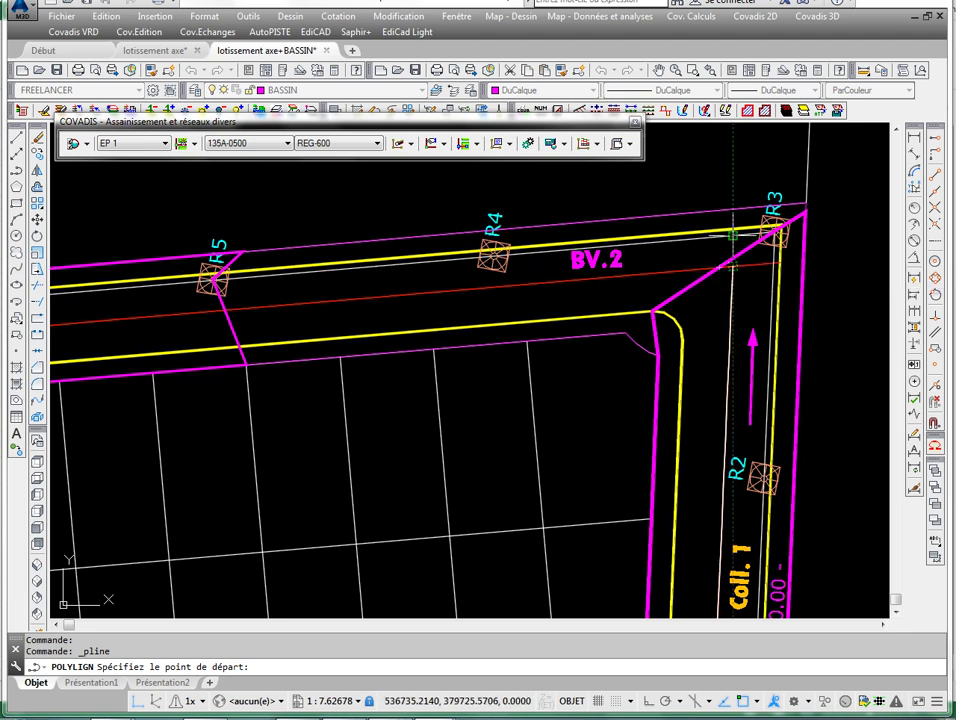
pyautogui.scroll(2, 765, 234)
pyautogui.scroll(4, 783, 236)
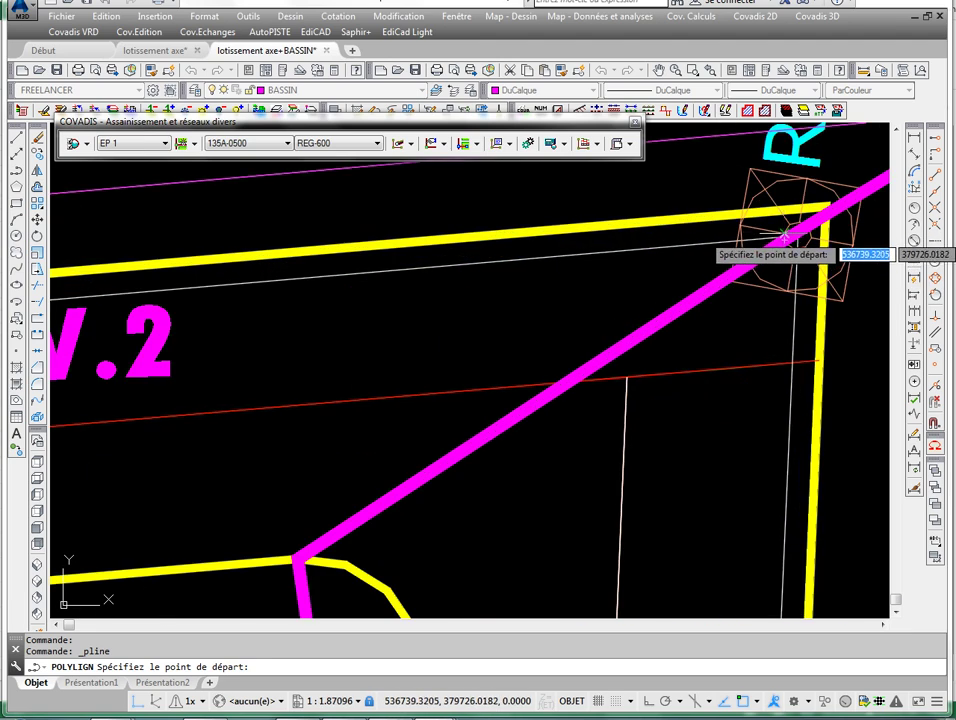
pyautogui.click(793, 236)
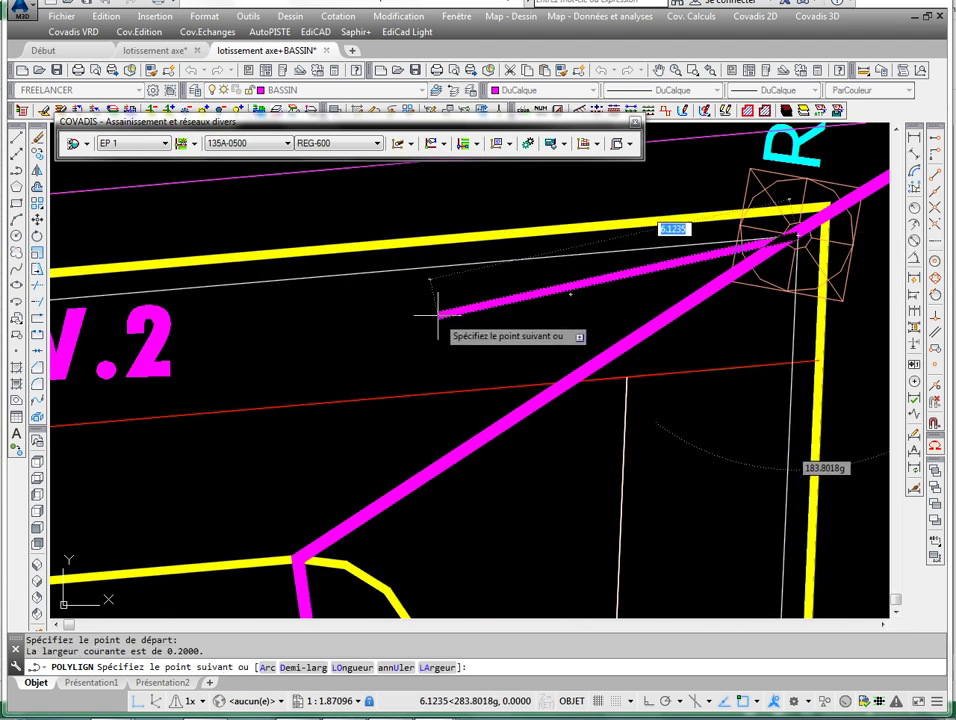
pyautogui.scroll(-2, 437, 312)
pyautogui.moveTo(95, 291); pyautogui.dragTo(444, 285, button='middle')
pyautogui.moveTo(269, 283)
pyautogui.mouseDown(button='middle')
pyautogui.moveTo(568, 262)
pyautogui.moveTo(456, 277)
pyautogui.mouseUp(button='middle')
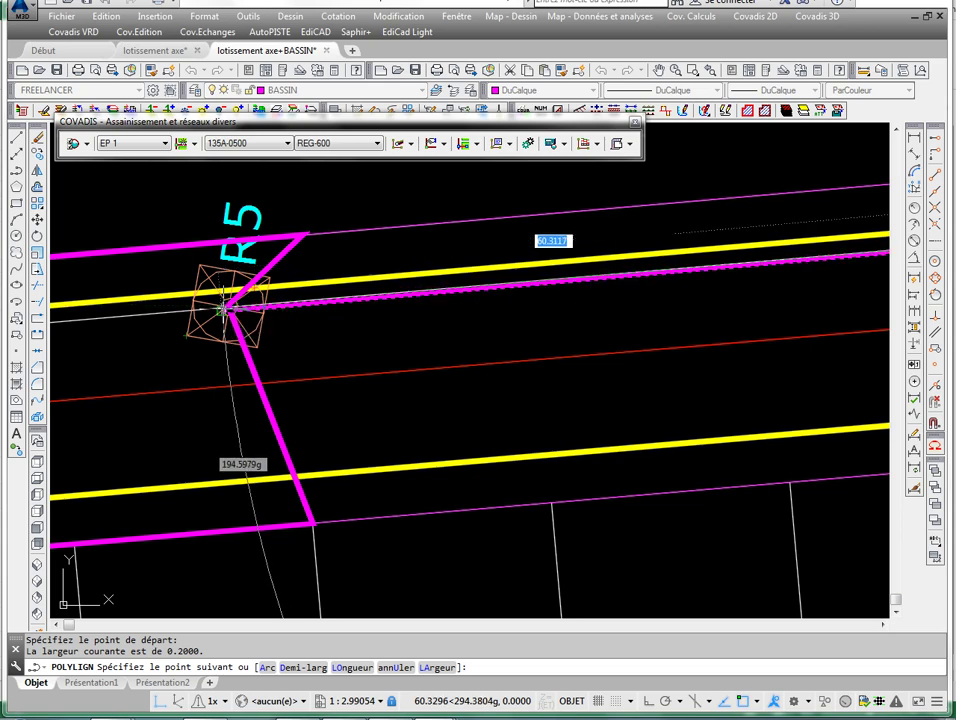
pyautogui.click(229, 305)
pyautogui.press('Return')
# - List the properties of the new polyline between R3 and R5 to read its length
pyautogui.scroll(-5, 256, 305)
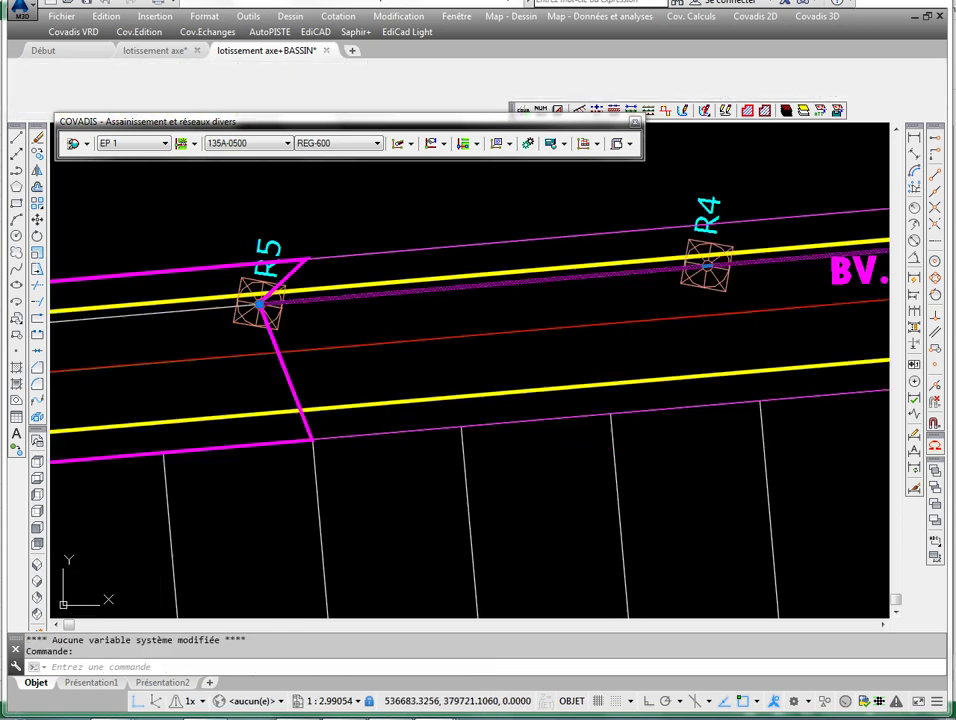
pyautogui.scroll(4, 459, 296)
pyautogui.scroll(-4, 405, 314)
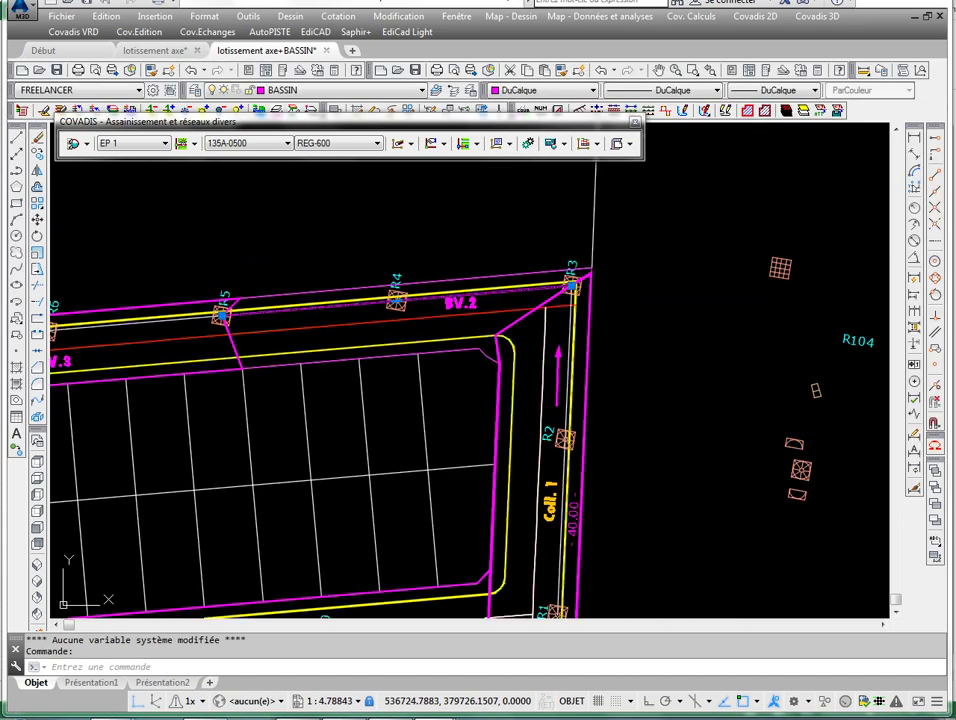
pyautogui.press('Return')
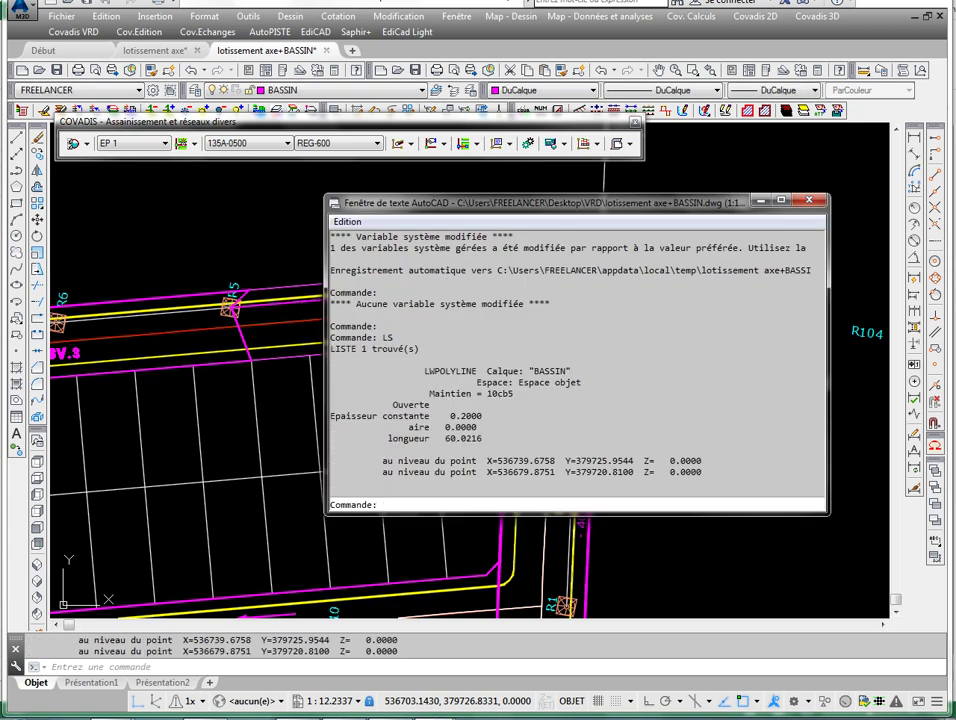
# - Switch to the Excel workbook and set basin 1's length in L26 to 60
pyautogui.hotkey('alt', 'Tab')
pyautogui.click(656, 504)
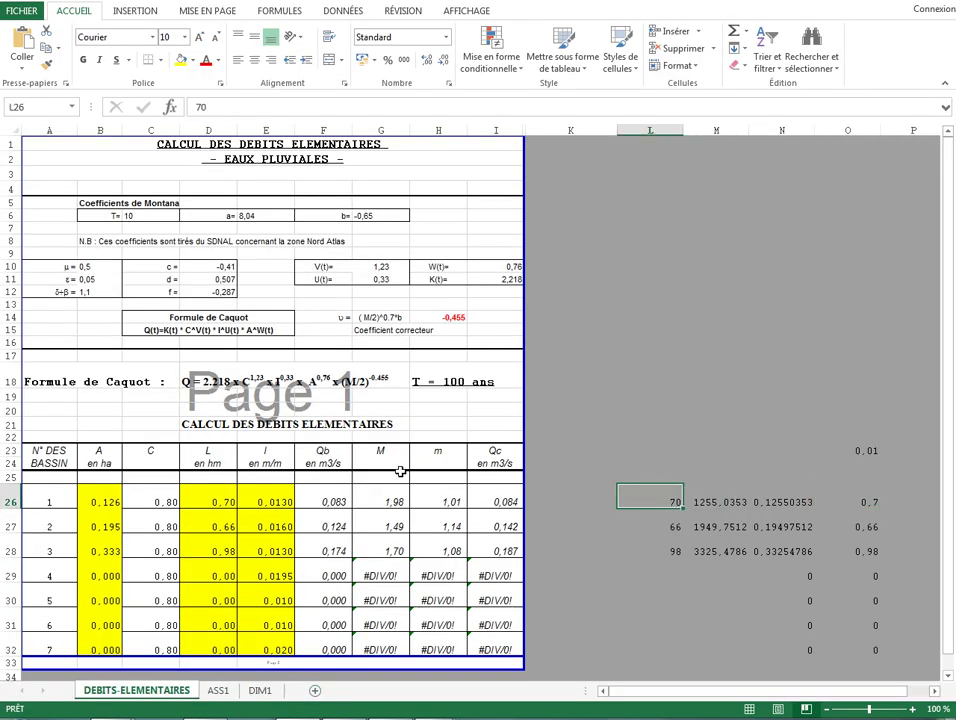
pyautogui.write('60')
pyautogui.press('Return')
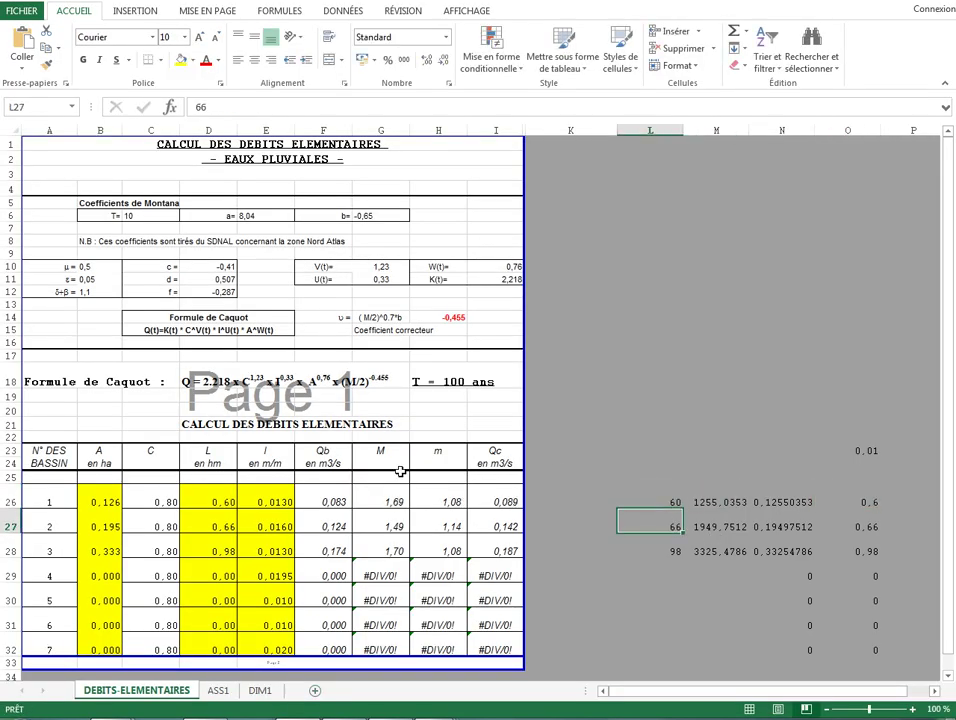
# - Check the contents of basin 1's length cell D26 and slope cell E26
pyautogui.doubleClick(221, 502)
pyautogui.press('Escape')
pyautogui.click(268, 503)
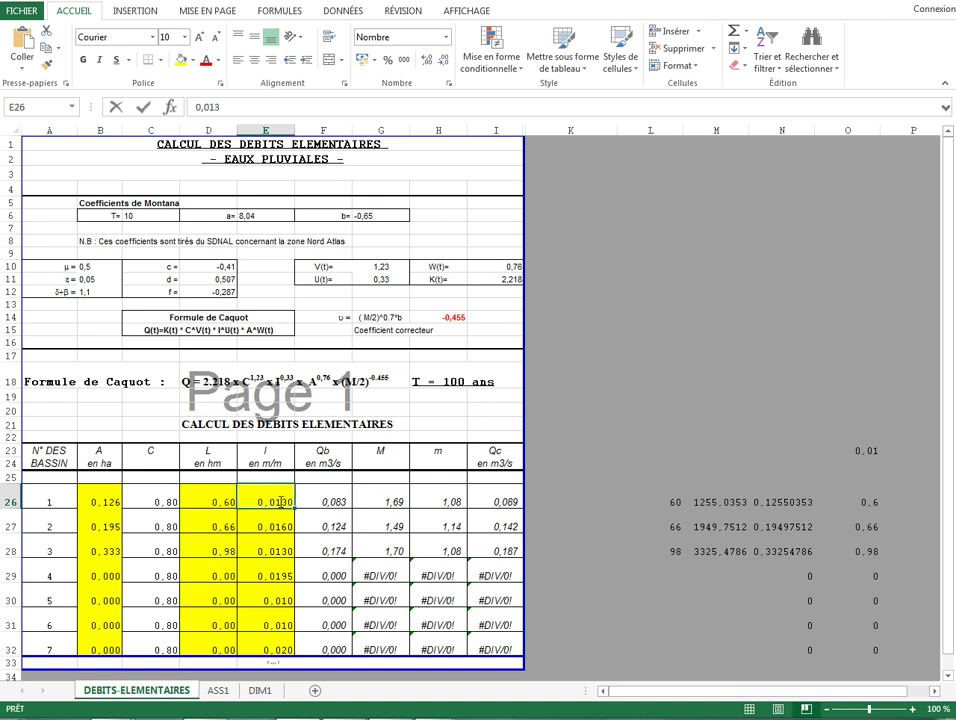
pyautogui.doubleClick(272, 505)
pyautogui.press('Escape')
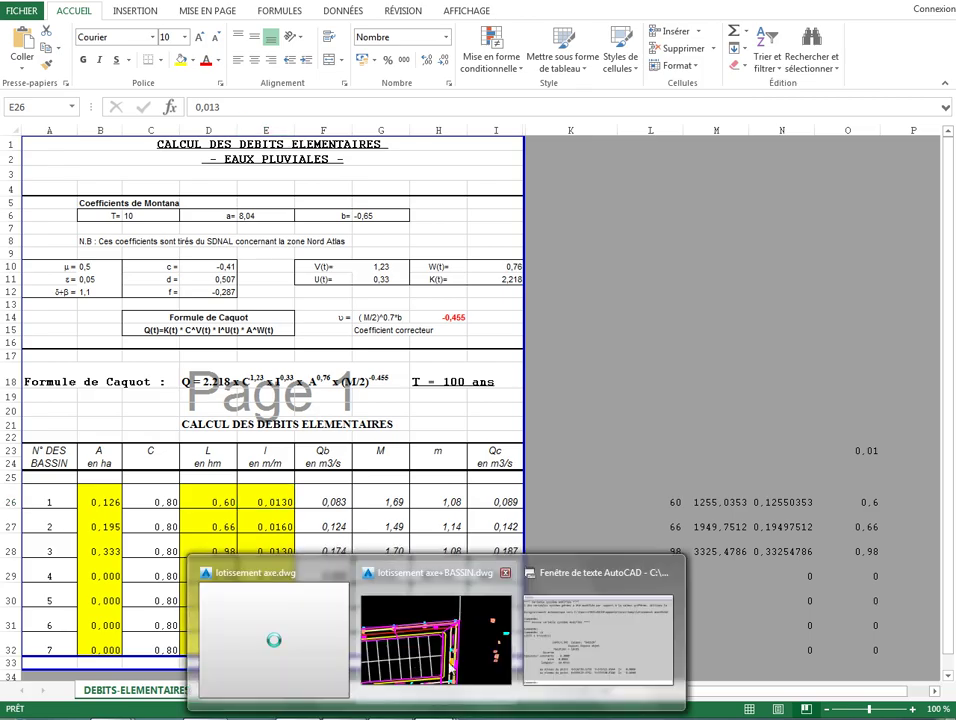
# - Switch to the lotissement axe+BASSIN drawing and inspect the red road axis running through basins BV.2 and BV.3
pyautogui.click(415, 673)
pyautogui.scroll(-5, 474, 427)
pyautogui.scroll(4, 507, 349)
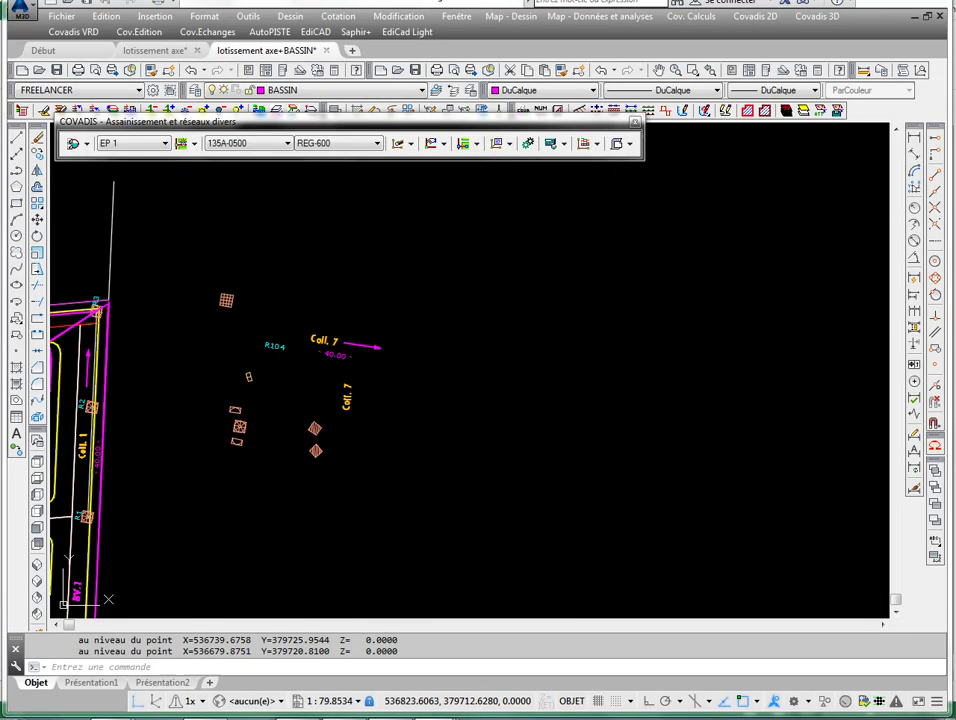
pyautogui.scroll(-5, 470, 430)
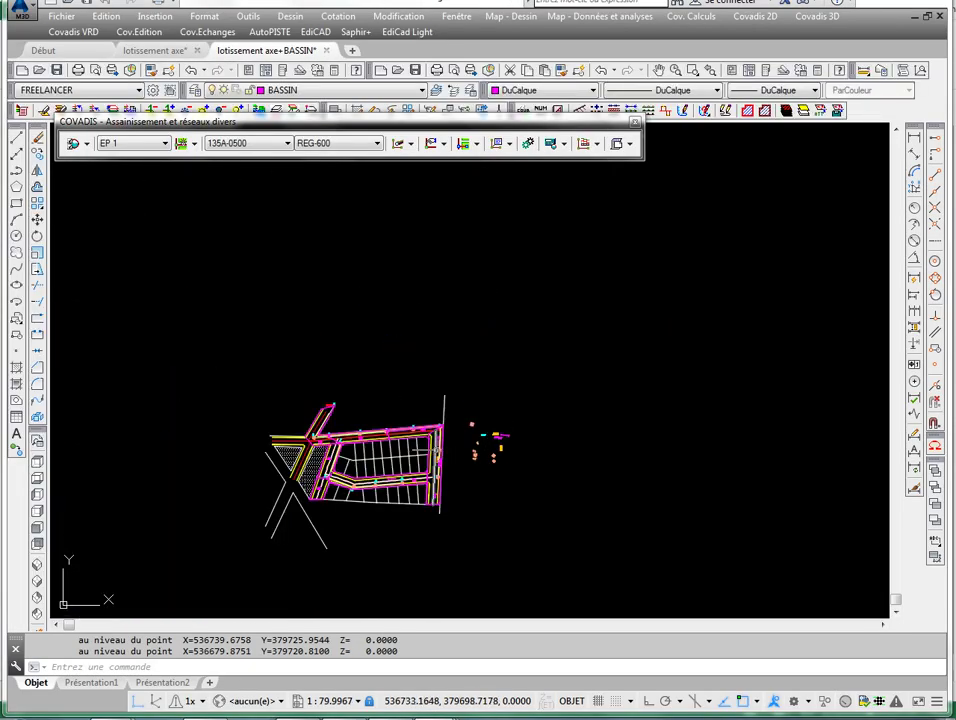
pyautogui.scroll(-8, 504, 380)
pyautogui.scroll(14, 527, 298)
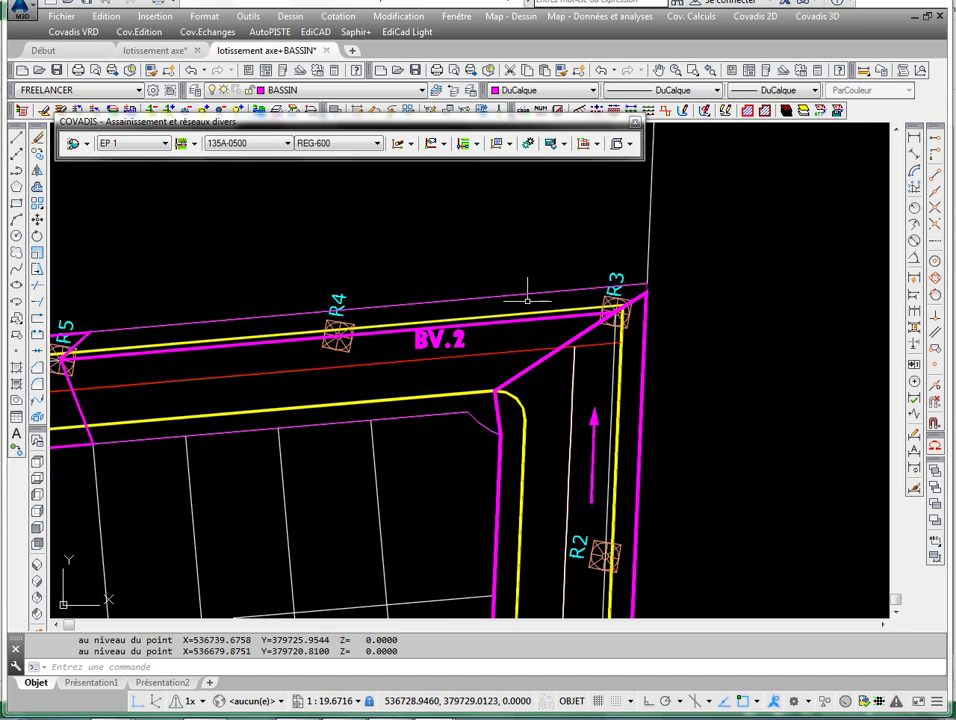
pyautogui.scroll(-2, 615, 305)
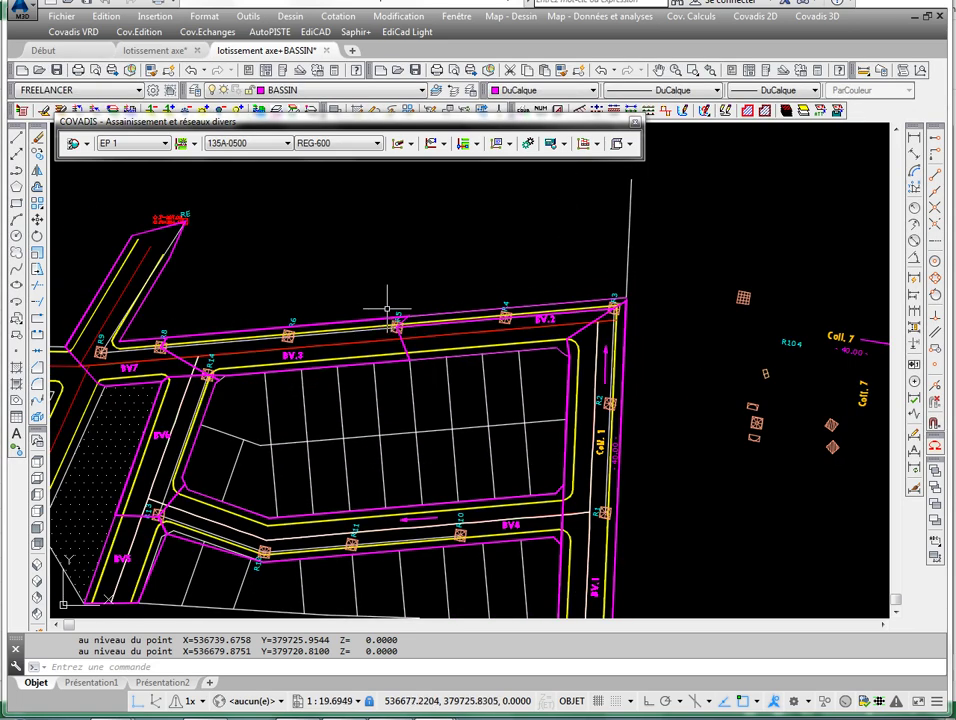
pyautogui.moveTo(262, 124); pyautogui.dragTo(265, 155)
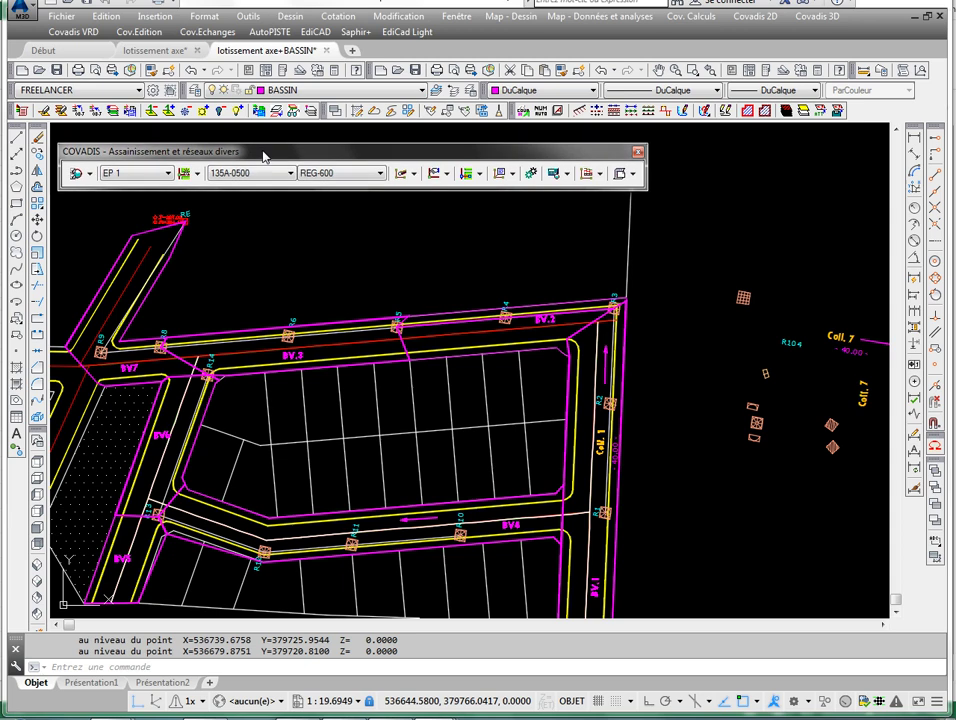
pyautogui.click(294, 348)
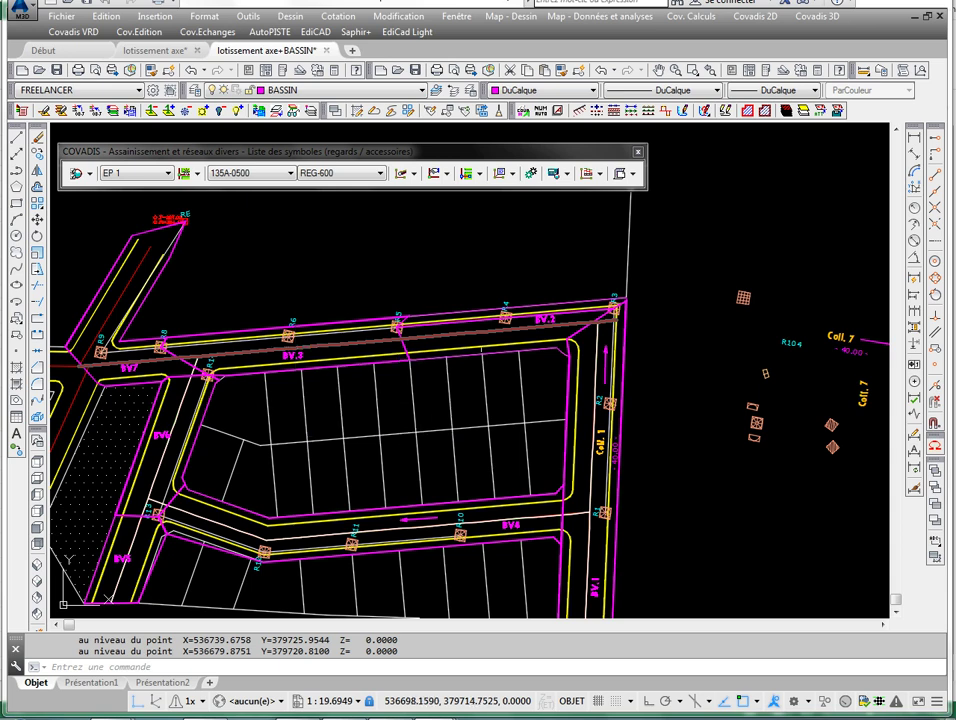
pyautogui.press('Escape')
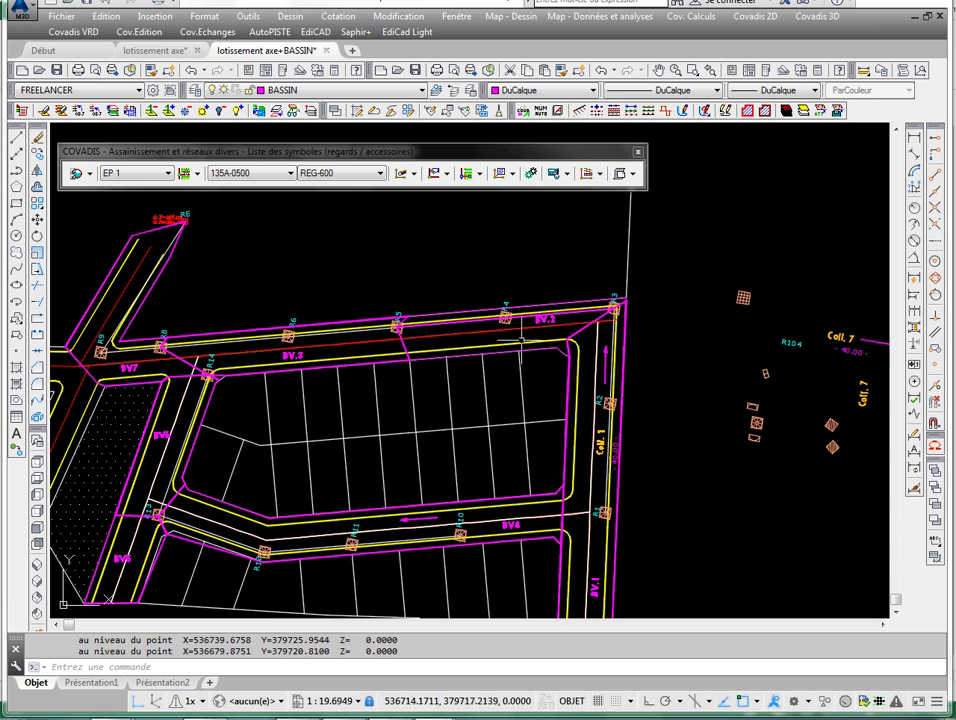
# - Try to restore the previous layer state
pyautogui.click(238, 91)
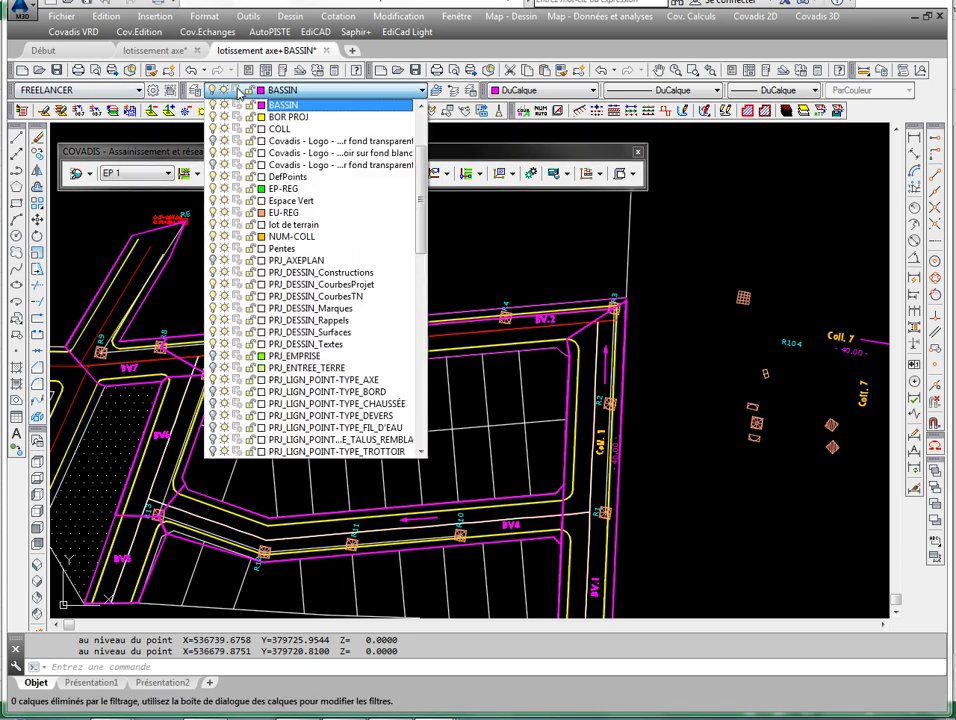
pyautogui.click(239, 92)
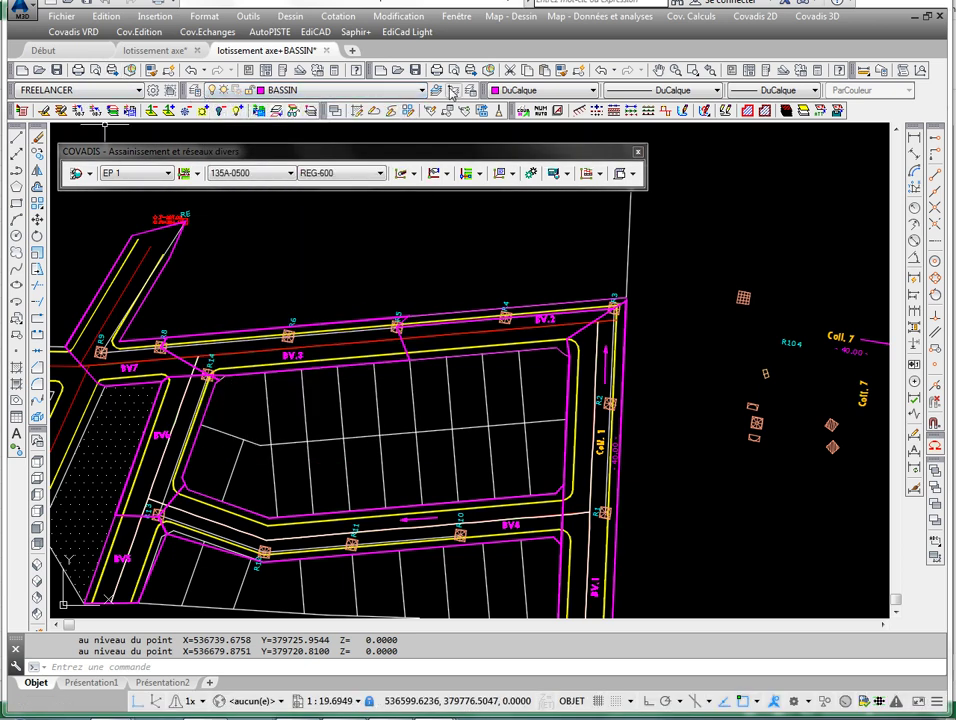
pyautogui.click(455, 94)
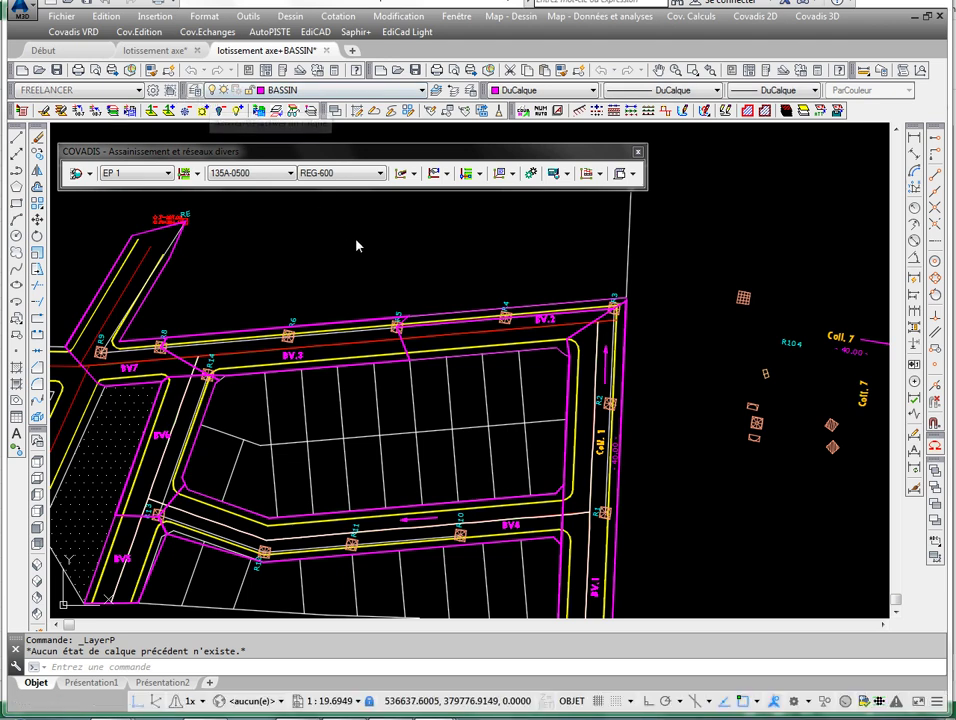
# - Turn all layers off, including the current one, then turn every layer on and close the layer properties manager
pyautogui.hotkey('ctrl', 'shift', 'l')
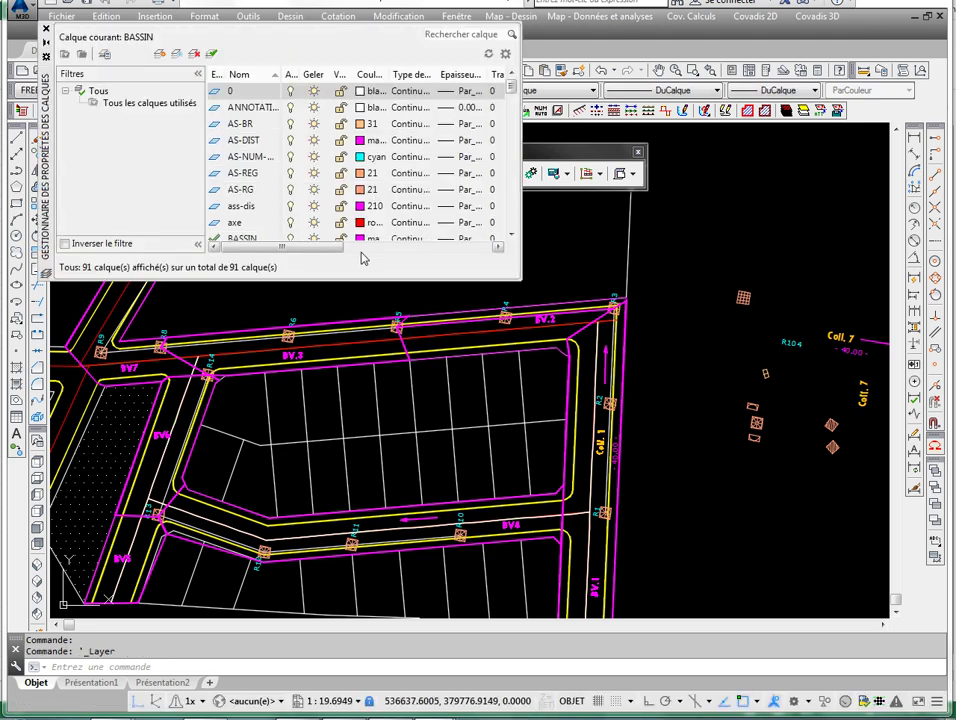
pyautogui.click(243, 140)
pyautogui.hotkey('ctrl', 'a')
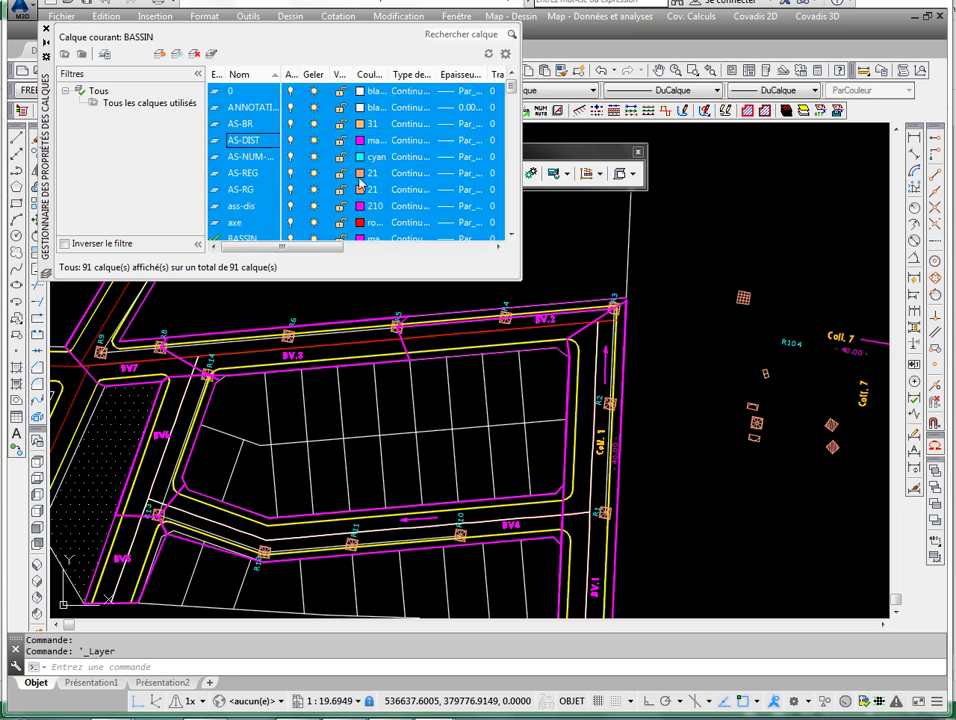
pyautogui.click(291, 91)
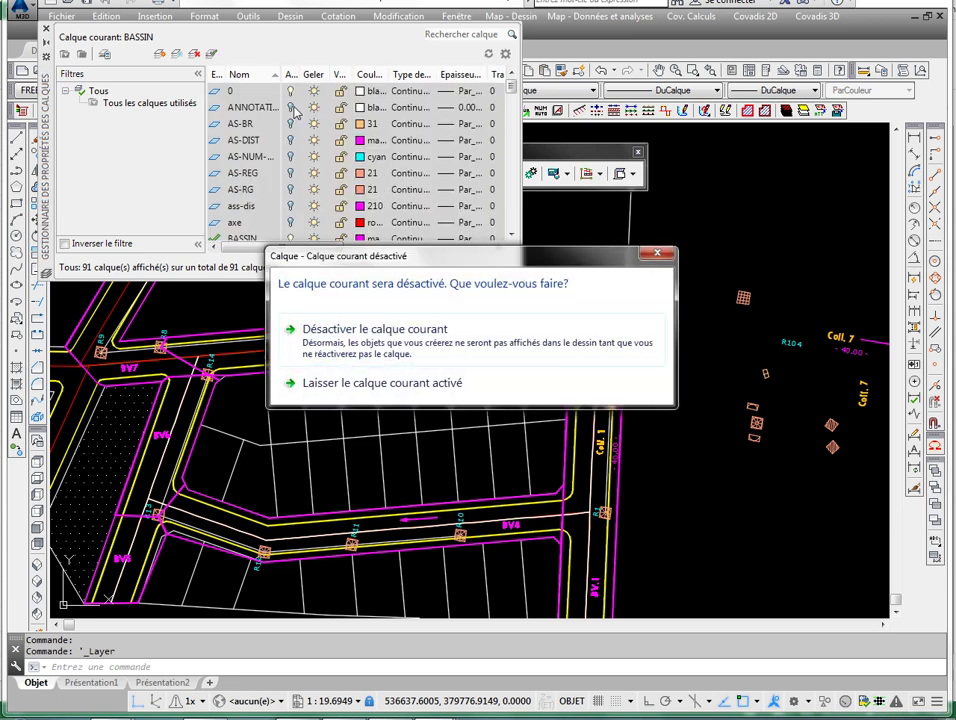
pyautogui.click(386, 322)
pyautogui.click(291, 129)
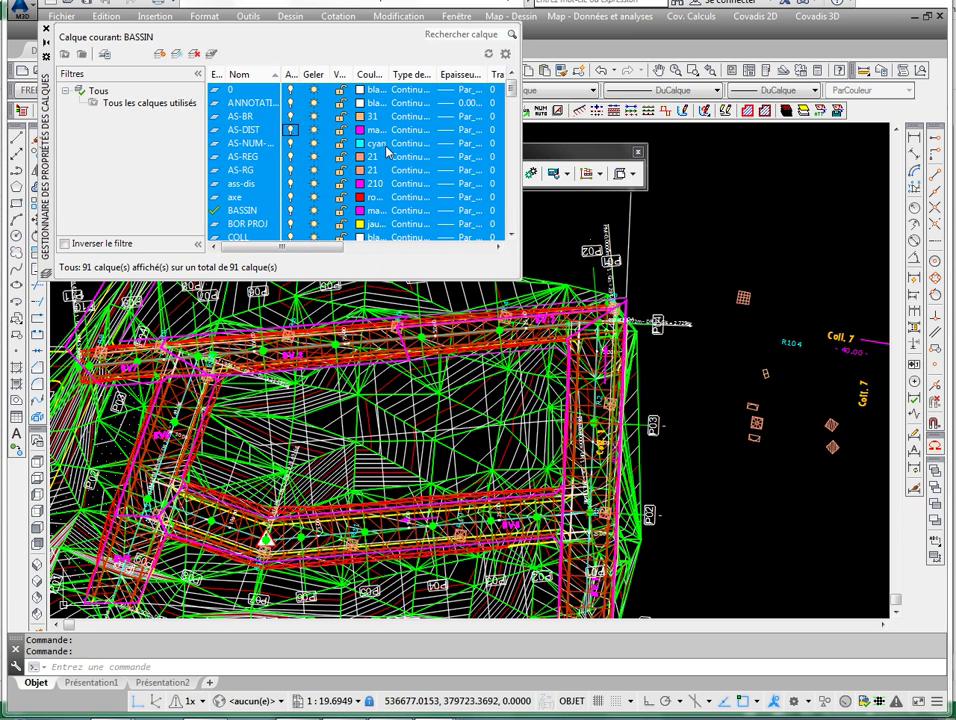
pyautogui.press('Escape')
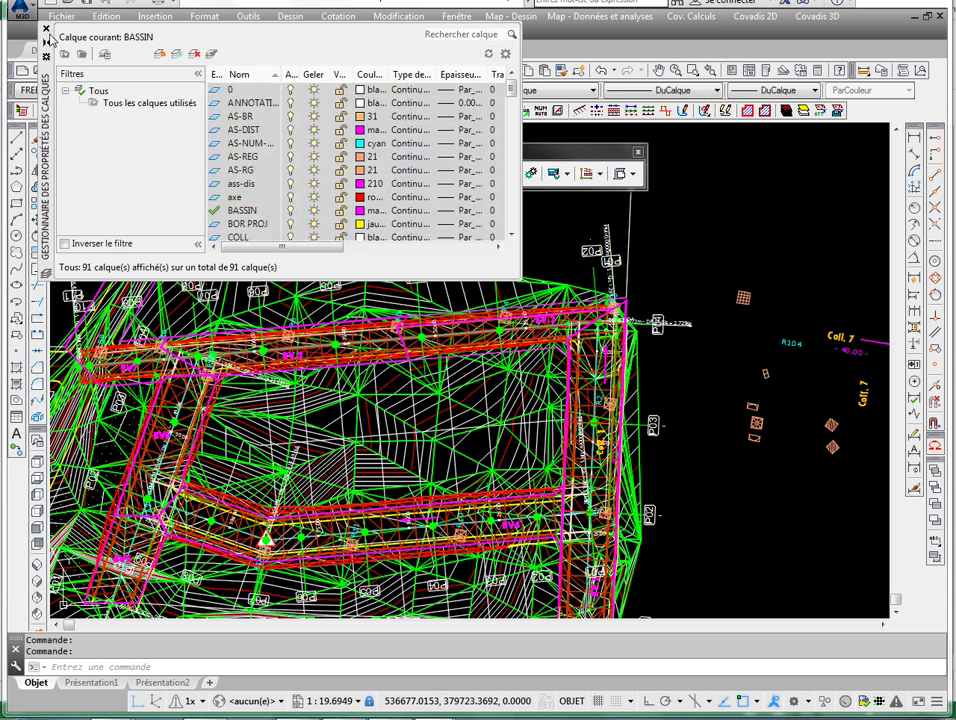
pyautogui.press('Escape')
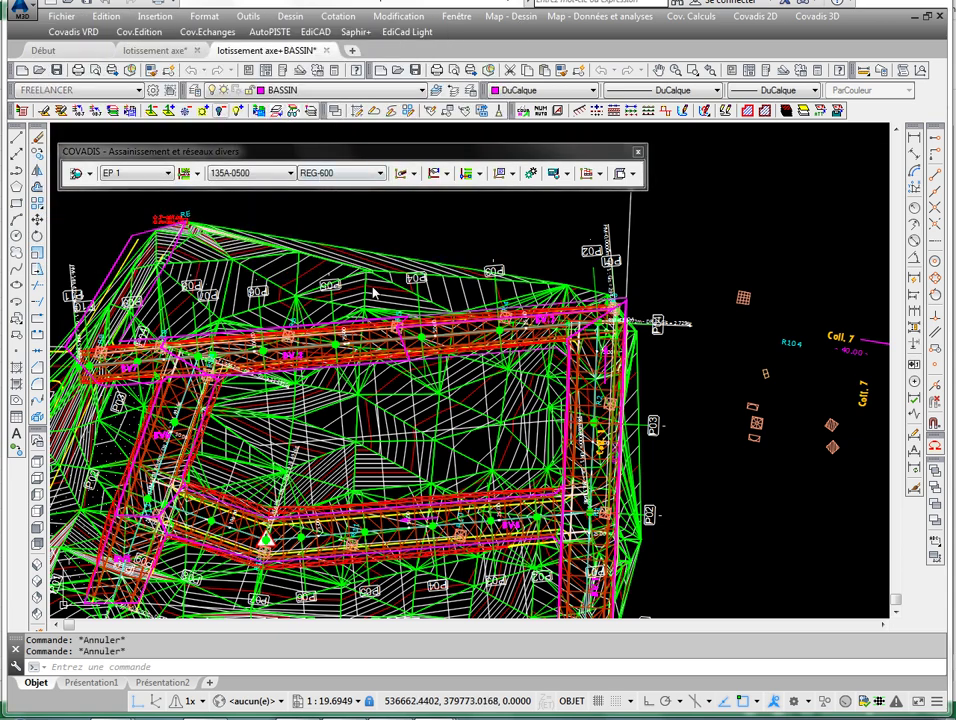
# - Turn off the terrain layer TN_MNT by picking one of its objects in the drawing
pyautogui.scroll(2, 385, 297)
pyautogui.click(385, 300)
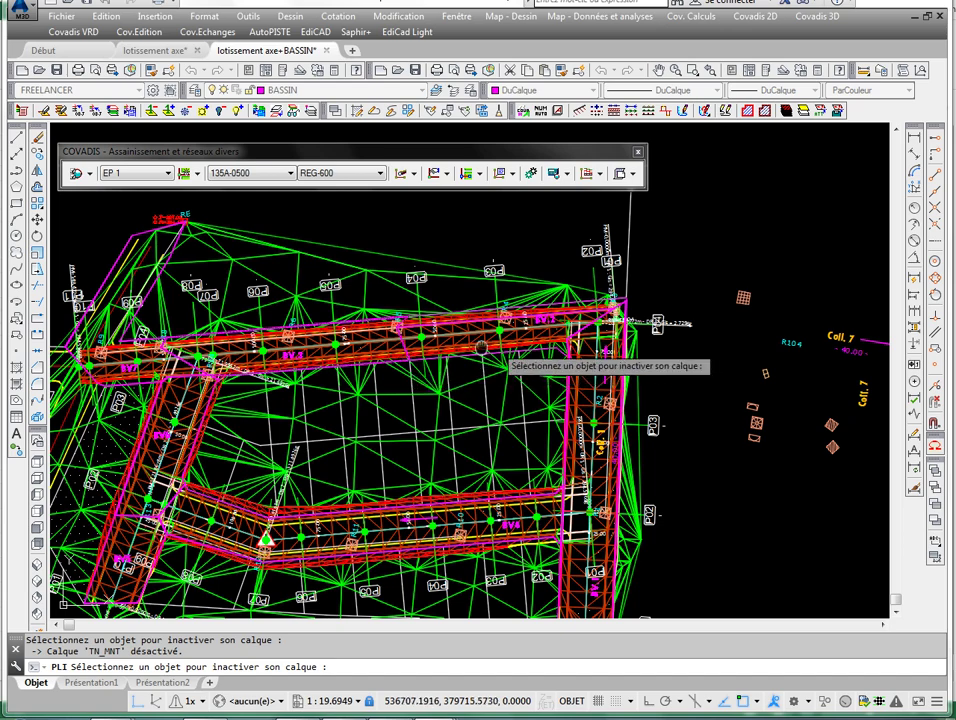
pyautogui.scroll(1, 390, 330)
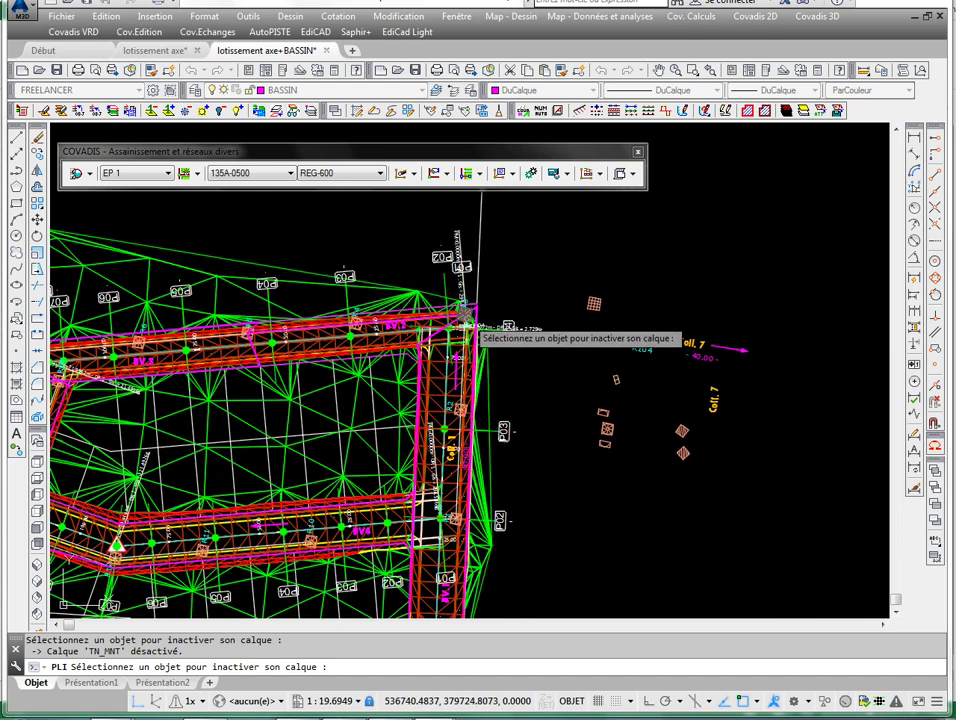
pyautogui.scroll(6, 390, 342)
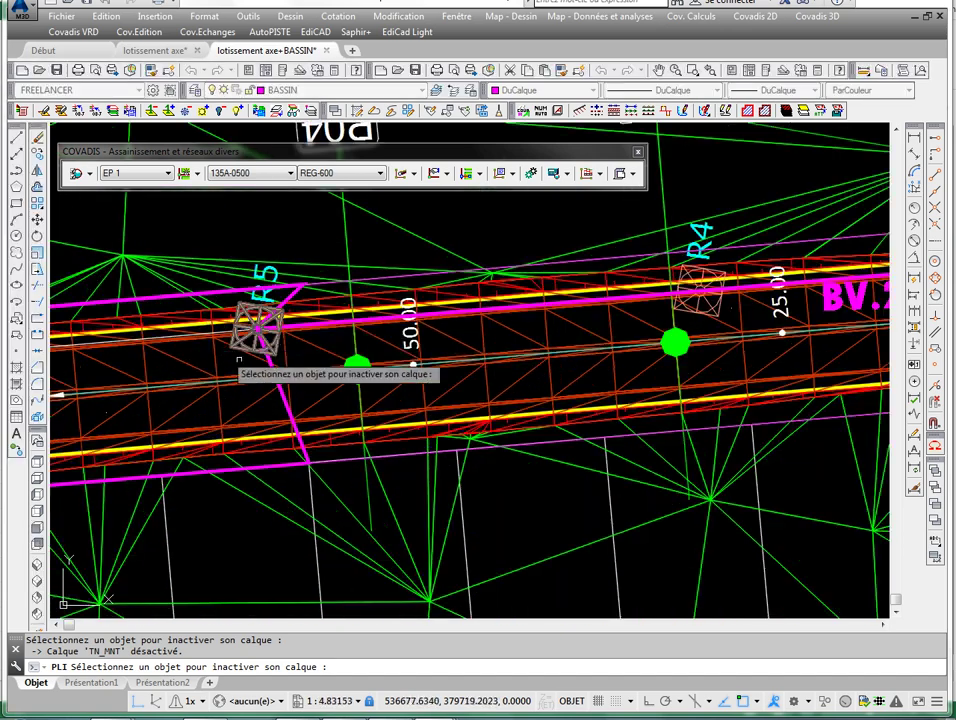
# - Examine the longitudinal profile of axis VOIE 1, reading its project elevations, distances and slope row
pyautogui.scroll(-15, 338, 314)
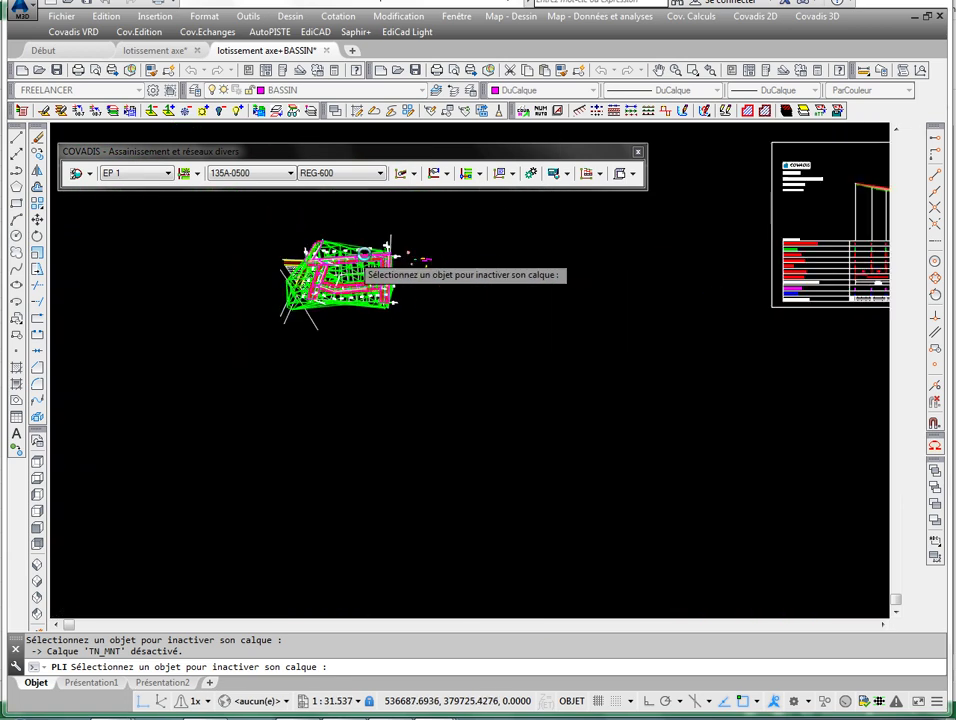
pyautogui.moveTo(492, 292); pyautogui.dragTo(438, 337, button='middle')
pyautogui.scroll(6, 436, 350)
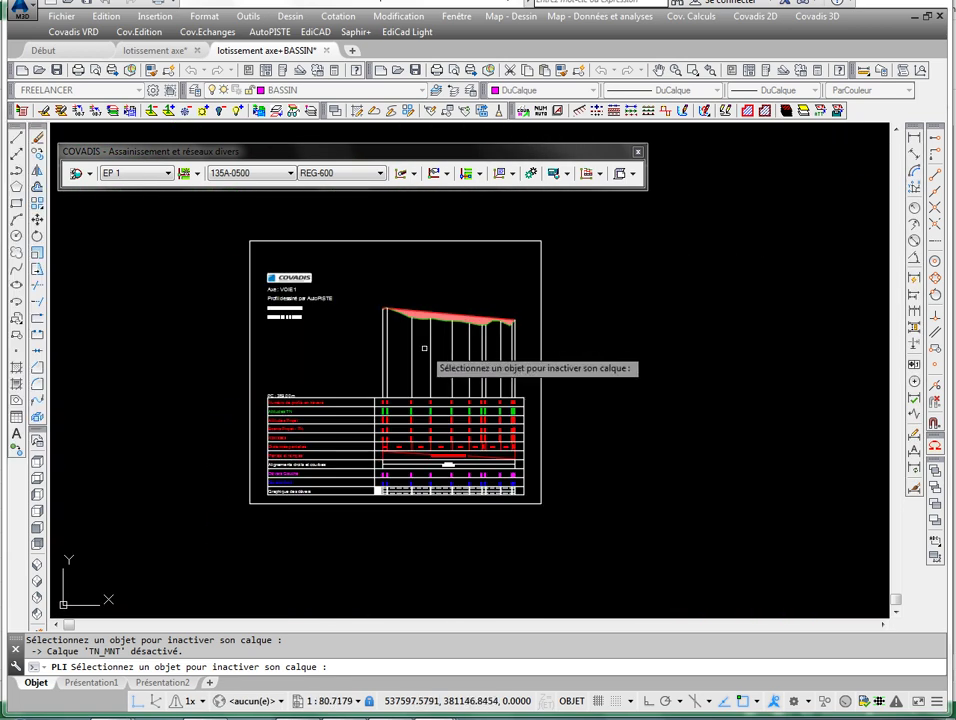
pyautogui.press('Escape')
pyautogui.press('Escape')
pyautogui.scroll(2, 476, 332)
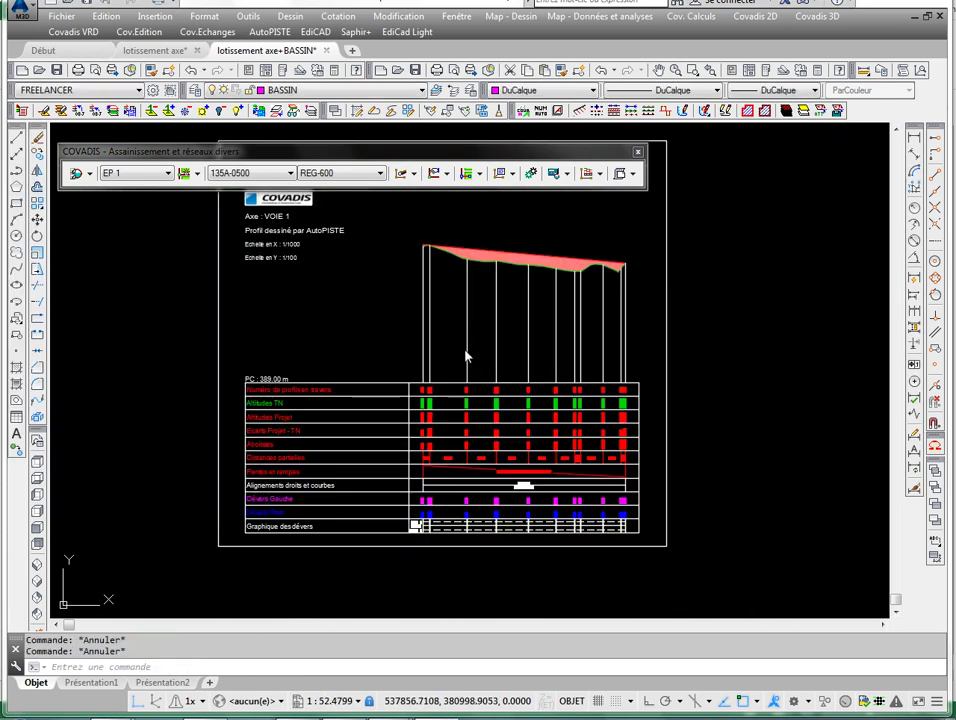
pyautogui.scroll(5, 453, 385)
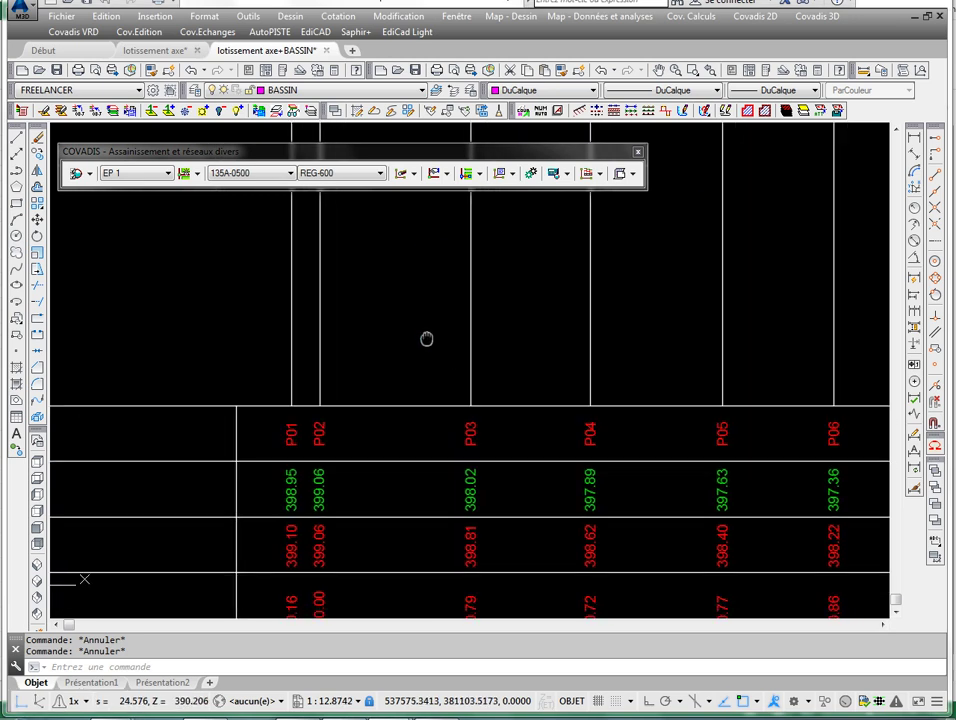
pyautogui.moveTo(427, 337); pyautogui.dragTo(376, 348, button='middle')
pyautogui.scroll(2, 376, 348)
pyautogui.scroll(-2, 380, 481)
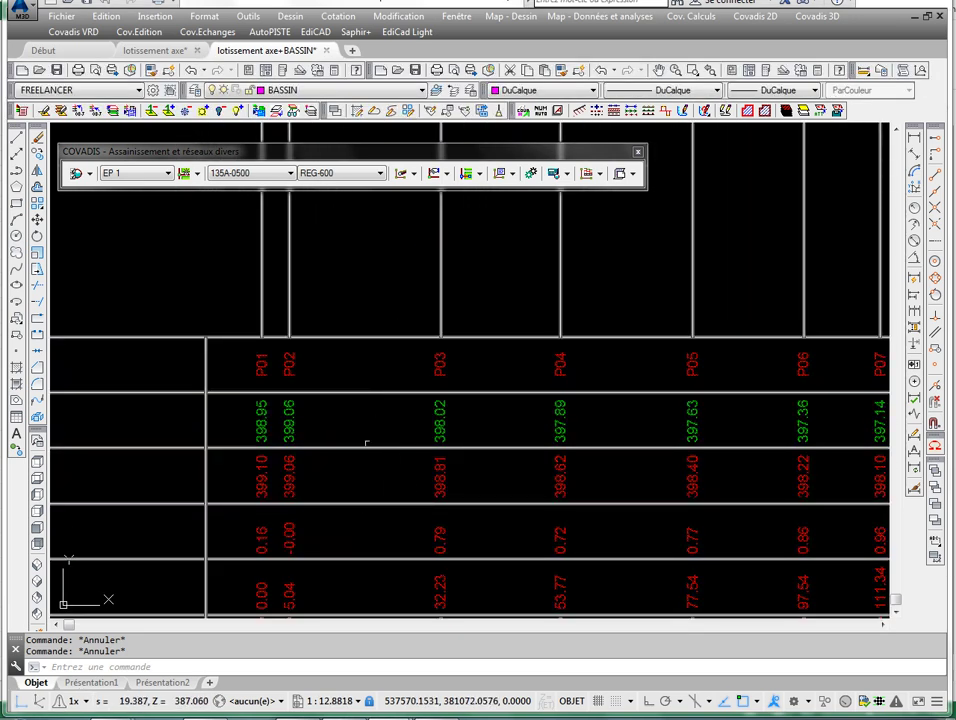
pyautogui.scroll(-5, 380, 305)
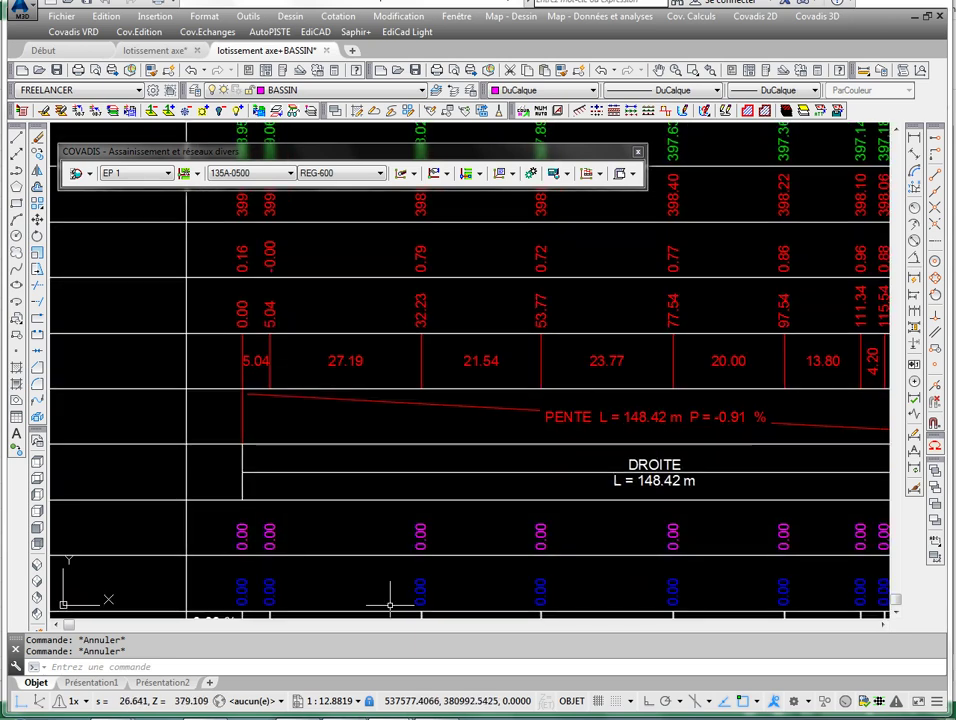
# - Switch to the Excel workbook to check basin 1's slope in E26, and return to the overall subdivision plan in AutoCAD
pyautogui.hotkey('alt', 'Tab')
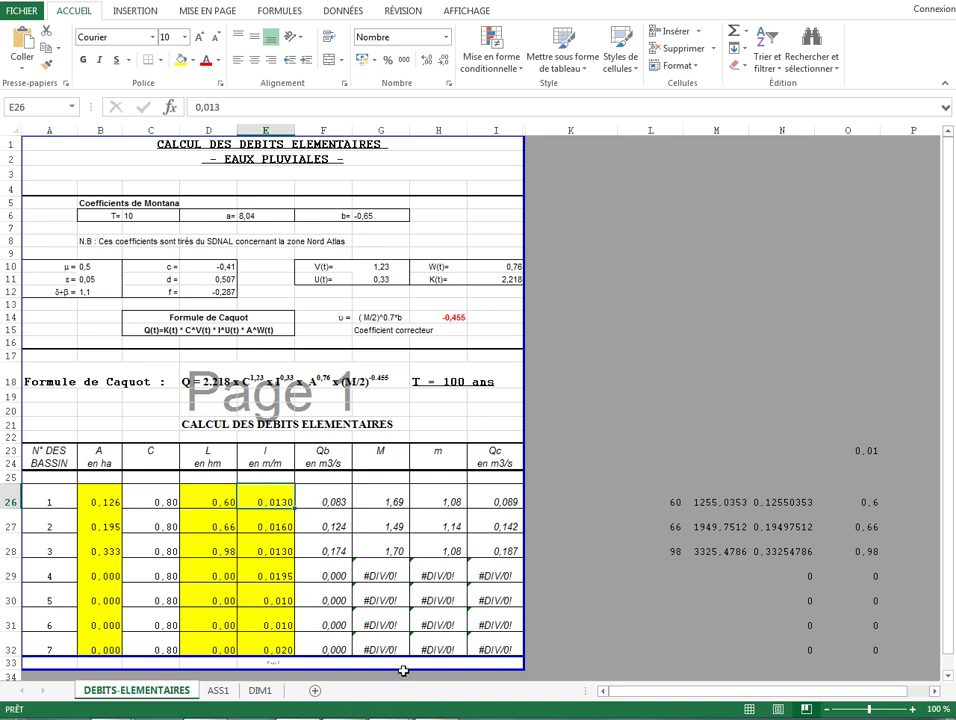
pyautogui.click(357, 475)
pyautogui.scroll(-6, 444, 519)
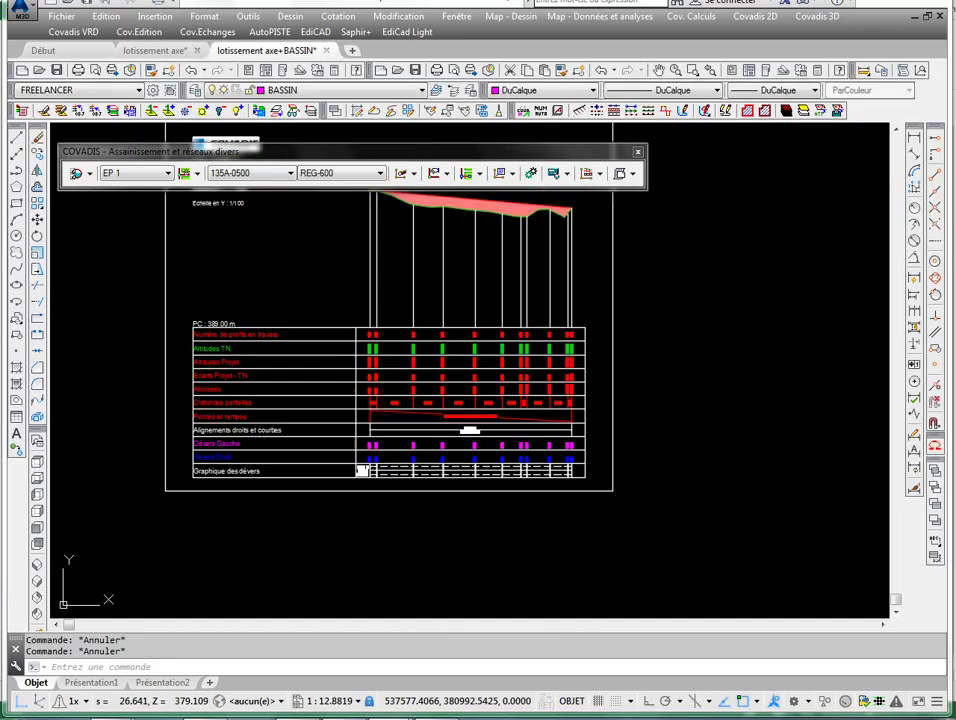
pyautogui.scroll(-5, 460, 384)
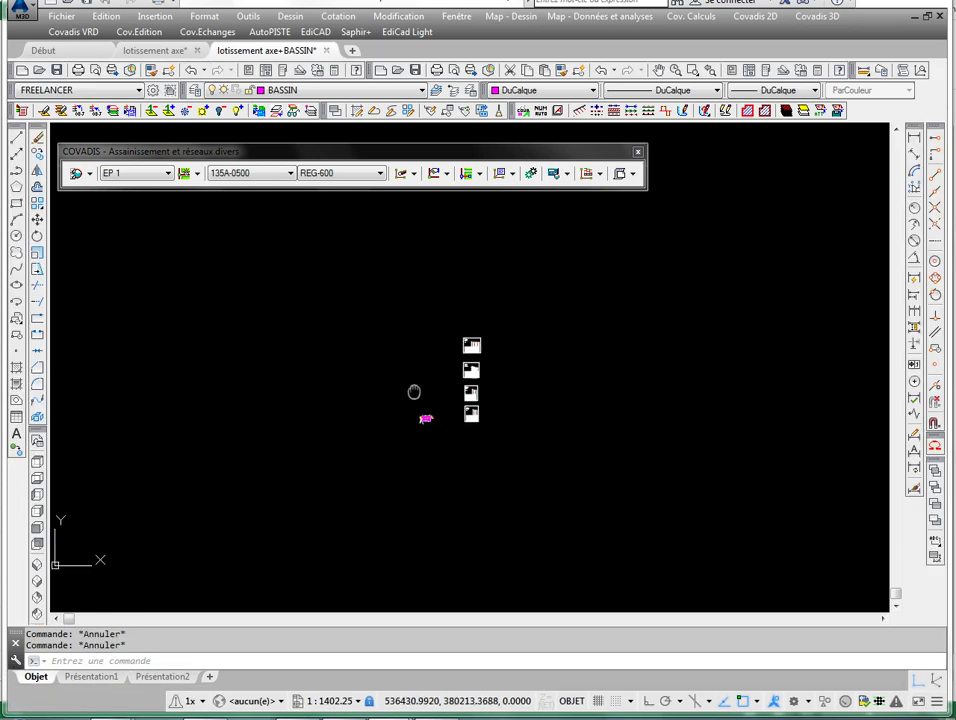
pyautogui.scroll(4, 420, 415)
pyautogui.scroll(5, 428, 420)
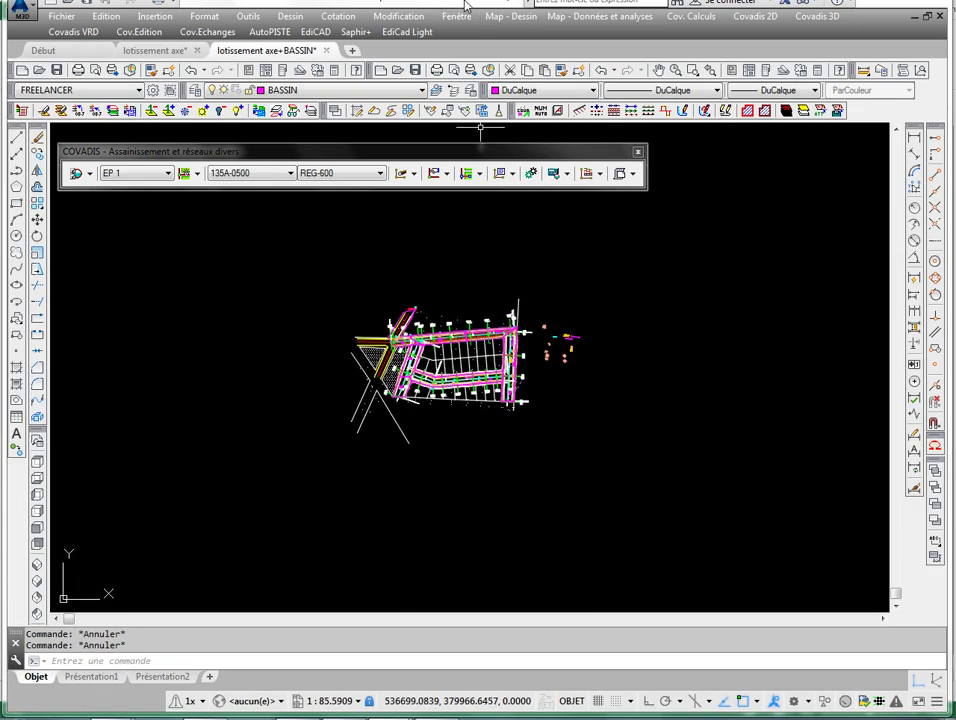
pyautogui.click(755, 16)
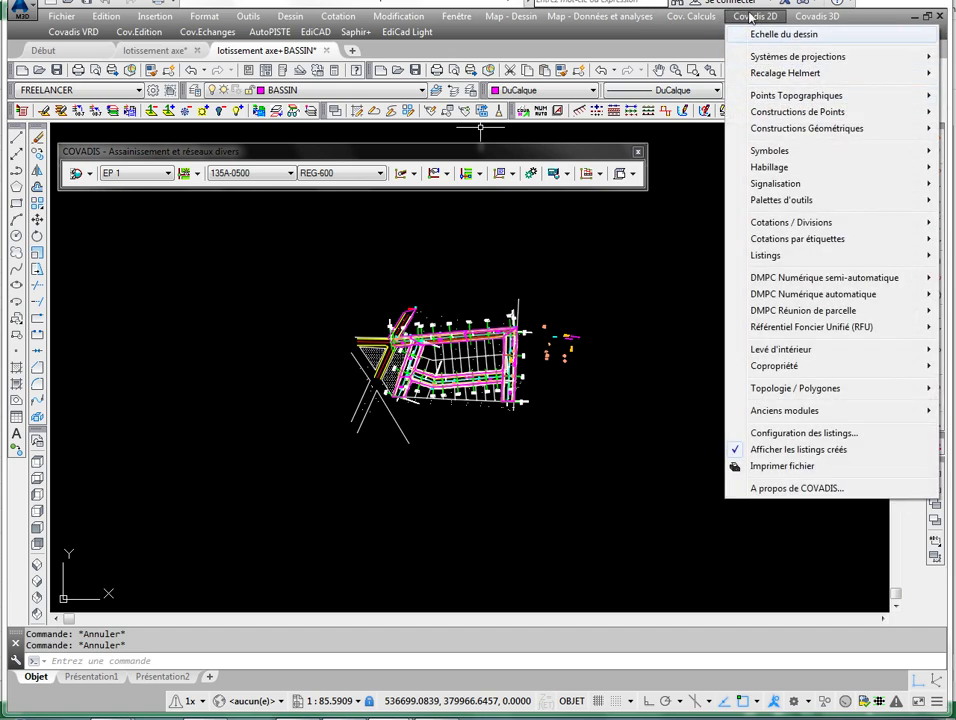
pyautogui.click(642, 238)
pyautogui.click(608, 265)
pyautogui.scroll(6, 437, 334)
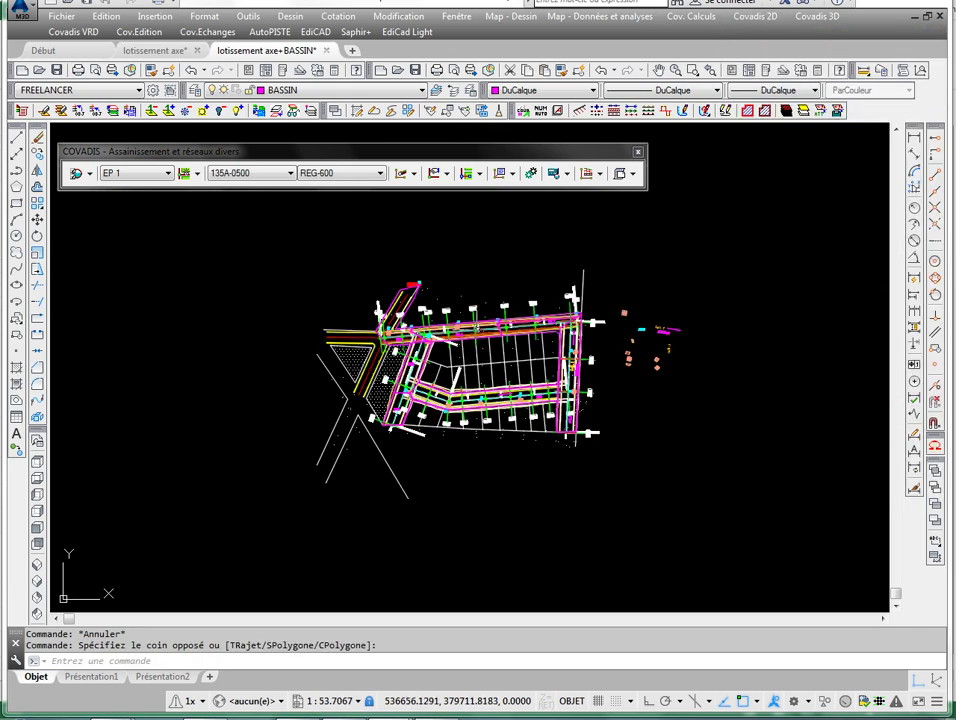
# - Examine basin BV.2 on the subdivision plan, following the road and pipe run between R3, R4 and R5
pyautogui.scroll(3, 535, 326)
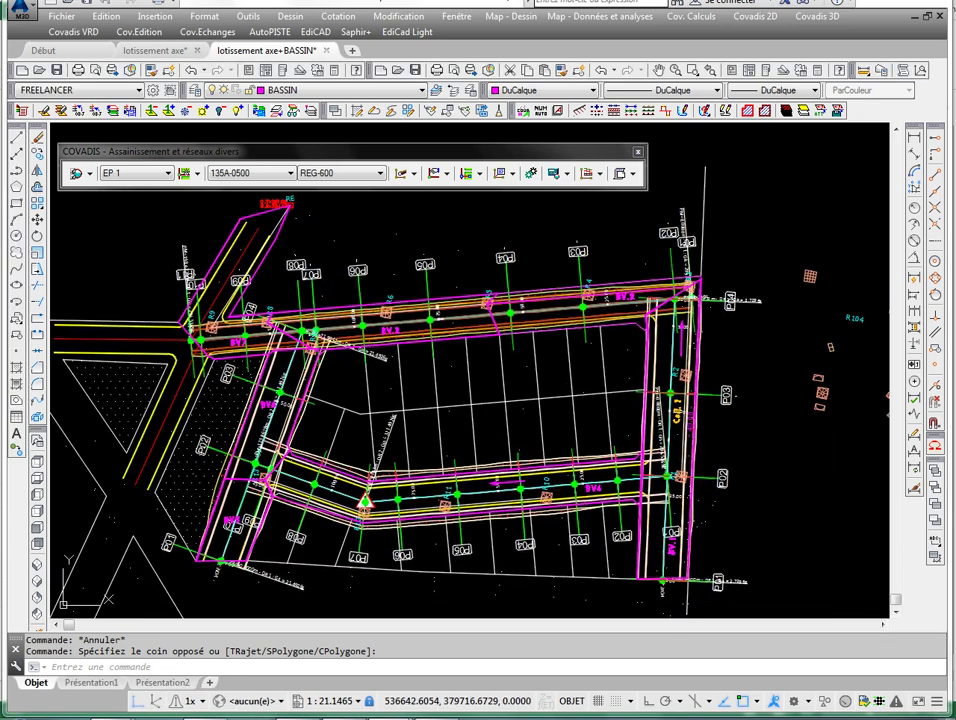
pyautogui.scroll(6, 538, 324)
pyautogui.scroll(-6, 508, 318)
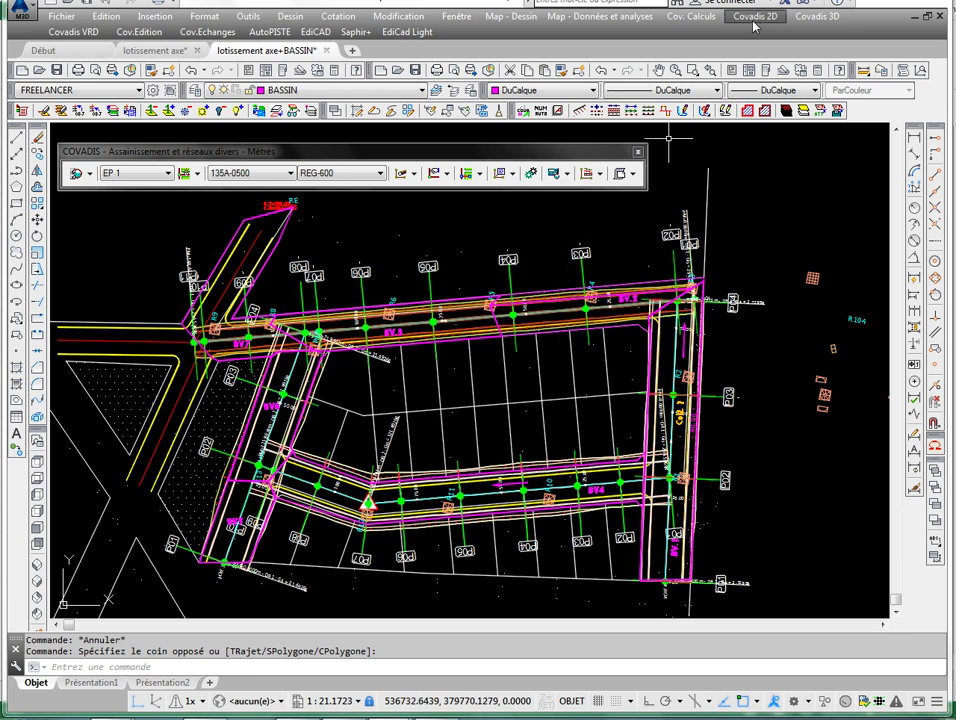
pyautogui.click(708, 17)
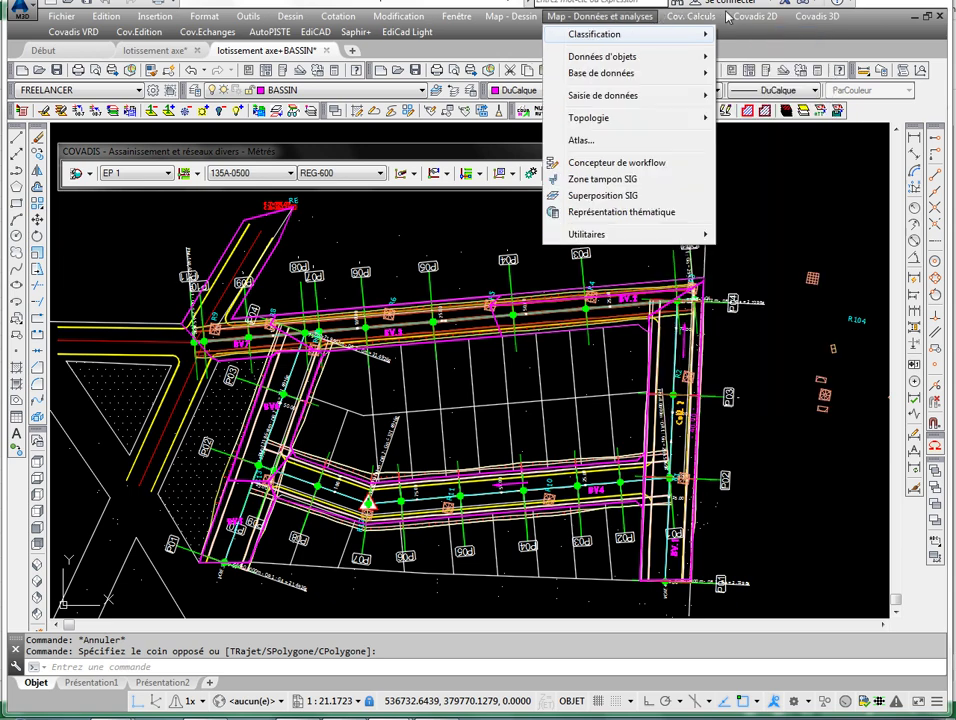
pyautogui.click(504, 325)
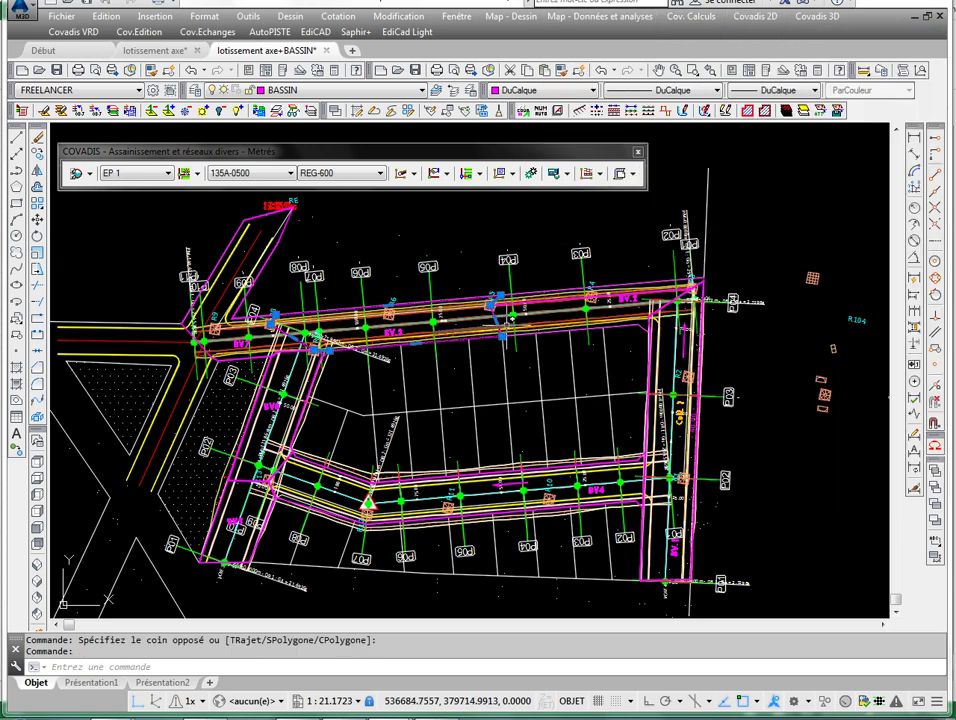
pyautogui.press('Escape')
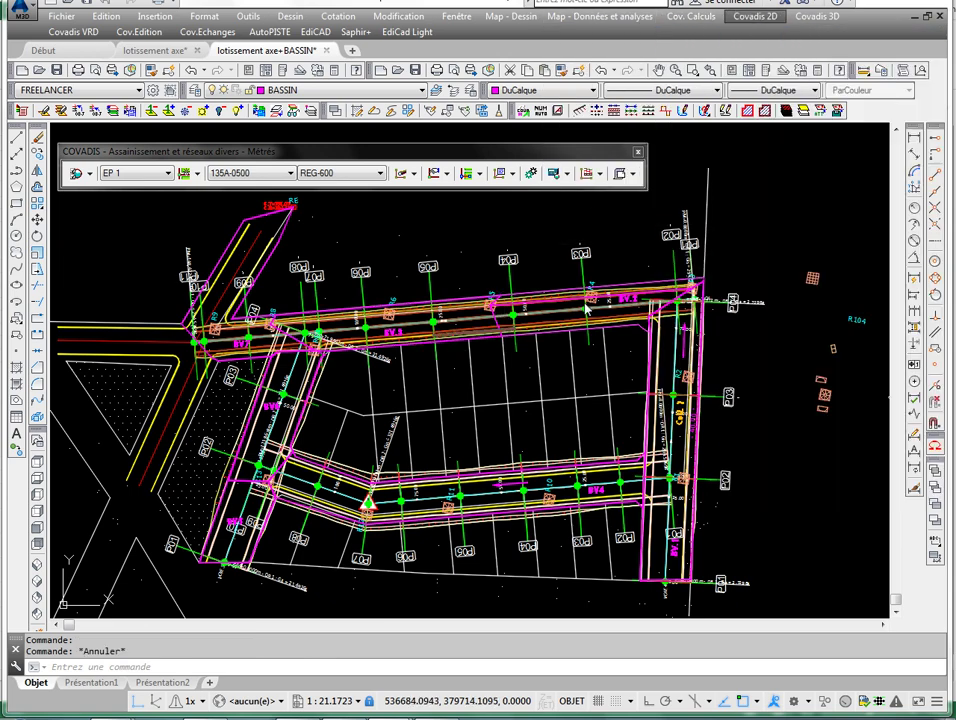
pyautogui.scroll(6, 588, 309)
pyautogui.scroll(-2, 560, 285)
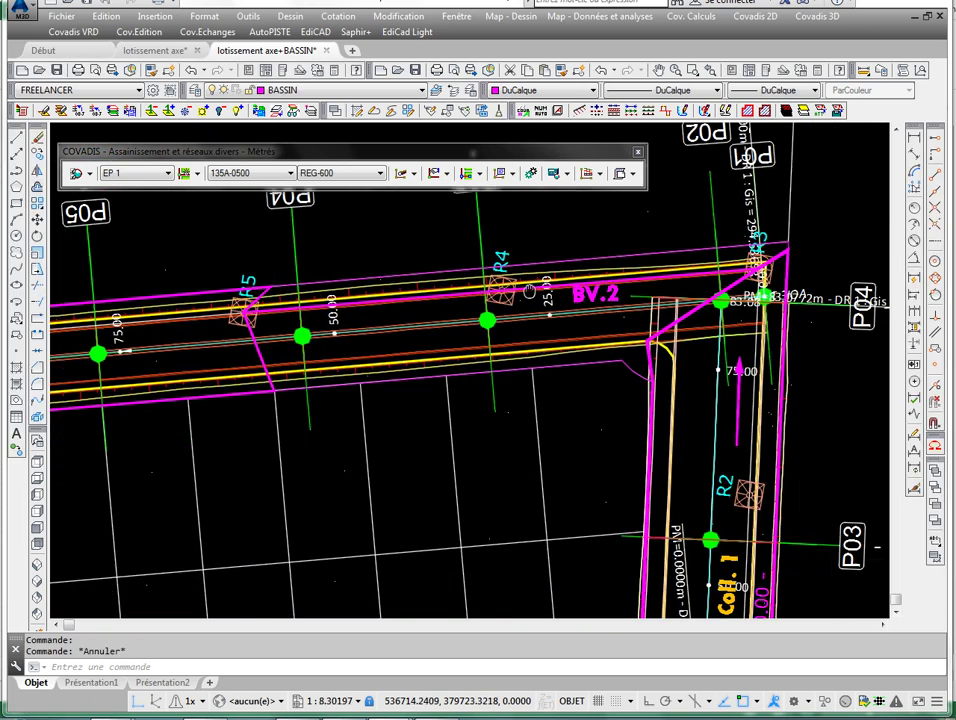
pyautogui.moveTo(551, 272); pyautogui.dragTo(508, 298, button='middle')
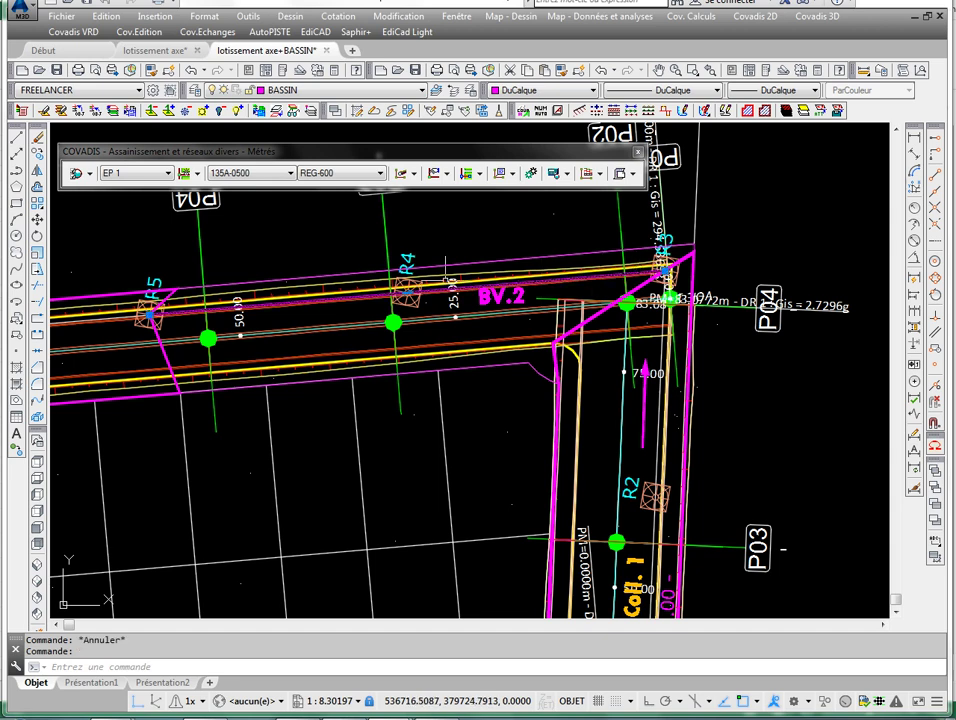
# - Find the longitudinal profile of axis VOIE 1 and read its project elevations and partial distances from P01 to P11
pyautogui.scroll(-12, 373, 270)
pyautogui.moveTo(373, 268); pyautogui.dragTo(503, 408, button='middle')
pyautogui.scroll(3, 469, 412)
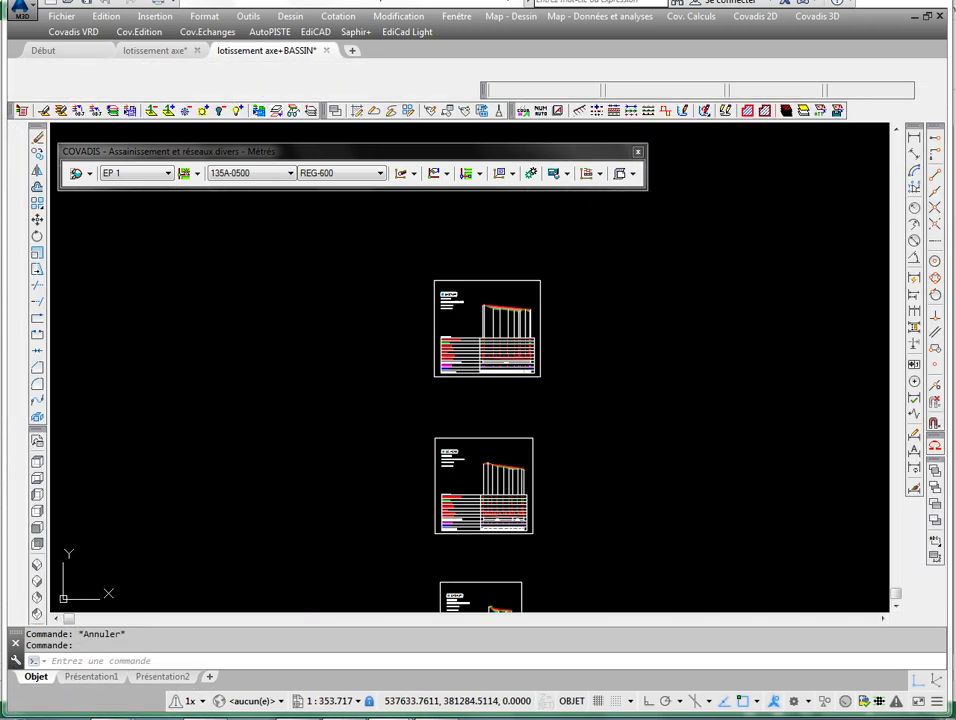
pyautogui.scroll(4, 469, 412)
pyautogui.scroll(-2, 463, 400)
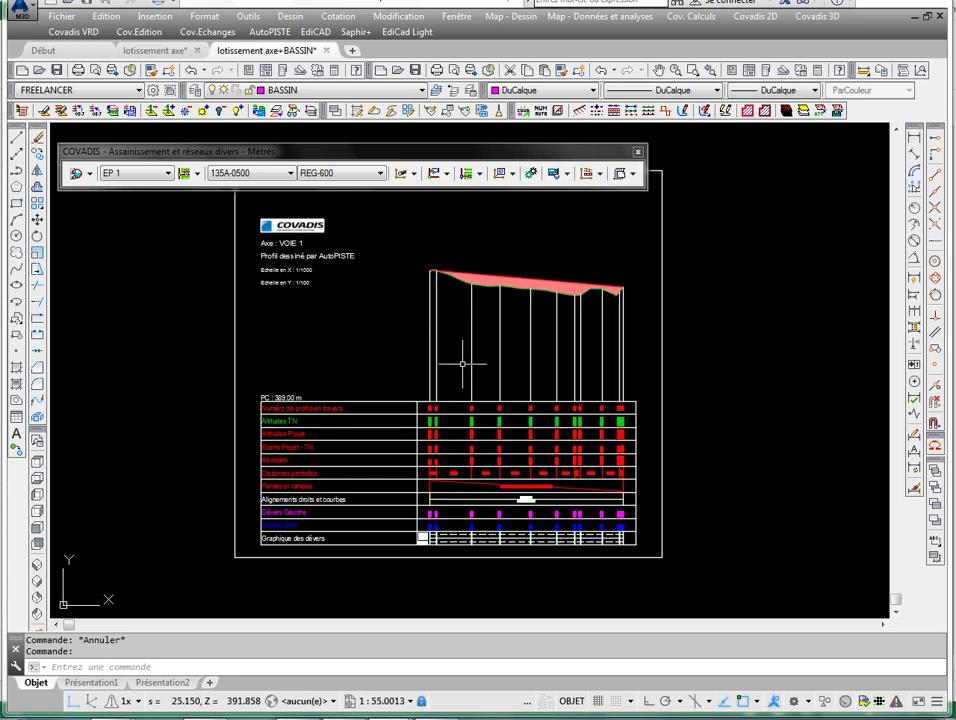
pyautogui.scroll(6, 423, 410)
pyautogui.scroll(-6, 418, 401)
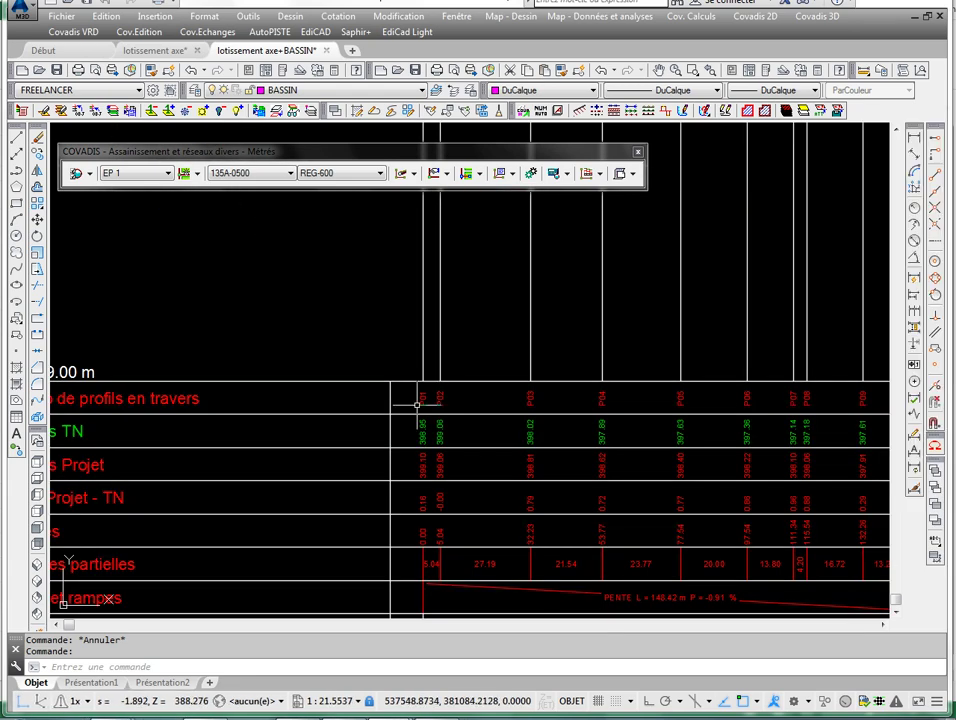
pyautogui.scroll(4, 508, 386)
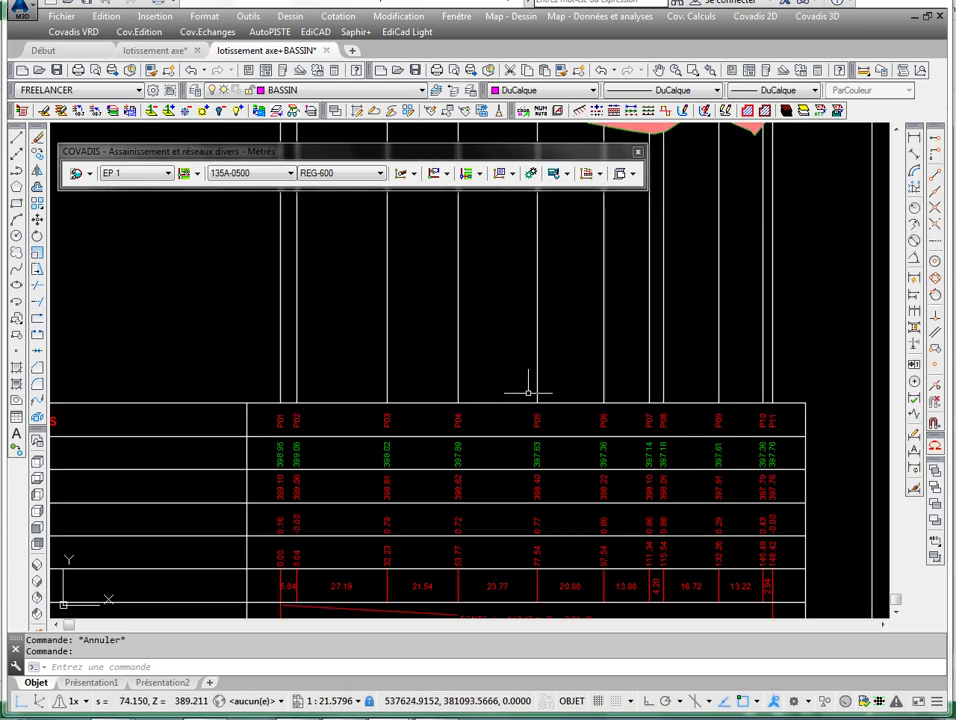
pyautogui.moveTo(359, 407); pyautogui.dragTo(442, 358, button='middle')
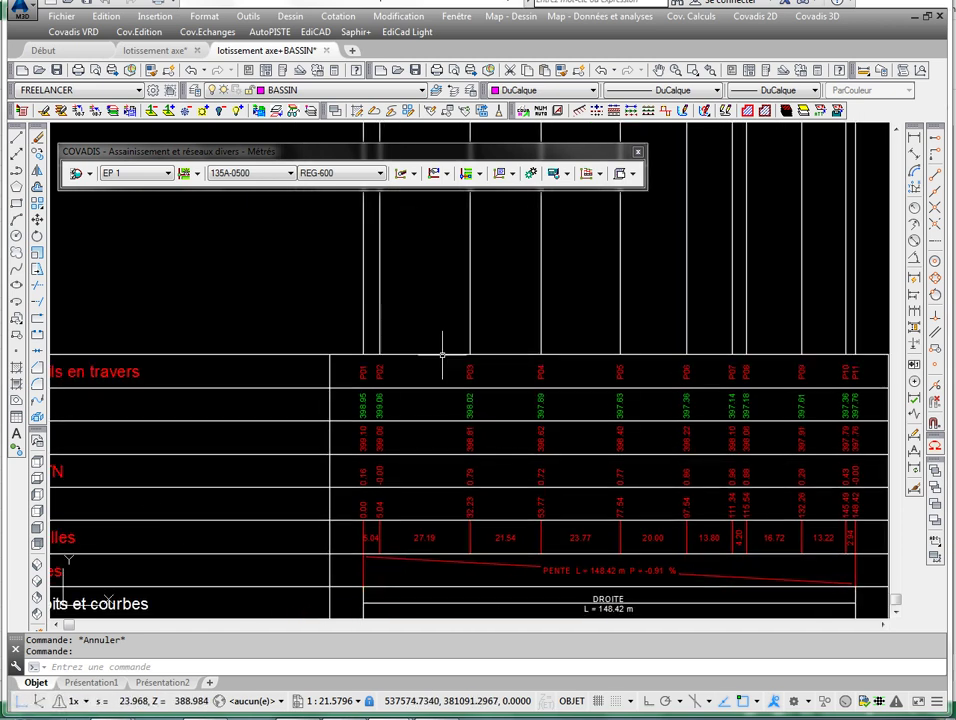
pyautogui.scroll(-4, 440, 350)
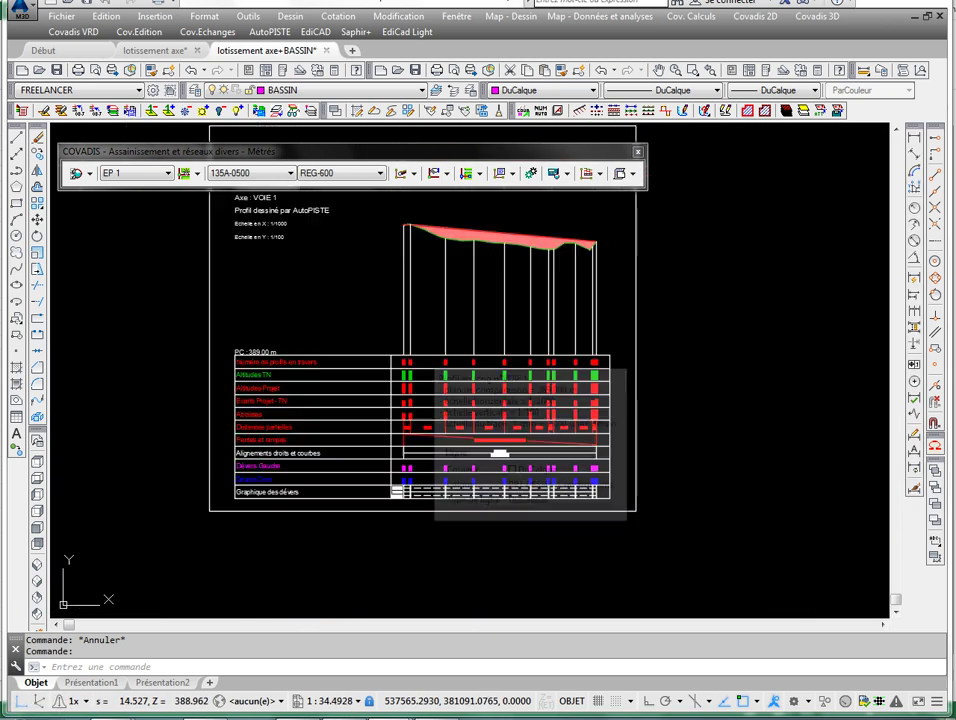
# - Inspect the project line on the VOIE 1 profile and read its slope in the Pentes et rampes row
pyautogui.click(460, 236)
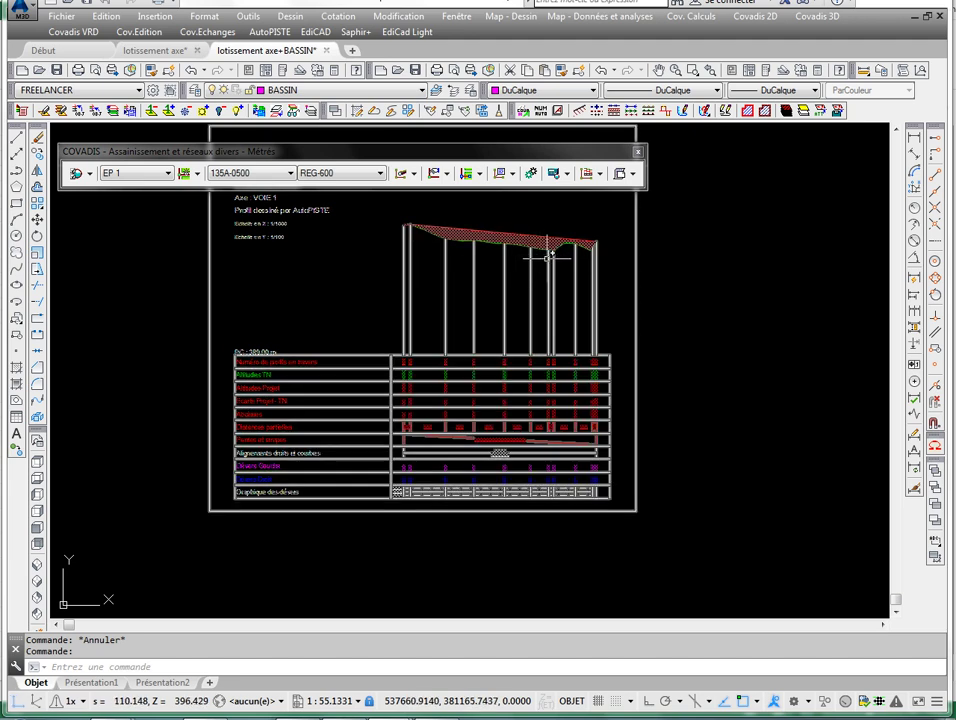
pyautogui.press('Escape')
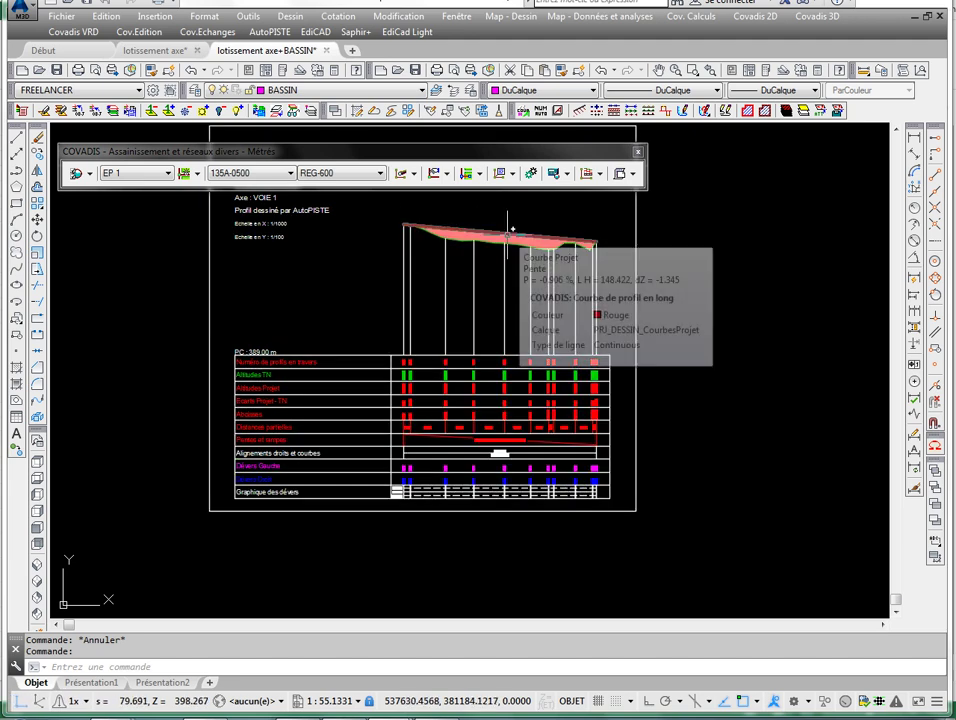
pyautogui.scroll(2, 491, 407)
pyautogui.scroll(-1, 518, 273)
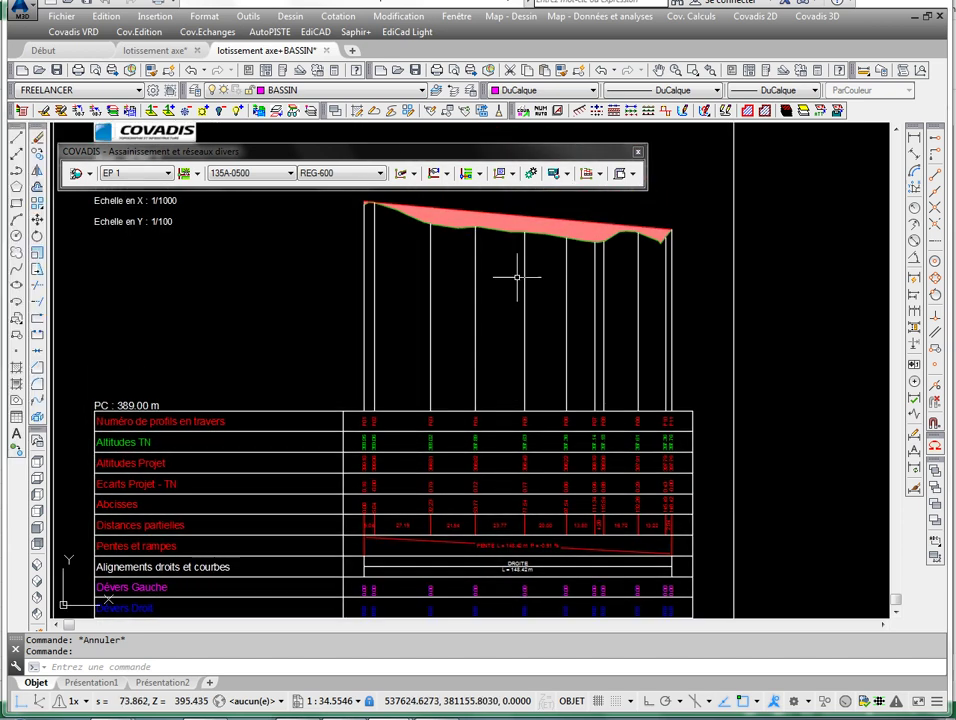
pyautogui.scroll(1, 563, 213)
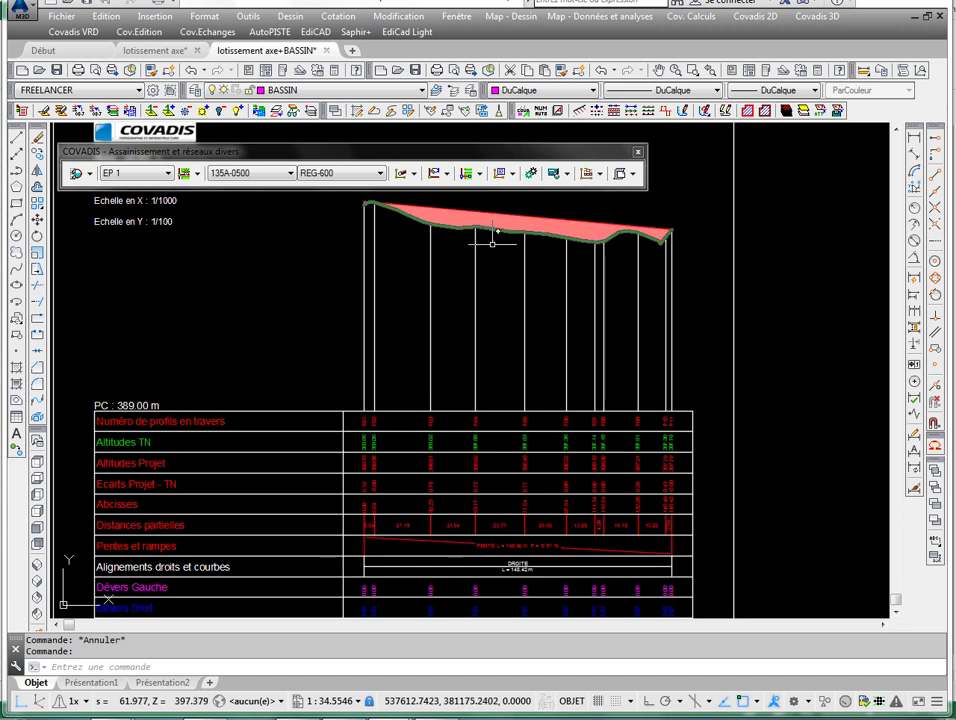
pyautogui.moveTo(470, 413); pyautogui.dragTo(469, 389, button='middle')
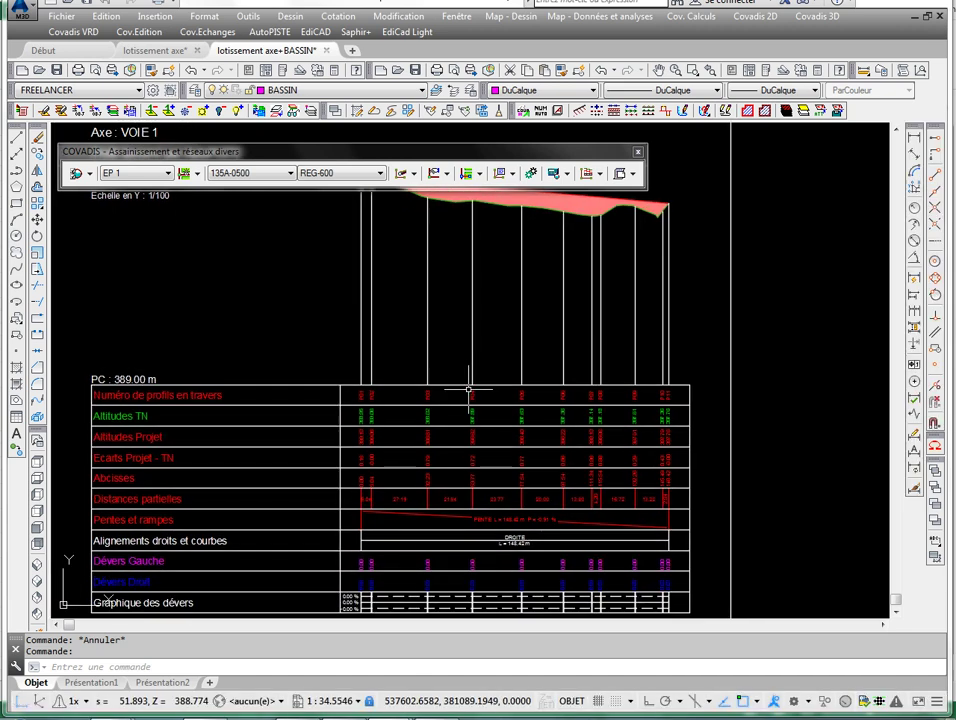
pyautogui.moveTo(419, 236)
pyautogui.mouseDown(button='middle')
pyautogui.moveTo(412, 352)
pyautogui.moveTo(416, 341)
pyautogui.mouseUp(button='middle')
pyautogui.moveTo(330, 305); pyautogui.dragTo(330, 192, button='middle')
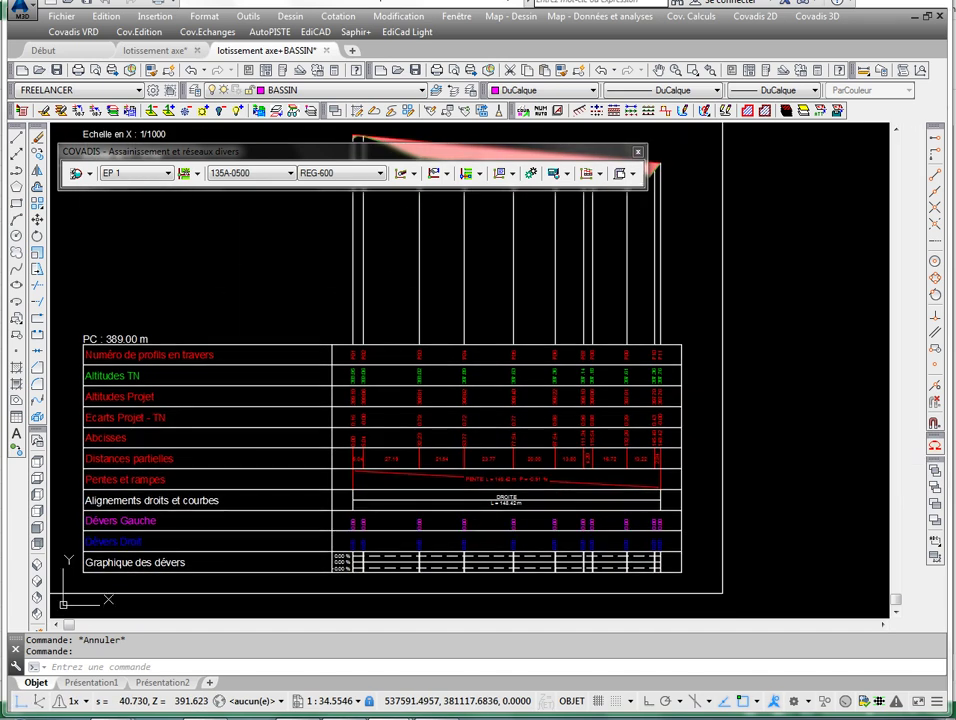
pyautogui.scroll(6, 506, 486)
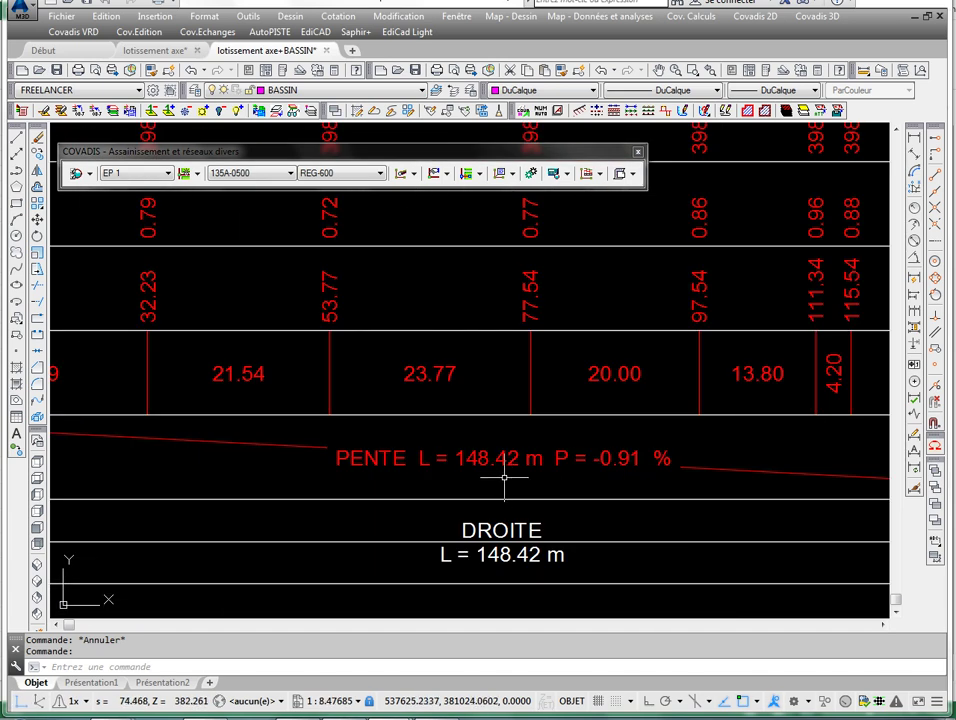
pyautogui.scroll(-14, 619, 423)
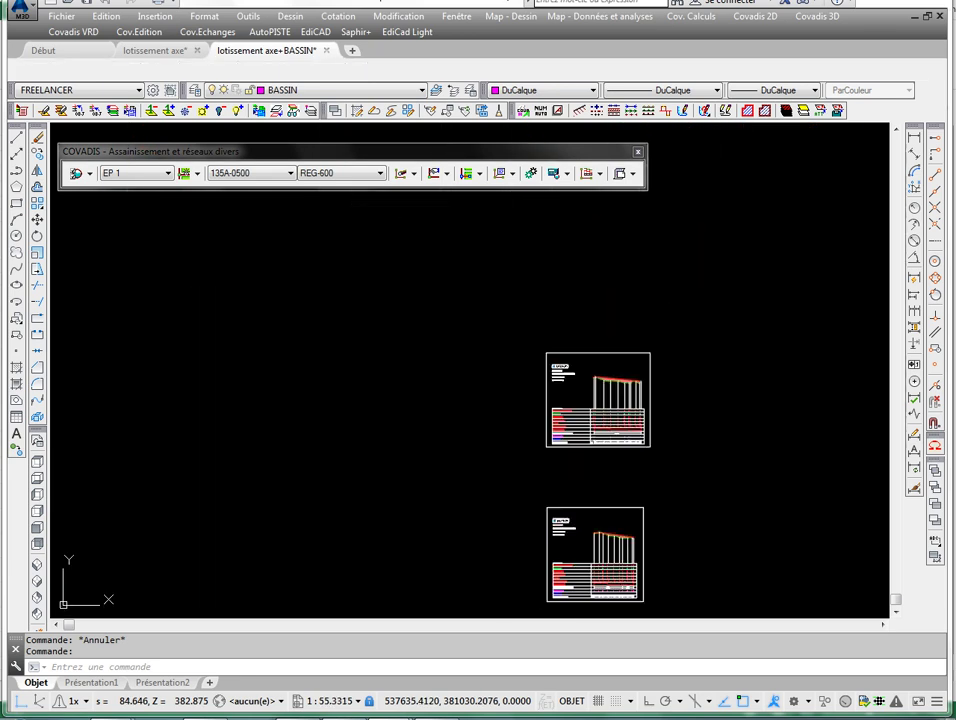
pyautogui.scroll(-2, 433, 446)
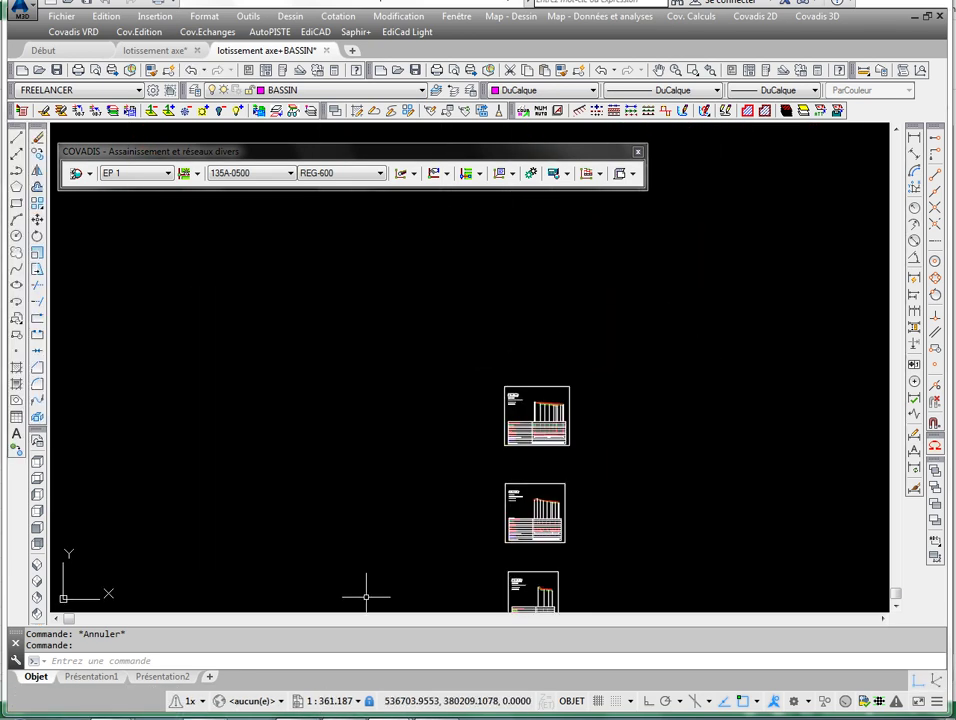
# - Switch to the Excel workbook and set basin 1's slope in E26 to 0,0091
pyautogui.hotkey('alt', 'Tab')
pyautogui.click(150, 495)
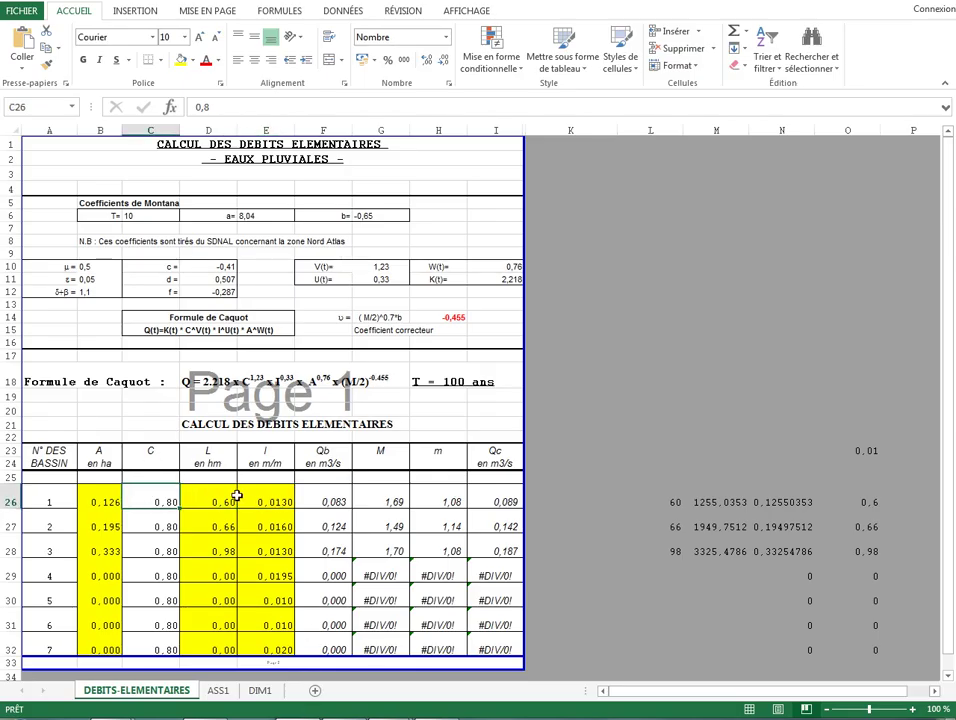
pyautogui.click(269, 497)
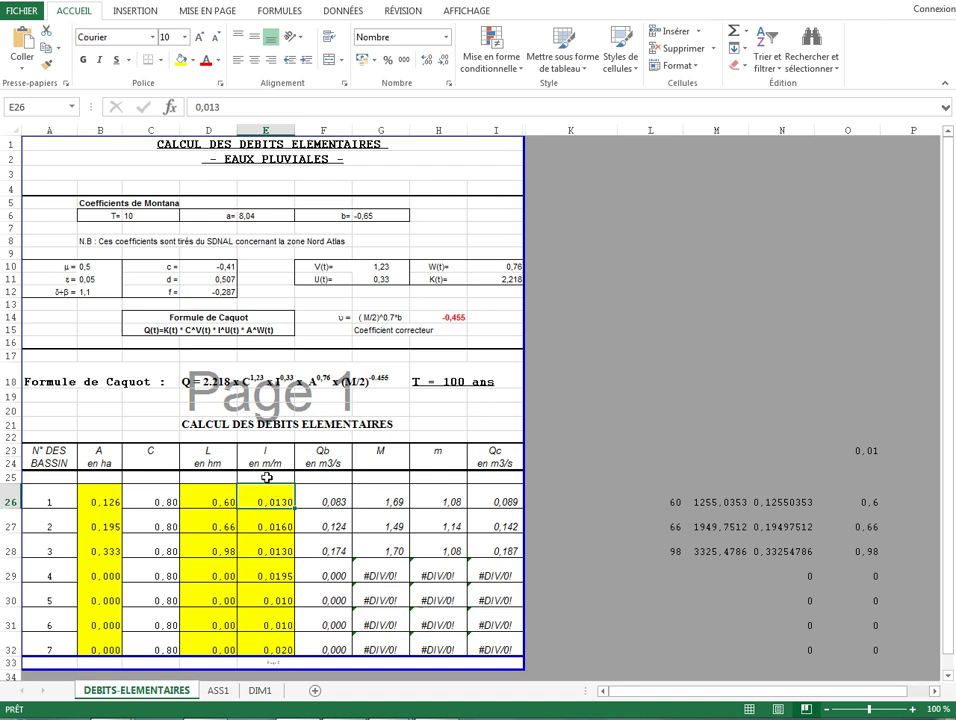
pyautogui.write('0,0')
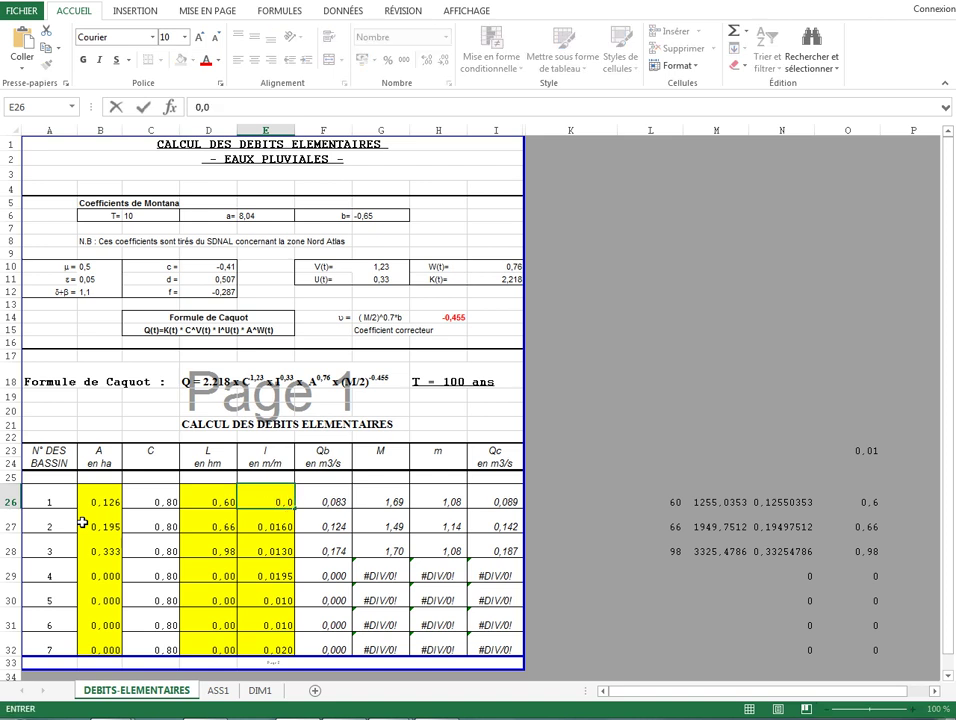
pyautogui.write('091')
pyautogui.press('Return')
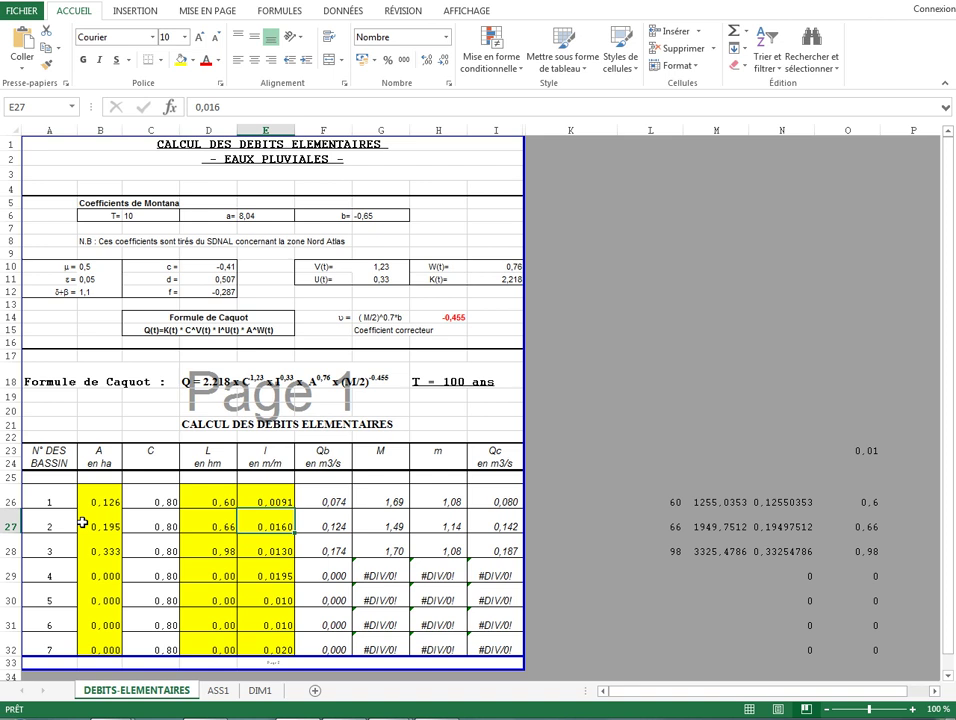
# - Examine the formulas for M in G26 and m in H26 and H27, comparing them with the corrective coefficient in row 14
pyautogui.click(381, 504)
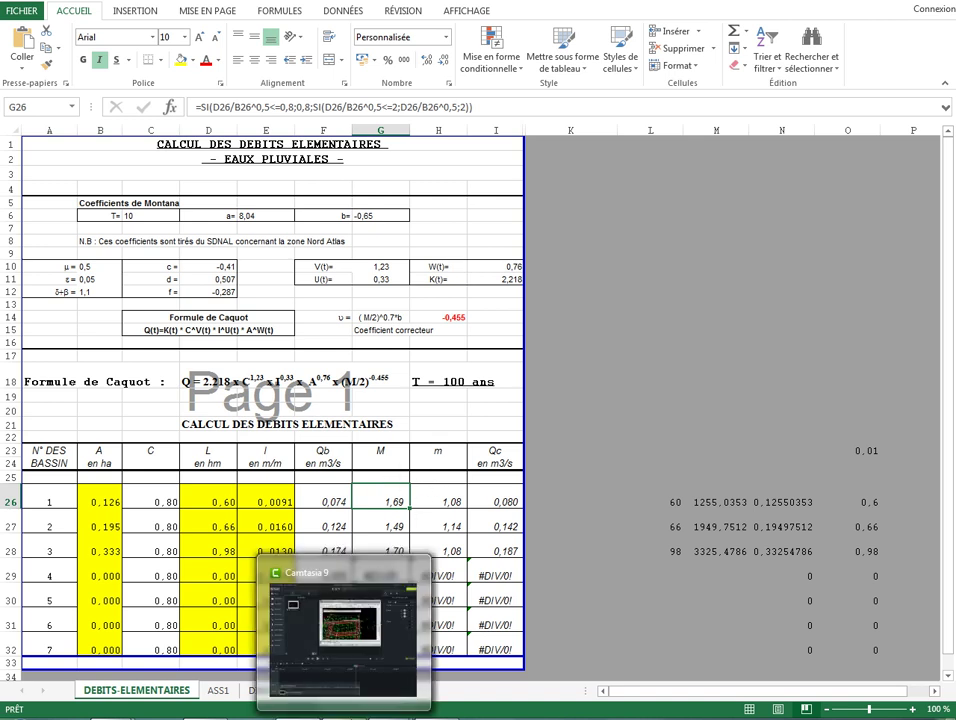
pyautogui.click(350, 356)
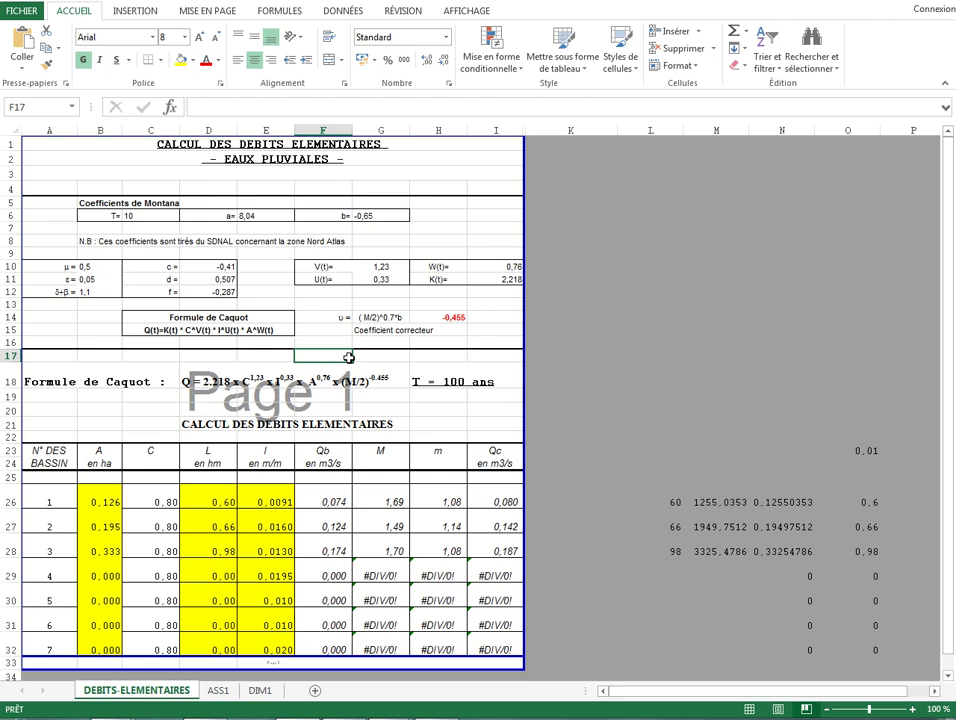
pyautogui.click(378, 328)
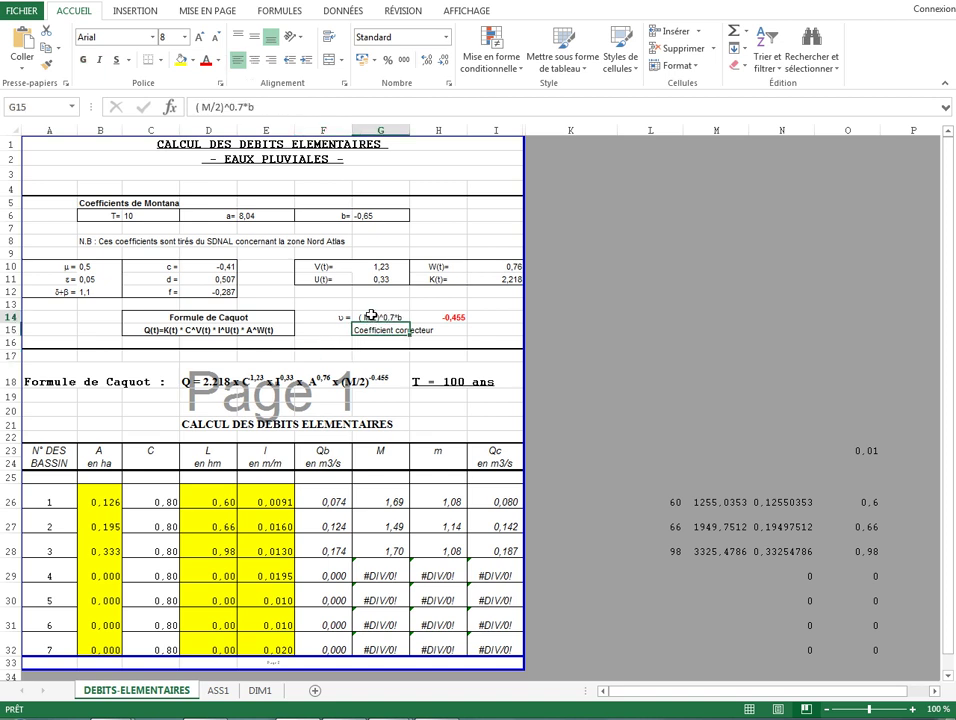
pyautogui.click(371, 316)
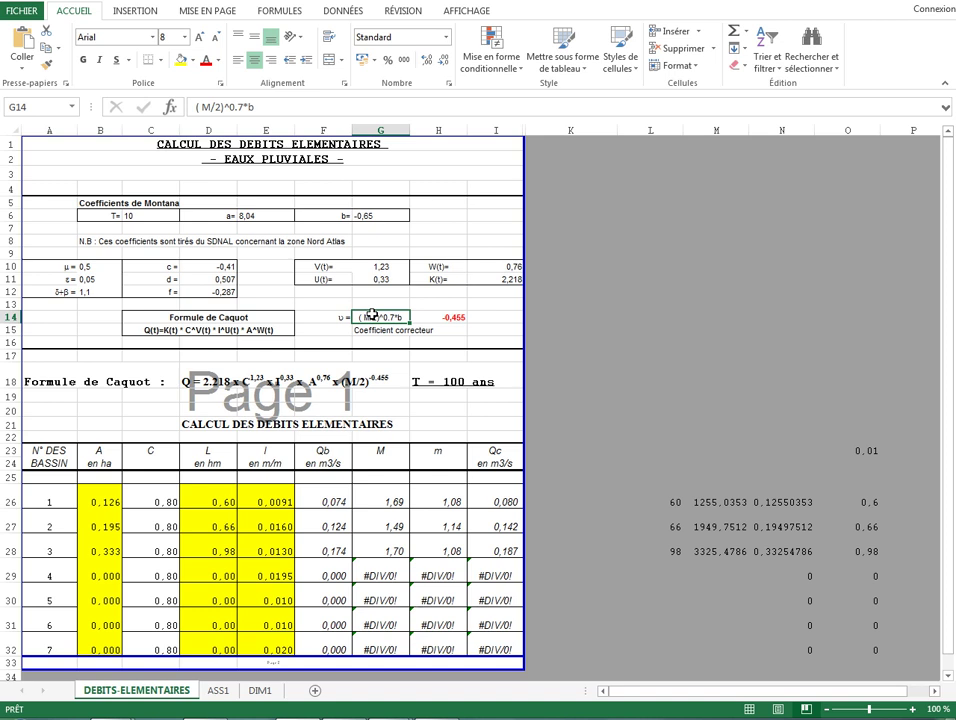
pyautogui.click(388, 495)
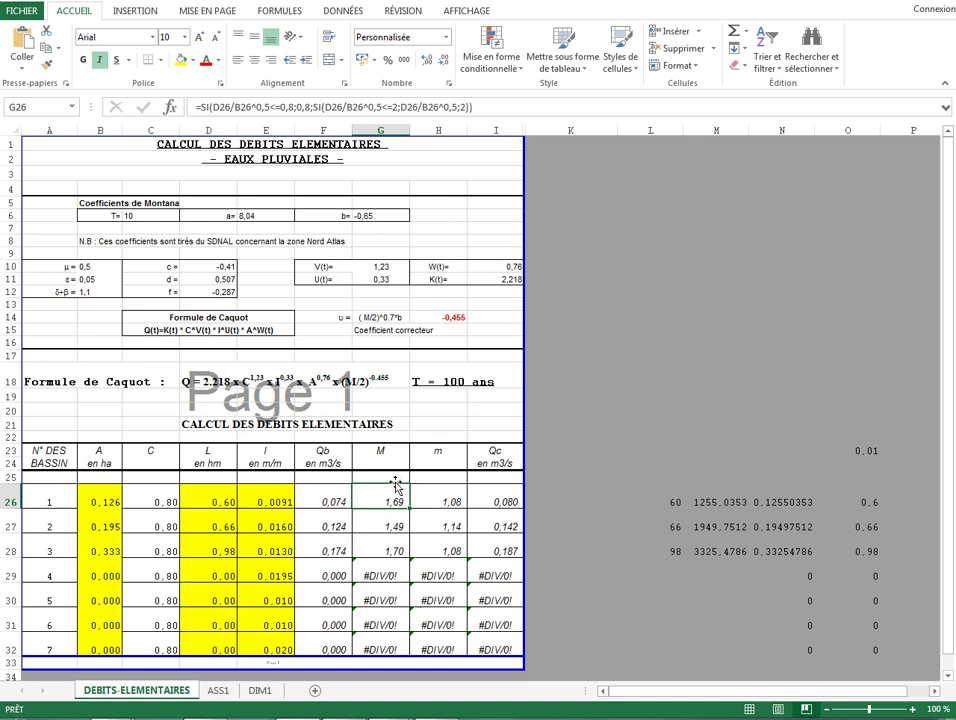
pyautogui.click(448, 498)
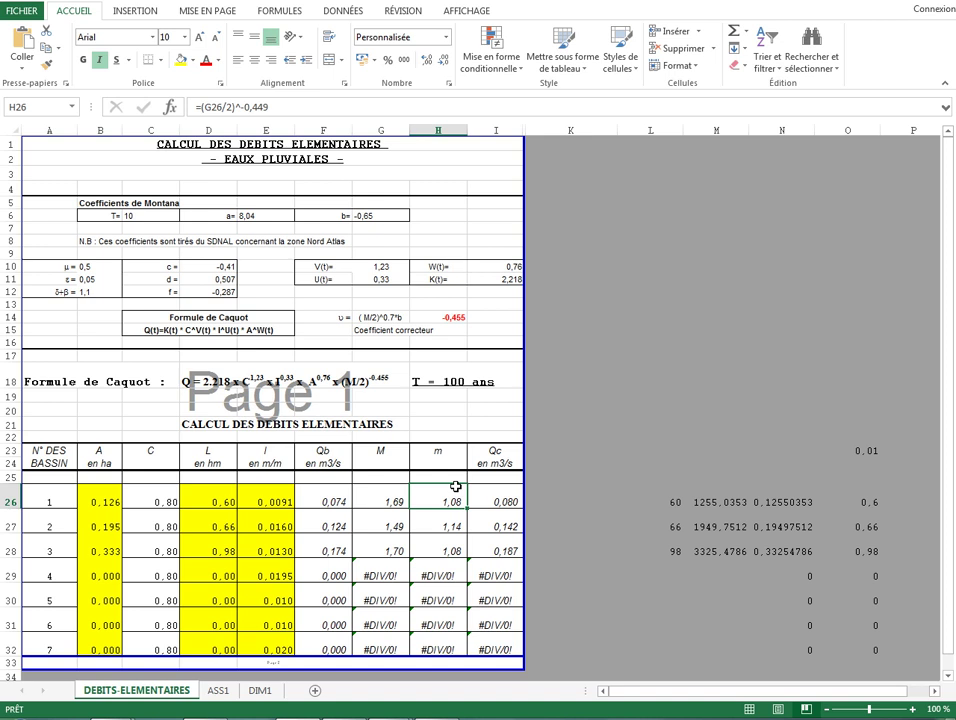
pyautogui.click(390, 494)
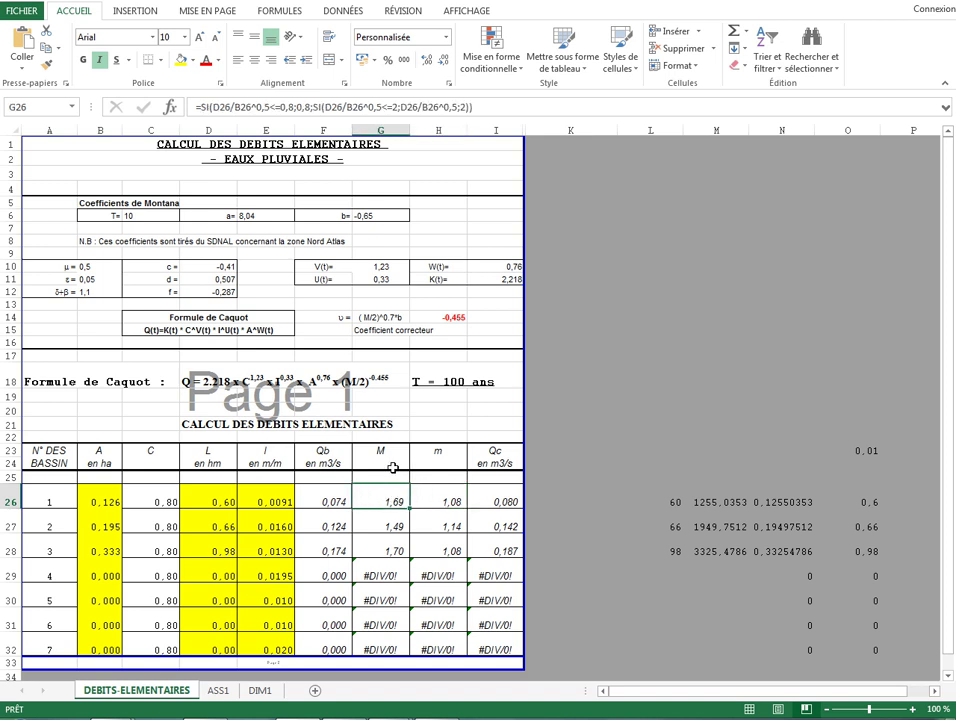
pyautogui.click(441, 455)
pyautogui.click(385, 458)
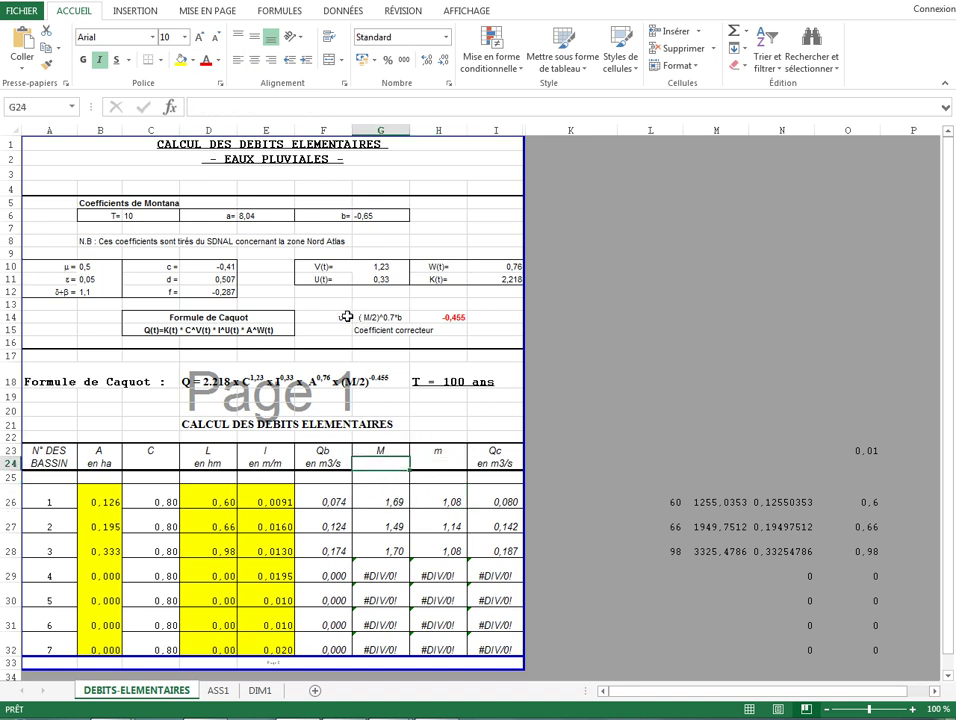
pyautogui.moveTo(316, 316); pyautogui.dragTo(400, 318)
pyautogui.click(440, 522)
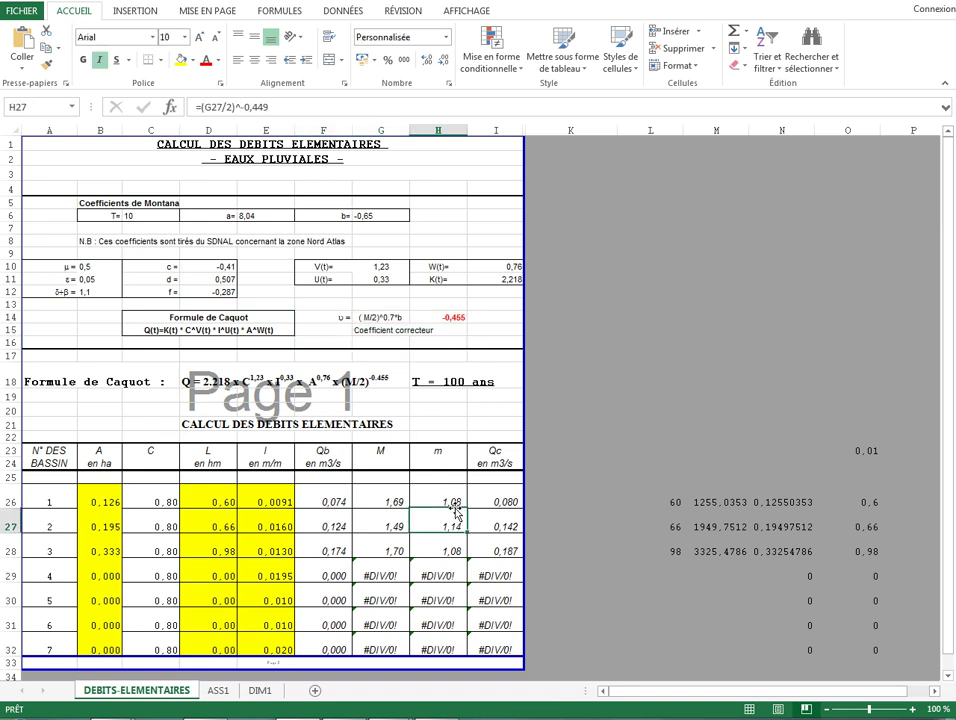
# - Examine the formula for M in G26 again, relating it to basin 1's length and area
pyautogui.click(367, 493)
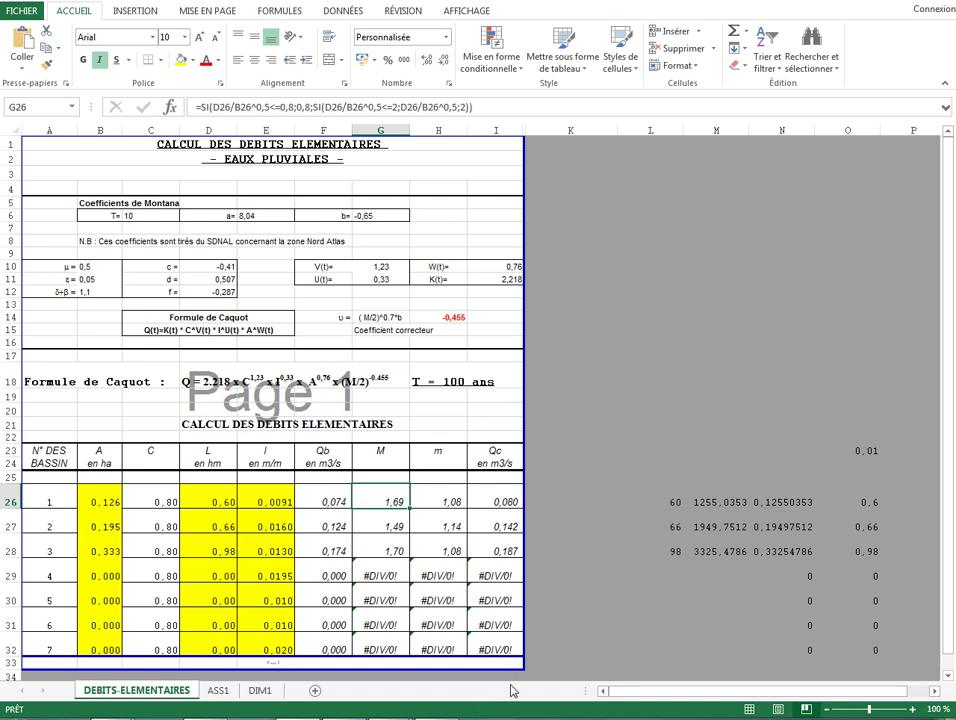
pyautogui.click(385, 452)
pyautogui.click(398, 495)
# - Switch to the AutoCAD drawing lotissement axe+BASSIN and examine basins BV.2 and BV.3 along the road between profiles P01 and P08
pyautogui.moveTo(380, 714)
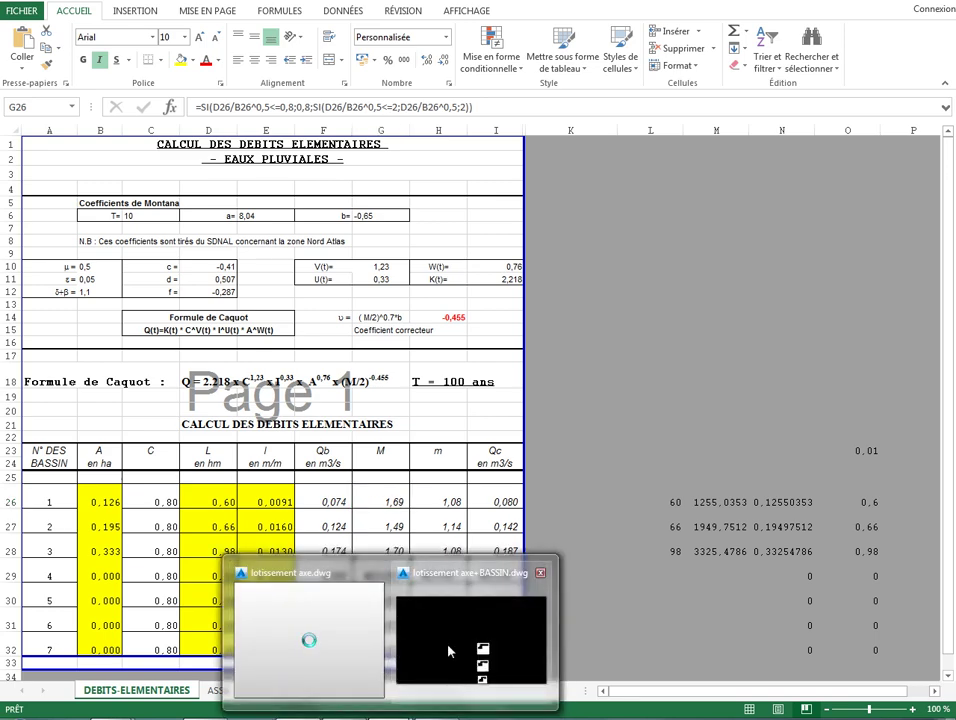
pyautogui.click(447, 650)
pyautogui.scroll(-3, 442, 356)
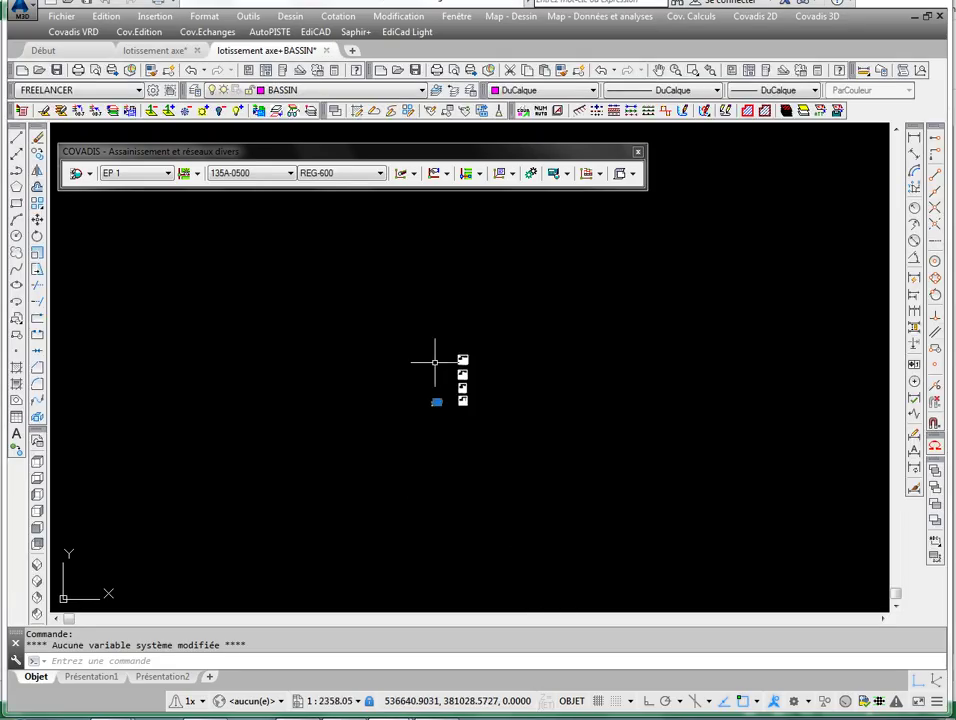
pyautogui.scroll(5, 436, 404)
pyautogui.scroll(10, 436, 404)
pyautogui.moveTo(360, 518)
pyautogui.mouseDown(button='middle')
pyautogui.moveTo(492, 404)
pyautogui.moveTo(610, 392)
pyautogui.mouseUp(button='middle')
pyautogui.scroll(-2, 610, 390)
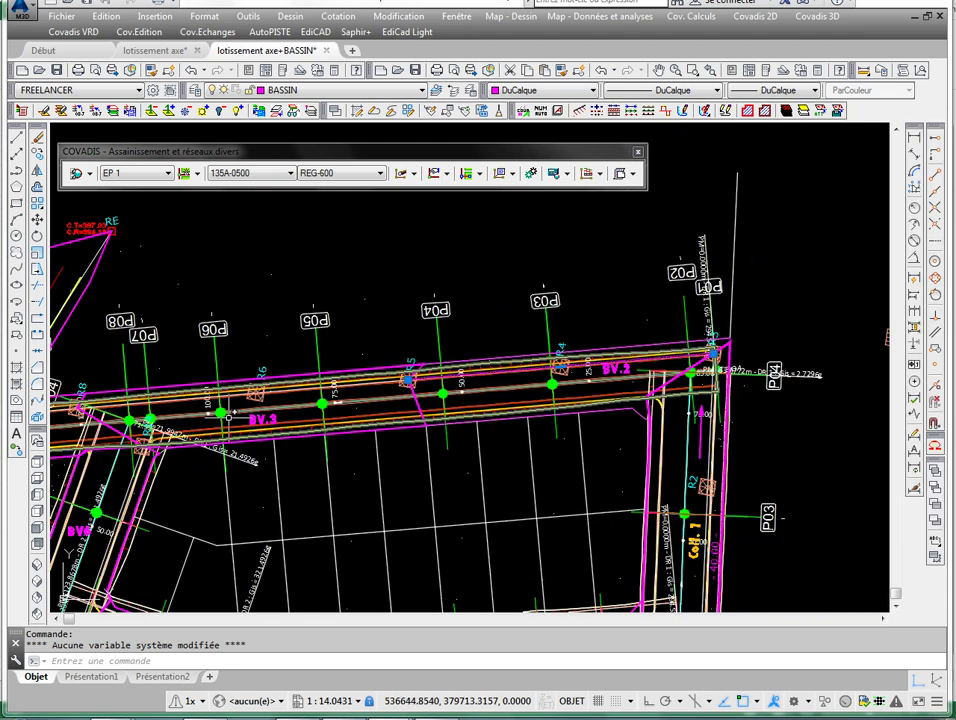
pyautogui.moveTo(480, 361); pyautogui.dragTo(549, 347, button='middle')
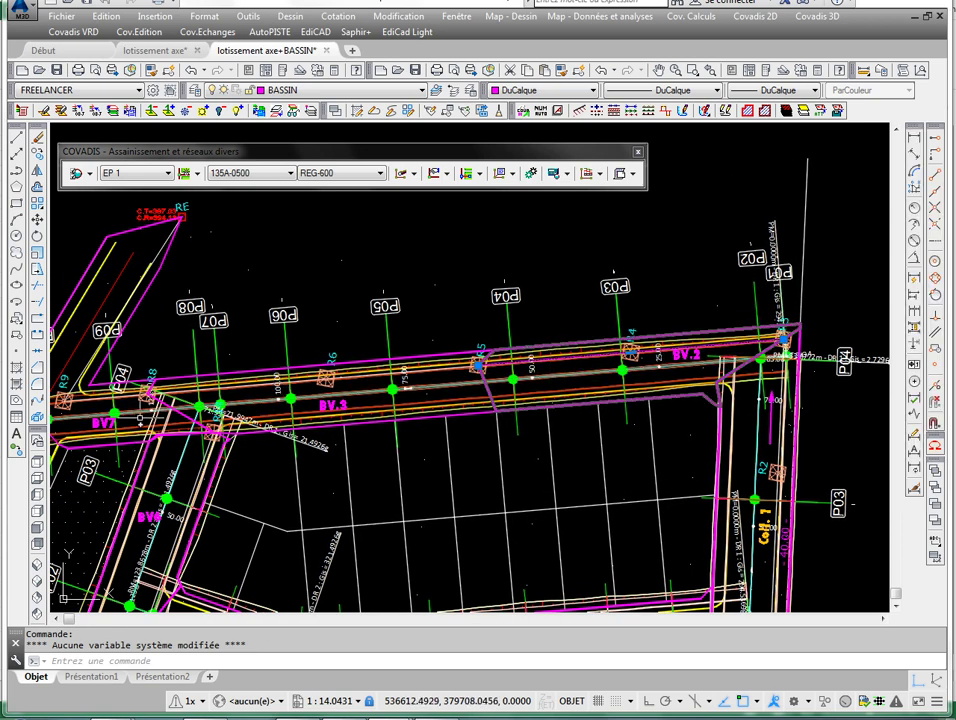
pyautogui.moveTo(330, 305); pyautogui.dragTo(352, 300, button='middle')
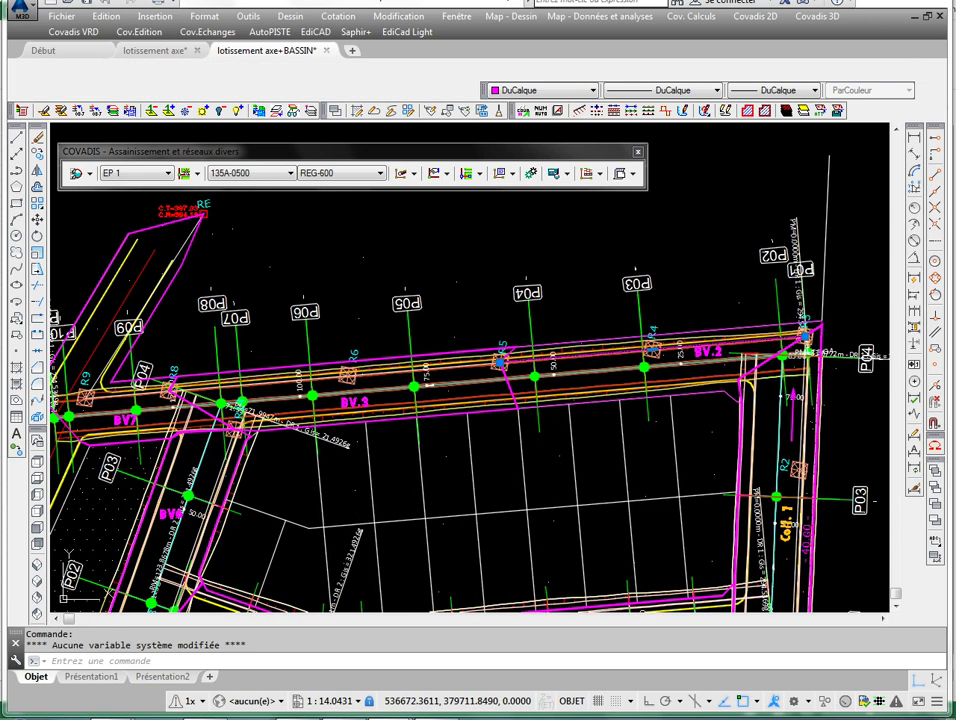
# - Examine the overall basin layout and the inlets R4 to R6 along BV.2 and BV.3
pyautogui.scroll(-1, 795, 345)
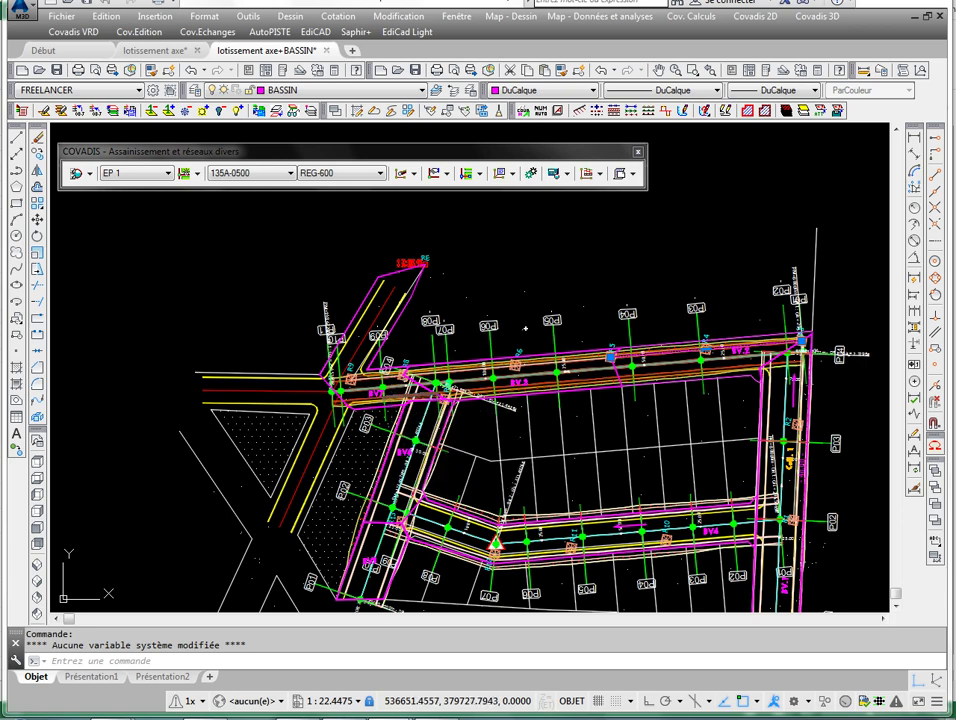
pyautogui.scroll(4, 611, 340)
pyautogui.scroll(-4, 611, 340)
pyautogui.moveTo(611, 340); pyautogui.dragTo(563, 342, button='middle')
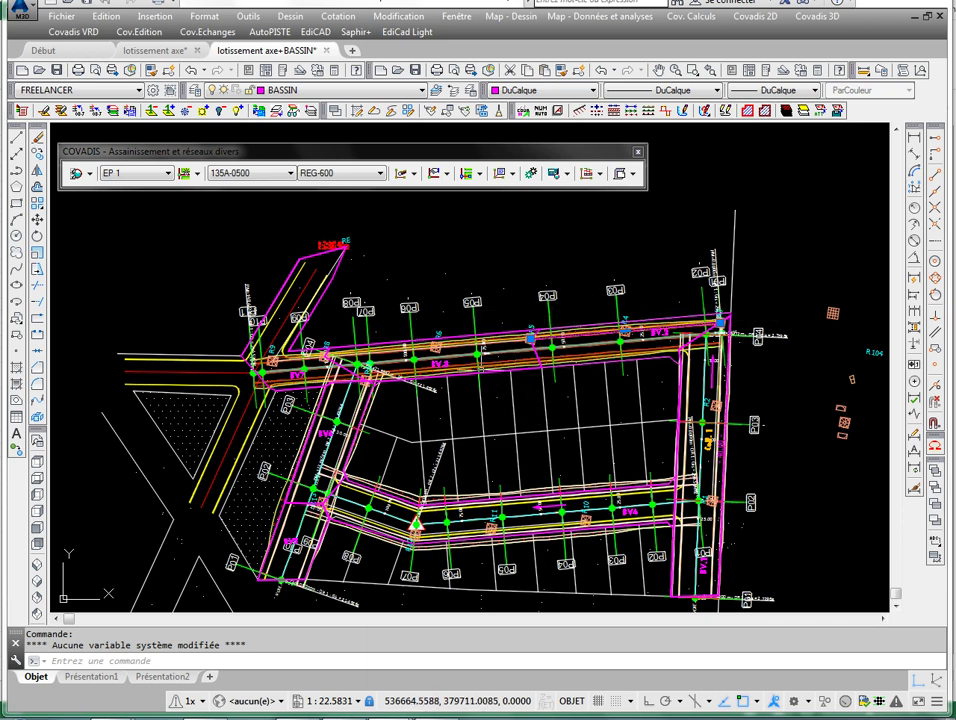
pyautogui.scroll(2, 480, 366)
pyautogui.moveTo(480, 366); pyautogui.dragTo(506, 366, button='middle')
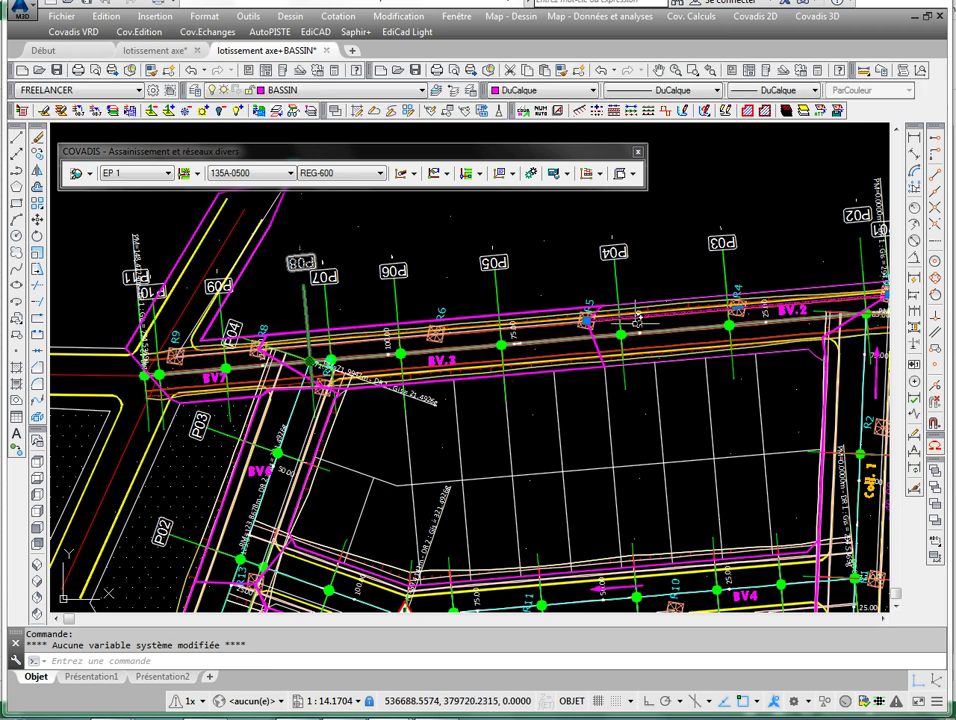
pyautogui.moveTo(642, 317); pyautogui.dragTo(586, 316, button='middle')
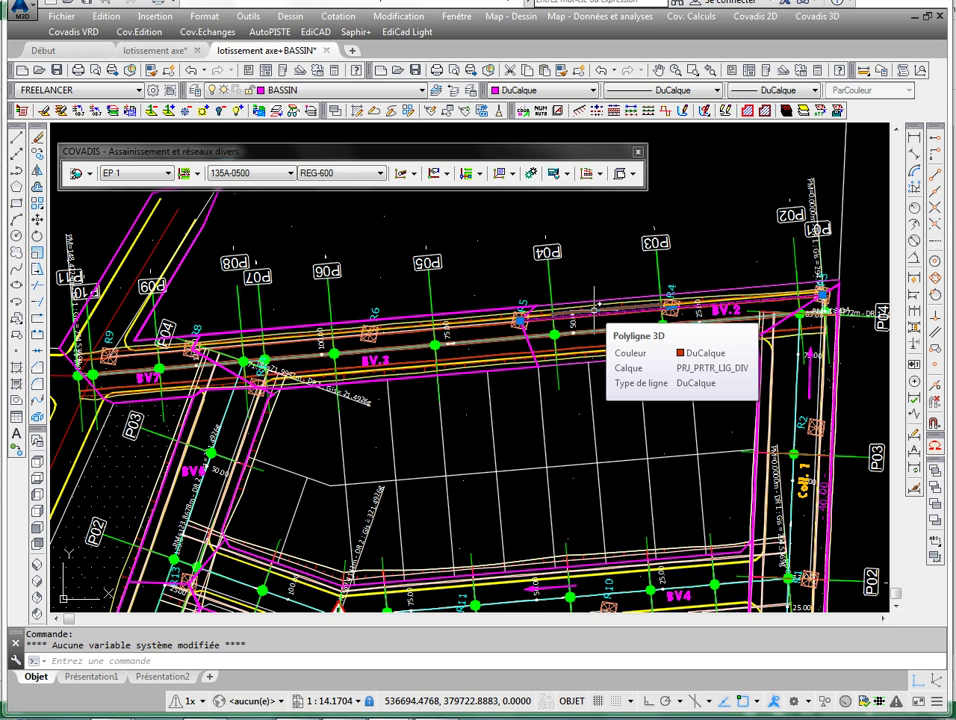
pyautogui.moveTo(454, 357); pyautogui.dragTo(472, 341, button='middle')
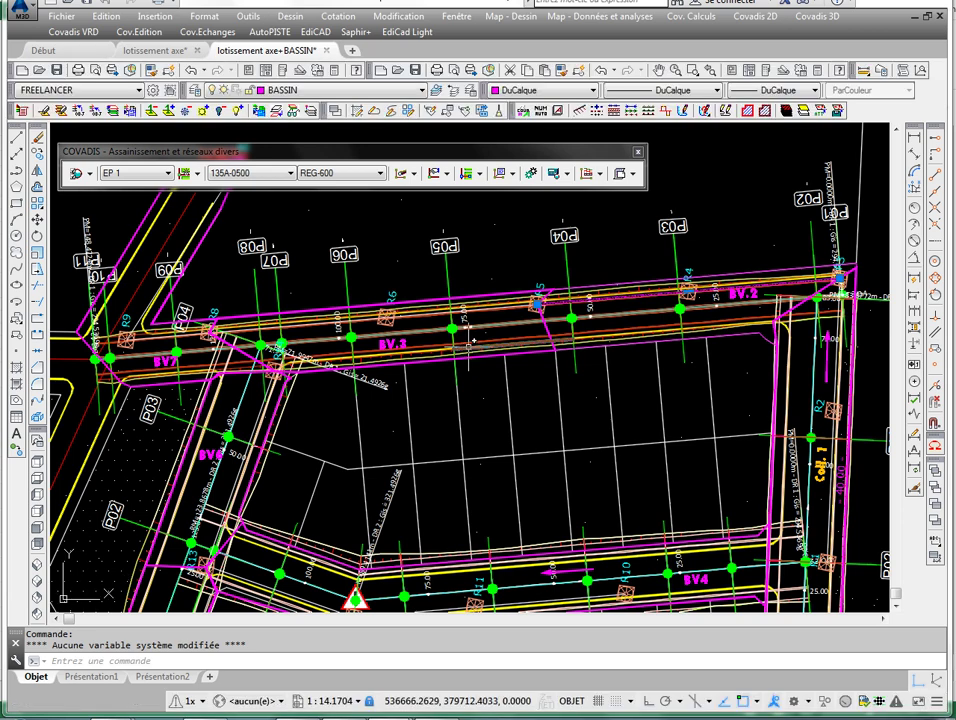
pyautogui.scroll(2, 472, 341)
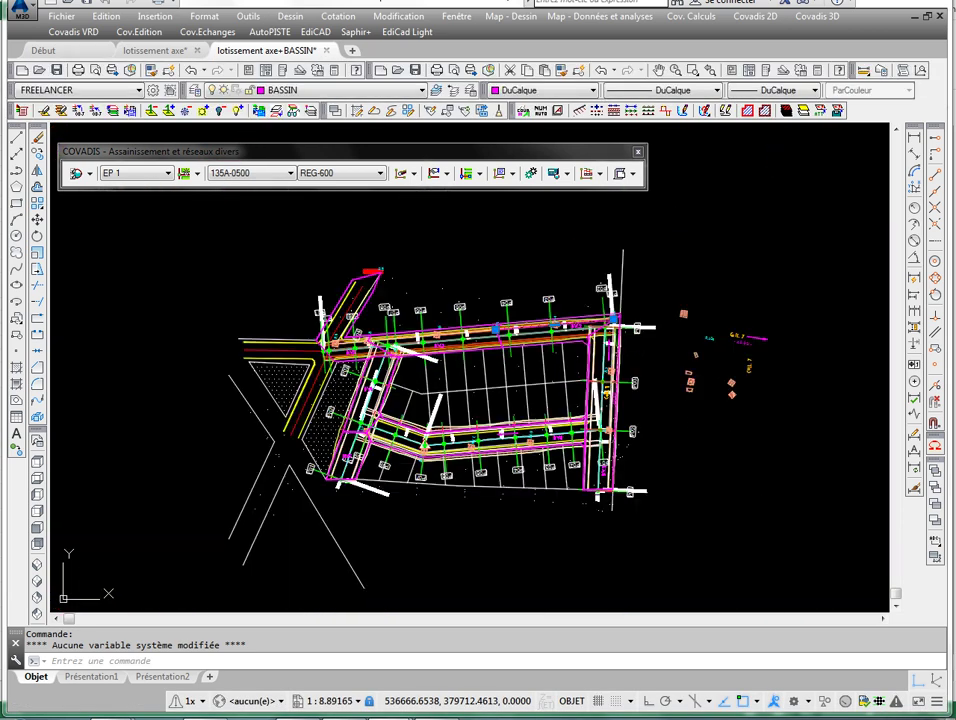
pyautogui.scroll(-4, 460, 330)
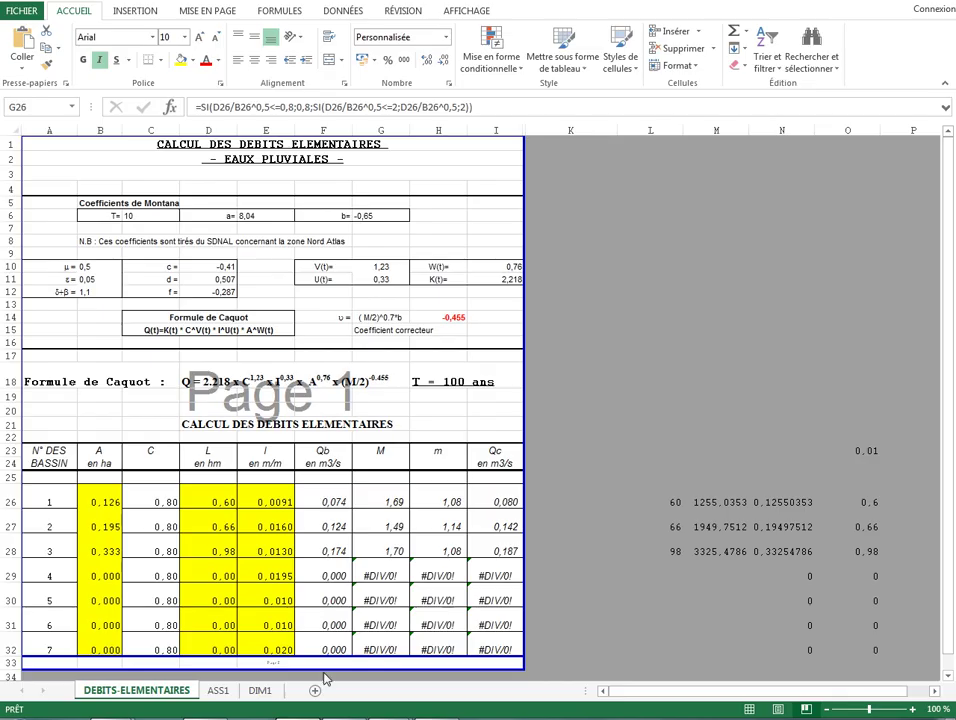
# - Switch to the Excel workbook and examine the formulas for M in G26, m in H26 and the corrective coefficient in H14
pyautogui.click(323, 527)
pyautogui.click(380, 502)
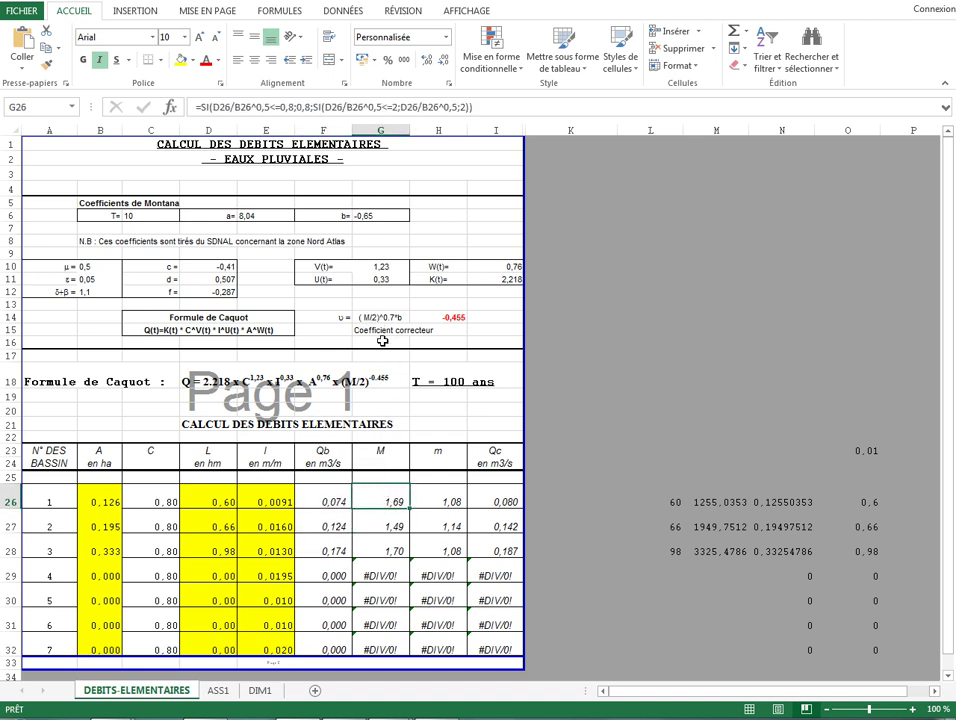
pyautogui.click(420, 495)
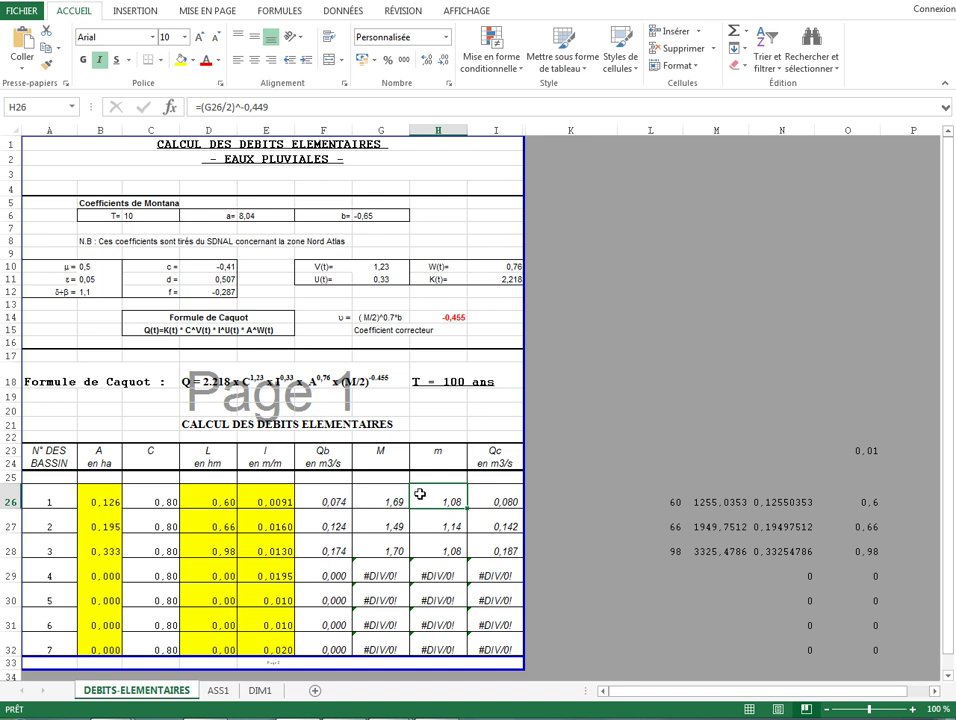
pyautogui.click(373, 328)
pyautogui.click(400, 317)
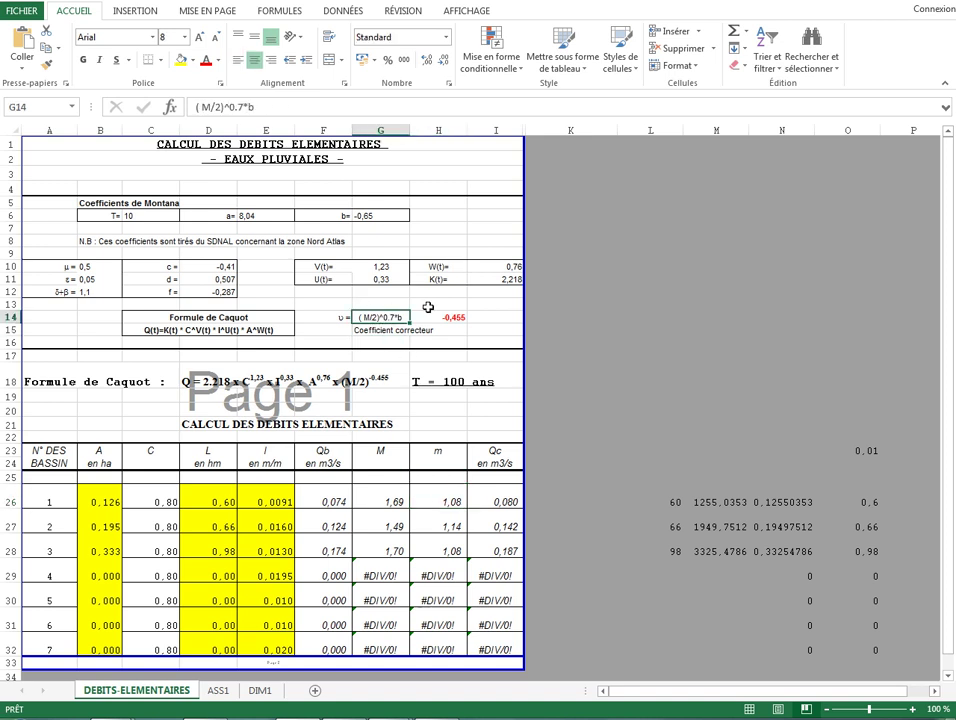
pyautogui.doubleClick(455, 316)
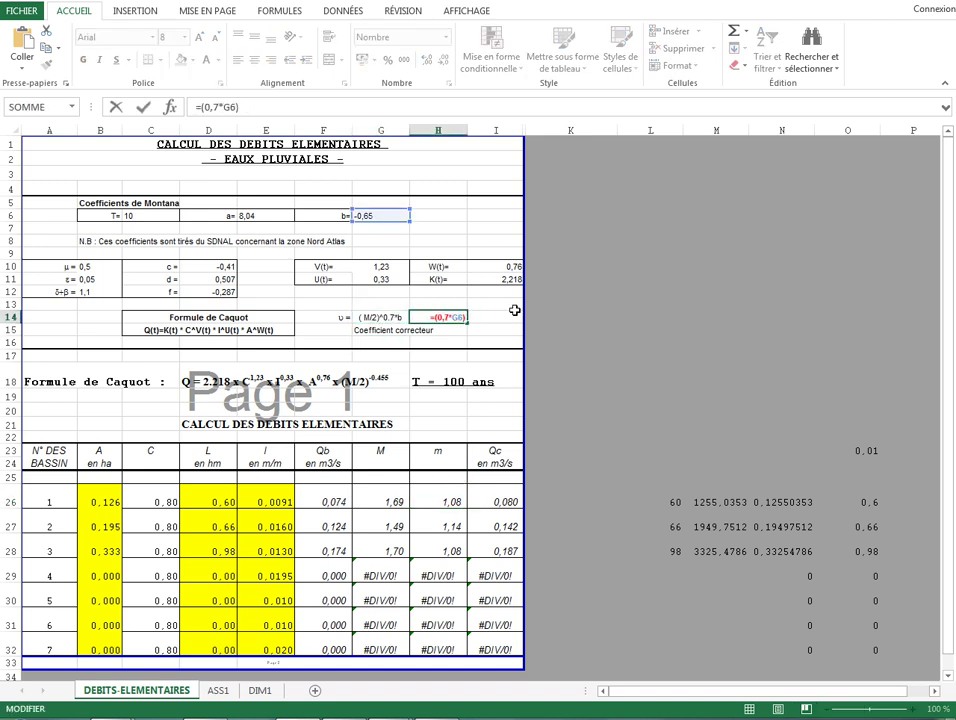
pyautogui.press('Return')
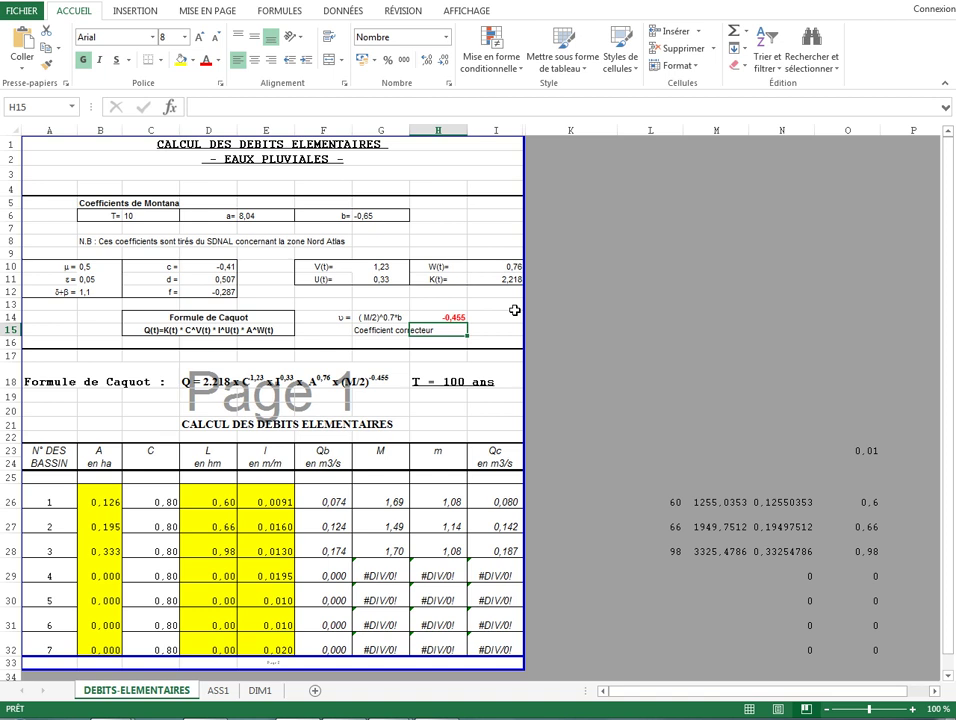
# - Examine the Montana coefficients a and b and the return period T in row 6
pyautogui.click(367, 210)
pyautogui.moveTo(205, 213); pyautogui.dragTo(383, 213)
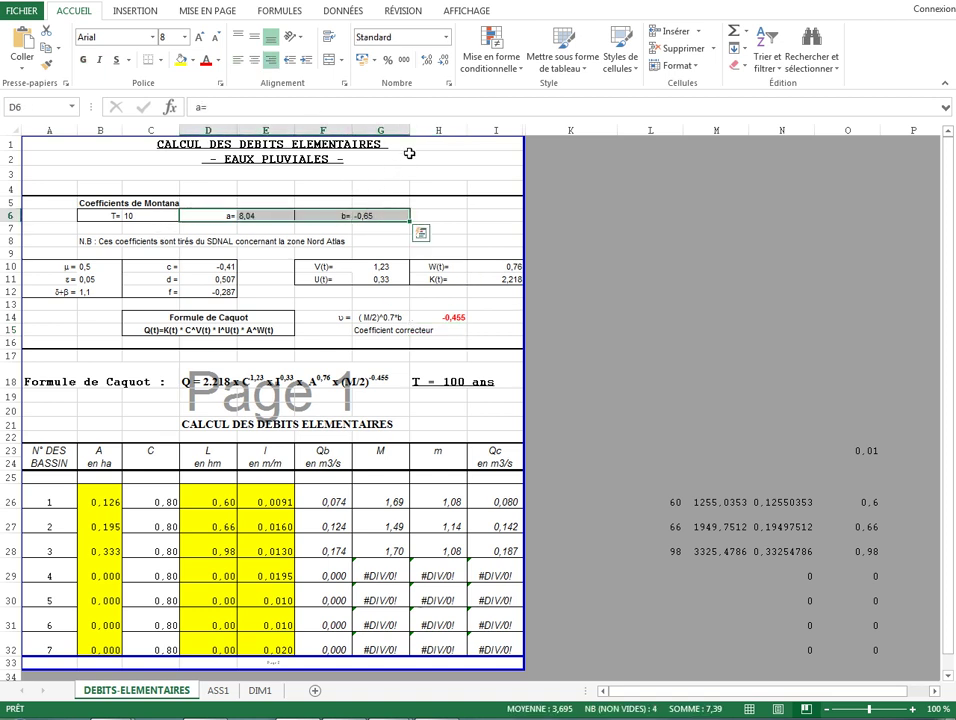
pyautogui.click(247, 217)
pyautogui.moveTo(221, 215); pyautogui.dragTo(378, 212)
pyautogui.click(266, 212)
pyautogui.click(358, 212)
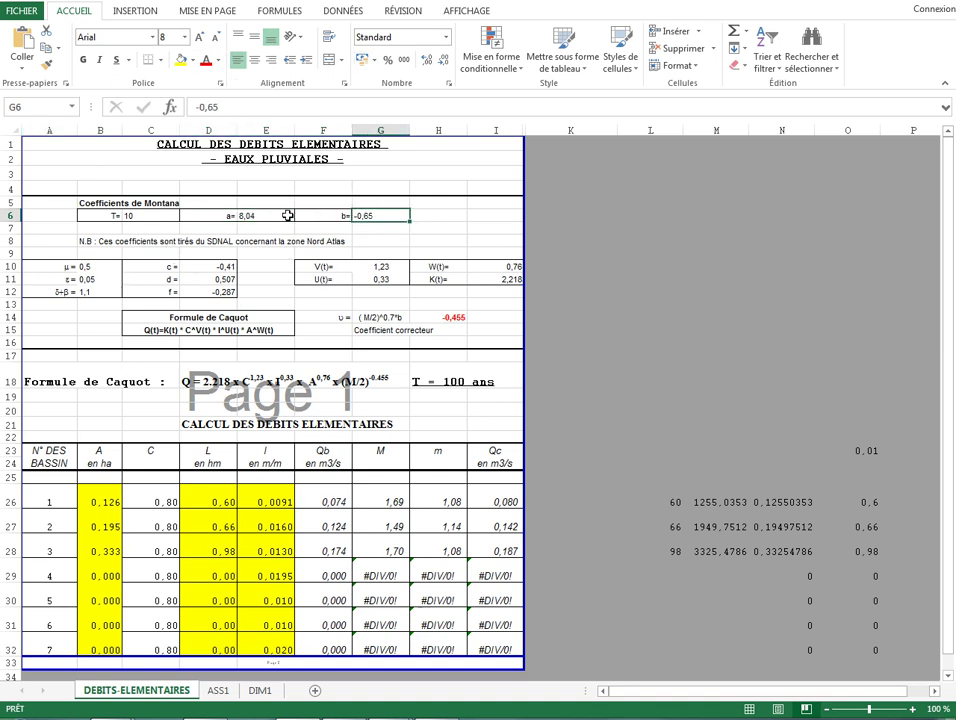
pyautogui.click(274, 212)
pyautogui.click(322, 213)
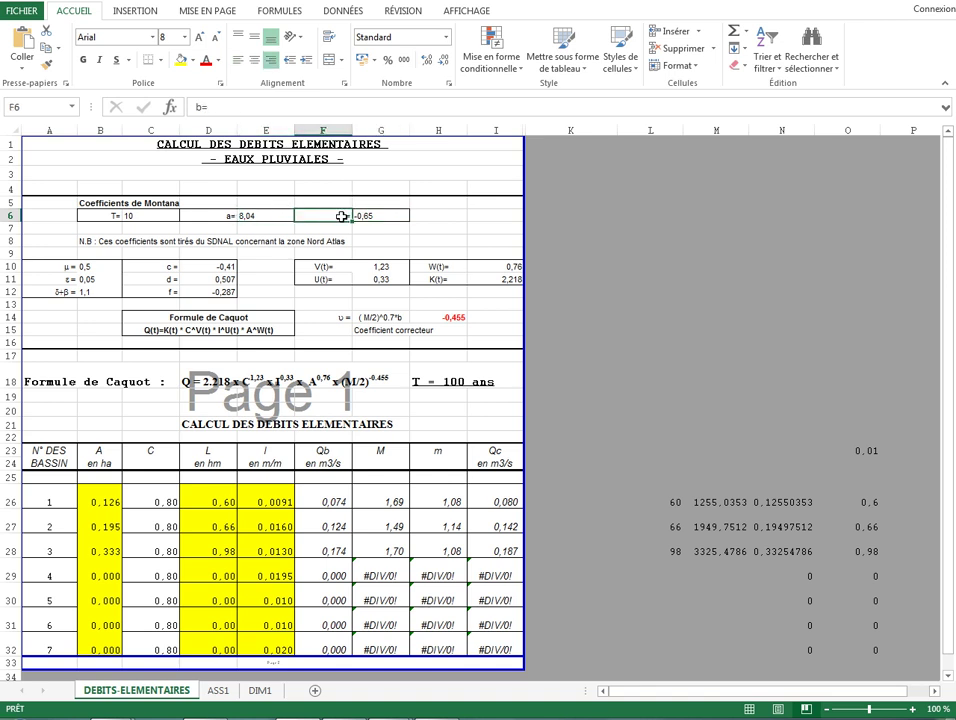
pyautogui.click(366, 213)
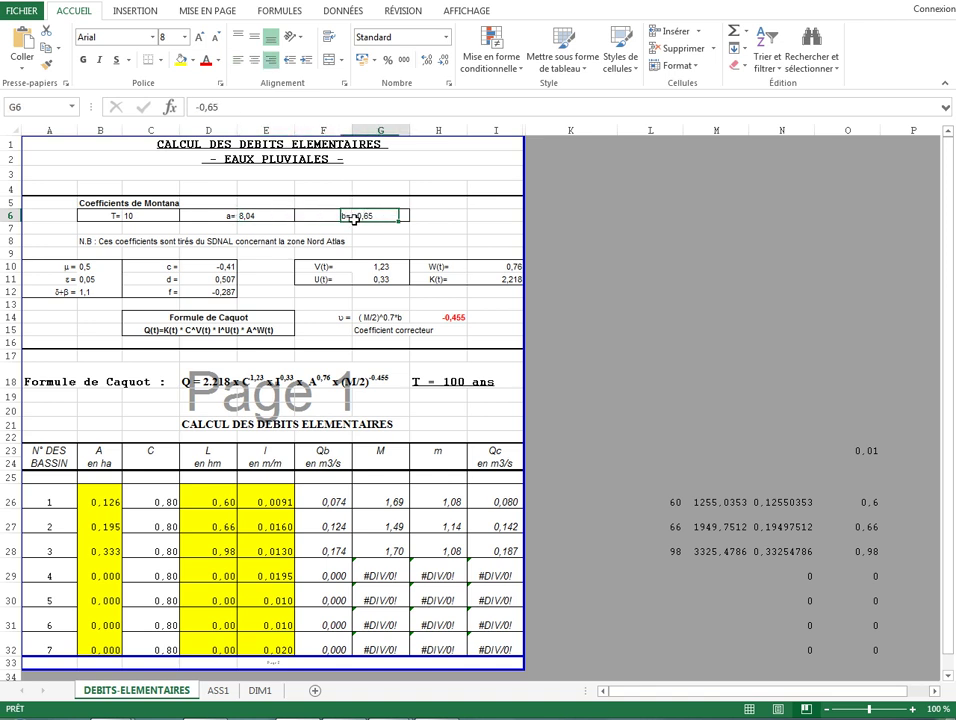
pyautogui.click(147, 214)
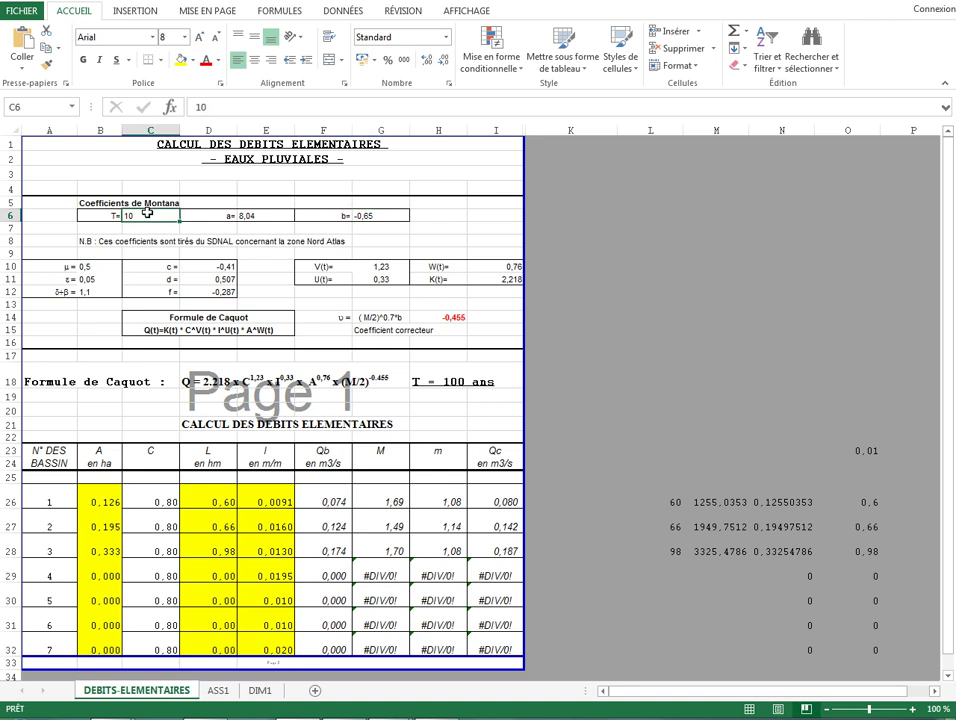
pyautogui.moveTo(90, 213); pyautogui.dragTo(383, 213)
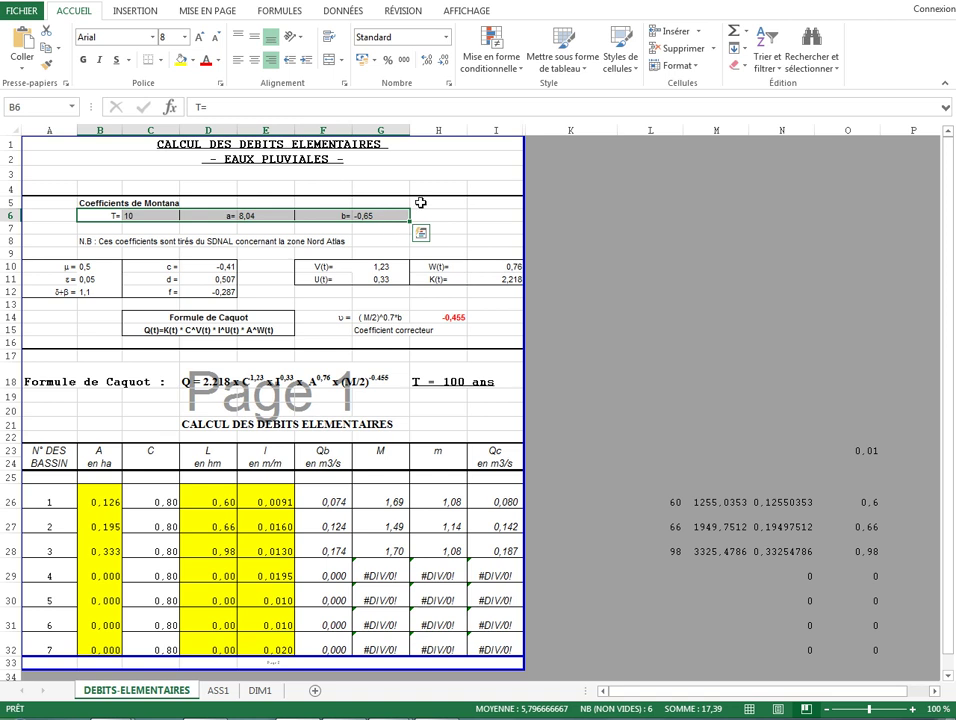
pyautogui.click(147, 214)
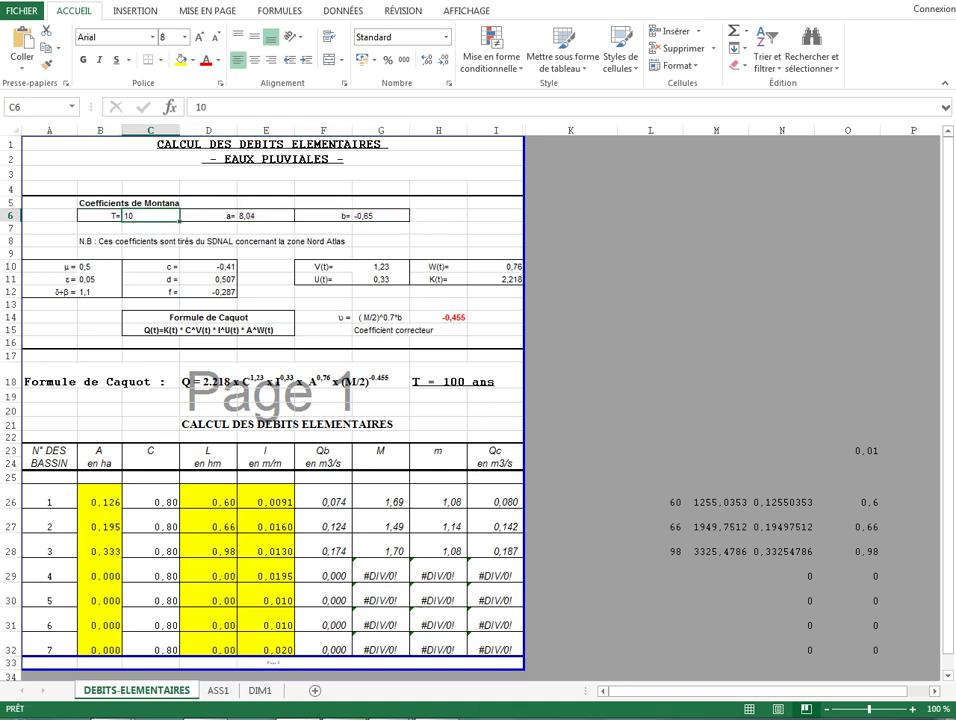
# - Glance at the AutoCAD drawing and return to Excel to review the whole coefficient block in B5:H15
pyautogui.hotkey('alt', 'Tab')
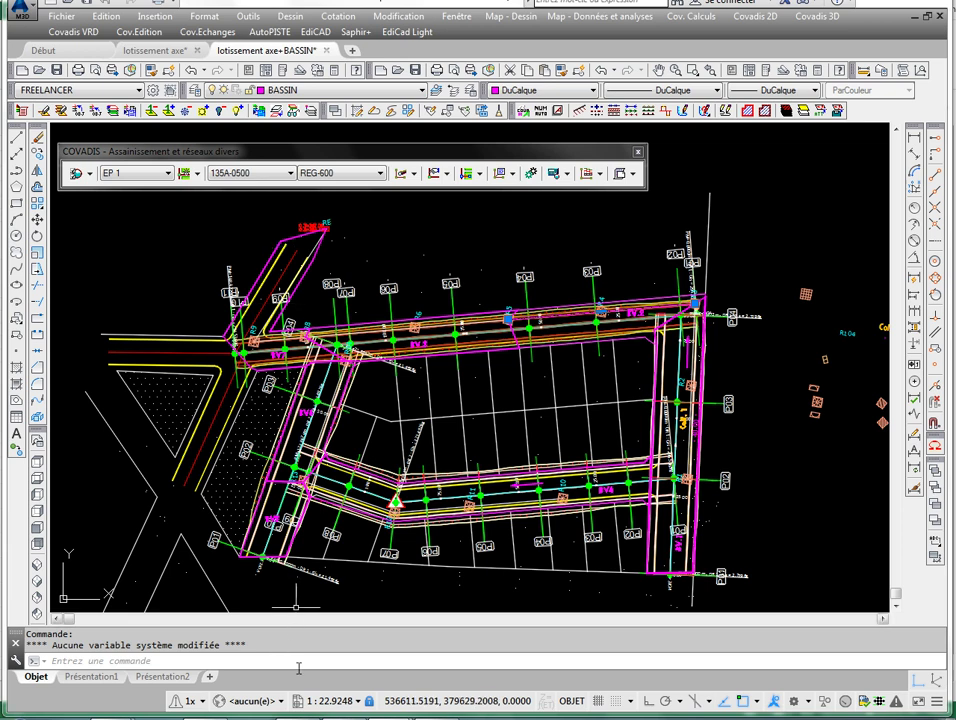
pyautogui.hotkey('alt', 'Tab')
pyautogui.click(312, 281)
pyautogui.click(318, 293)
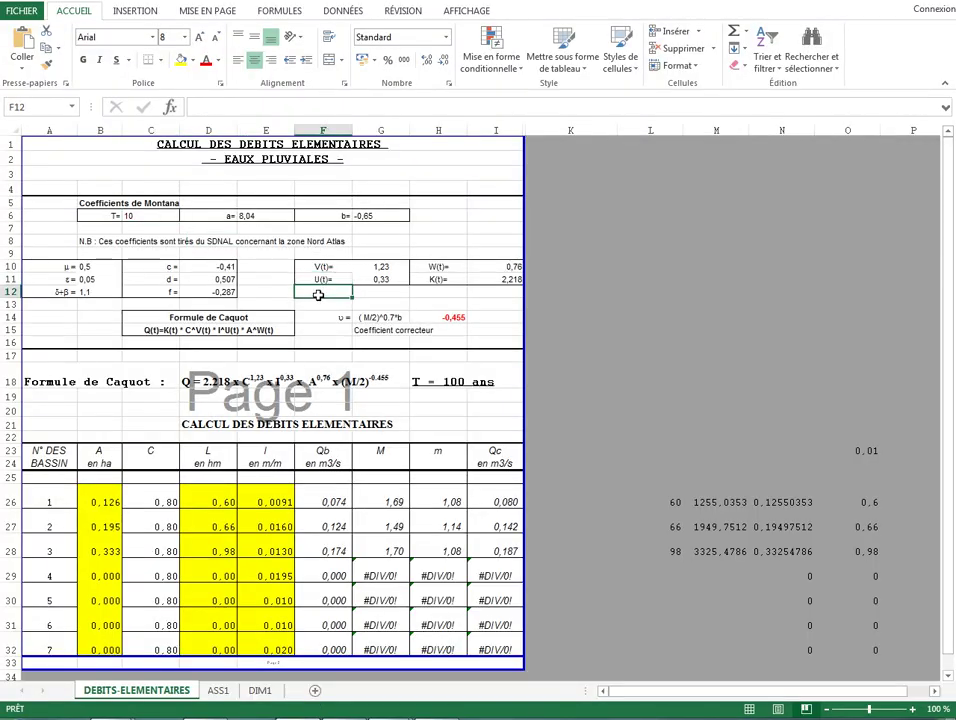
pyautogui.moveTo(102, 205); pyautogui.dragTo(474, 320)
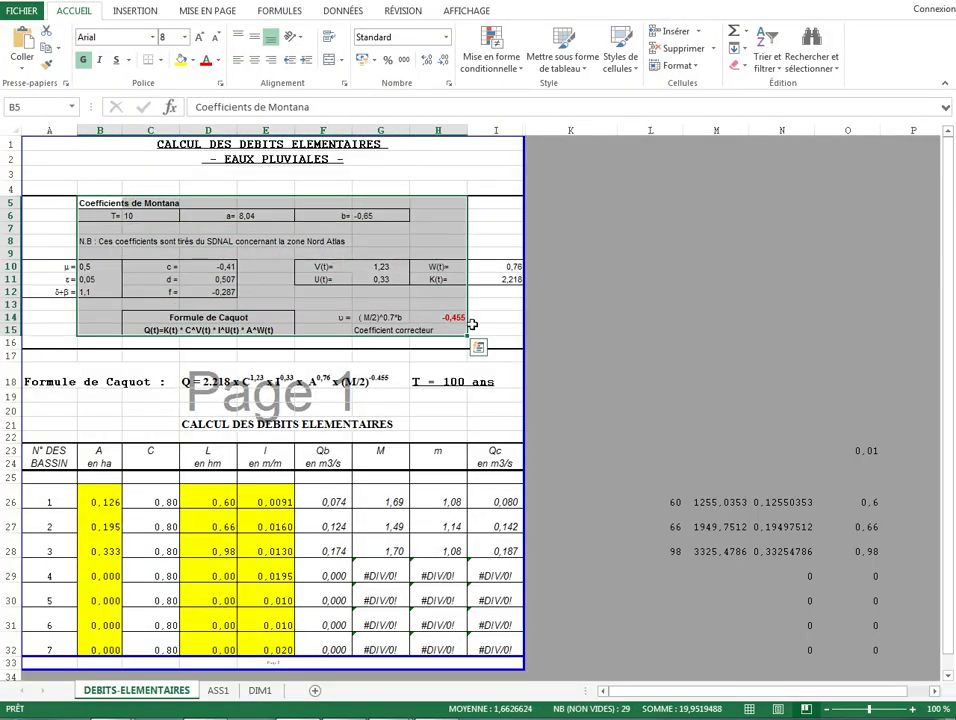
pyautogui.click(478, 328)
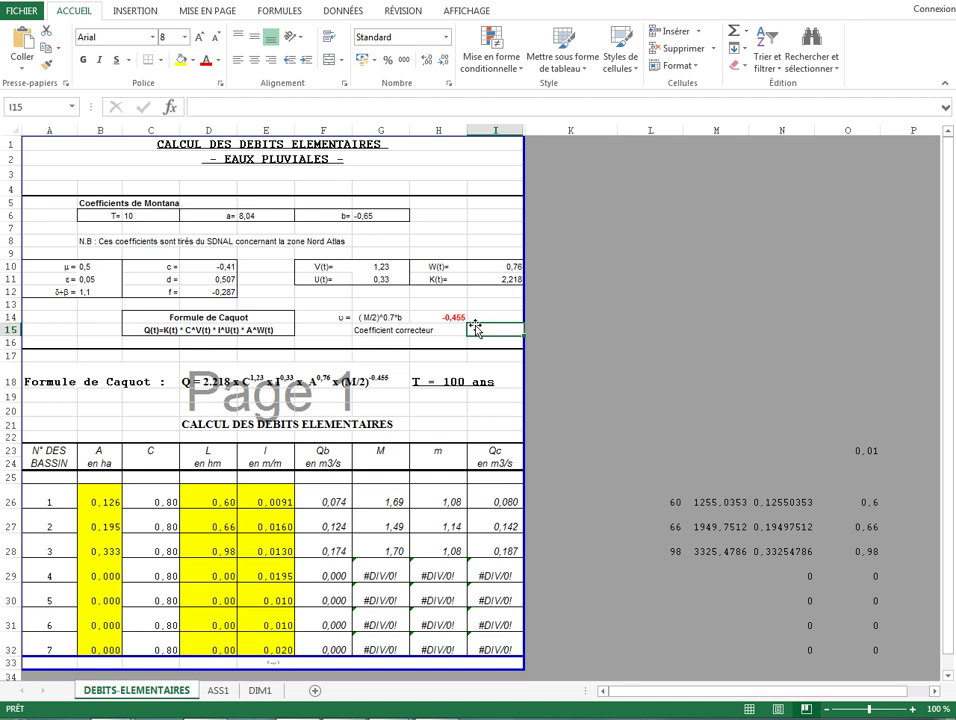
pyautogui.click(472, 341)
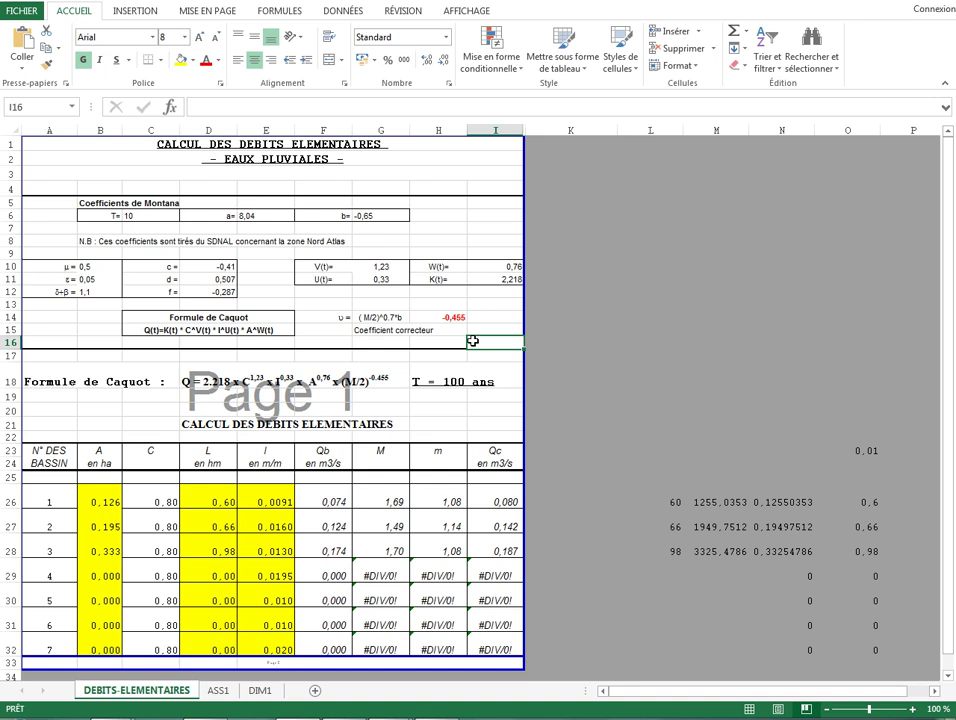
pyautogui.click(494, 330)
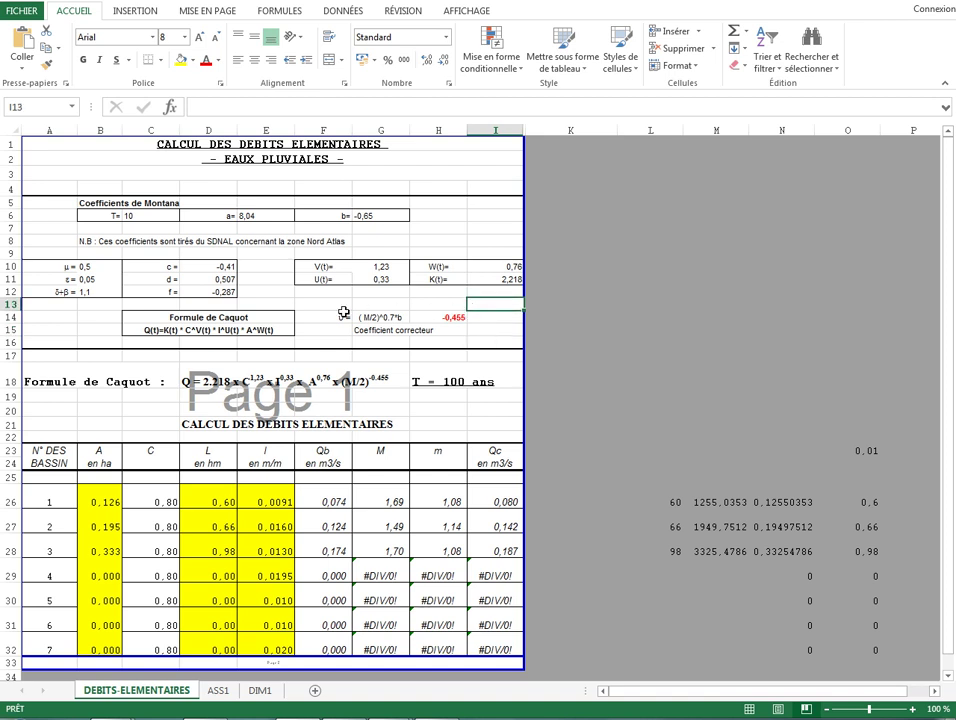
pyautogui.moveTo(322, 304); pyautogui.dragTo(478, 299)
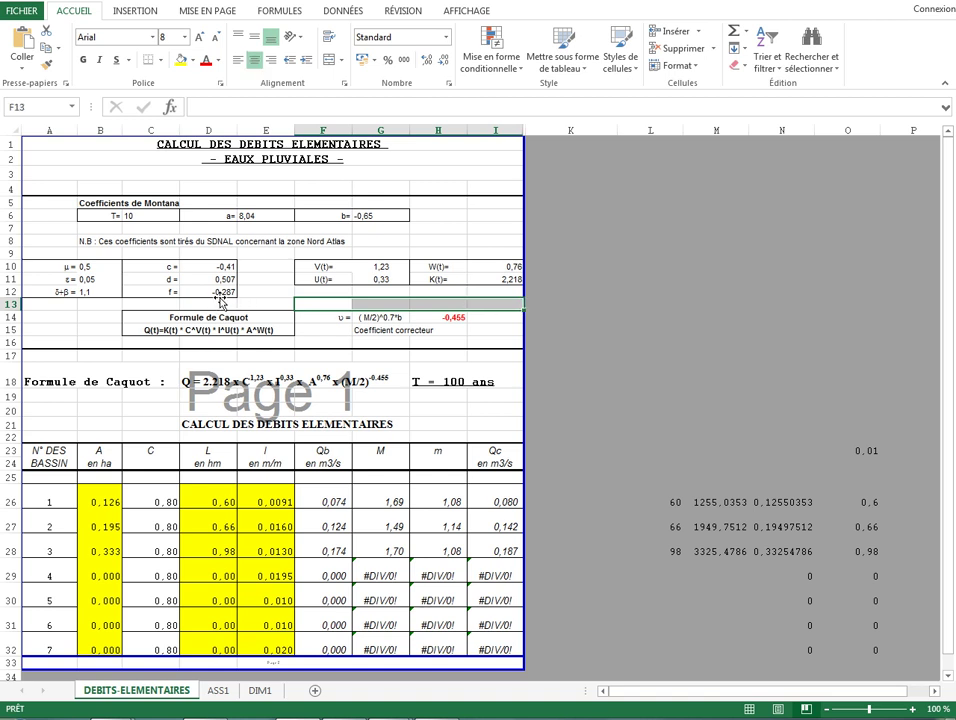
pyautogui.click(271, 301)
pyautogui.click(266, 279)
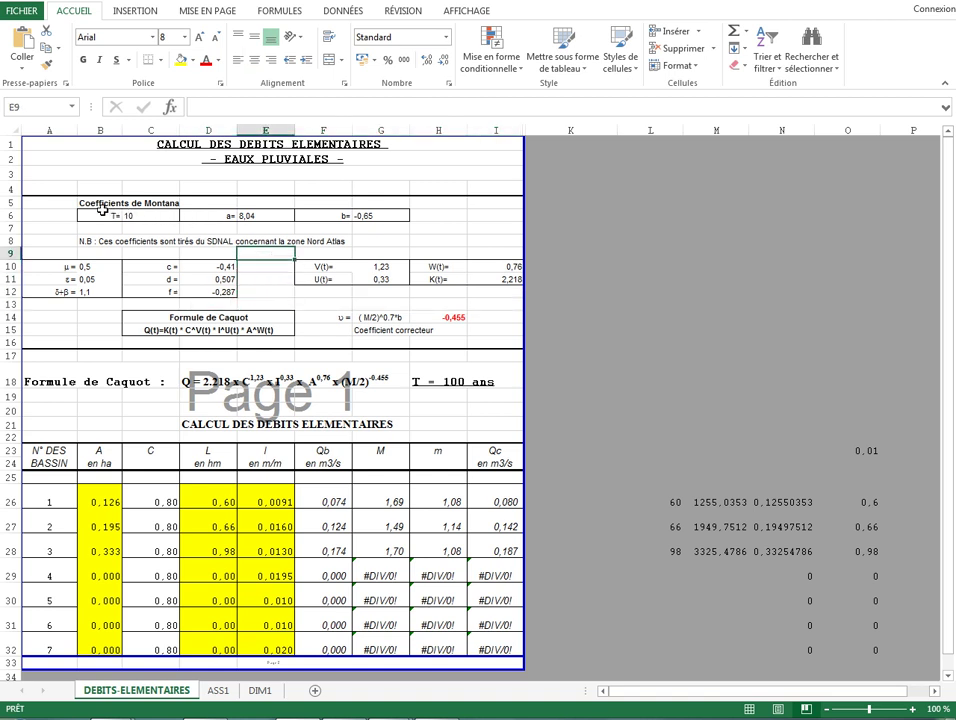
# - Check the return period in C6 and the Montana coefficient a in E6
pyautogui.moveTo(112, 215); pyautogui.dragTo(150, 215)
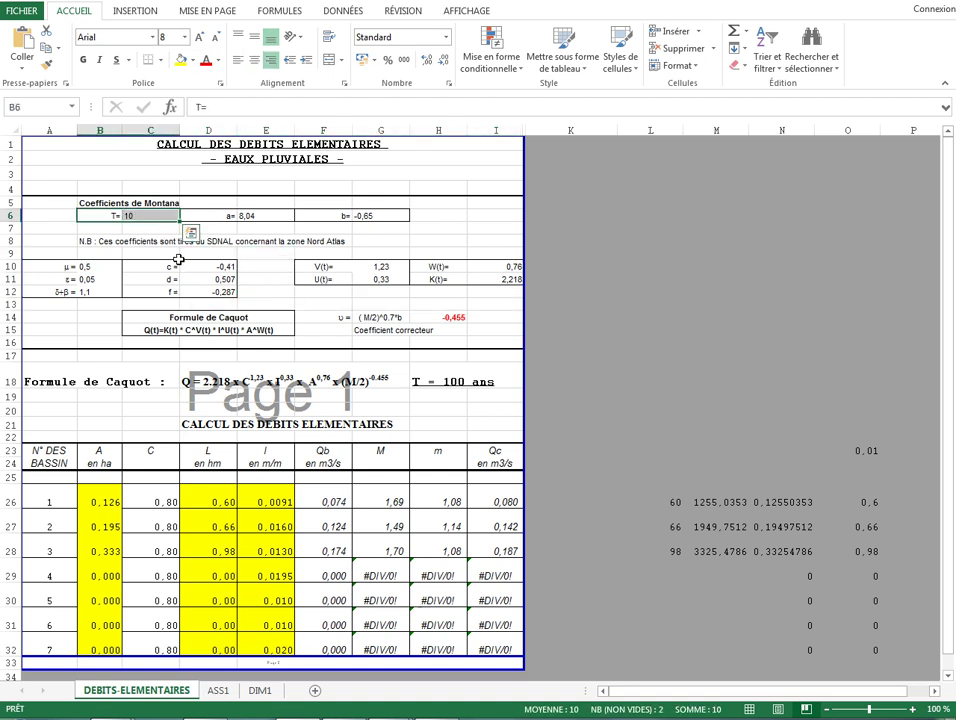
pyautogui.click(264, 212)
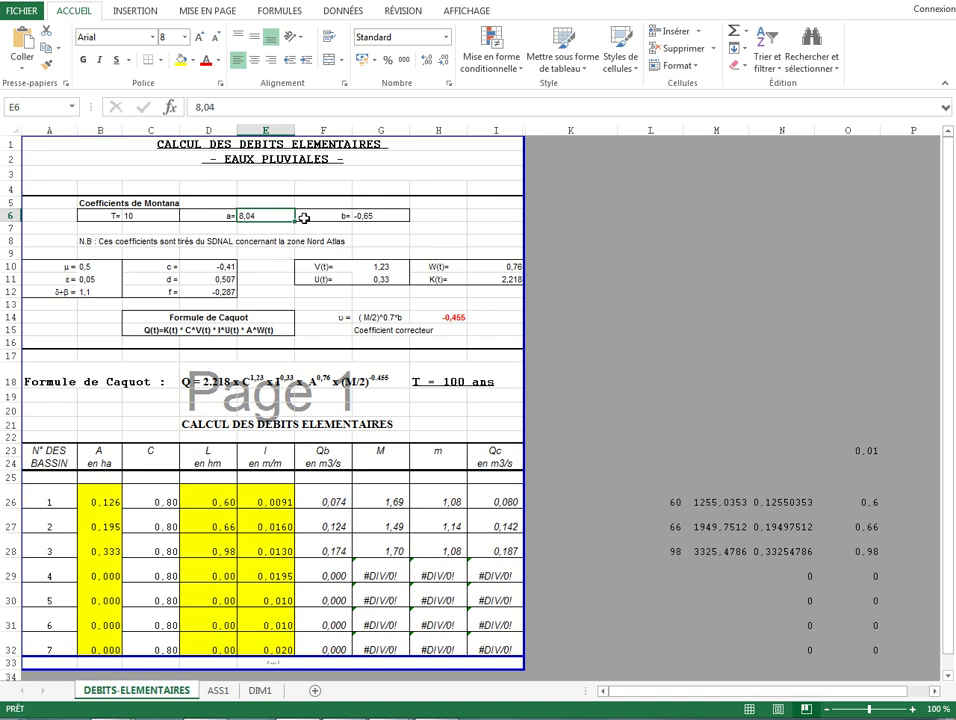
# - Examine the return period T and the Montana coefficients a and b in row 6 of the flow sheet
pyautogui.click(343, 220)
pyautogui.click(369, 217)
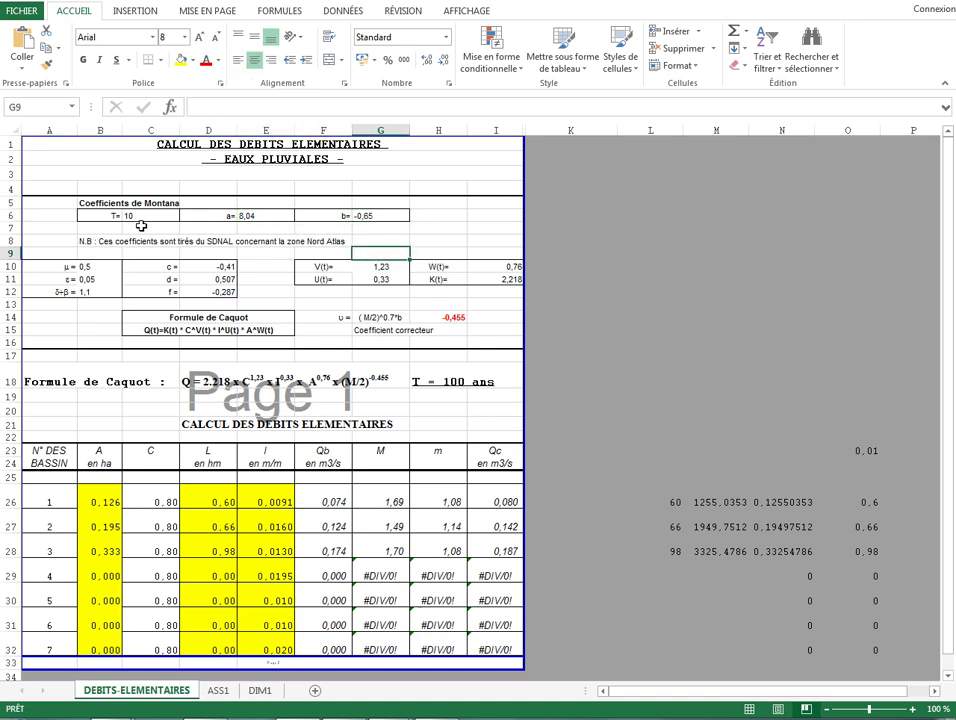
pyautogui.moveTo(178, 214); pyautogui.dragTo(399, 209)
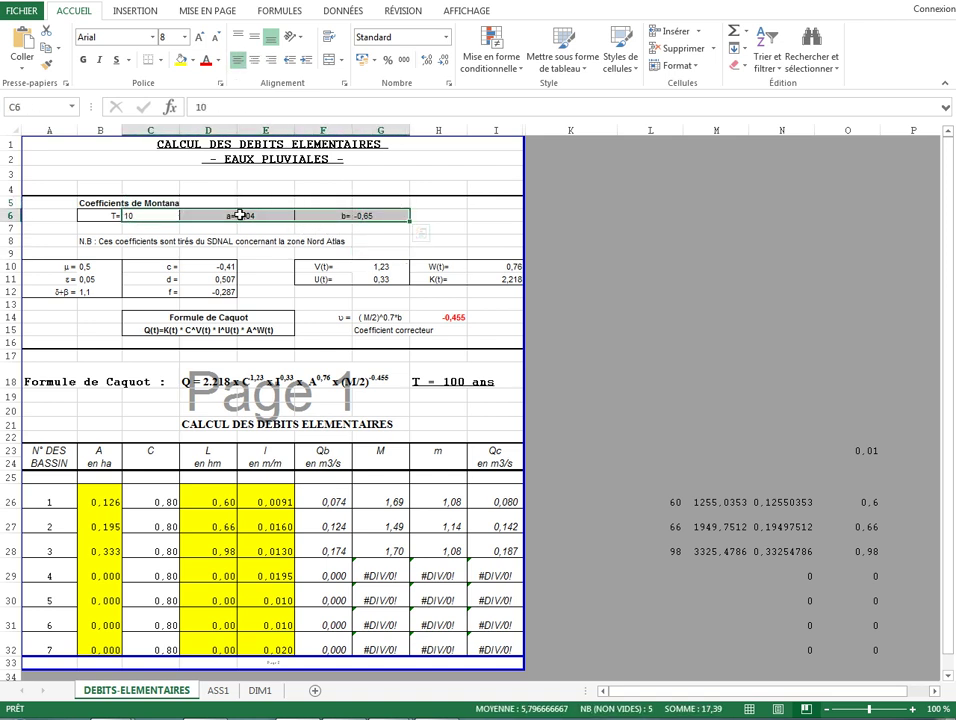
pyautogui.moveTo(241, 215); pyautogui.dragTo(378, 221)
pyautogui.moveTo(188, 211); pyautogui.dragTo(380, 215)
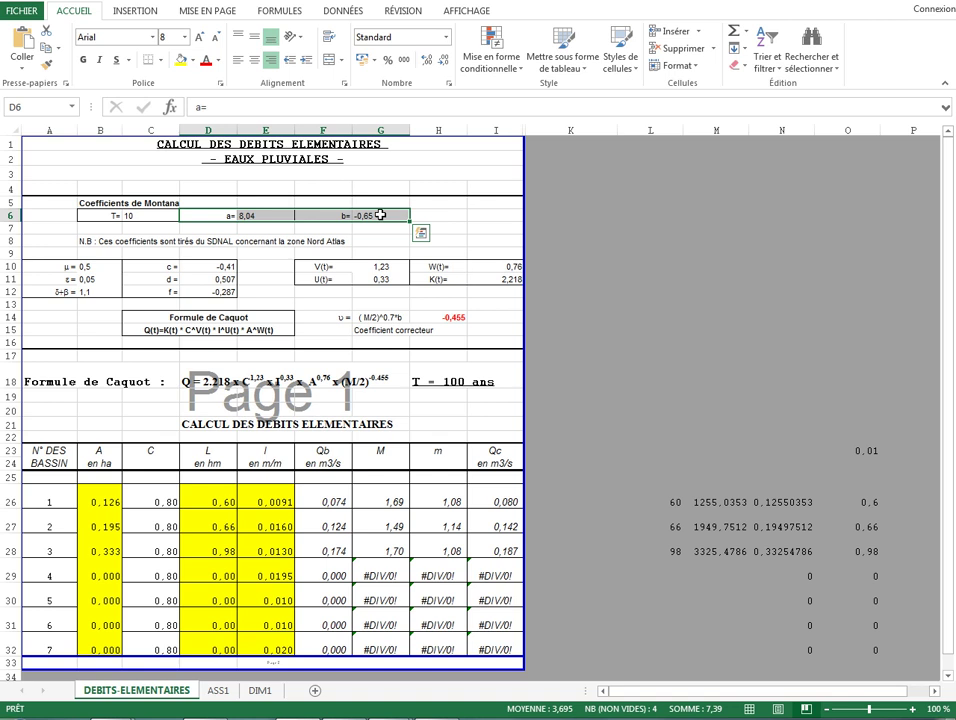
pyautogui.click(380, 215)
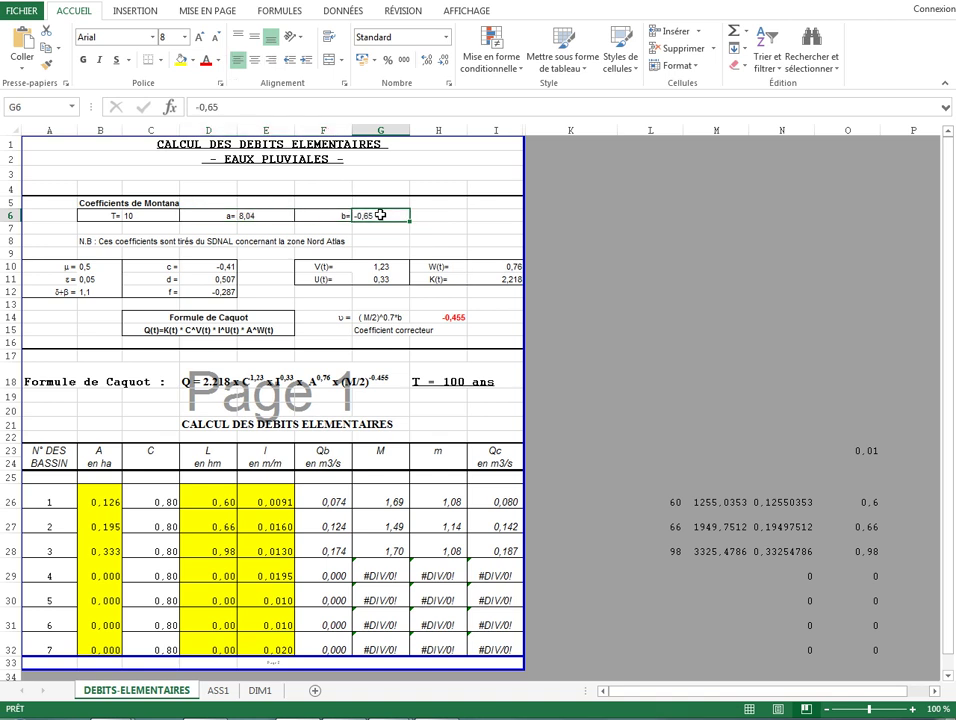
pyautogui.click(138, 213)
pyautogui.click(272, 215)
pyautogui.click(440, 205)
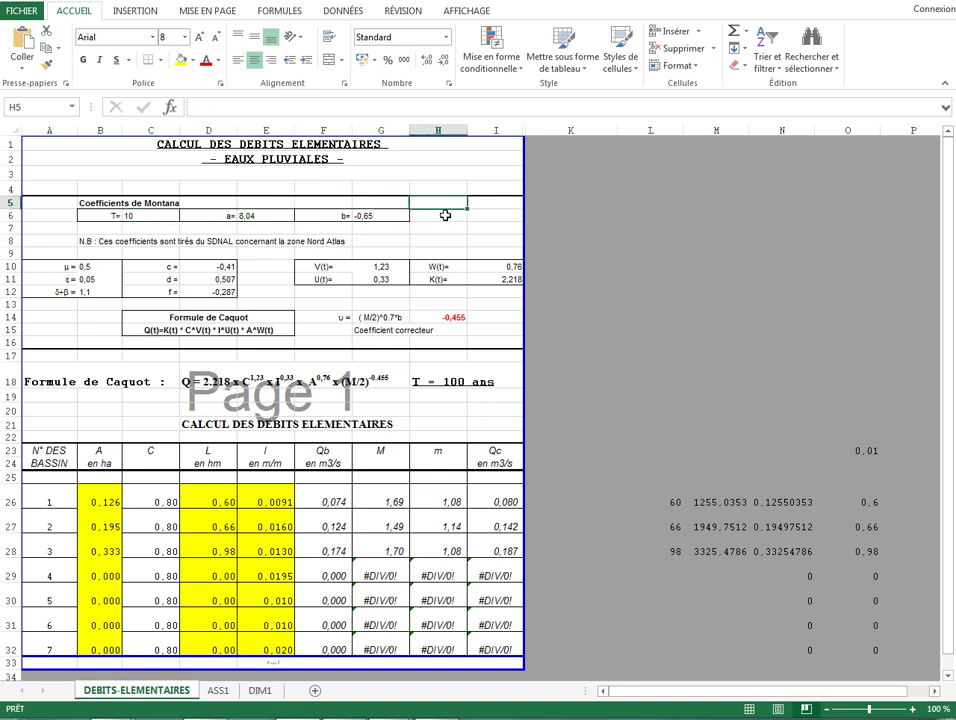
pyautogui.click(362, 242)
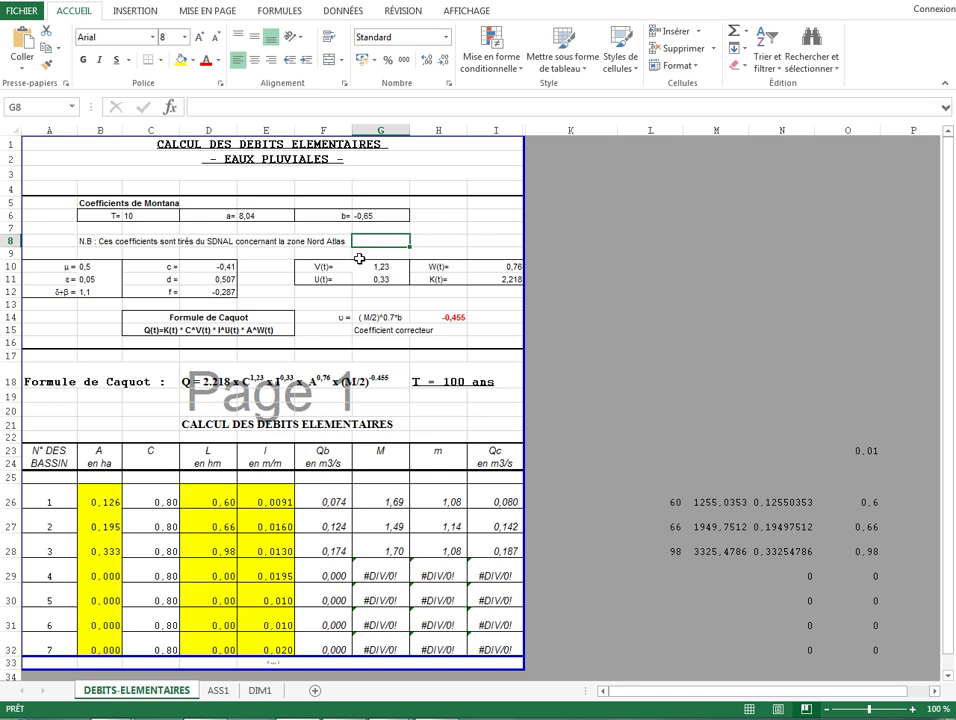
# - Review the Montana block in rows 5 and 6 again, comparing a and b with the return period, down to the source note
pyautogui.click(278, 217)
pyautogui.click(399, 221)
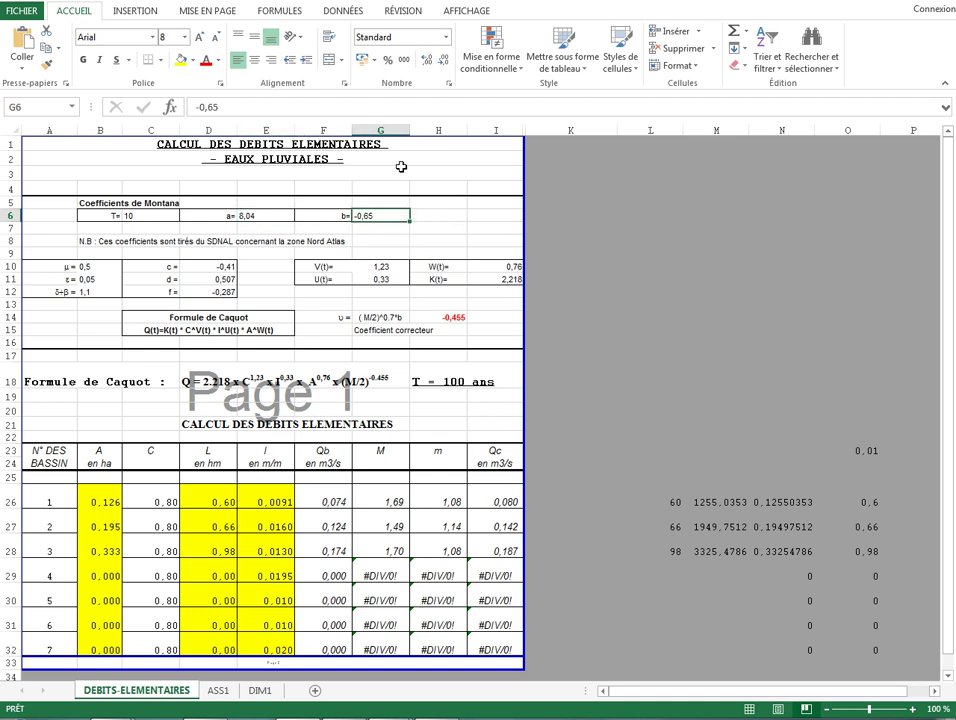
pyautogui.moveTo(37, 201); pyautogui.dragTo(495, 228)
pyautogui.moveTo(60, 217); pyautogui.dragTo(74, 217)
pyautogui.click(130, 204)
pyautogui.click(254, 218)
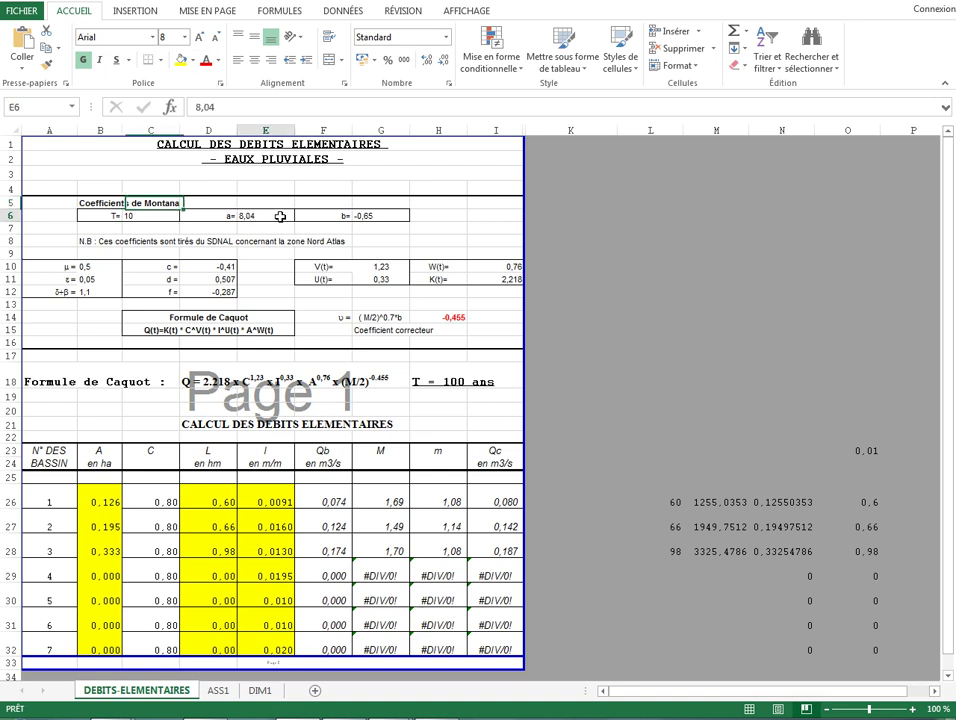
pyautogui.click(365, 216)
pyautogui.moveTo(200, 214); pyautogui.dragTo(437, 214)
pyautogui.click(124, 214)
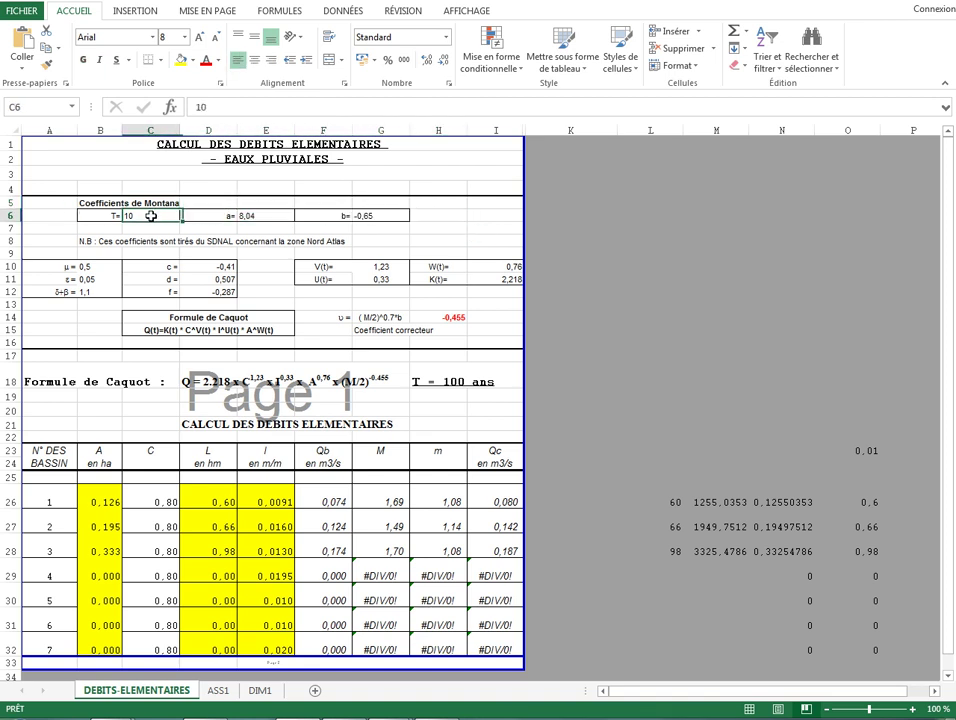
pyautogui.click(153, 237)
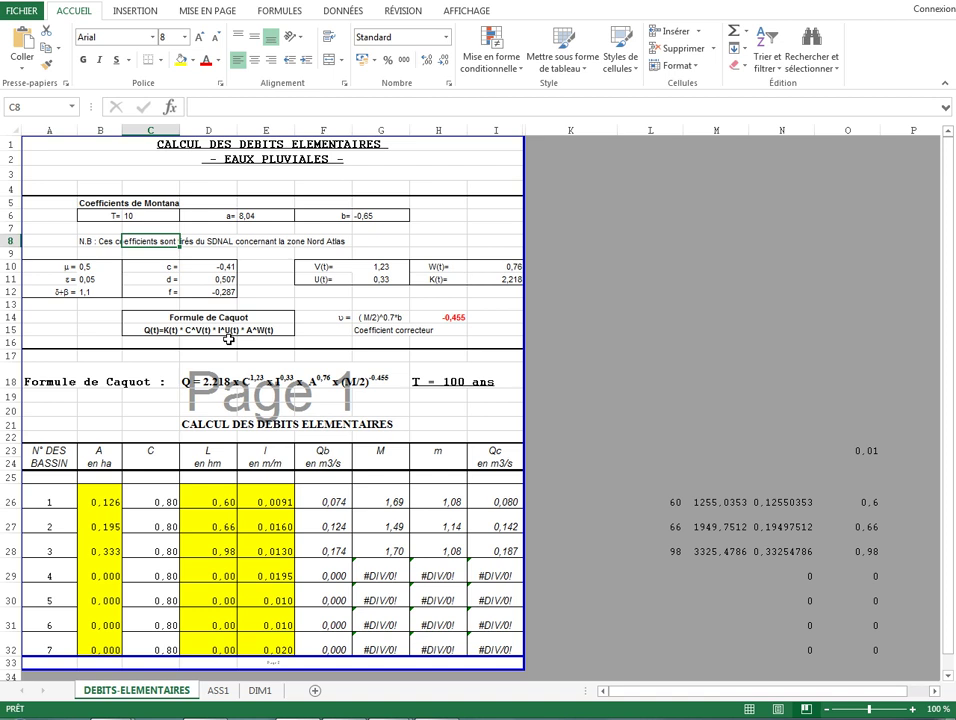
# - Inspect the formula behind the V(t) exponent in G10 without altering it
pyautogui.doubleClick(375, 267)
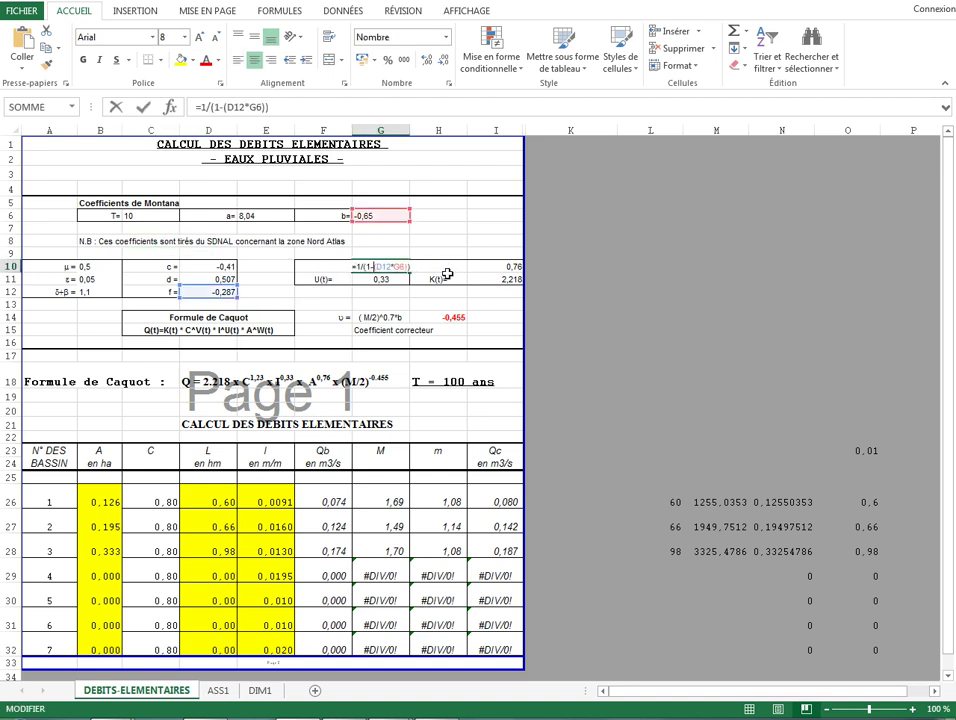
pyautogui.press('Return')
pyautogui.press('Return')
pyautogui.press('Return')
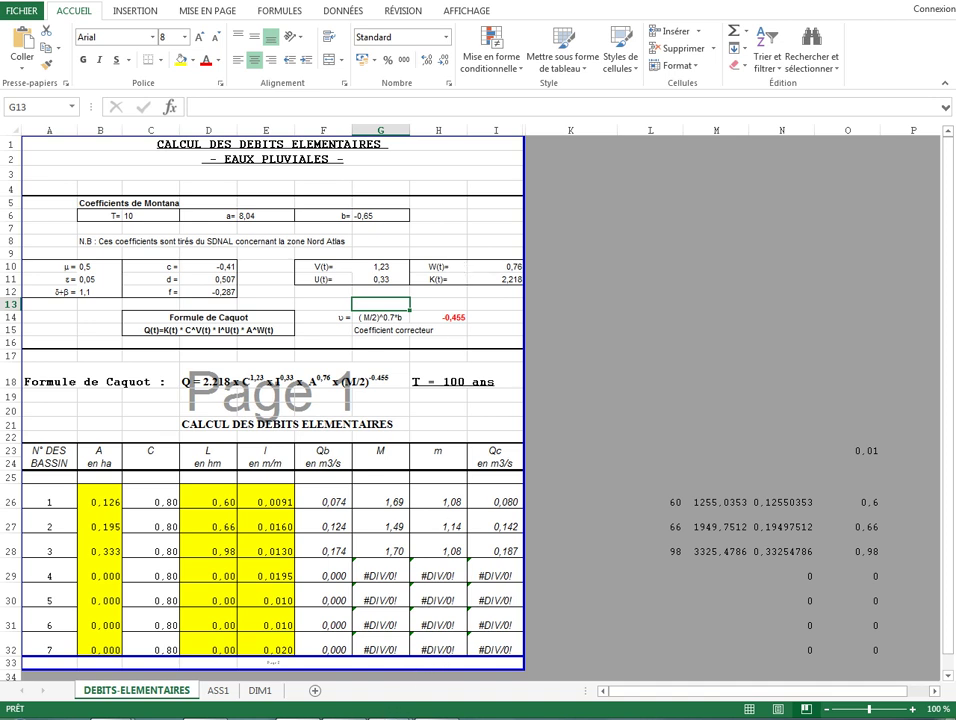
# - Switch to the AutoCAD drawing and examine basin BV.2 and the surrounding street network
pyautogui.hotkey('alt', 'Tab')
pyautogui.moveTo(620, 362); pyautogui.dragTo(560, 381, button='middle')
pyautogui.scroll(4, 560, 382)
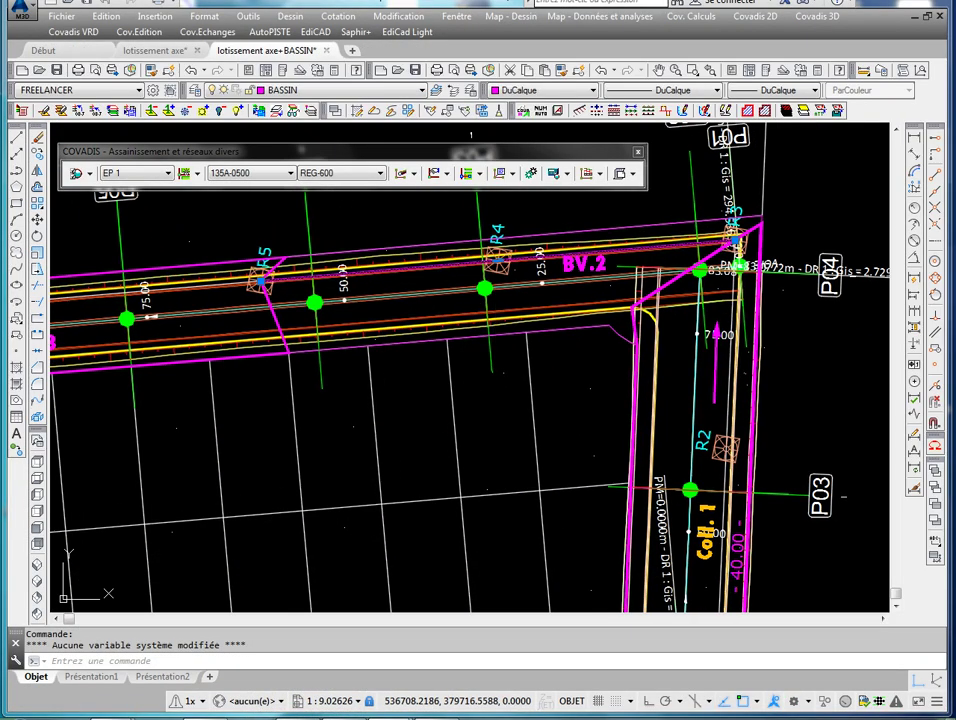
pyautogui.scroll(-4, 365, 292)
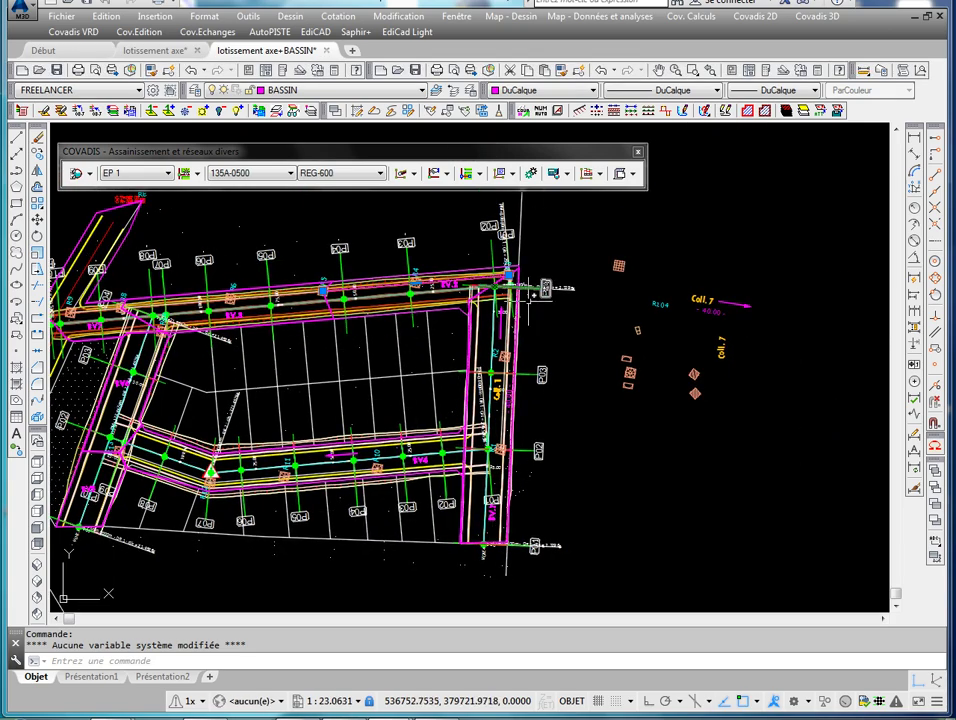
pyautogui.scroll(4, 540, 300)
pyautogui.scroll(-4, 533, 286)
pyautogui.scroll(4, 395, 270)
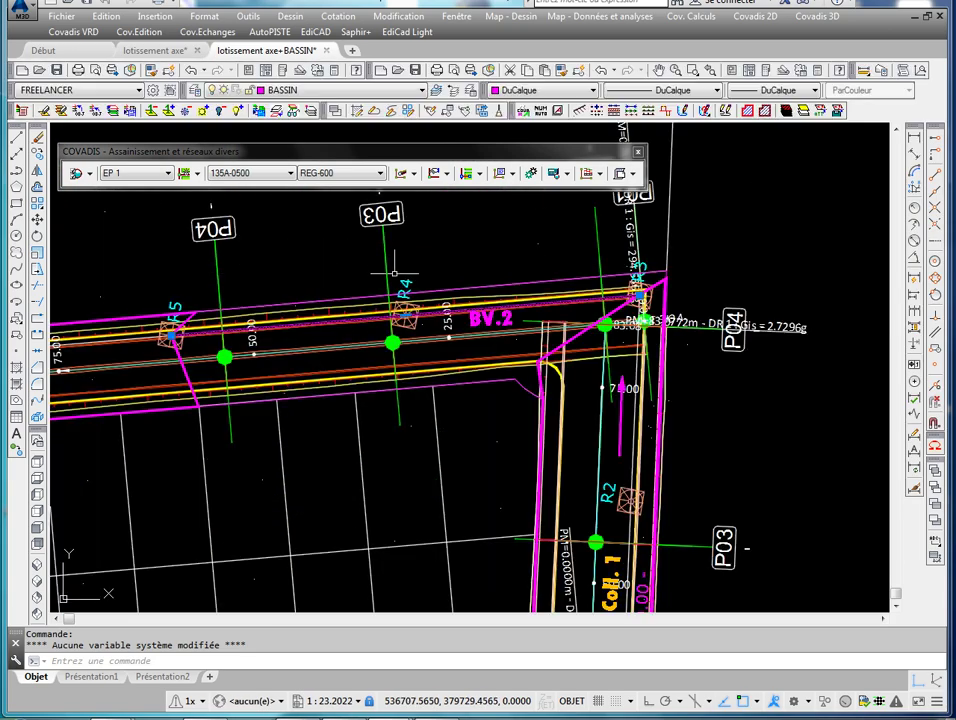
pyautogui.scroll(4, 281, 323)
pyautogui.scroll(-4, 263, 350)
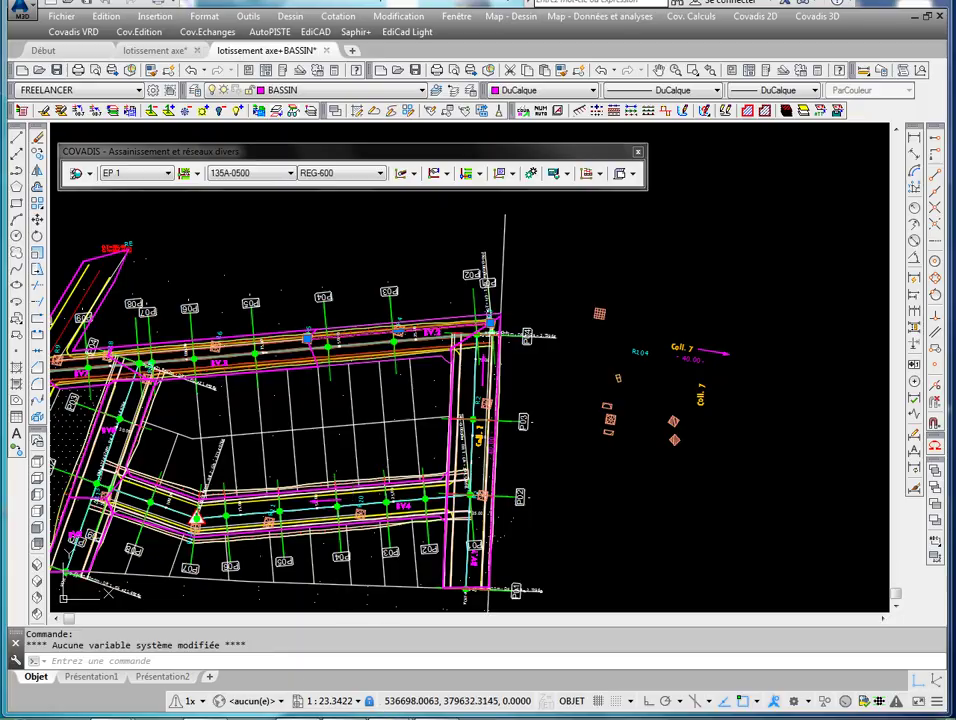
# - Return to the Excel workbook and copy basin 1's length and area from L26:M26 into basin 2's row at L27
pyautogui.hotkey('alt', 'Tab')
pyautogui.click(96, 502)
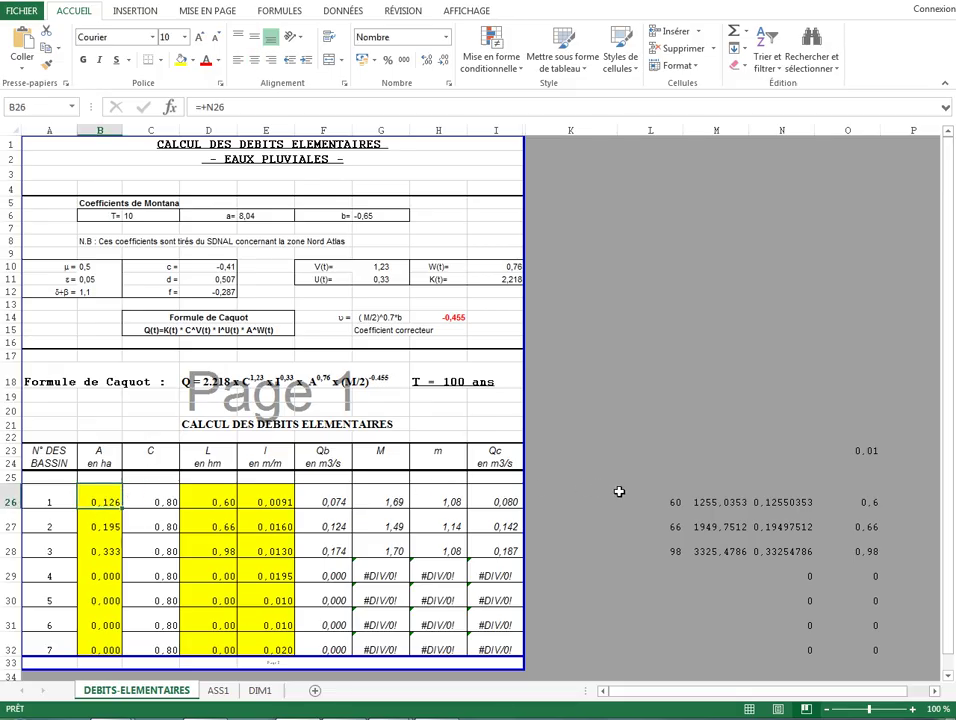
pyautogui.moveTo(662, 502); pyautogui.dragTo(716, 502)
pyautogui.rightClick(718, 502)
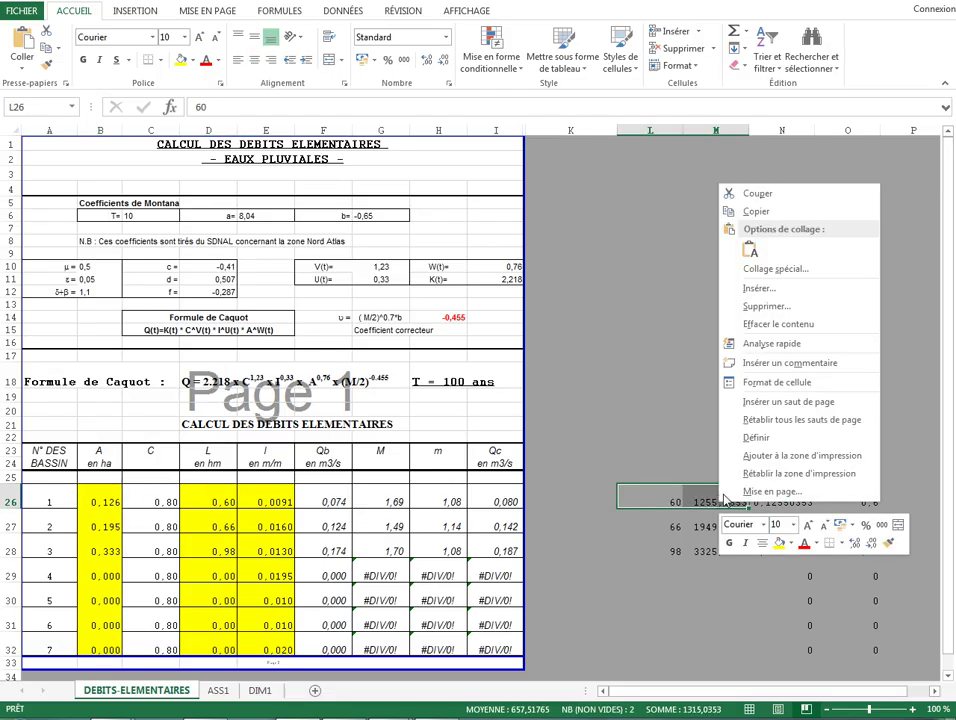
pyautogui.click(777, 213)
pyautogui.click(681, 524)
pyautogui.rightClick(681, 524)
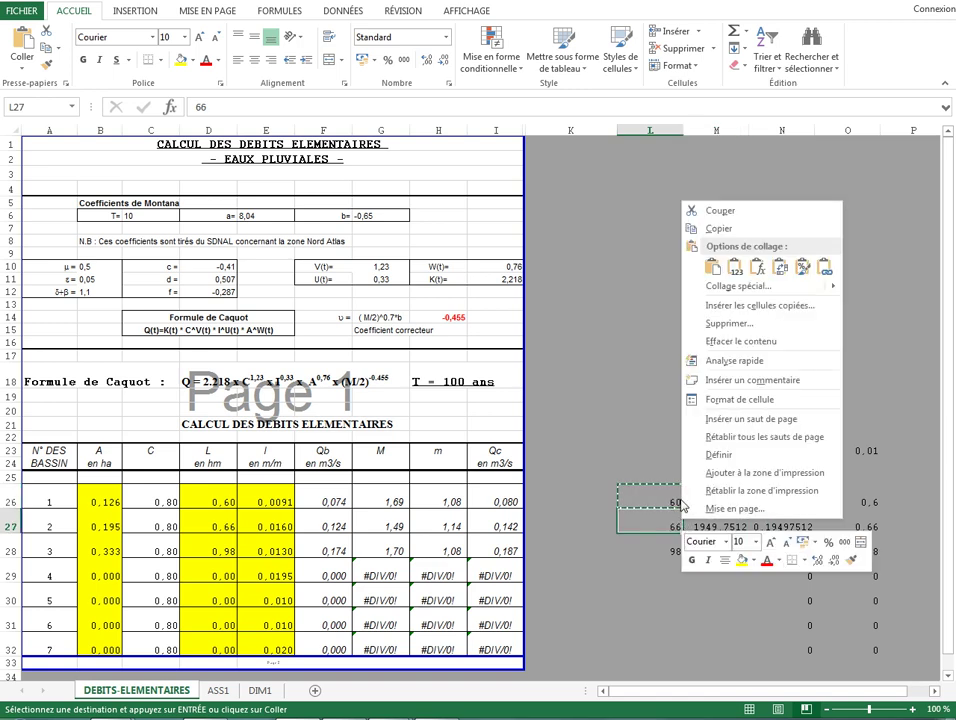
pyautogui.click(711, 267)
# - Clear basin 3's length and area in L28:M28
pyautogui.moveTo(655, 545); pyautogui.dragTo(726, 546)
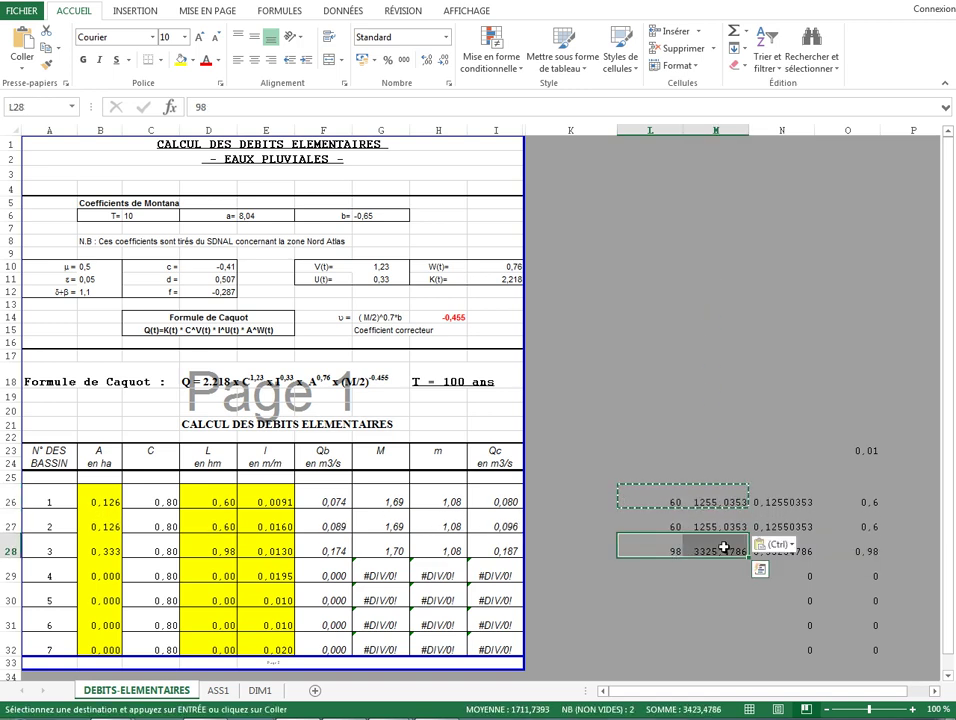
pyautogui.press('Escape')
pyautogui.press('Delete')
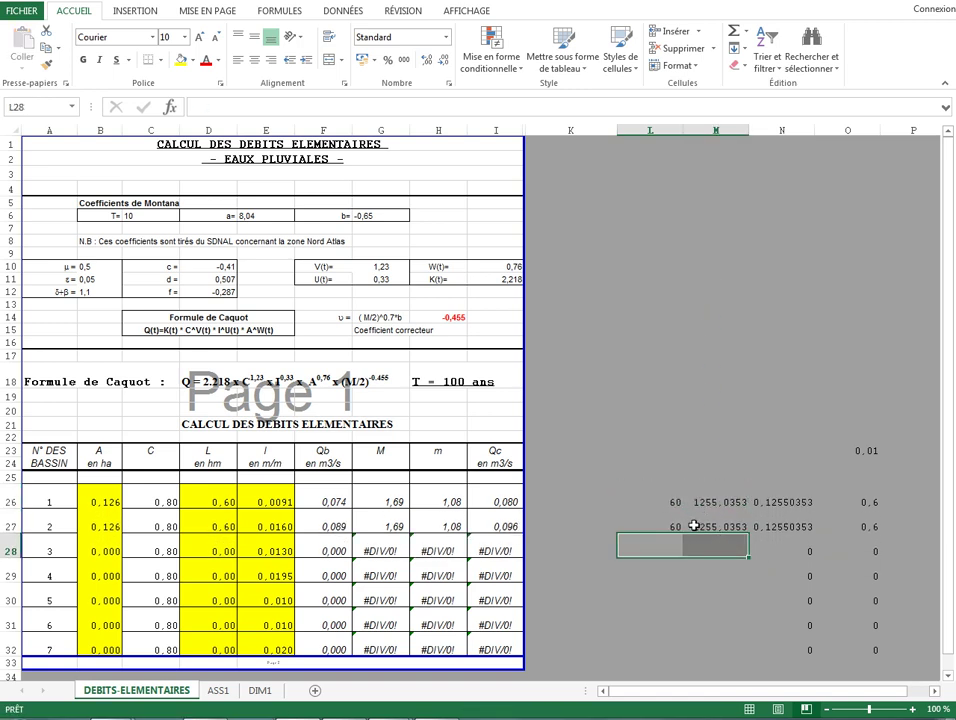
# - Set basin 2's slope I in E27 to 0,0091
pyautogui.click(260, 521)
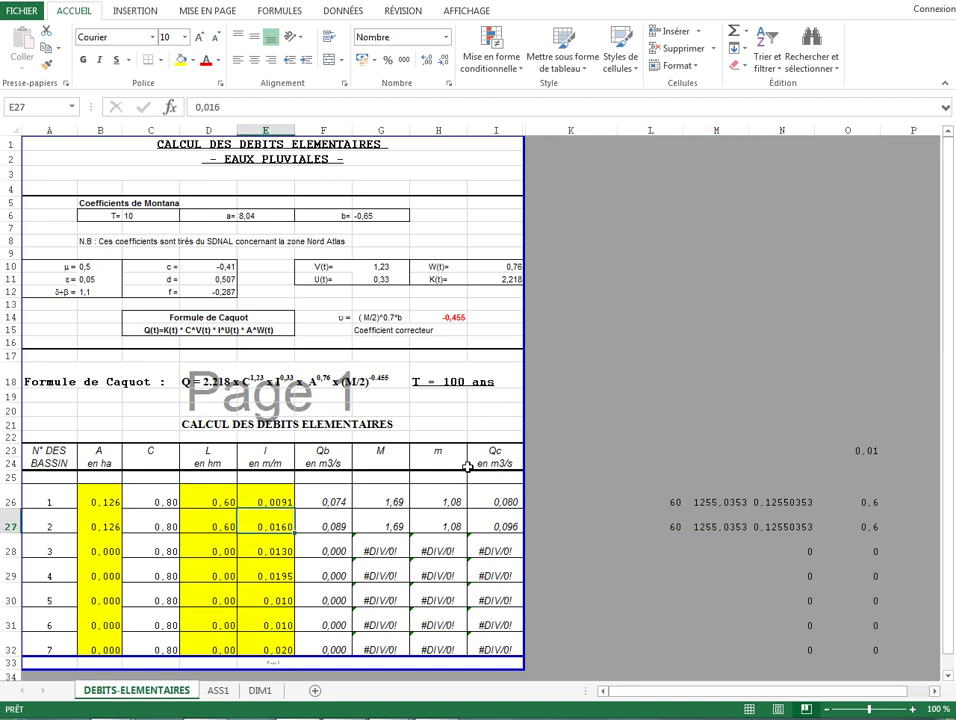
pyautogui.write('0,0')
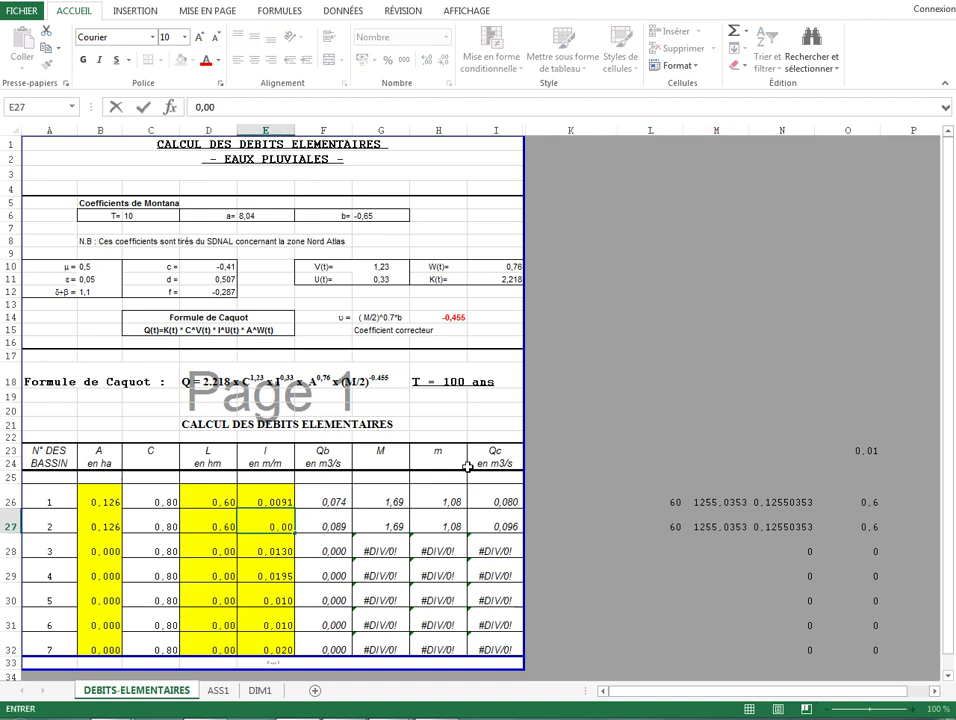
pyautogui.press('Return')
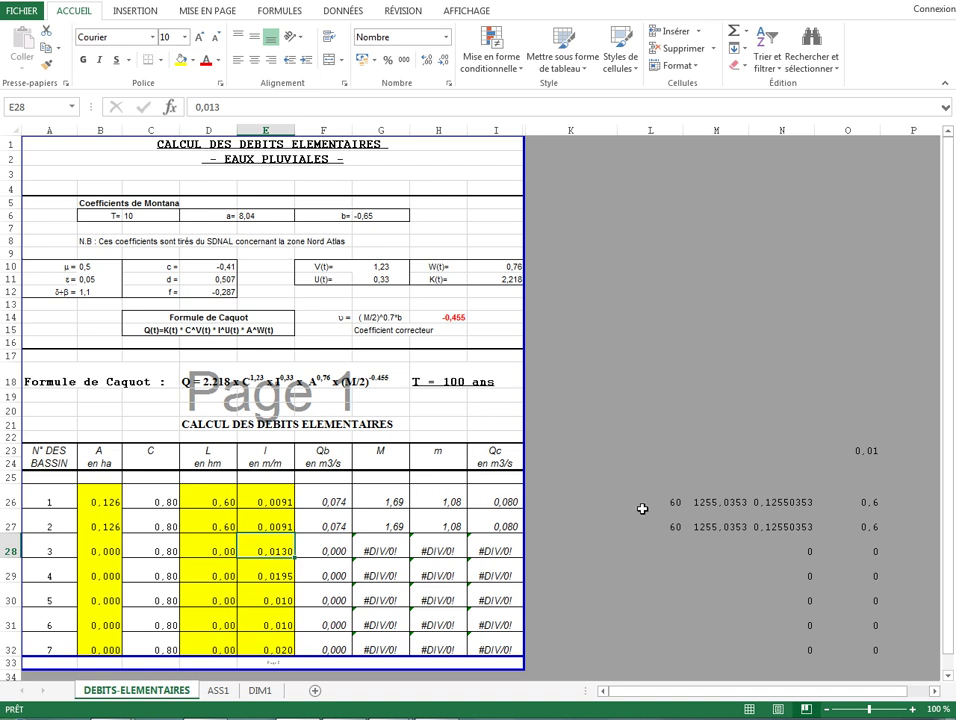
# - Clear basin 1's length and area in L26:M26
pyautogui.moveTo(683, 501); pyautogui.dragTo(704, 503)
pyautogui.press('Delete')
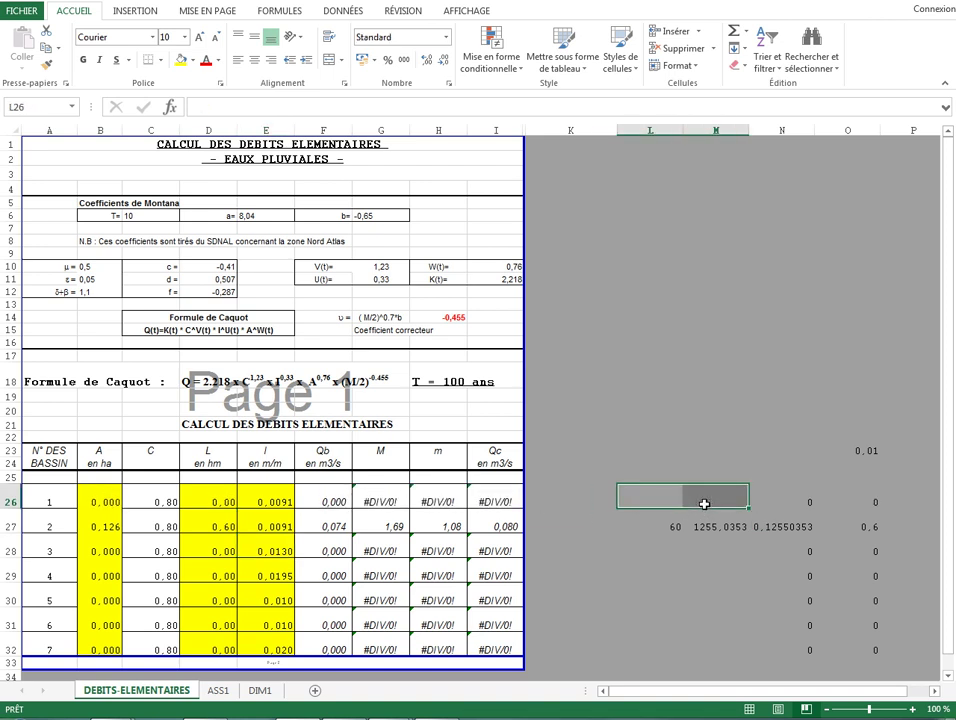
pyautogui.click(491, 524)
pyautogui.click(552, 520)
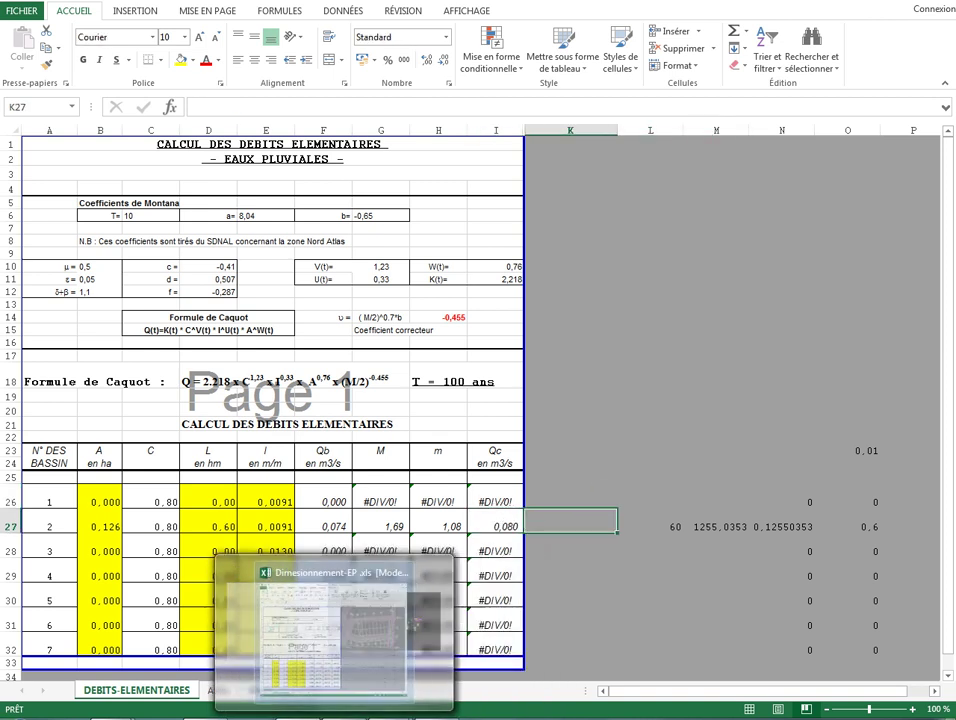
# - Switch to the AutoCAD drawing and list the properties of the BV.1 basin boundary polyline with the LS command
pyautogui.click(462, 612)
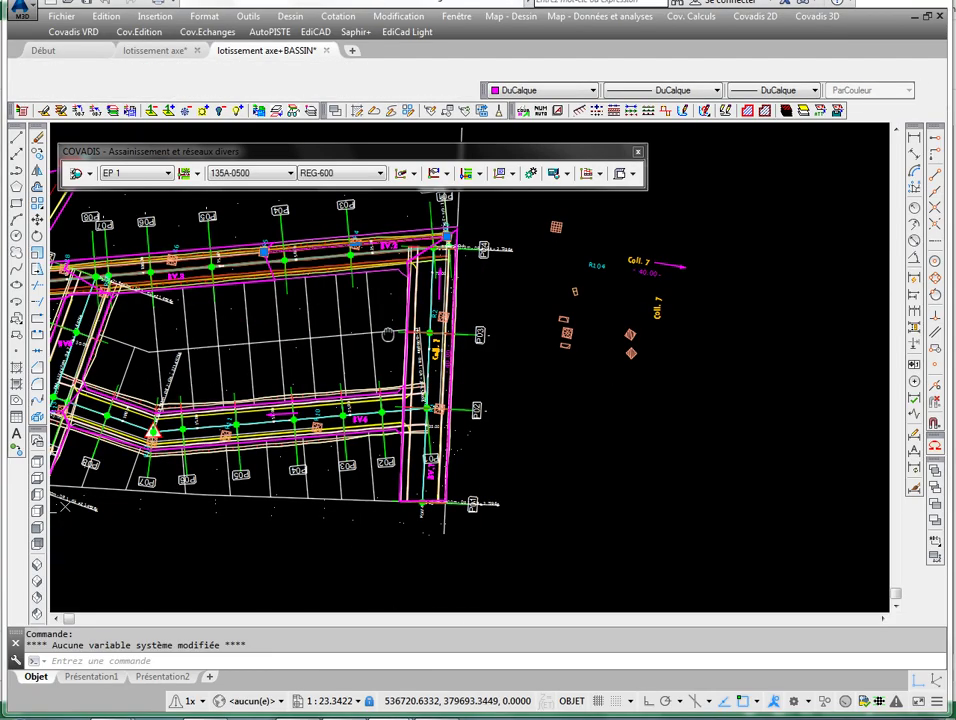
pyautogui.press('Escape')
pyautogui.press('Escape')
pyautogui.press('Escape')
pyautogui.press('Escape')
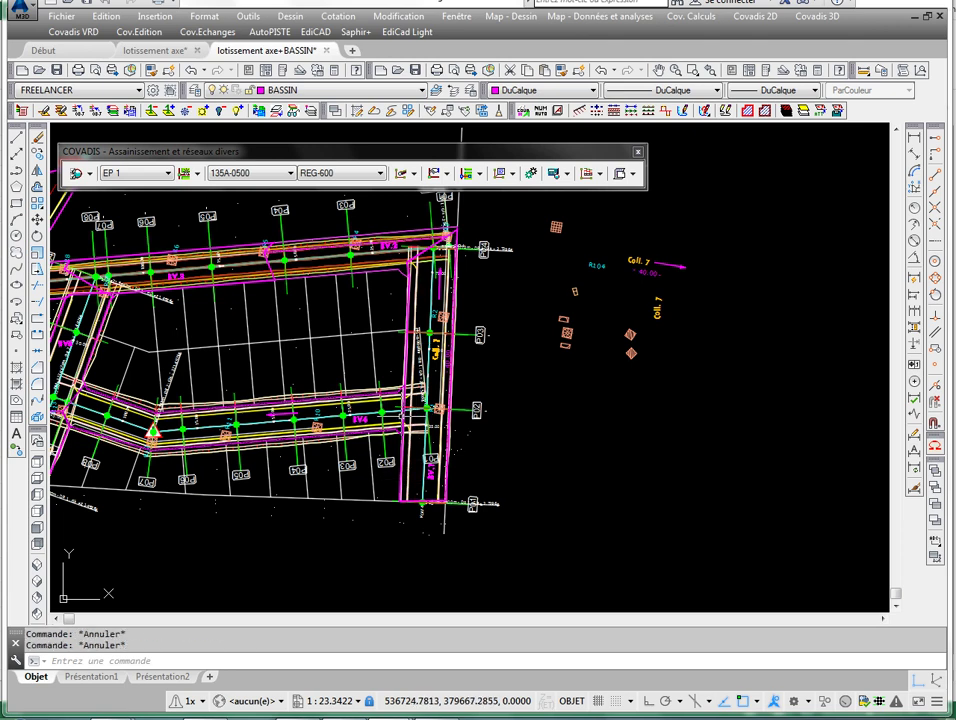
pyautogui.click(444, 480)
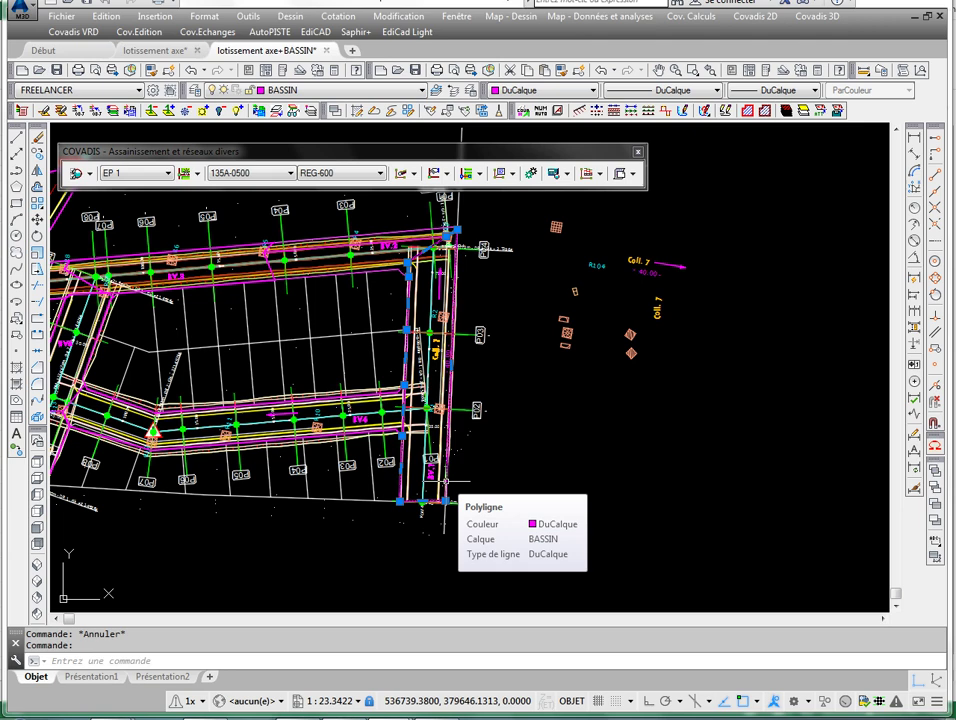
pyautogui.write('l')
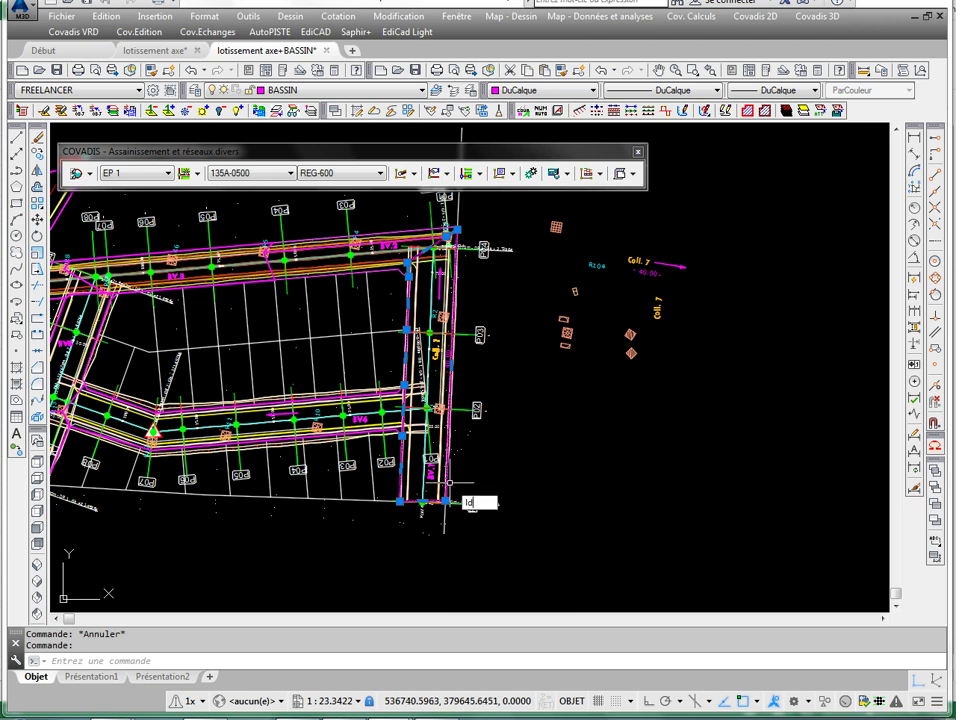
pyautogui.write('s')
pyautogui.press('Return')
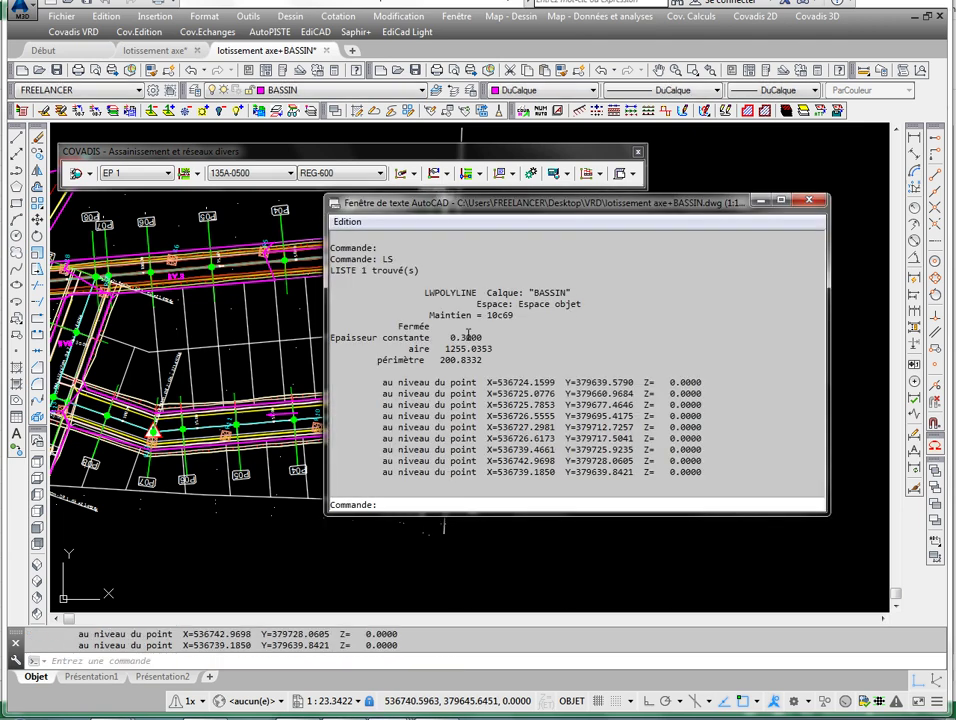
# - Copy the area 1255.0353 from the BV.1 polyline listing and paste it into basin 1's area cell M26 in Excel
pyautogui.rightClick(507, 351)
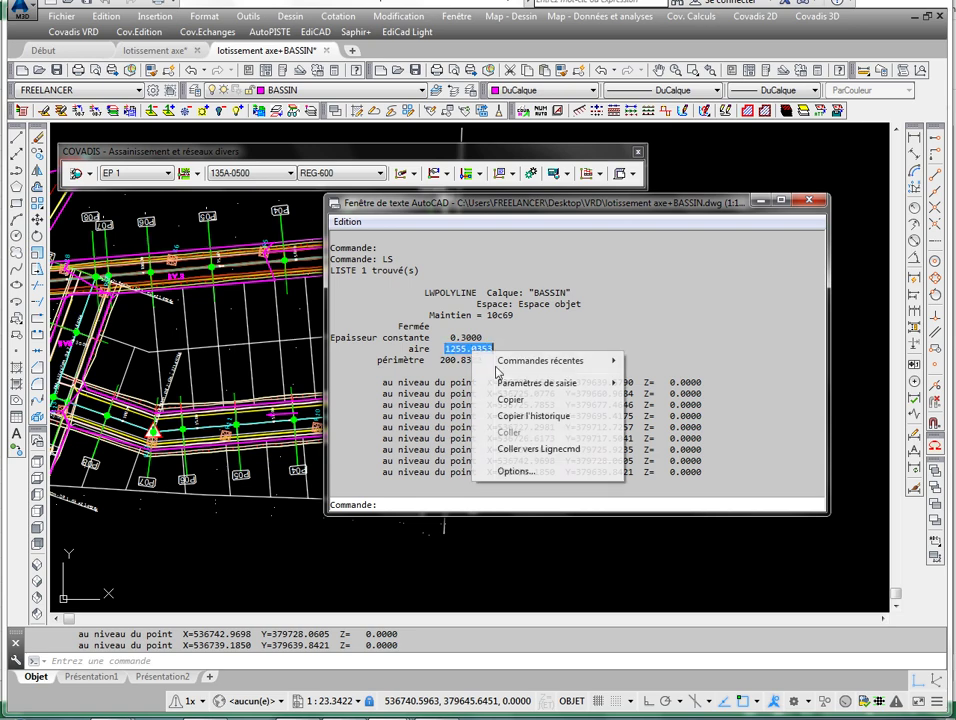
pyautogui.click(510, 397)
pyautogui.hotkey('alt', 'Tab')
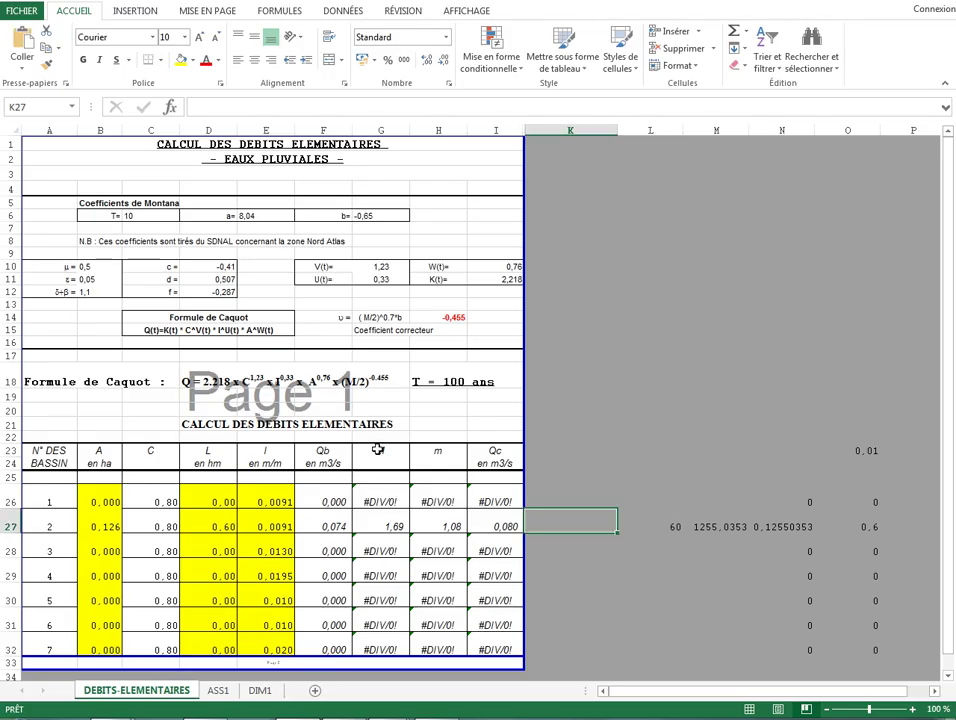
pyautogui.click(679, 529)
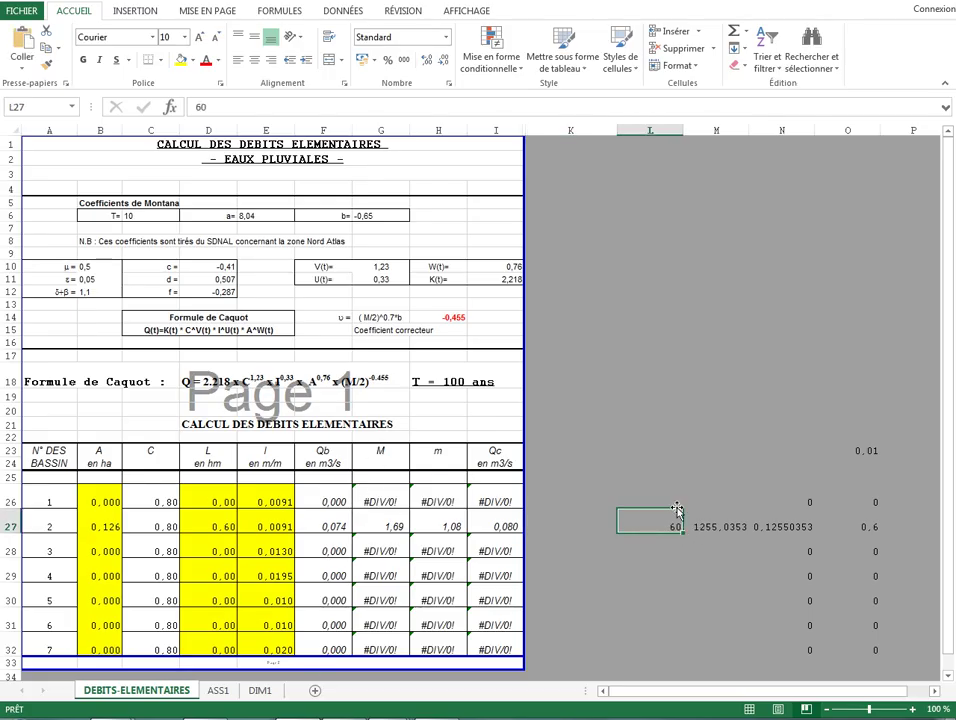
pyautogui.click(676, 503)
pyautogui.click(725, 503)
pyautogui.rightClick(729, 503)
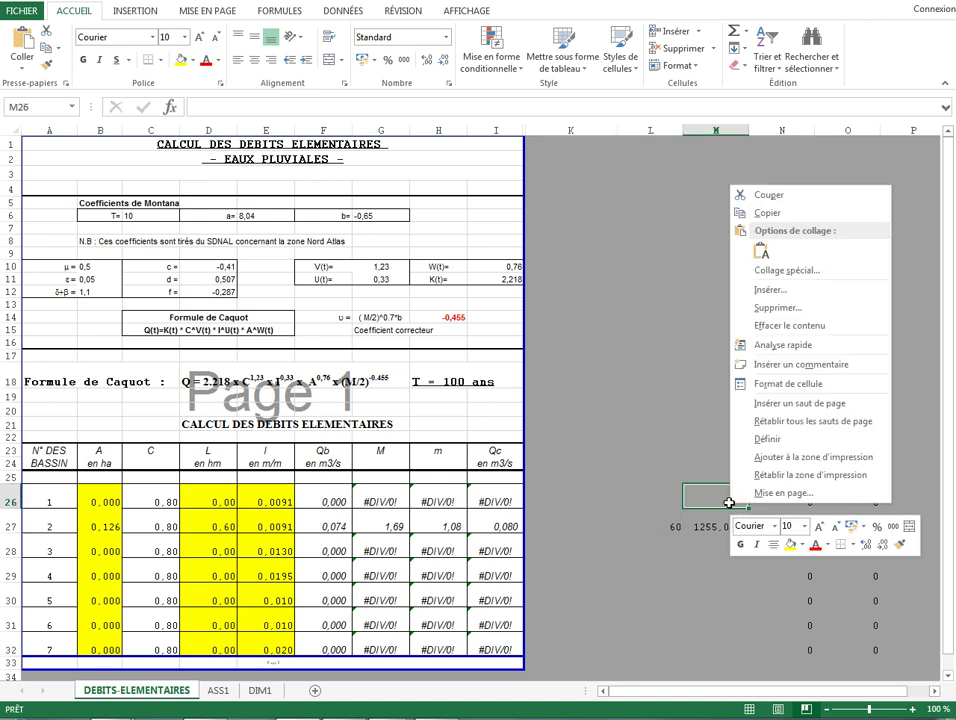
pyautogui.click(762, 252)
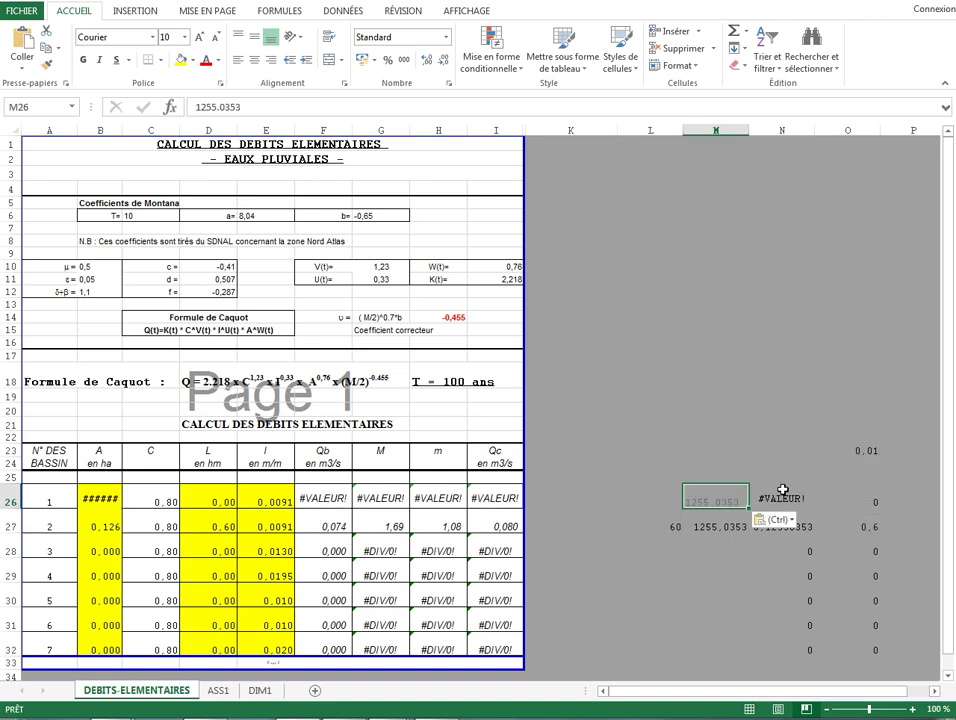
# - Replace the decimal point with a comma in basin 1's area in M26 to make it 1255,0353
pyautogui.click(780, 497)
pyautogui.click(700, 503)
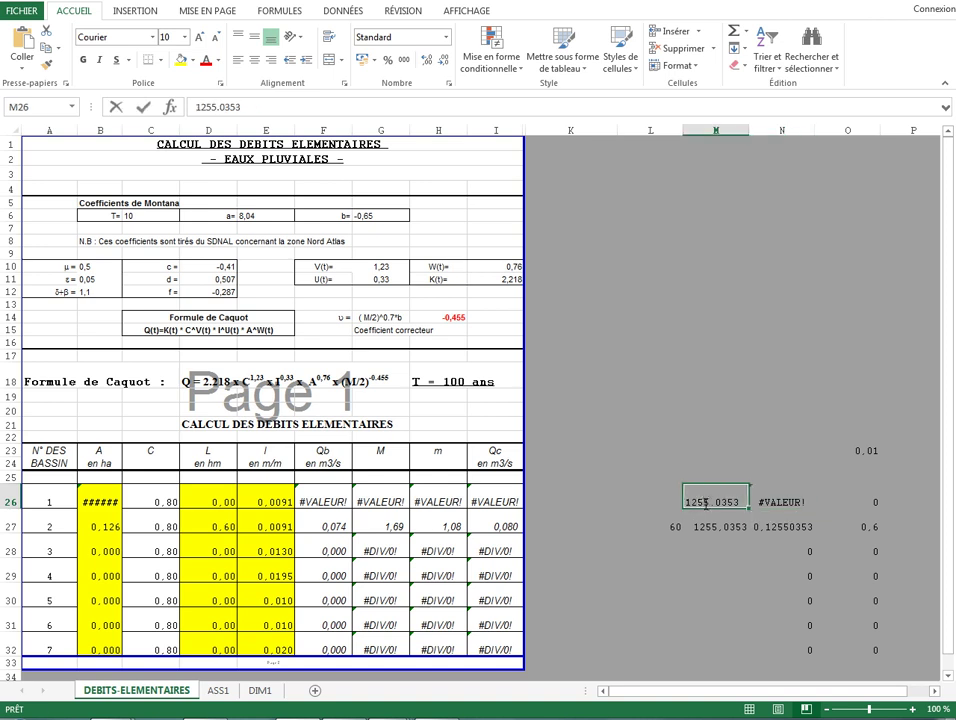
pyautogui.doubleClick(722, 502)
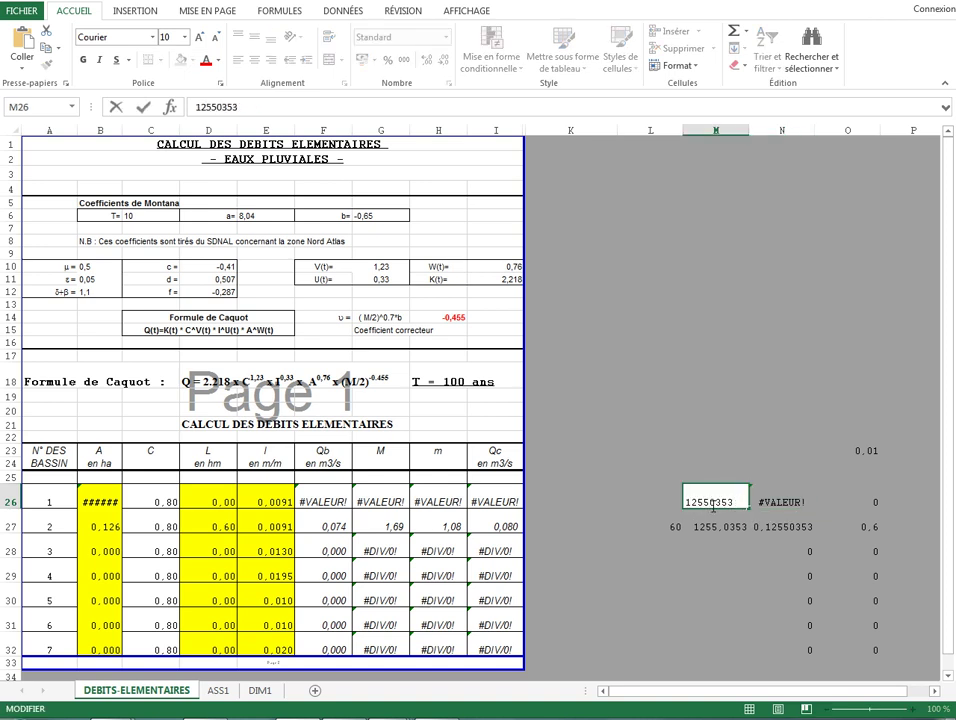
pyautogui.press('Return')
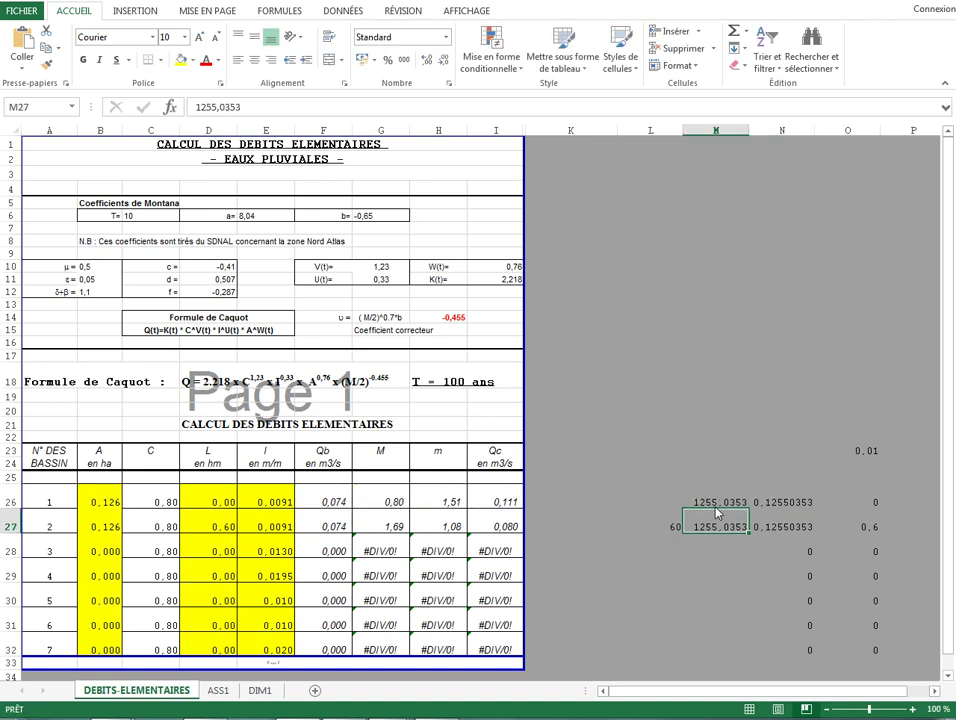
pyautogui.click(755, 503)
pyautogui.press('Down')
pyautogui.press('Right')
# - Select L26 for basin 1's length, switch to the AutoCAD drawing and start a polyline at BV.1's P01 end with object snap off
pyautogui.click(650, 496)
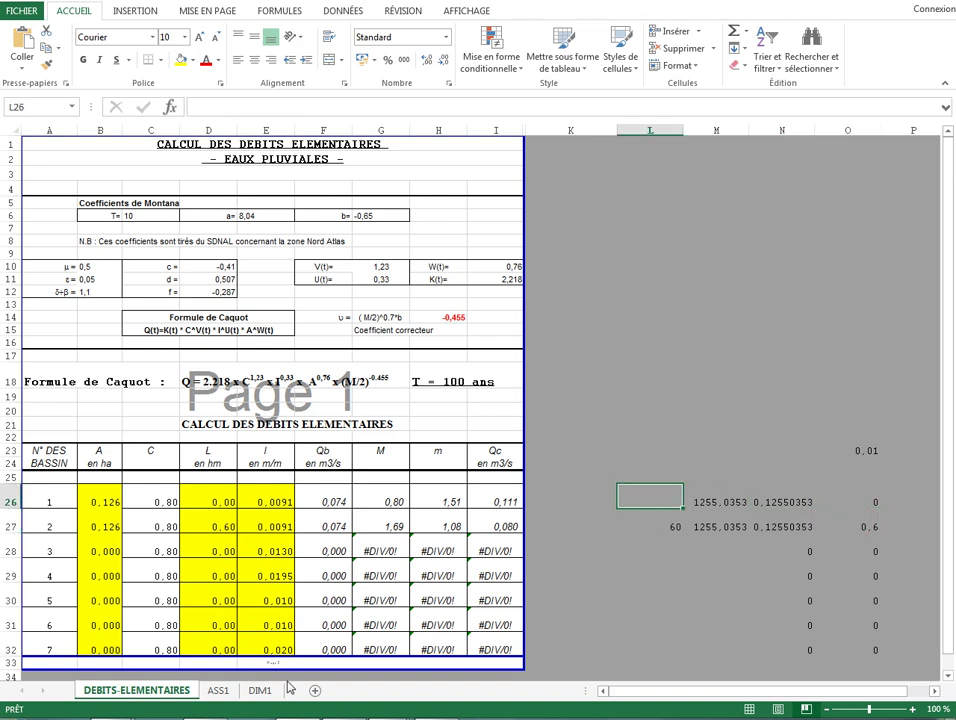
pyautogui.click(385, 660)
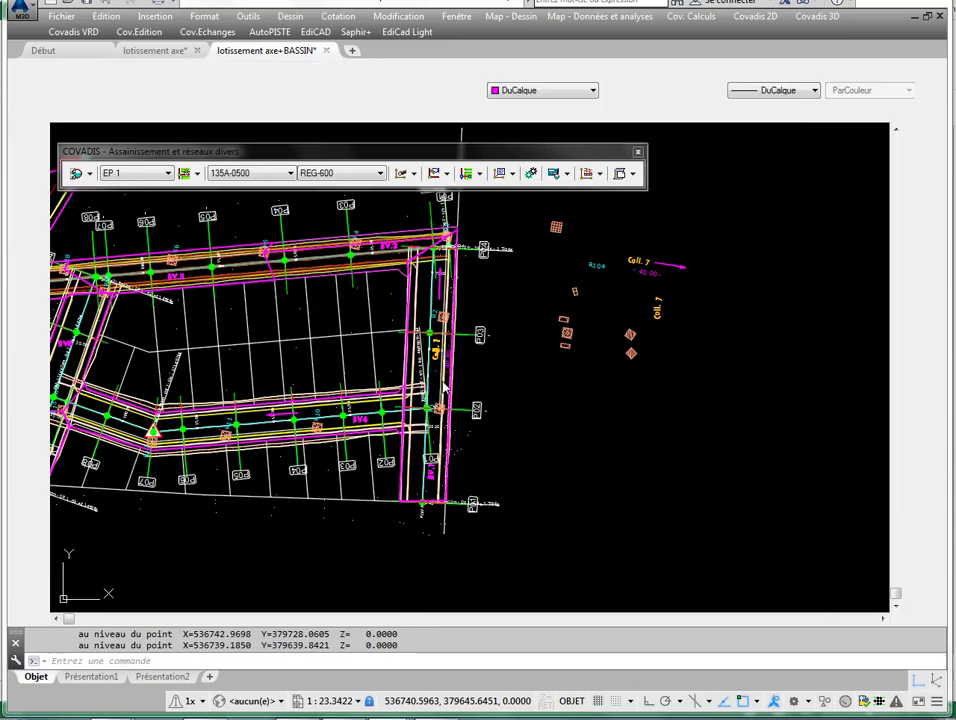
pyautogui.hotkey('ctrl', 'z')
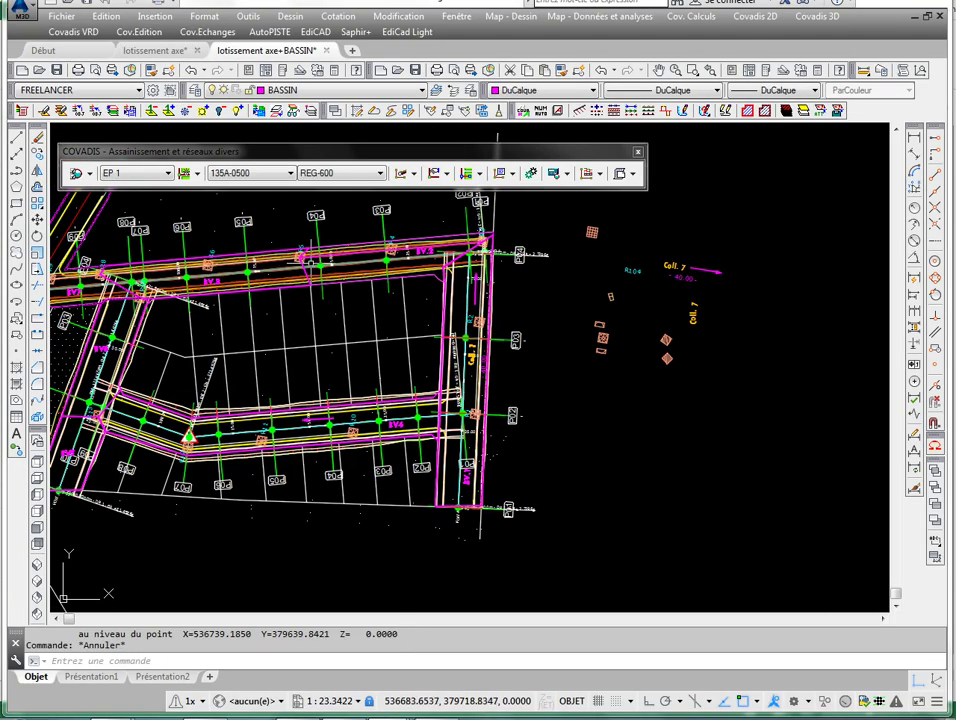
pyautogui.hotkey('ctrl', 'z')
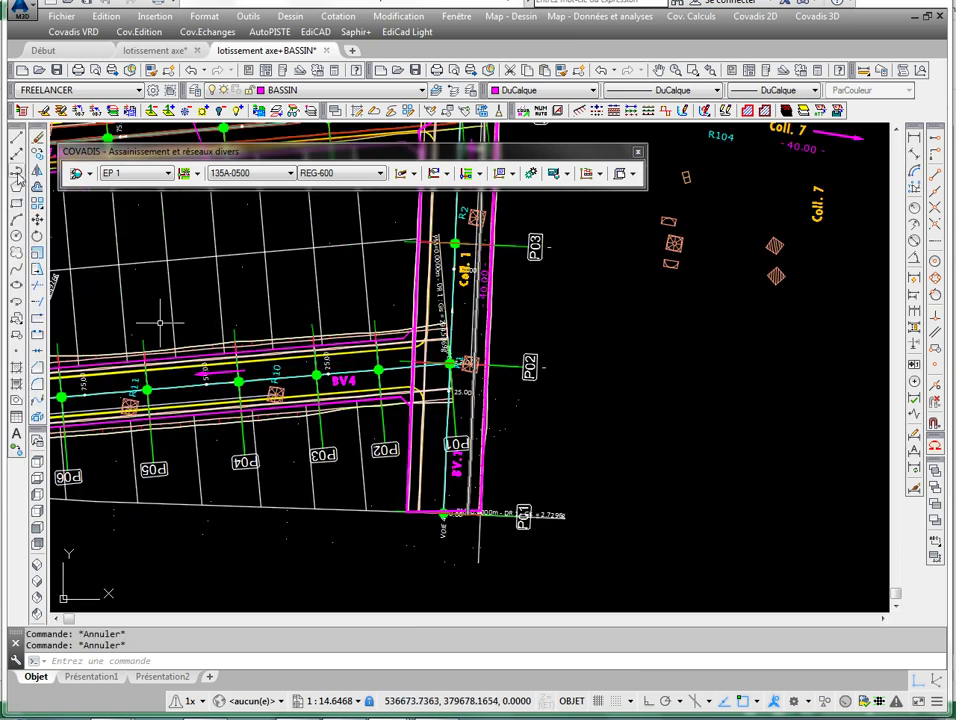
pyautogui.click(17, 177)
pyautogui.scroll(8, 462, 508)
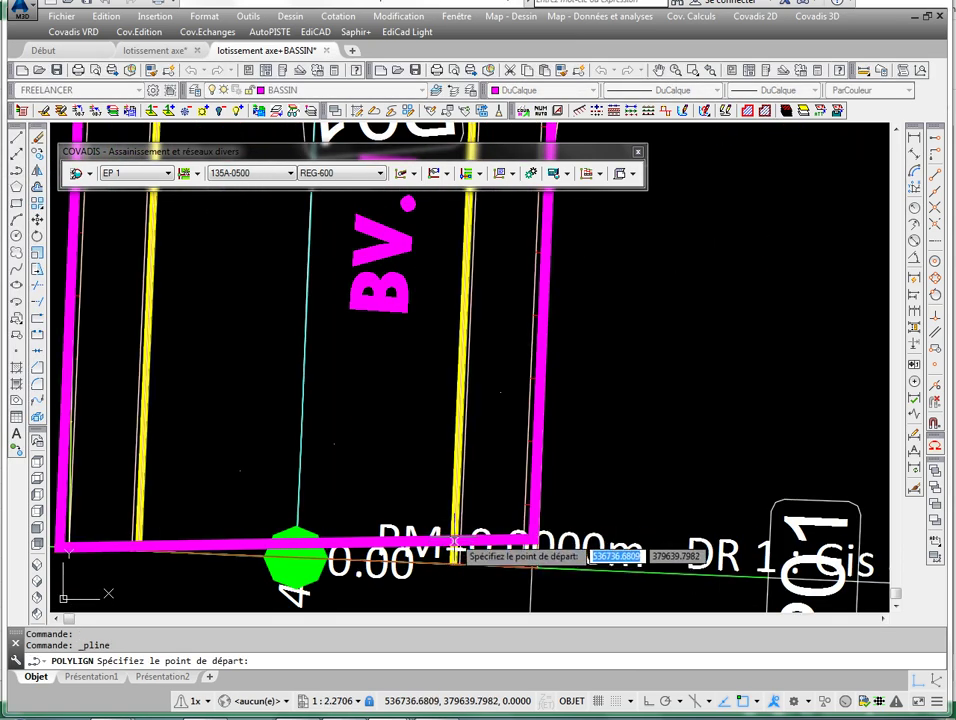
pyautogui.scroll(-4, 460, 540)
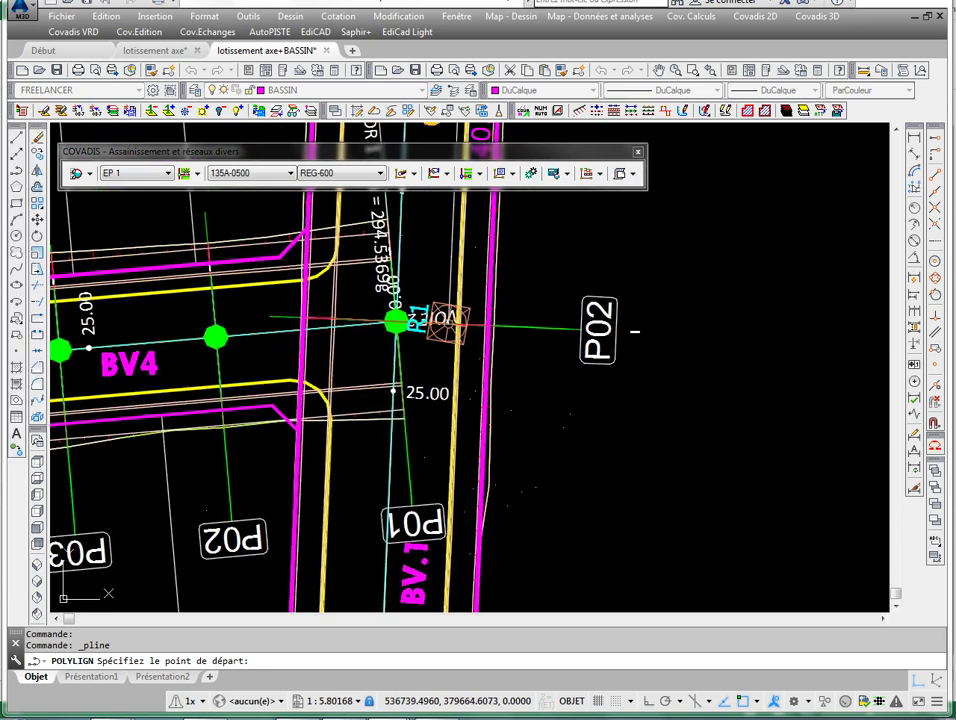
pyautogui.moveTo(634, 330); pyautogui.dragTo(634, 525, button='middle')
pyautogui.scroll(-3, 461, 534)
pyautogui.moveTo(461, 534); pyautogui.dragTo(461, 440, button='middle')
pyautogui.scroll(3, 445, 445)
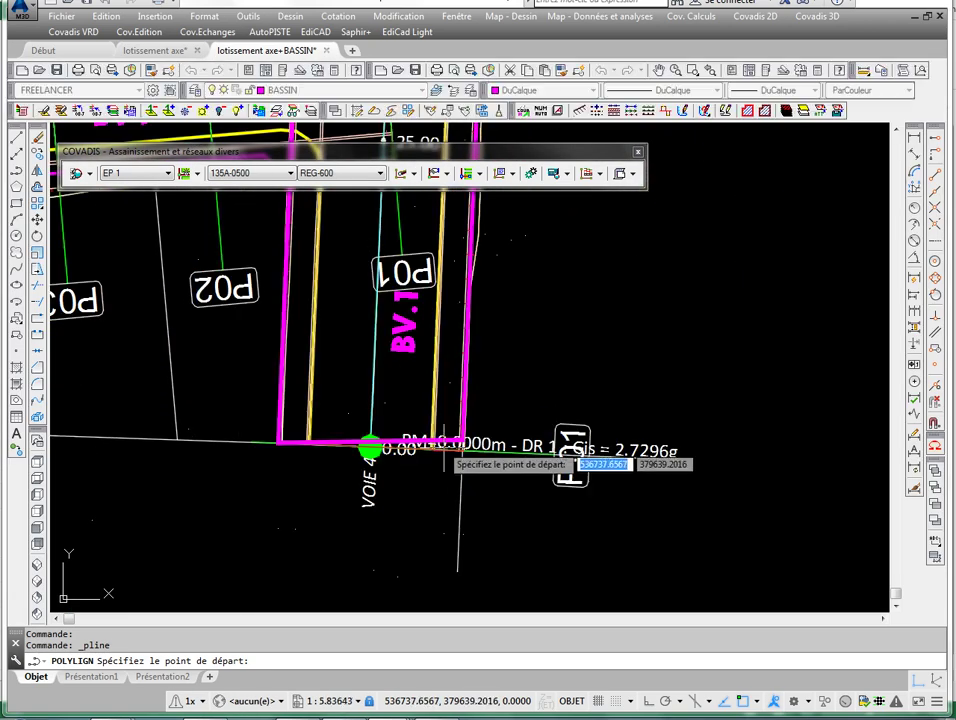
pyautogui.scroll(6, 445, 460)
pyautogui.press('F3')
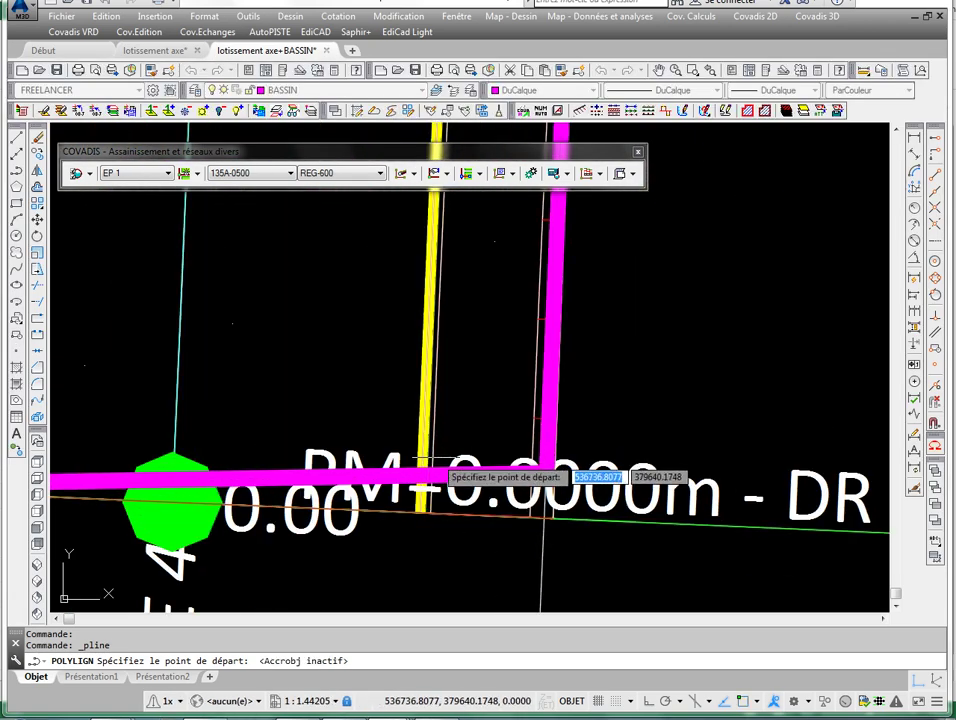
pyautogui.click(443, 460)
# - End the polyline at the corner beside manhole R3, making it about 86 m long along basin BV.1
pyautogui.scroll(-6, 450, 420)
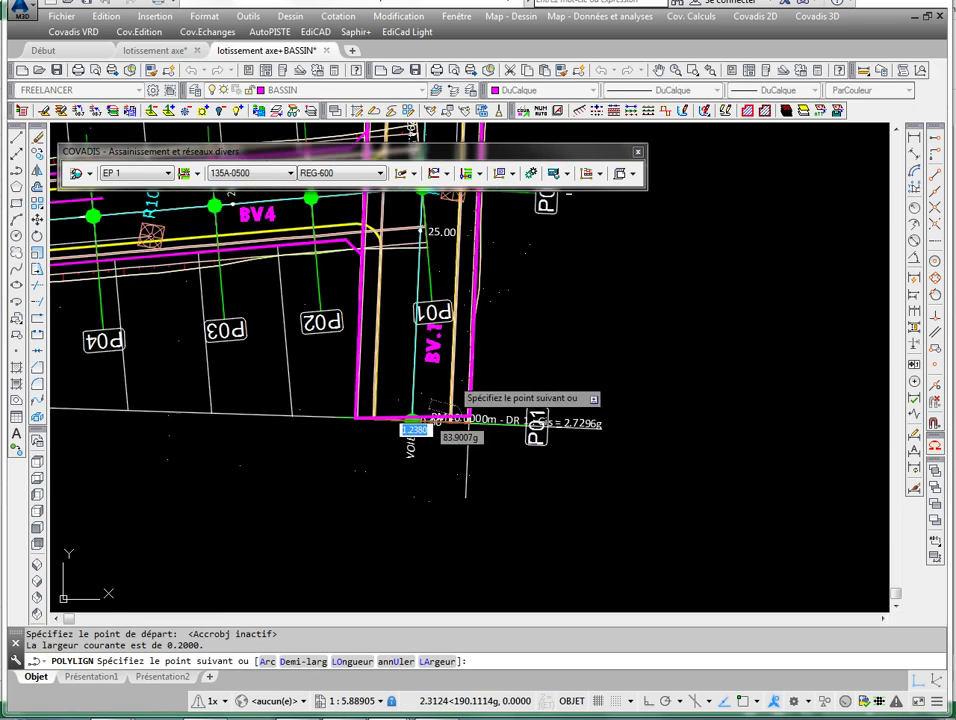
pyautogui.moveTo(450, 225); pyautogui.dragTo(443, 470, button='middle')
pyautogui.moveTo(478, 205); pyautogui.dragTo(504, 571, button='middle')
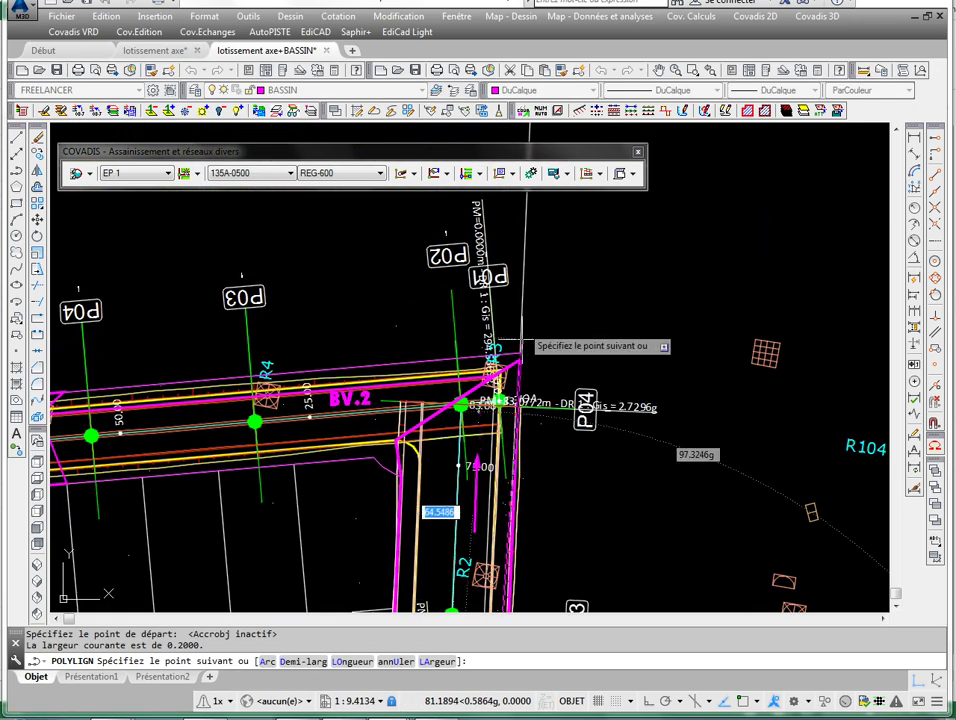
pyautogui.scroll(2, 520, 343)
pyautogui.scroll(6, 485, 505)
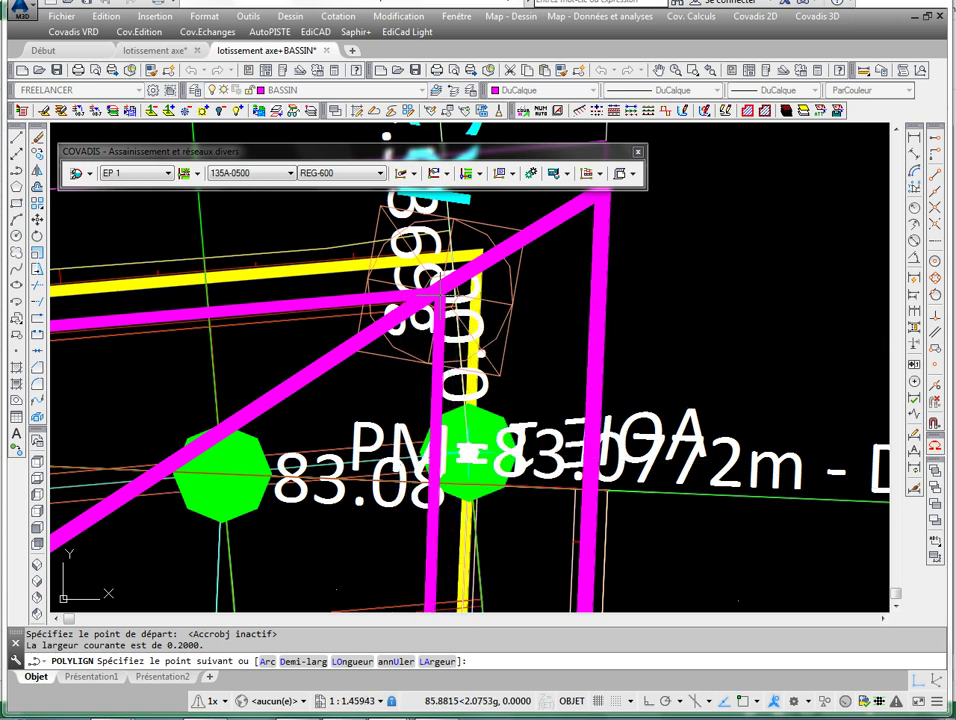
pyautogui.click(437, 297)
pyautogui.press('Escape')
pyautogui.scroll(-6, 437, 297)
pyautogui.scroll(6, 450, 540)
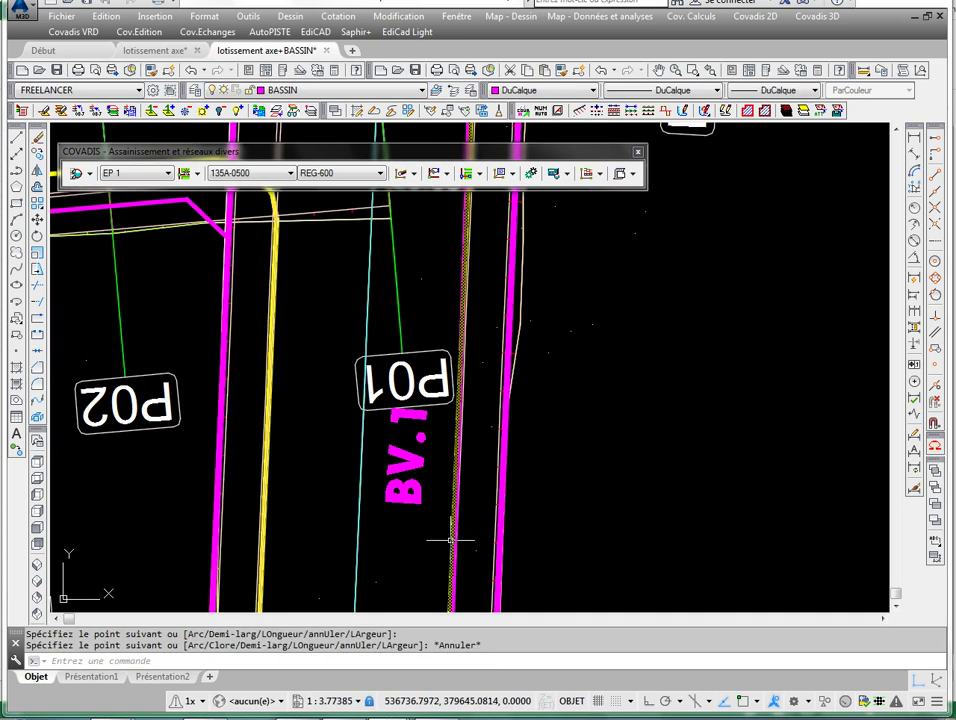
pyautogui.press('Escape')
# - Stretch the new polyline's P01 endpoint slightly inward, away from the yellow road edge and inside the BV.1 boundary
pyautogui.scroll(-2, 454, 534)
pyautogui.moveTo(454, 534); pyautogui.dragTo(469, 380, button='middle')
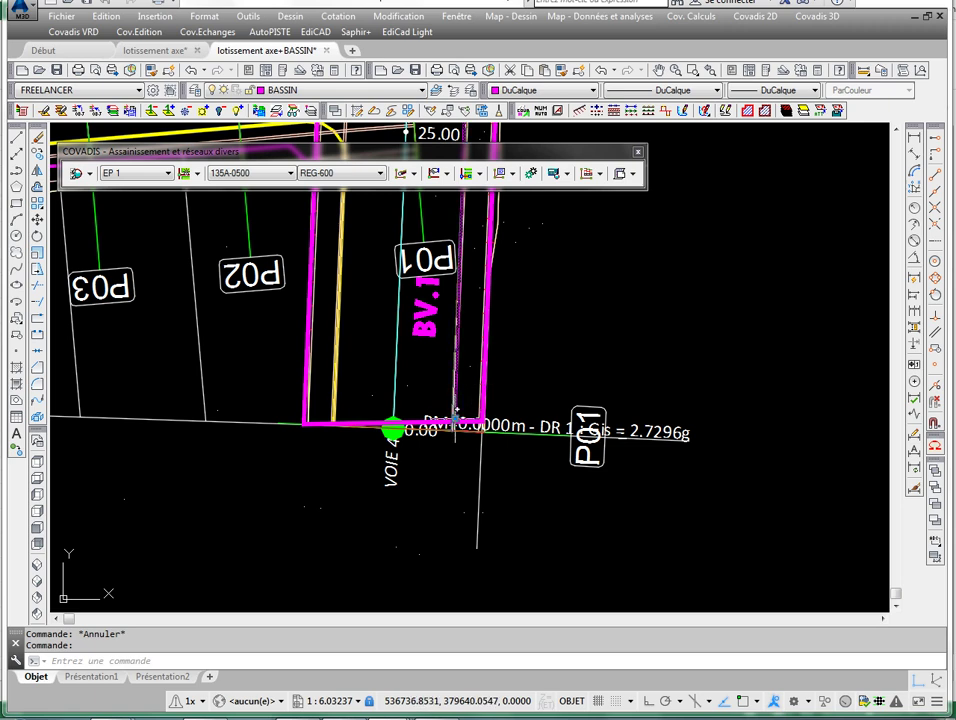
pyautogui.click(455, 410)
pyautogui.click(483, 422)
pyautogui.scroll(2, 440, 470)
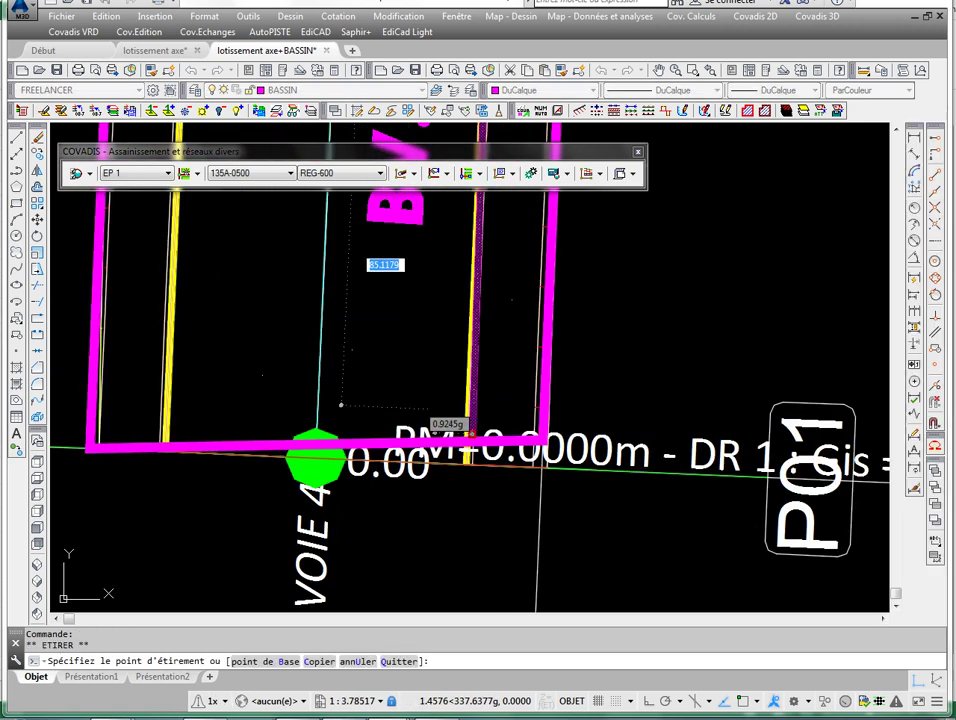
pyautogui.click(444, 415)
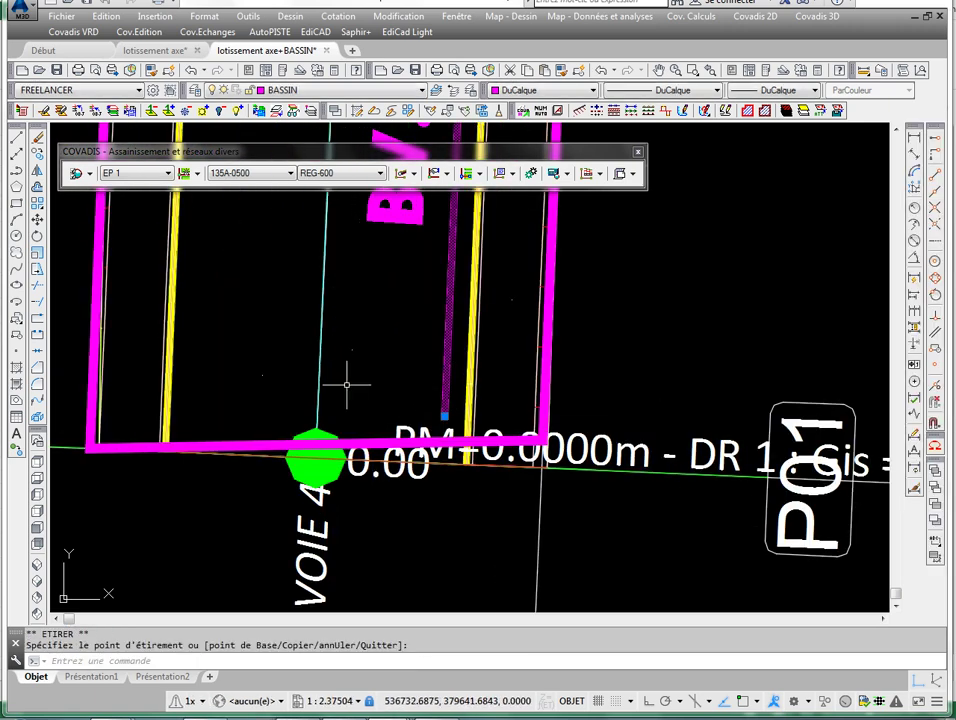
# - List the new polyline's properties with the LS command and enter 85 as basin 1's length in L26 of the Excel sheet
pyautogui.write('ls')
pyautogui.press('Return')
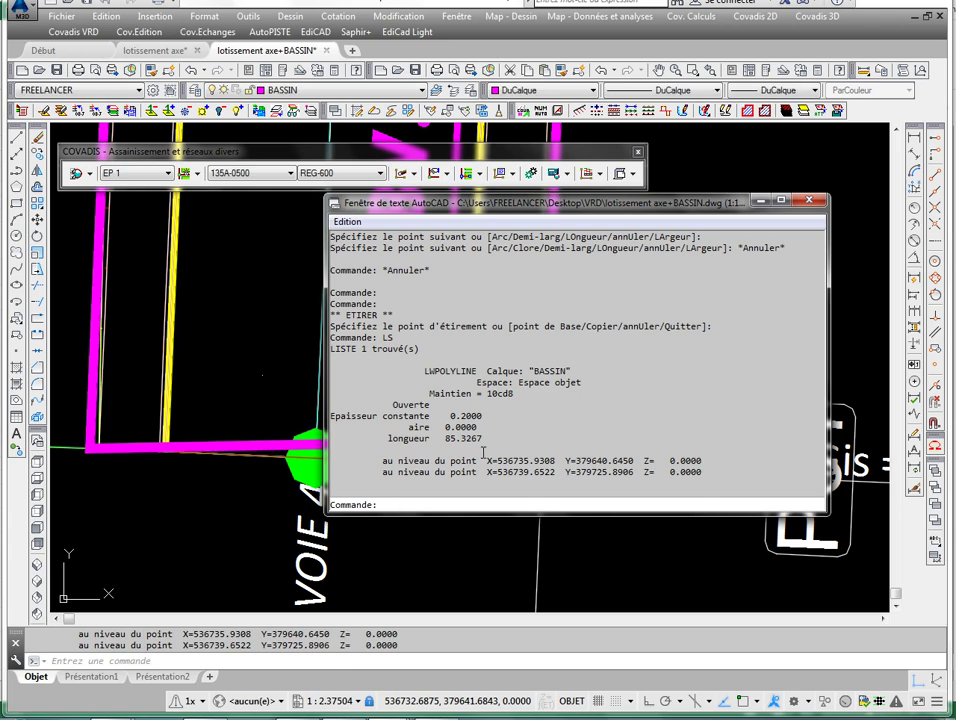
pyautogui.hotkey('alt', 'Tab')
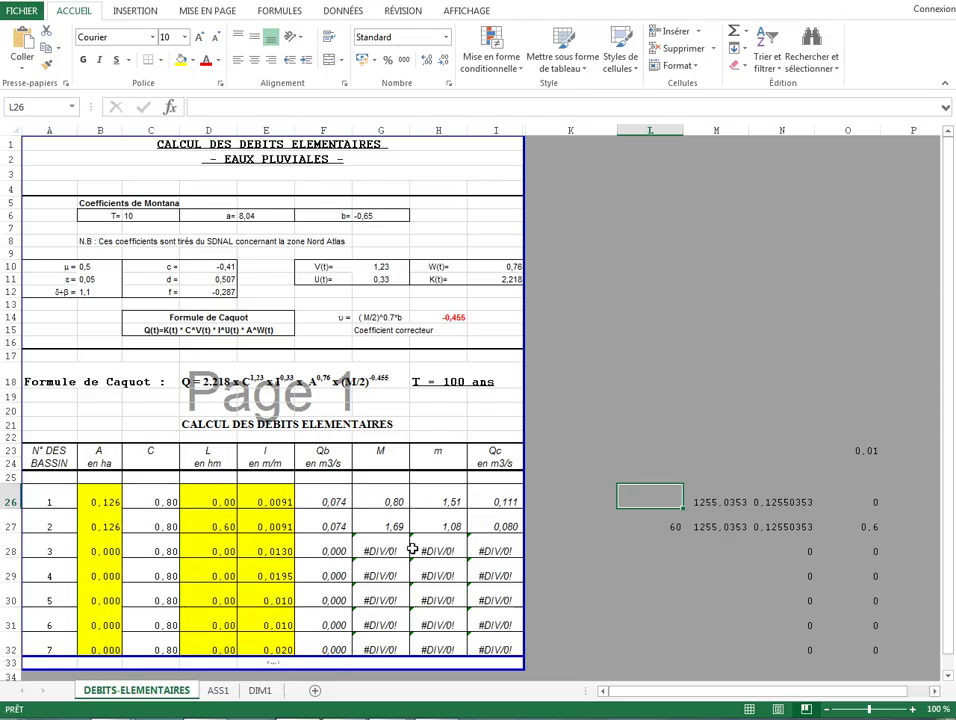
pyautogui.write('85')
pyautogui.press('Return')
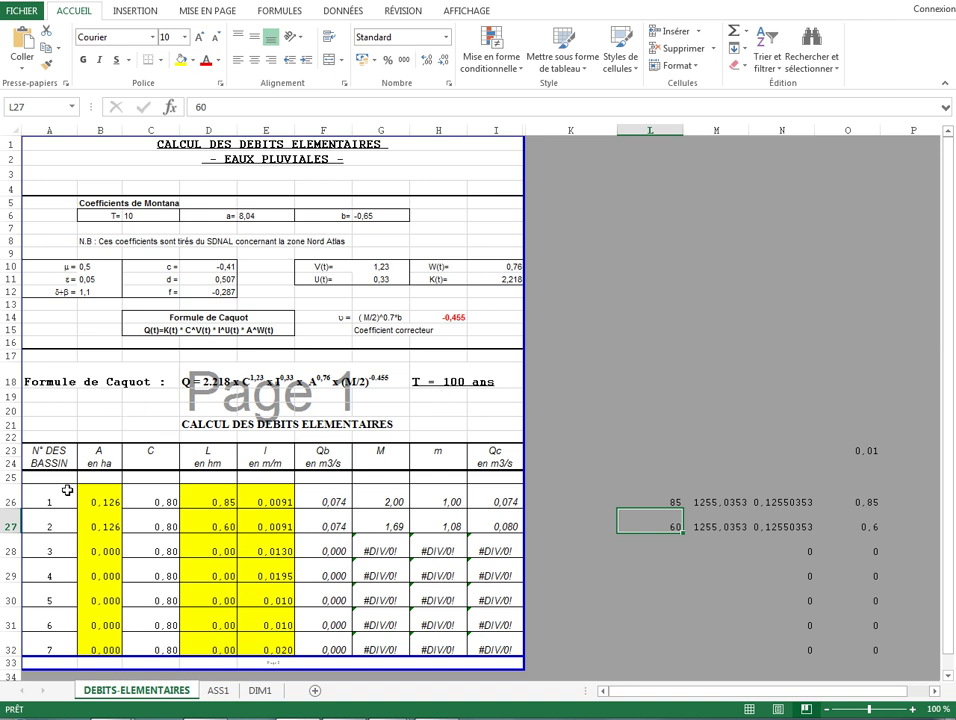
# - Select basin 1's slope cell E26, switch to the AutoCAD drawing and examine the slope in the VOIE 4 longitudinal profile
pyautogui.click(102, 519)
pyautogui.click(160, 524)
pyautogui.click(285, 492)
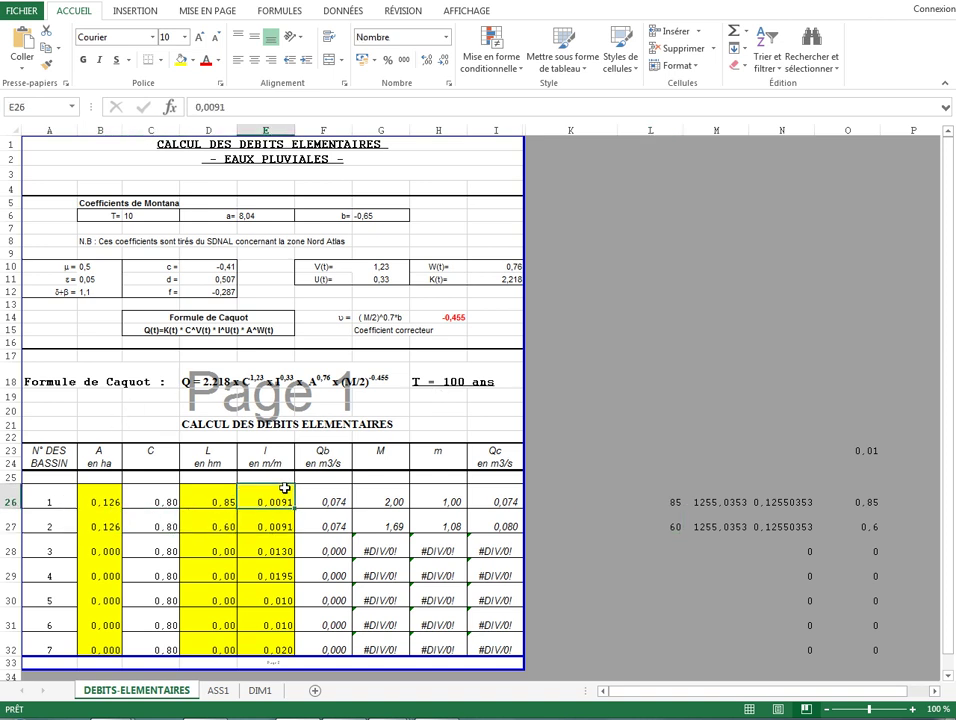
pyautogui.moveTo(386, 718)
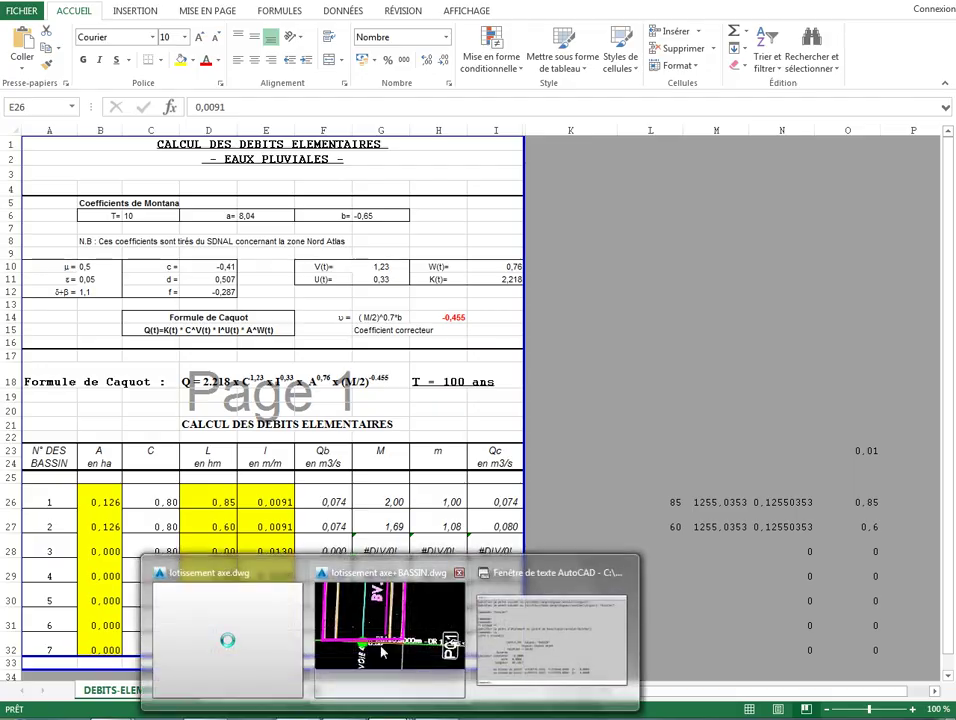
pyautogui.click(442, 652)
pyautogui.scroll(-10, 420, 336)
pyautogui.moveTo(437, 284); pyautogui.dragTo(391, 465, button='middle')
pyautogui.scroll(-1, 417, 391)
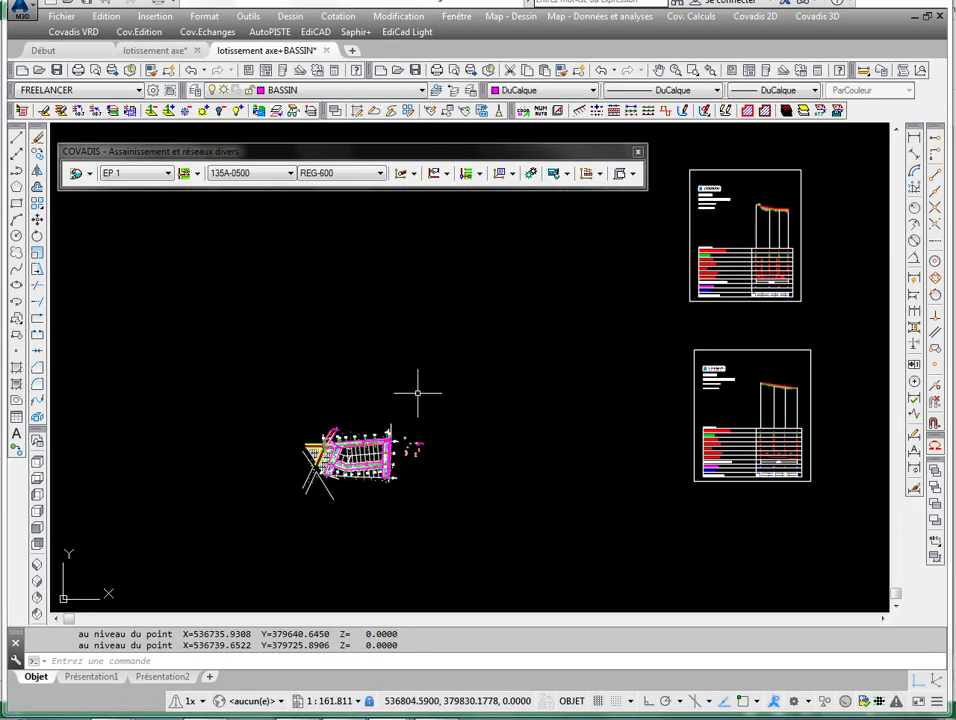
pyautogui.scroll(4, 391, 462)
pyautogui.scroll(15, 367, 551)
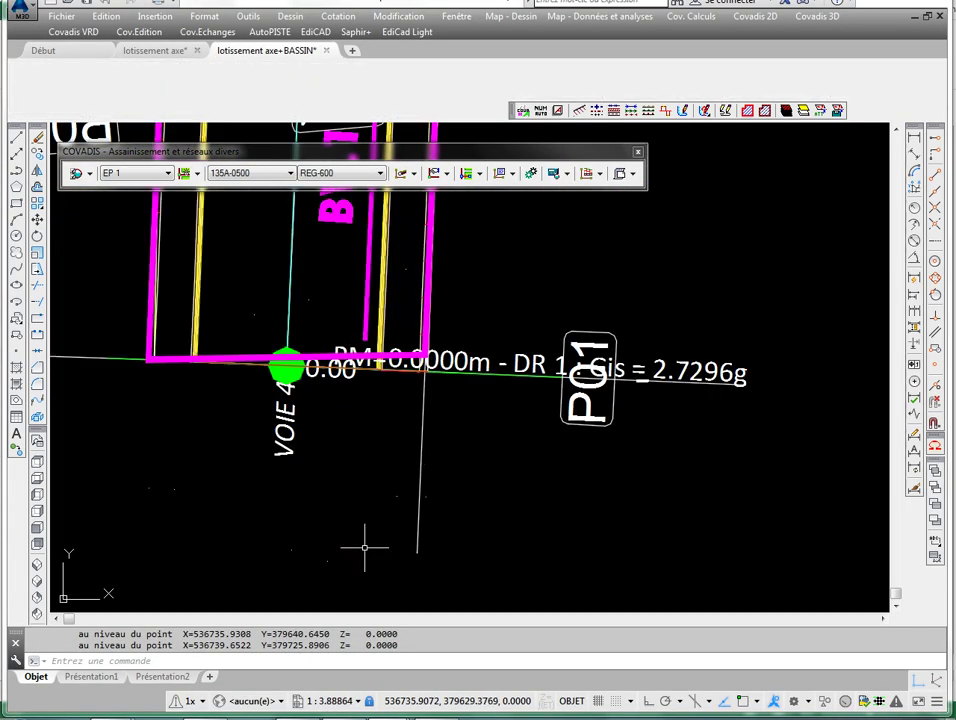
pyautogui.scroll(-12, 542, 300)
pyautogui.moveTo(542, 300); pyautogui.dragTo(529, 335, button='middle')
pyautogui.scroll(9, 529, 335)
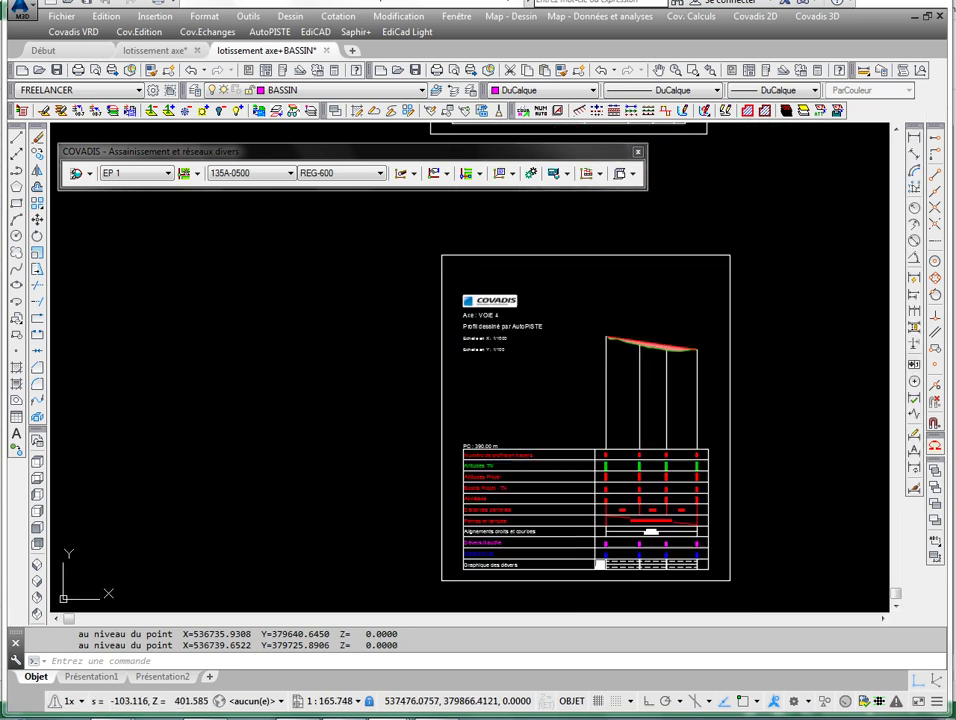
pyautogui.scroll(-2, 256, 340)
pyautogui.moveTo(587, 577); pyautogui.dragTo(523, 412, button='middle')
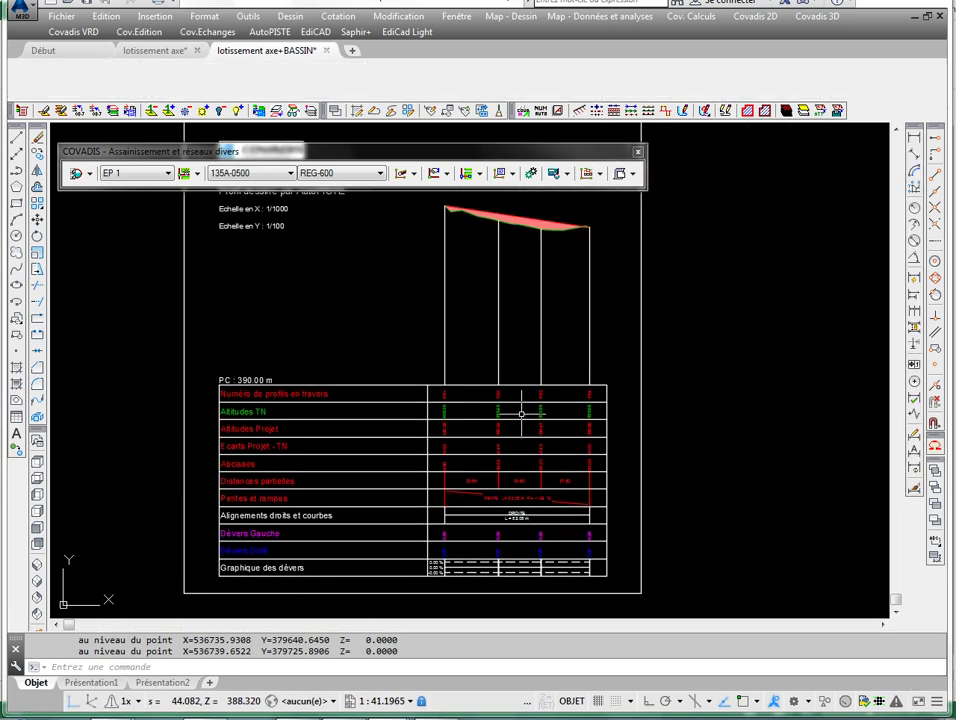
pyautogui.scroll(5, 523, 412)
pyautogui.scroll(-1, 512, 420)
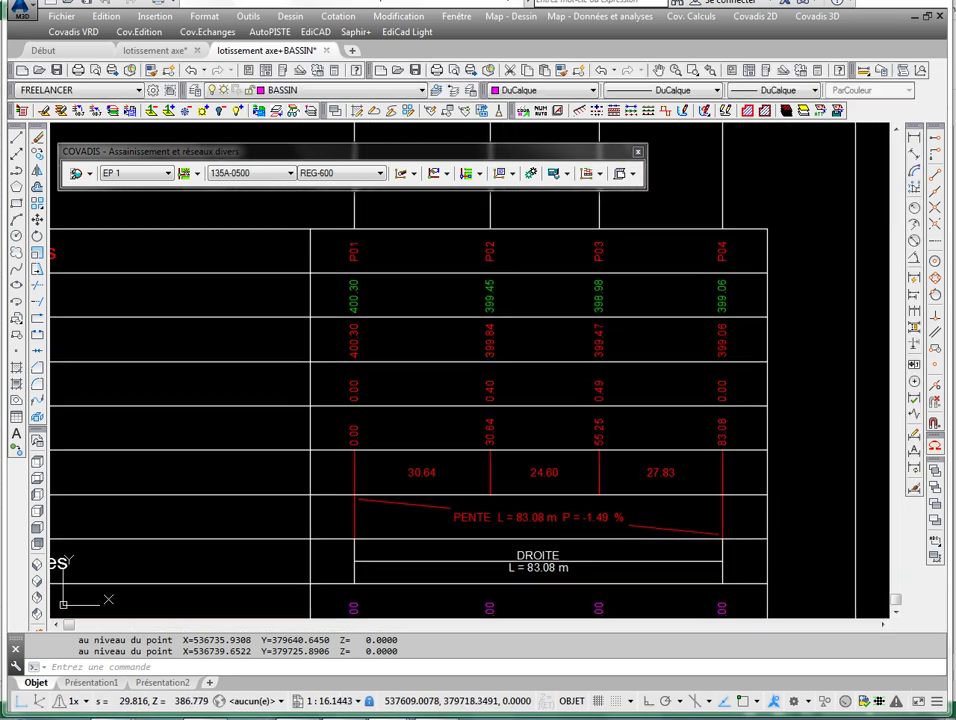
pyautogui.scroll(-1, 547, 540)
pyautogui.scroll(2, 567, 498)
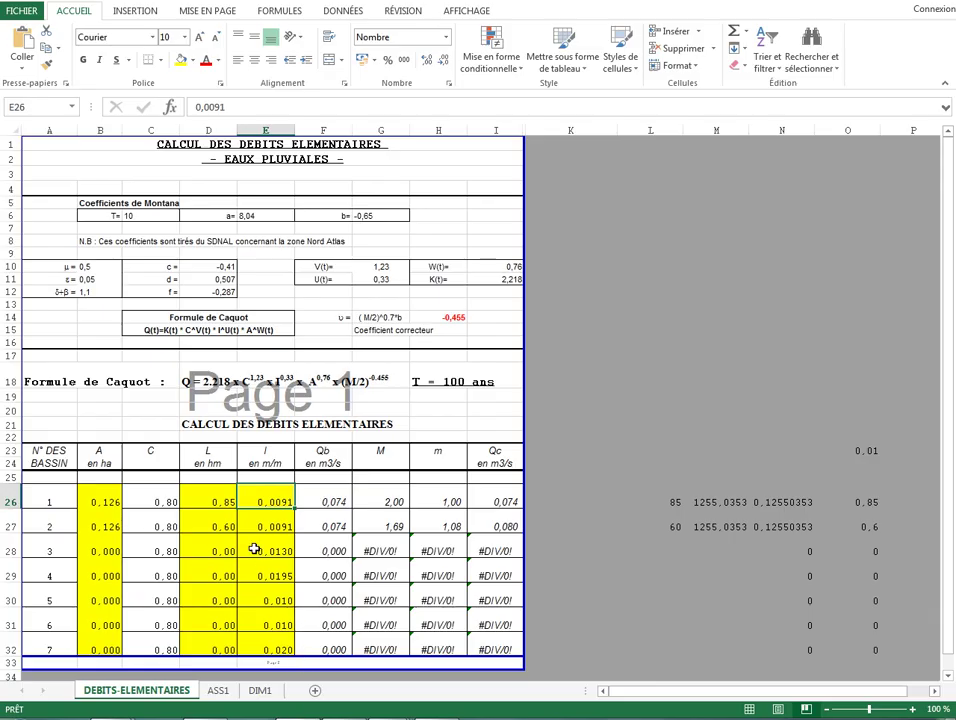
# - Set basin 1's slope in E26 to 0,0149, and check the flow results of basins 1 and 2
pyautogui.click(254, 522)
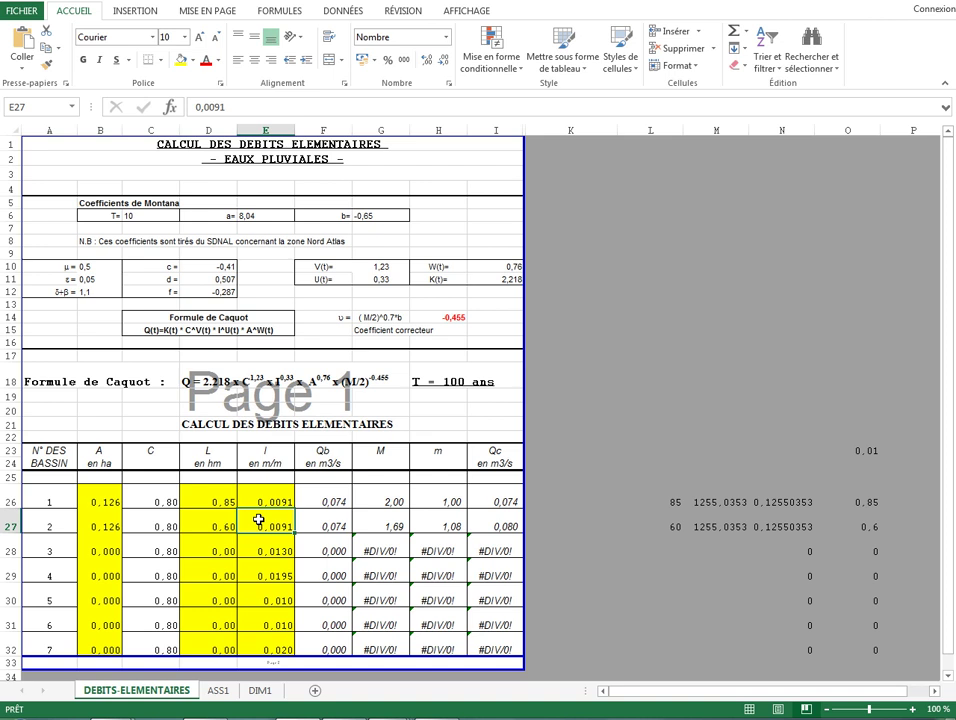
pyautogui.click(264, 497)
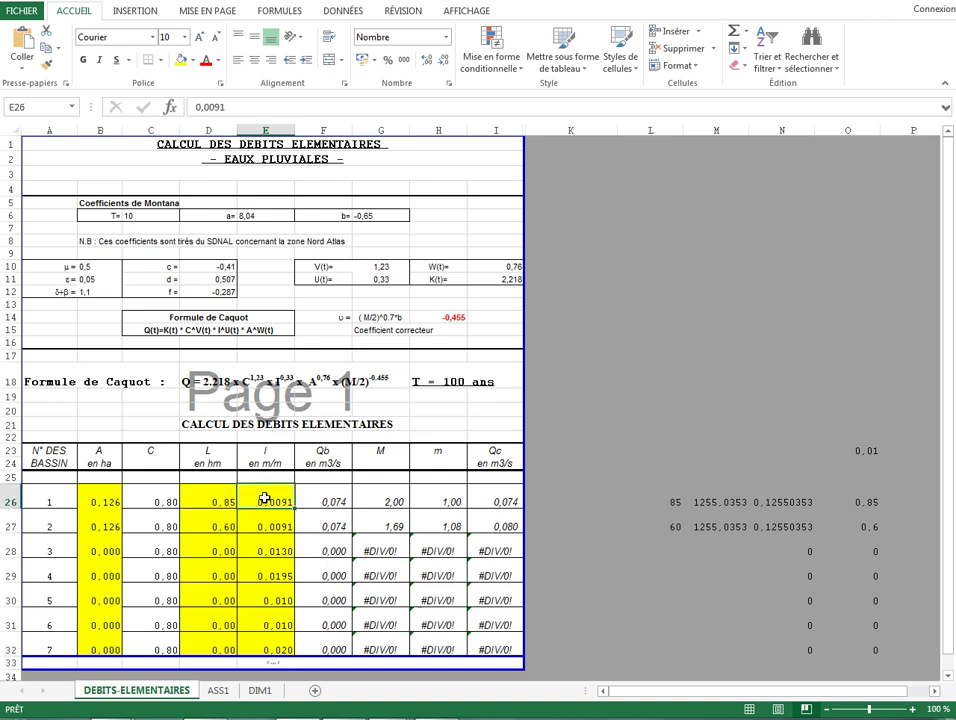
pyautogui.write('1,49')
pyautogui.press('Return')
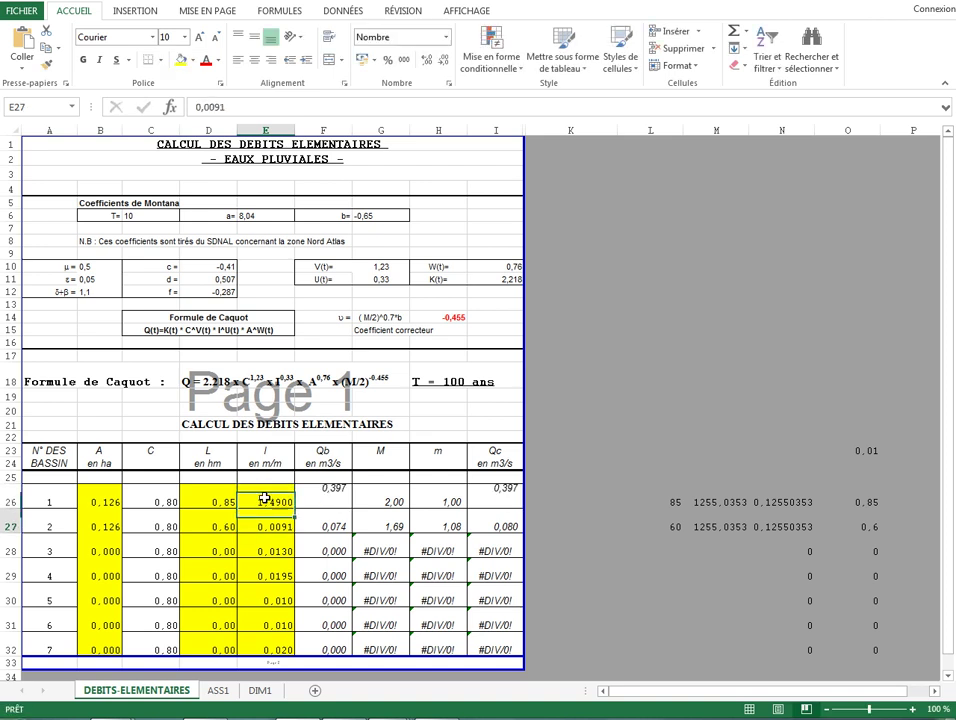
pyautogui.click(264, 497)
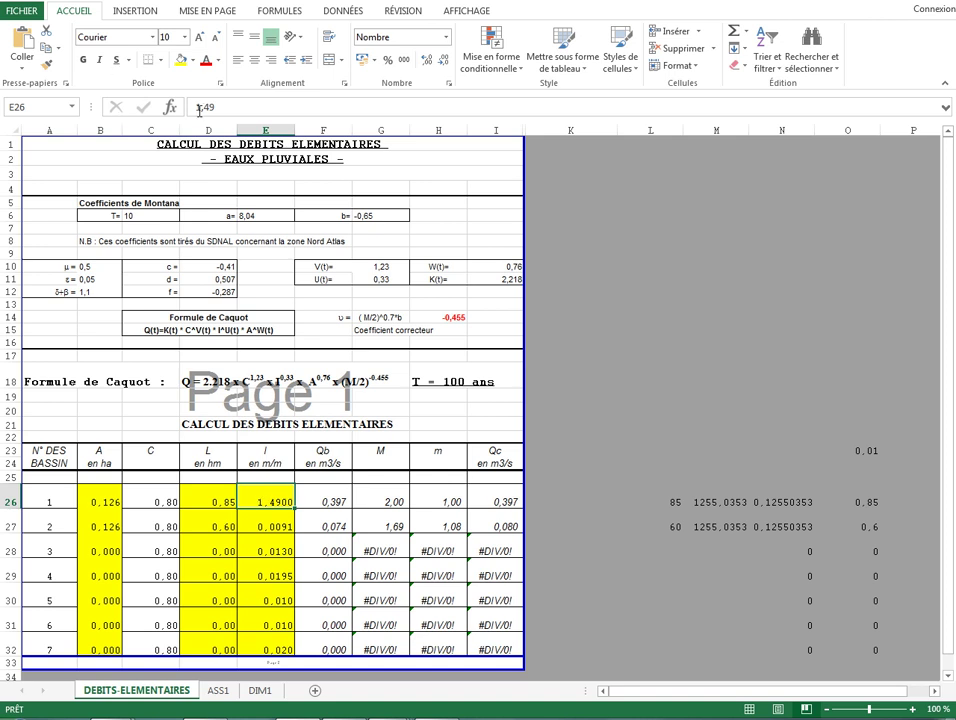
pyautogui.click(199, 108)
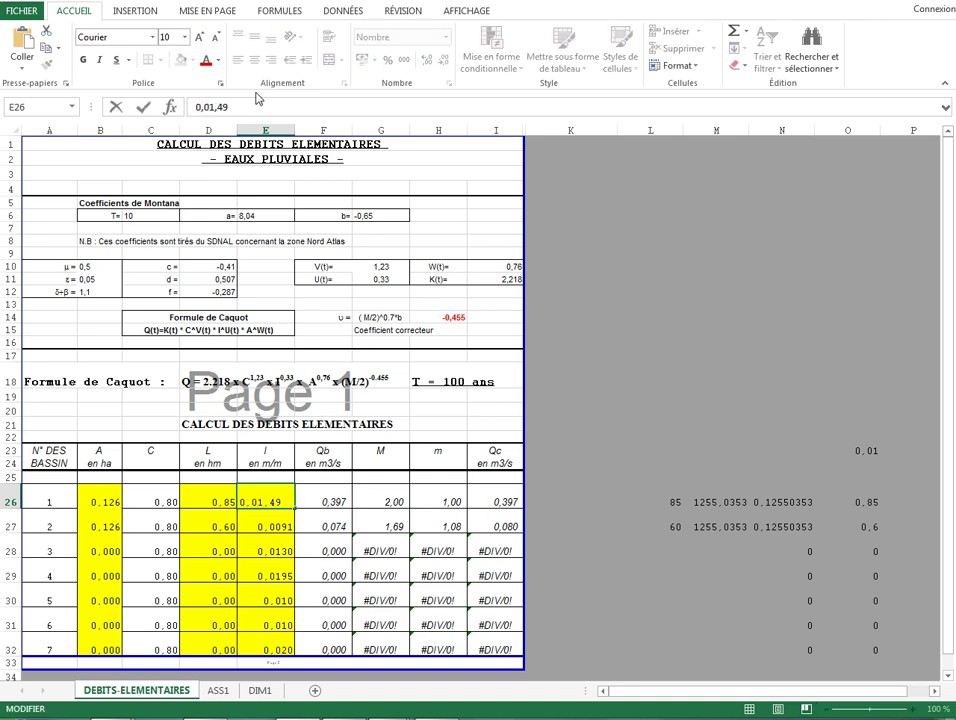
pyautogui.press('Return')
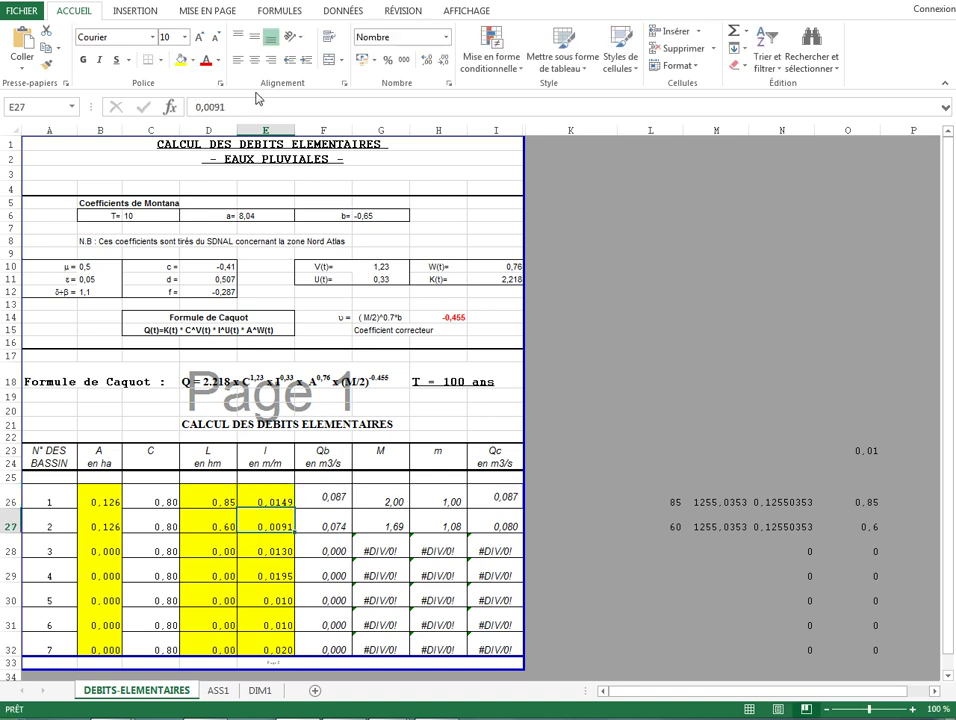
pyautogui.click(283, 494)
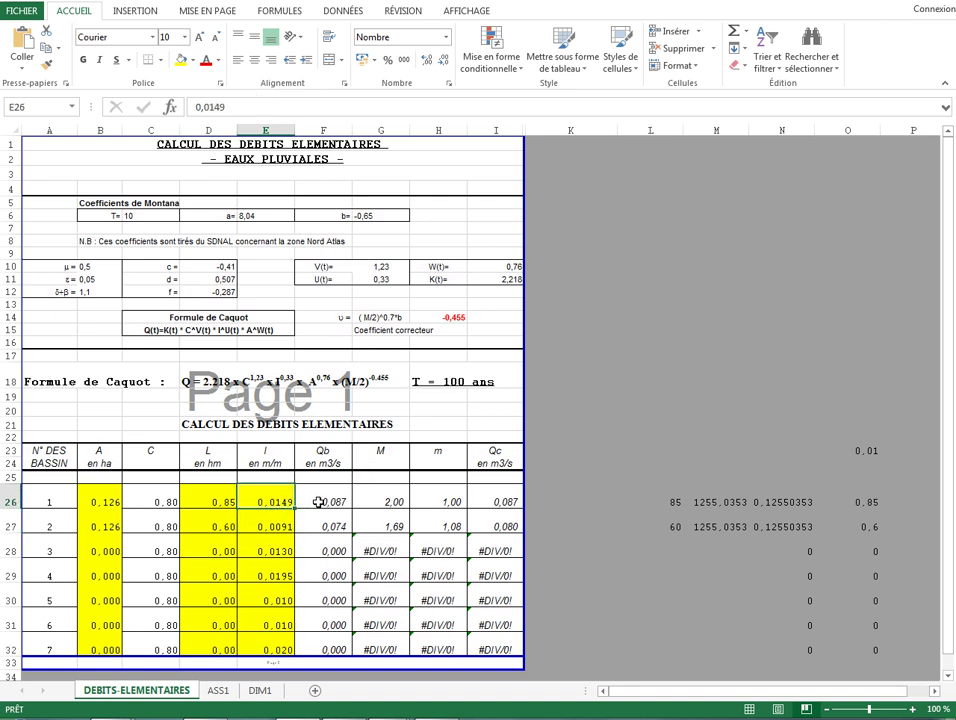
pyautogui.click(318, 502)
pyautogui.click(381, 502)
pyautogui.click(500, 497)
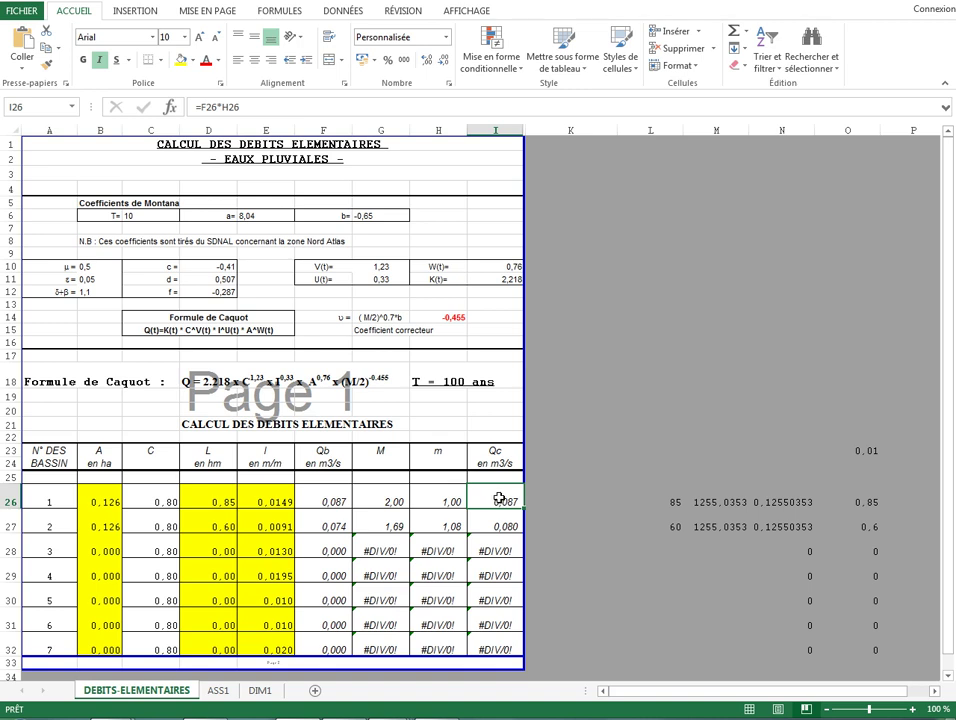
pyautogui.click(497, 524)
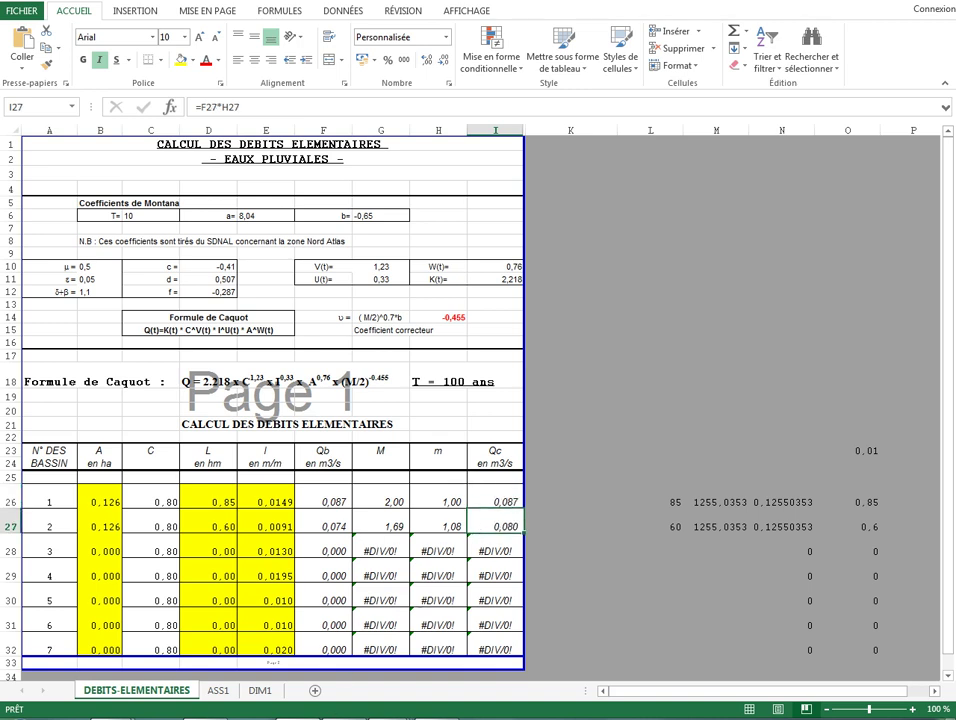
# - Switch to the AutoCAD drawing, list the BV.3 boundary polyline's properties with the LS command and copy its area
pyautogui.hotkey('alt', 'Tab')
pyautogui.scroll(-6, 442, 440)
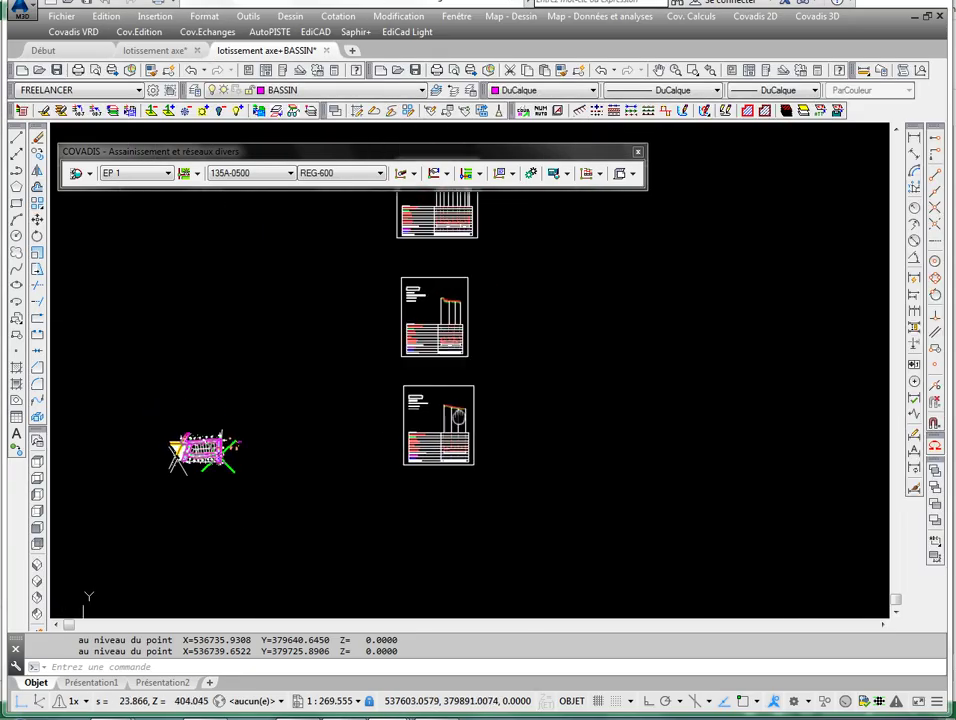
pyautogui.scroll(6, 300, 350)
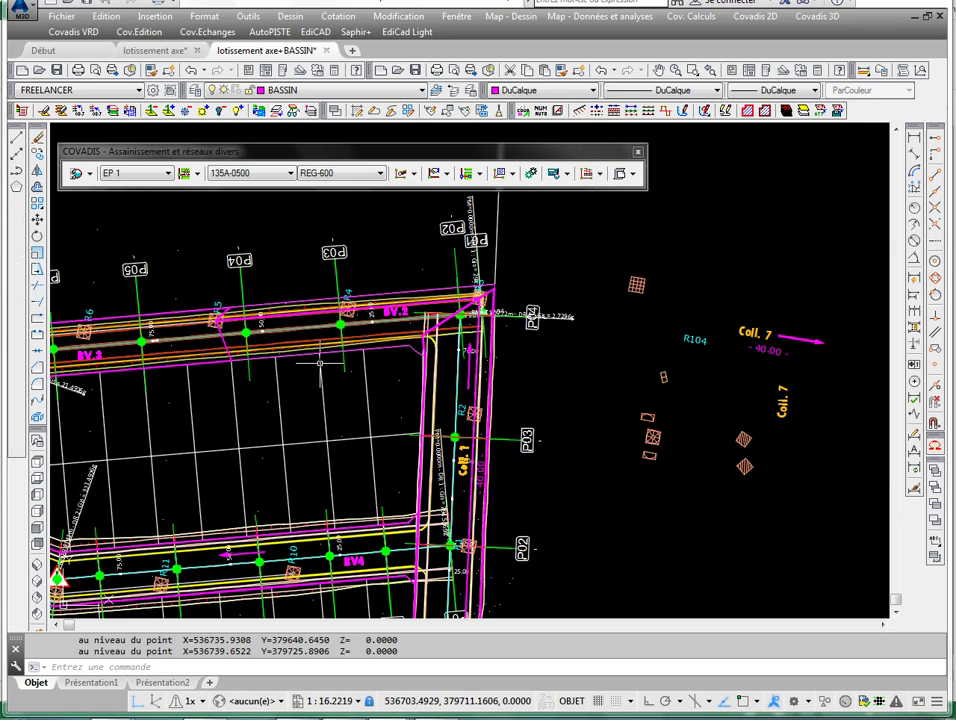
pyautogui.moveTo(320, 363); pyautogui.dragTo(535, 345, button='middle')
pyautogui.press('Escape')
pyautogui.press('Escape')
pyautogui.scroll(4, 442, 362)
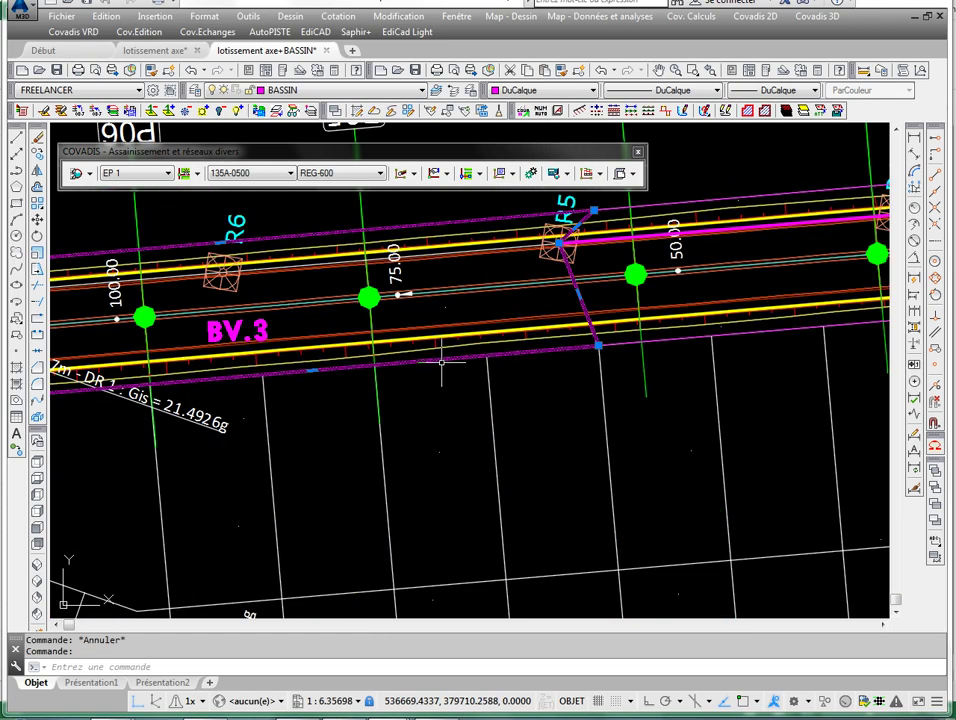
pyautogui.write('LS')
pyautogui.press('Return')
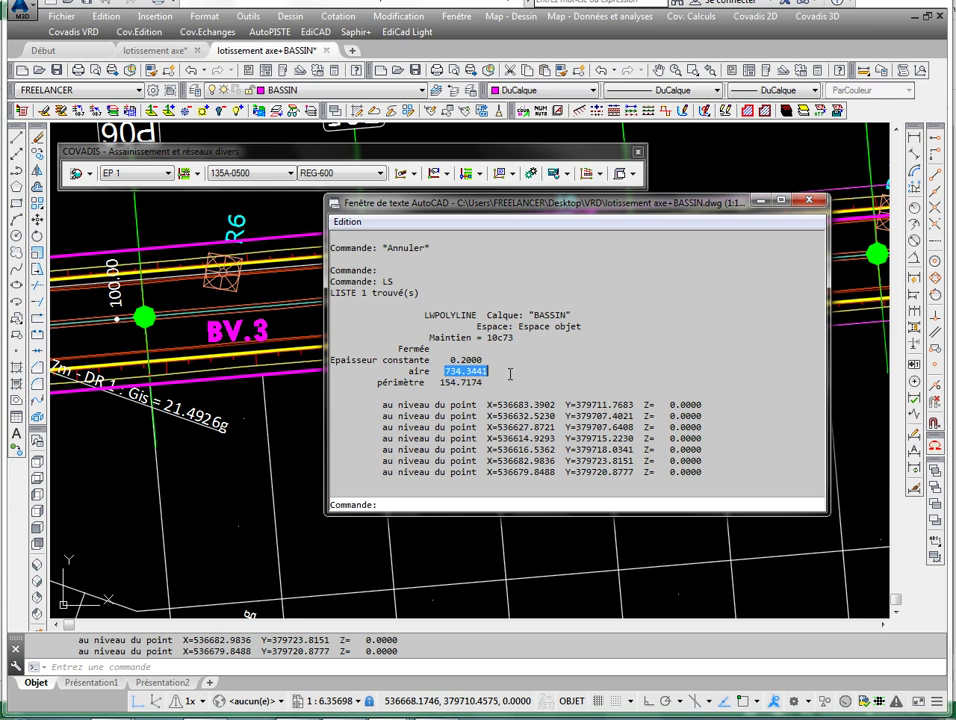
# - Paste the BV.3 area into M28 of the Excel sheet and correct its decimal separator to read 734,3441
pyautogui.hotkey('alt', 'Tab')
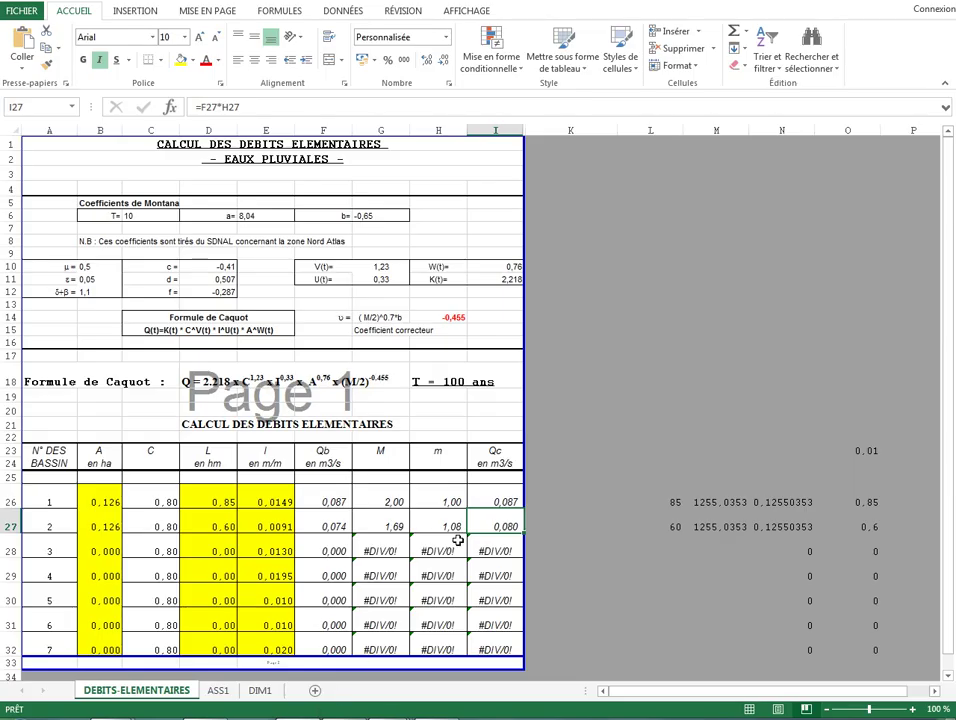
pyautogui.click(750, 552)
pyautogui.rightClick(726, 547)
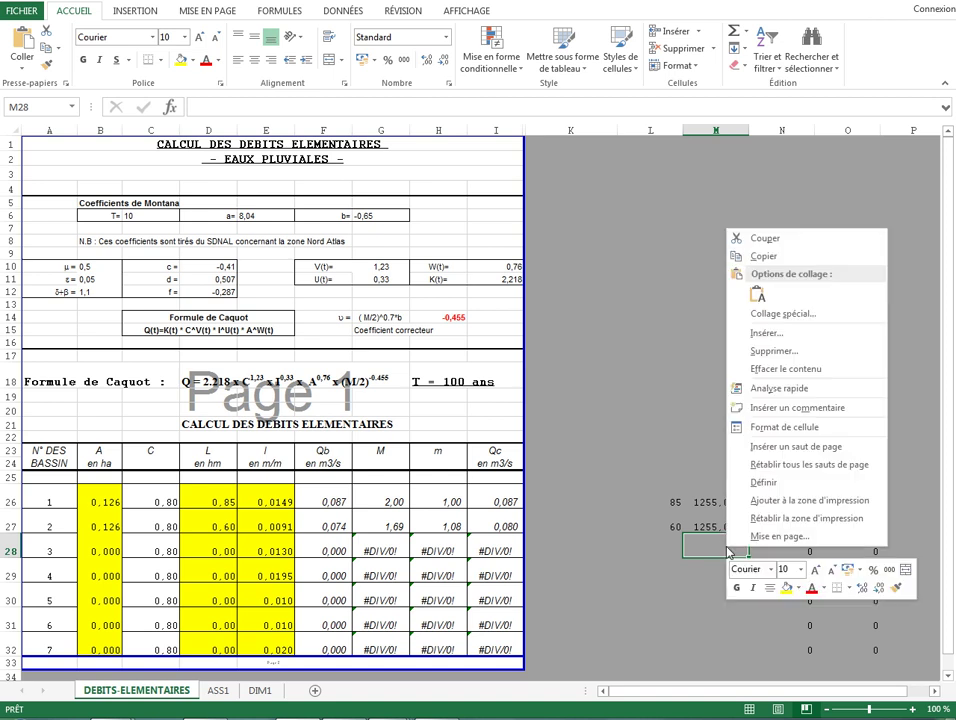
pyautogui.click(757, 297)
pyautogui.click(779, 551)
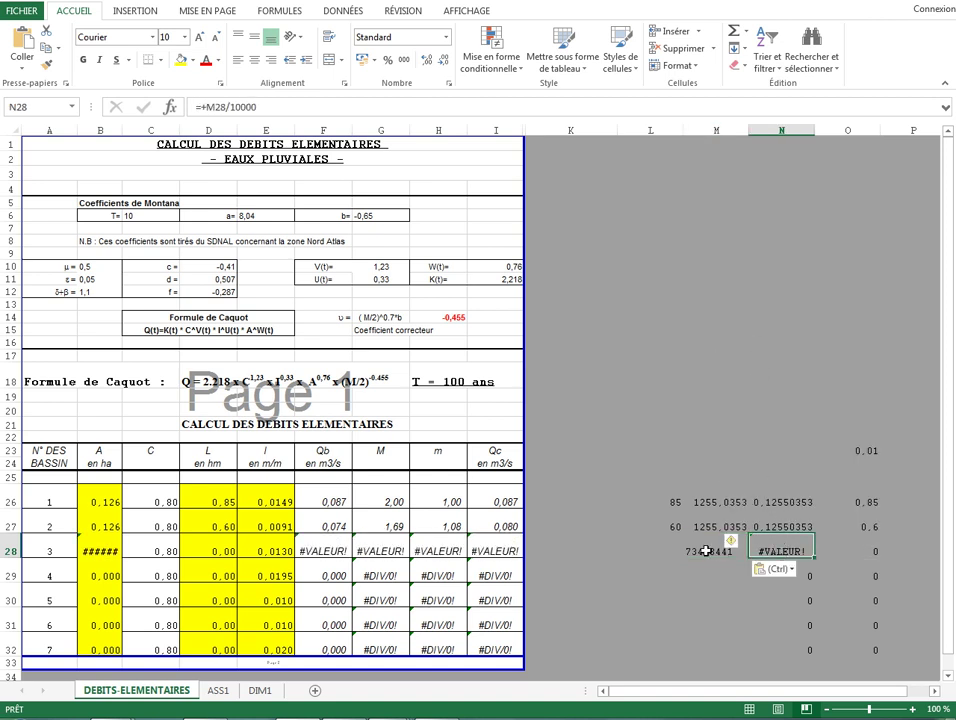
pyautogui.doubleClick(726, 549)
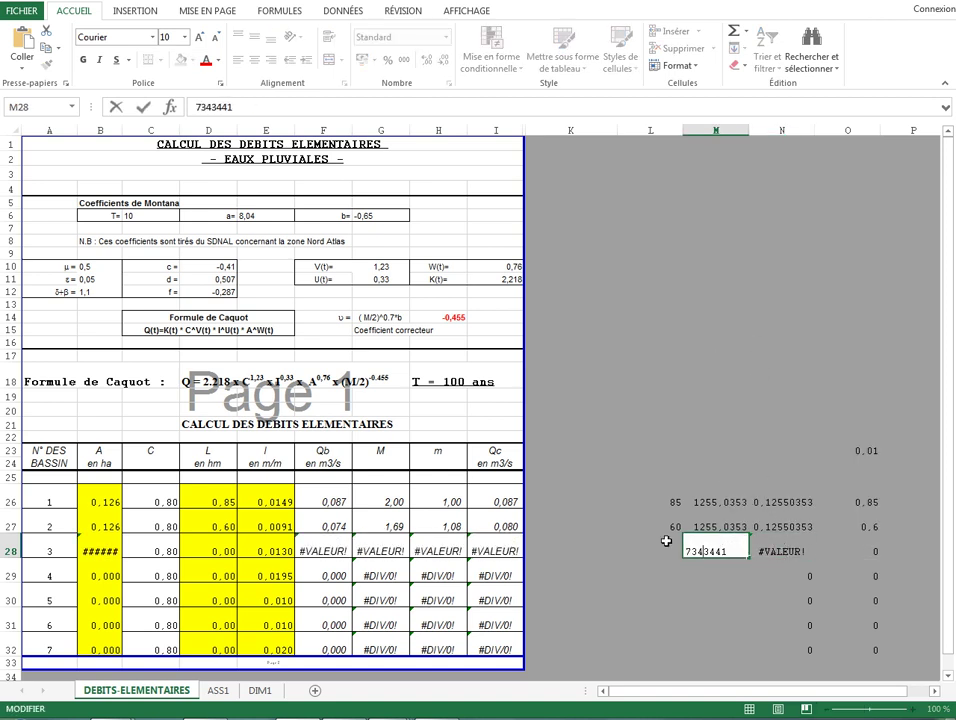
pyautogui.press('Return')
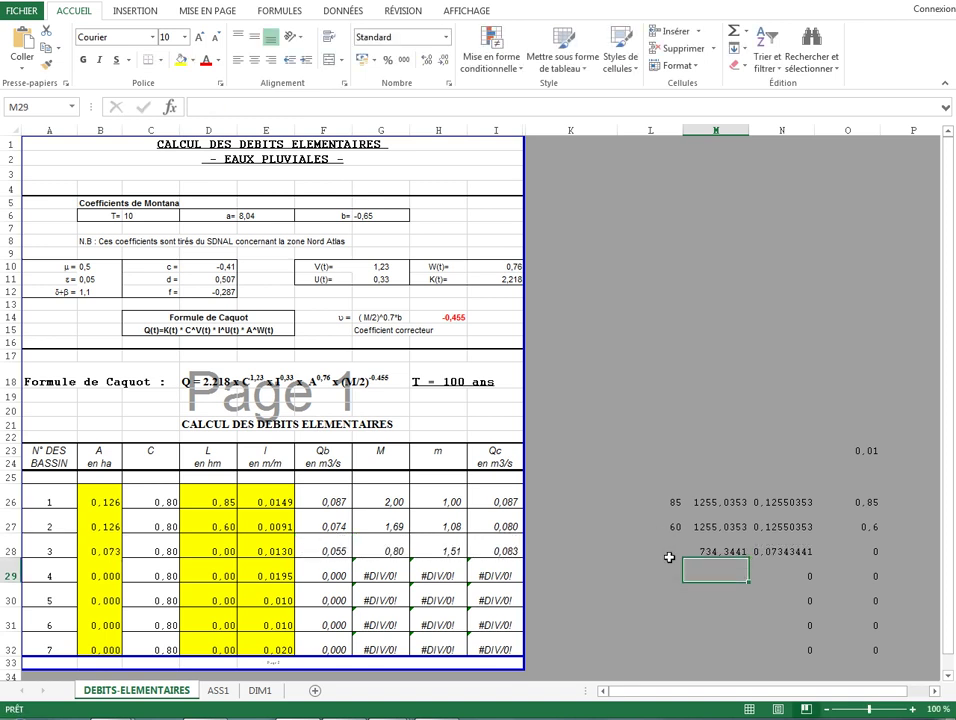
# - Return to the AutoCAD drawing and start a polyline at the BV.3 boundary corner beside manhole R5
pyautogui.click(669, 559)
pyautogui.hotkey('alt', 'Tab')
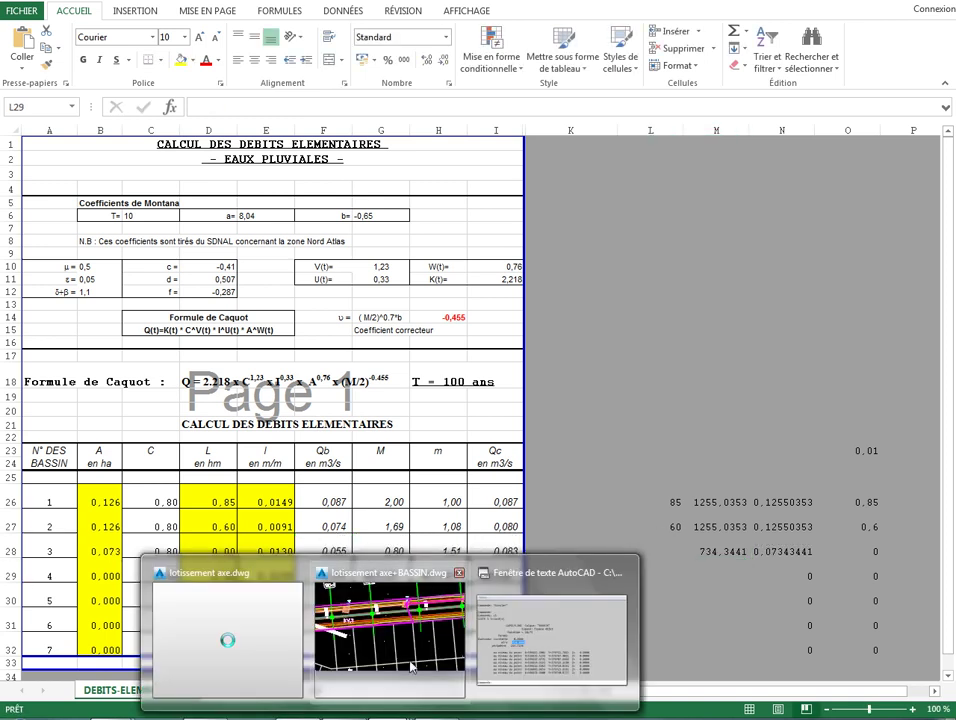
pyautogui.press('Escape')
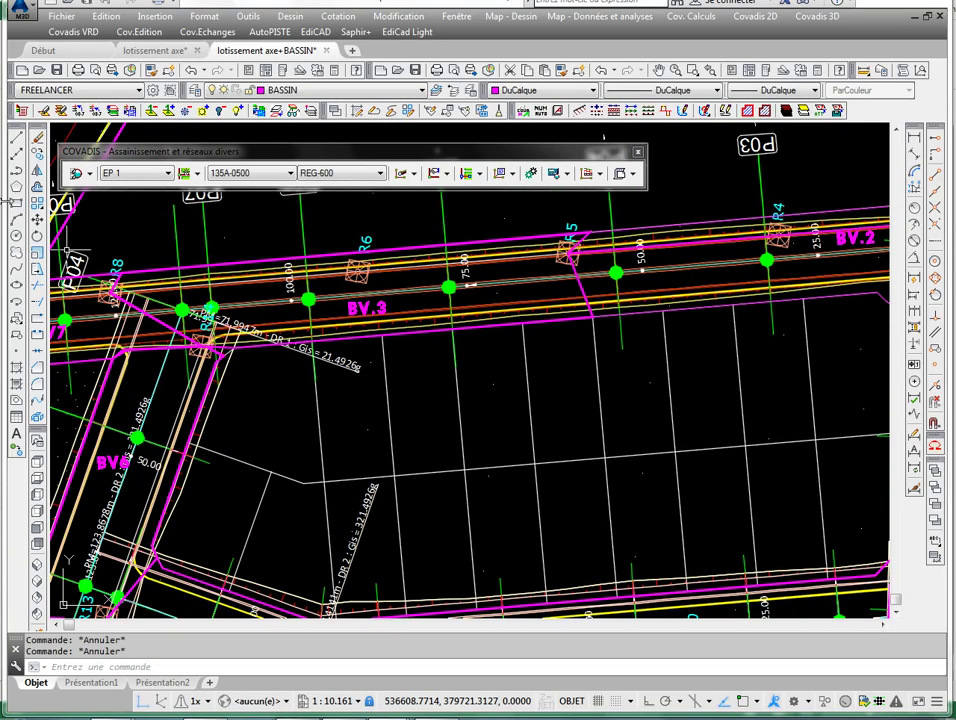
pyautogui.click(15, 170)
pyautogui.scroll(10, 560, 270)
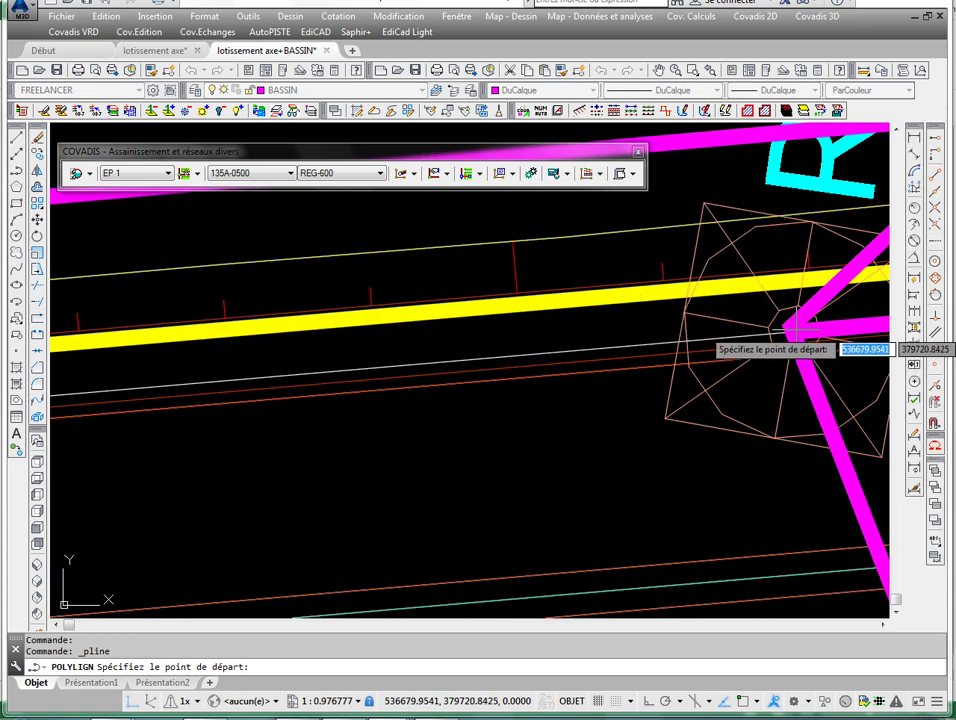
pyautogui.click(700, 330)
# - End the polyline at the BV.3 corner beside manhole R8, making it about 65 m long
pyautogui.scroll(-3, 574, 312)
pyautogui.moveTo(574, 312)
pyautogui.mouseDown(button='middle')
pyautogui.moveTo(604, 294)
pyautogui.moveTo(874, 303)
pyautogui.moveTo(848, 196)
pyautogui.mouseUp(button='middle')
pyautogui.scroll(-2, 800, 380)
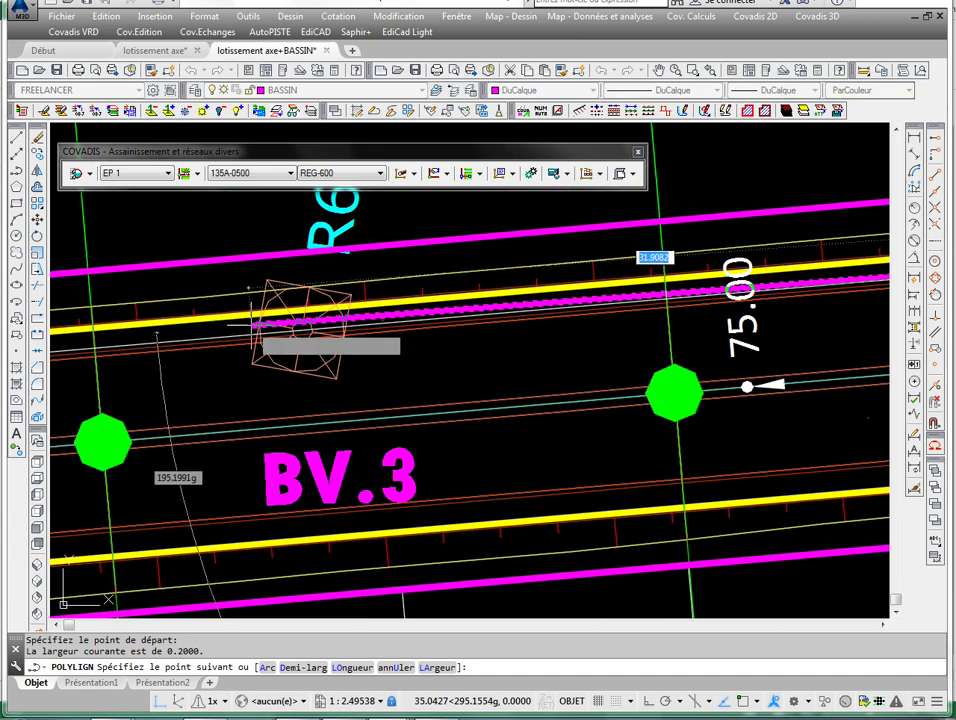
pyautogui.scroll(-2, 255, 325)
pyautogui.moveTo(370, 320)
pyautogui.mouseDown(button='middle')
pyautogui.moveTo(579, 373)
pyautogui.moveTo(660, 343)
pyautogui.mouseUp(button='middle')
pyautogui.scroll(-4, 512, 304)
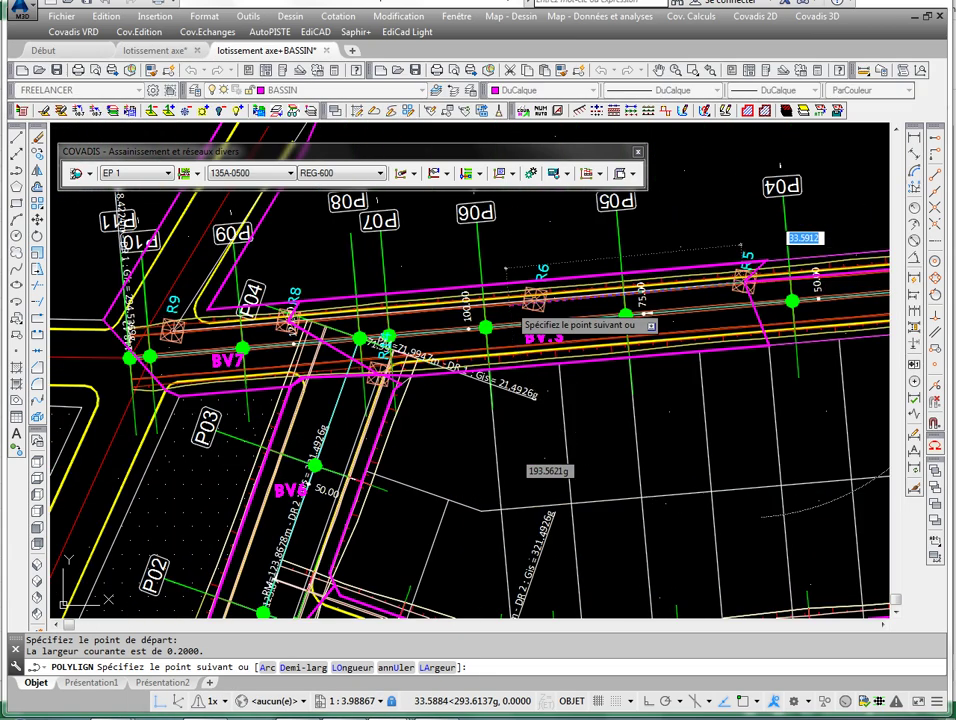
pyautogui.scroll(6, 300, 319)
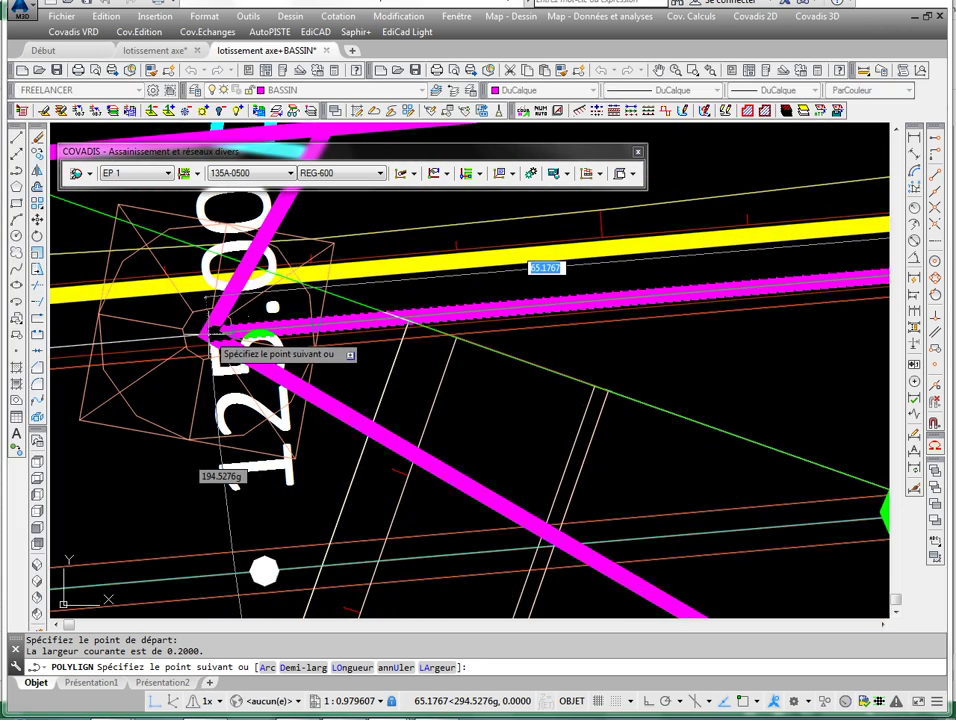
pyautogui.press('Escape')
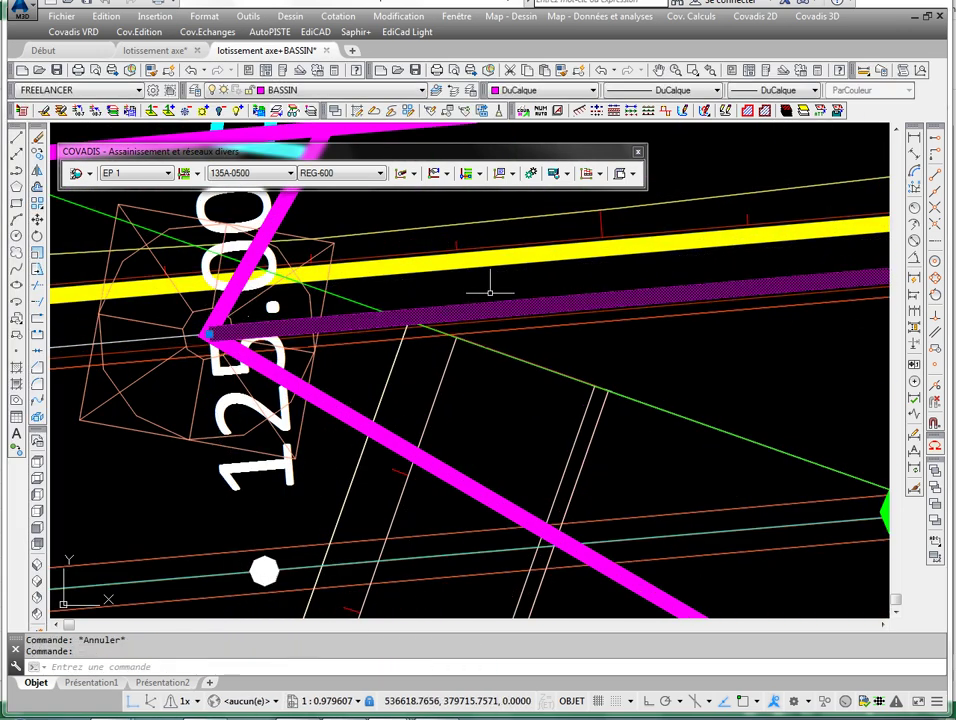
# - List the new BV.3 polyline's properties with the LS command and return to the Excel sheet
pyautogui.press('Return')
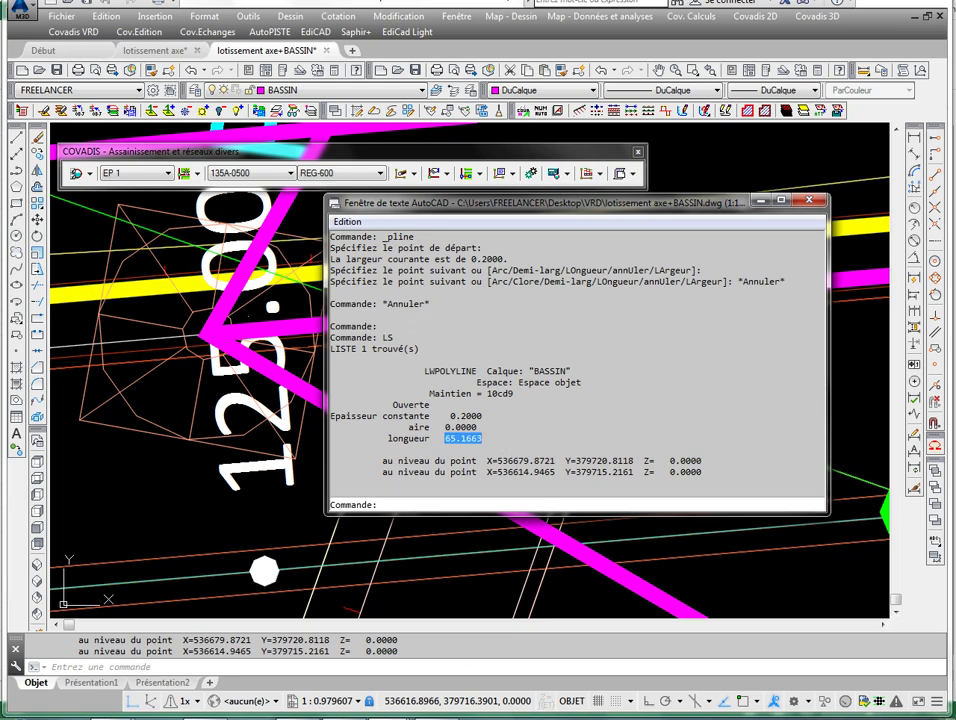
pyautogui.hotkey('alt', 'Tab')
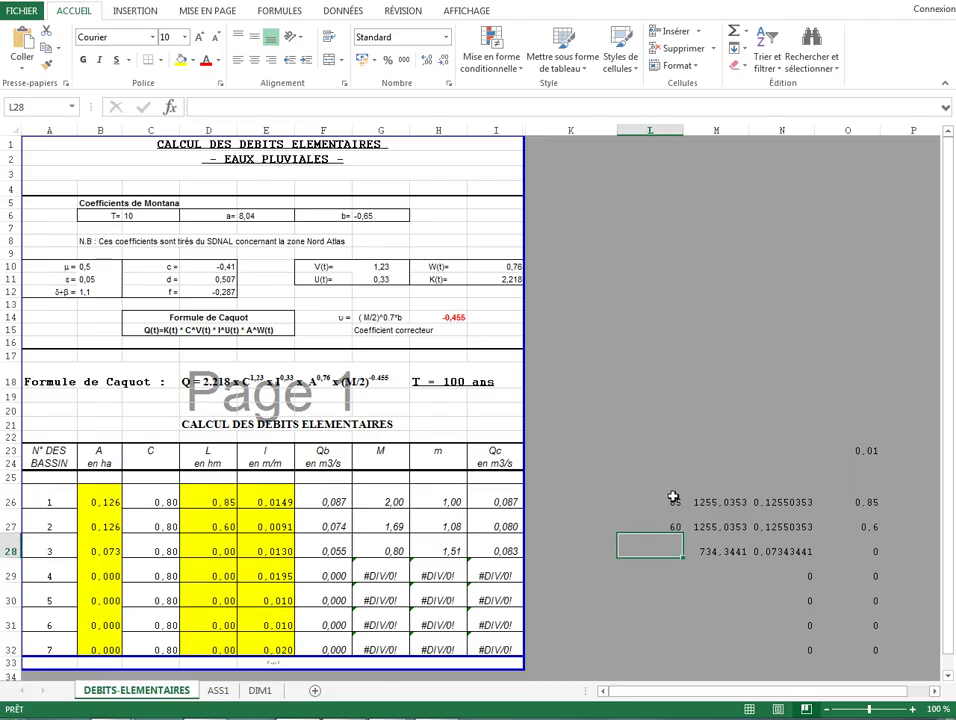
pyautogui.press('Up')
pyautogui.press('Up')
pyautogui.press('Up')
pyautogui.doubleClick(678, 500)
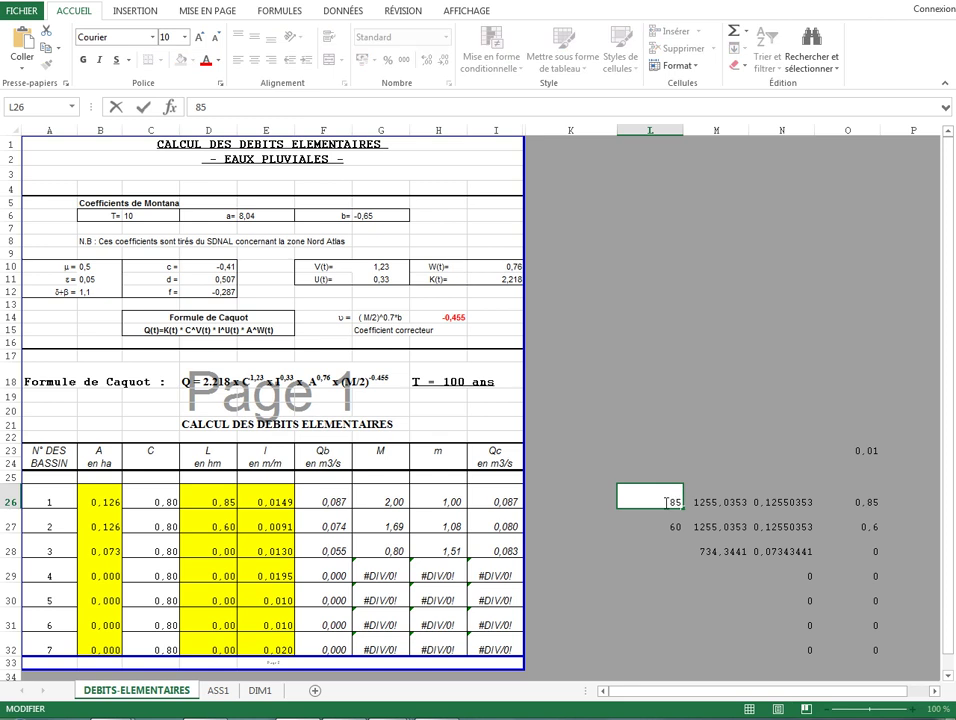
pyautogui.moveTo(678, 500); pyautogui.dragTo(736, 508)
pyautogui.write('65')
pyautogui.press('Escape')
# - Enter 65 as basin 3's length in L28
pyautogui.click(668, 565)
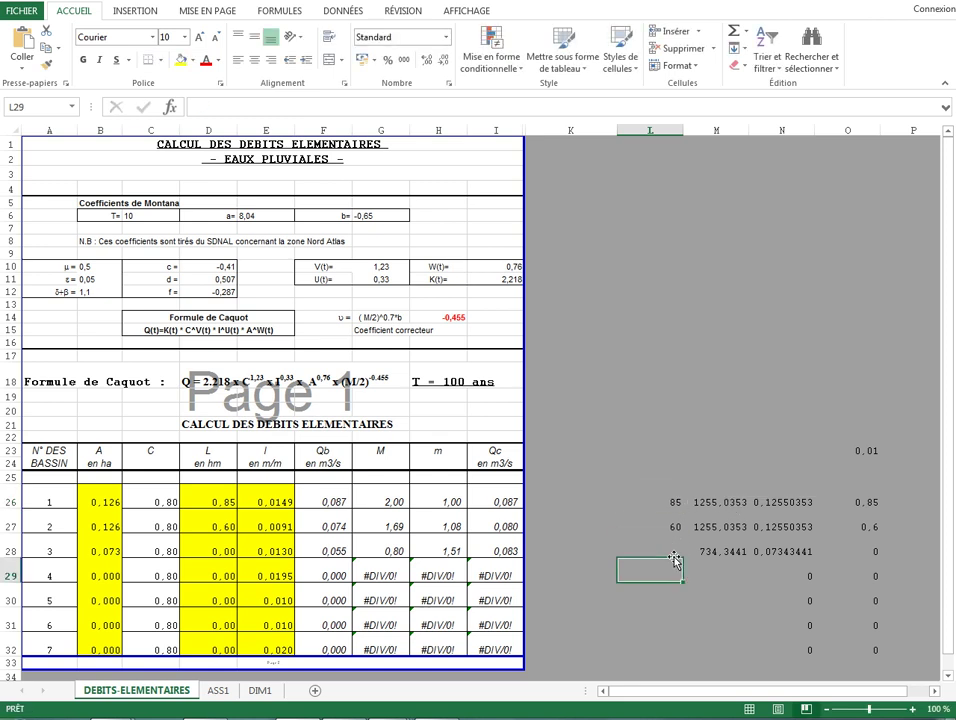
pyautogui.press('Up')
pyautogui.write('65')
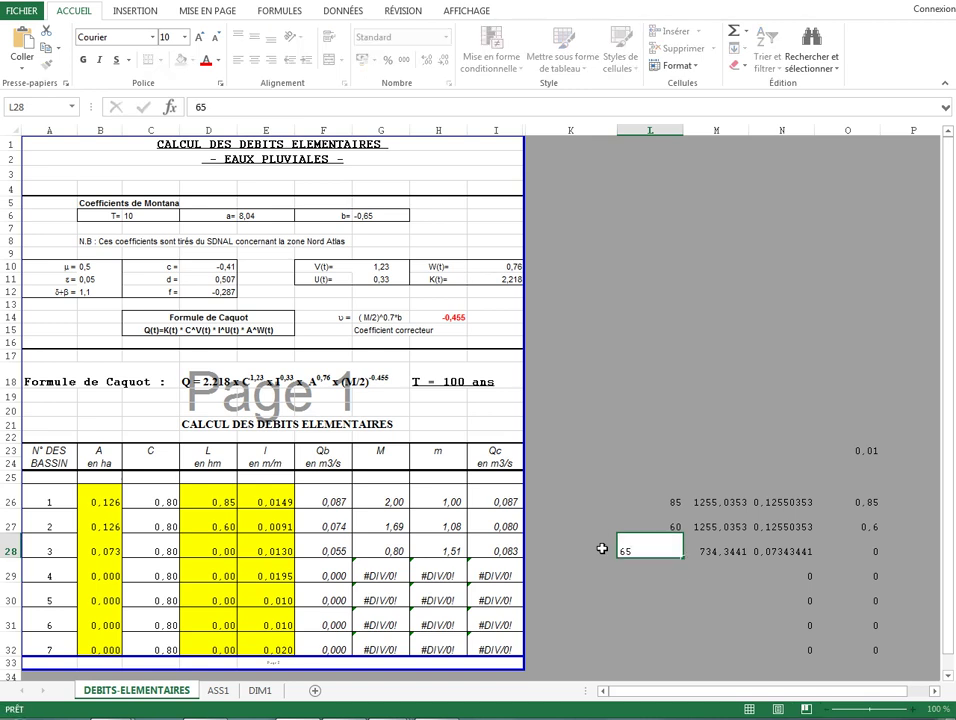
pyautogui.press('Return')
# - Check basin 3's area, length and slope cells in row 28 of the Excel sheet
pyautogui.click(88, 545)
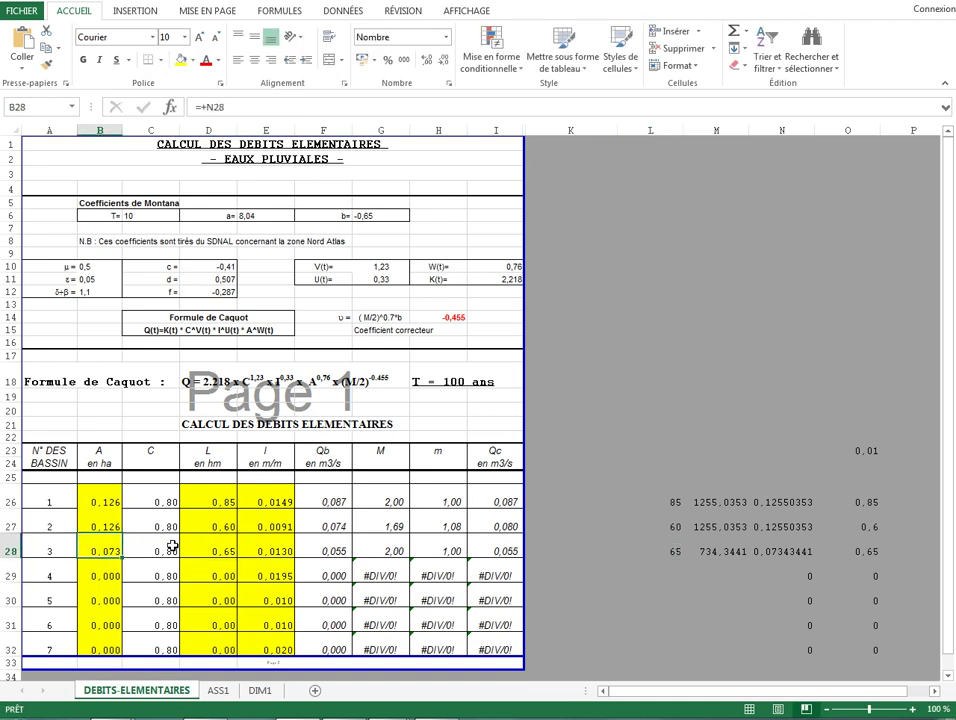
pyautogui.click(210, 548)
pyautogui.click(267, 548)
# - Switch to the lotissement axe+BASSIN drawing in AutoCAD and examine the road axis running through basin BV.3
pyautogui.moveTo(389, 709)
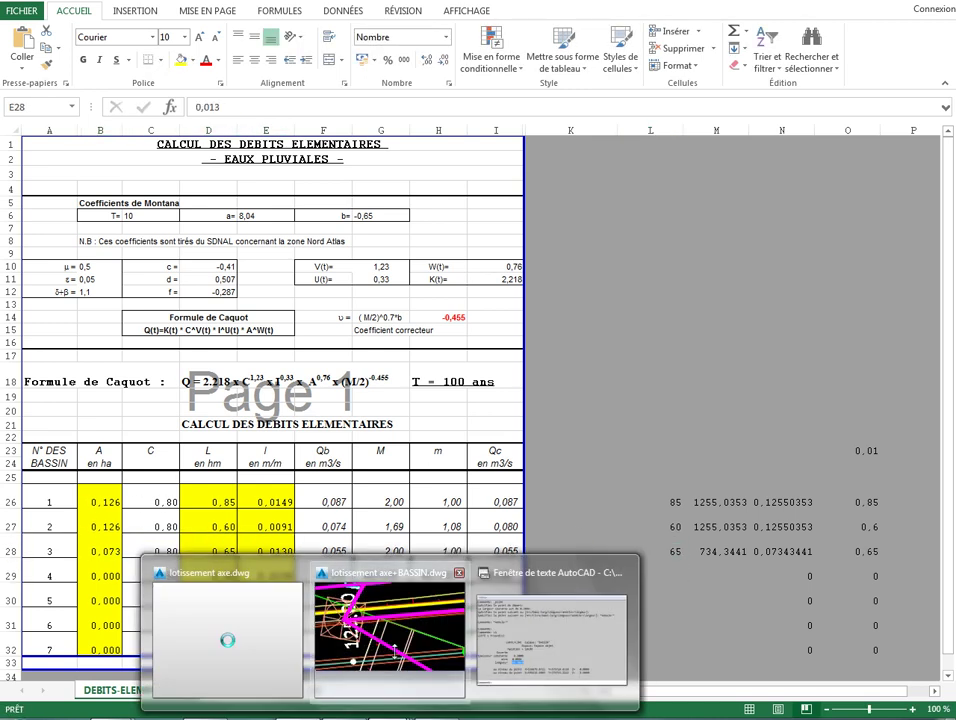
pyautogui.click(390, 650)
pyautogui.scroll(-4, 261, 354)
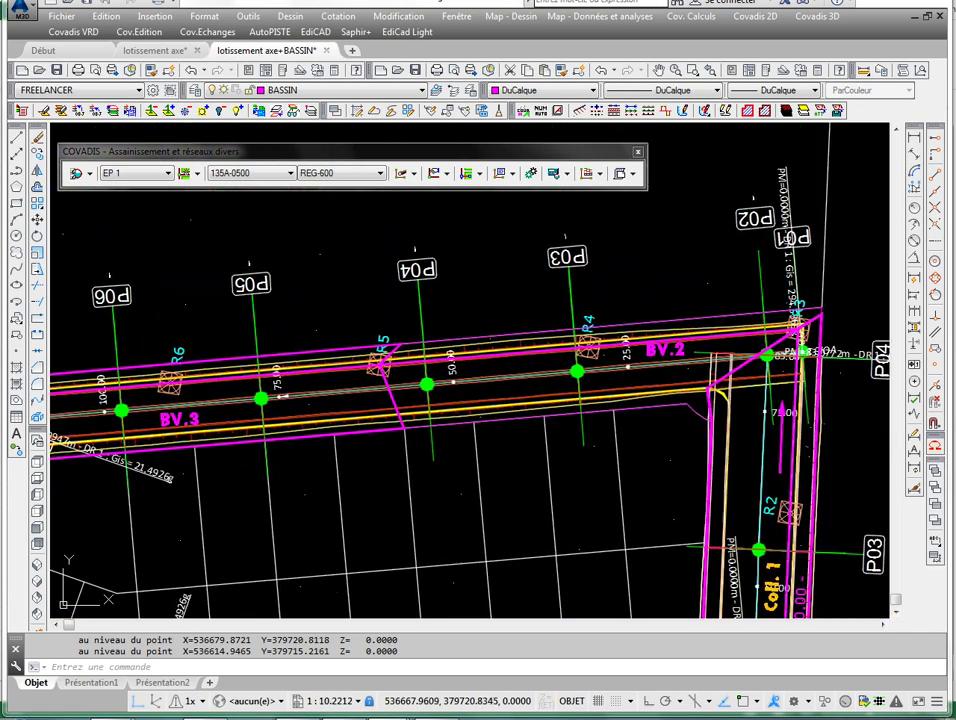
pyautogui.scroll(-3, 330, 355)
pyautogui.scroll(6, 420, 355)
pyautogui.scroll(-3, 460, 355)
pyautogui.scroll(-1, 461, 355)
pyautogui.scroll(1, 300, 330)
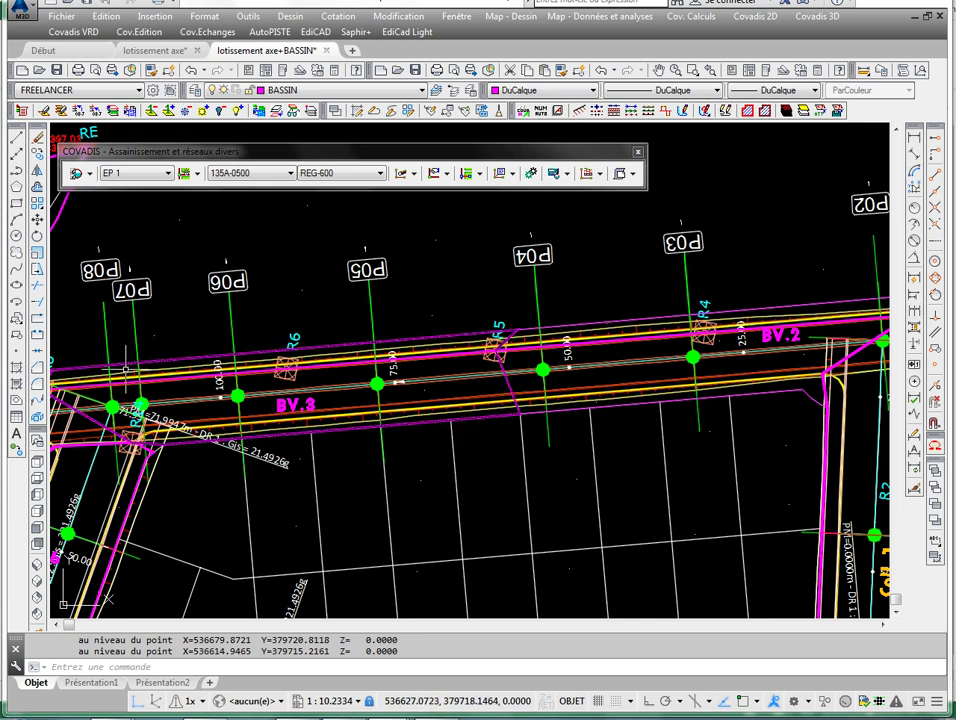
# - Find the longitudinal profile of the road crossing BV.3 and read the slope in its PENTE row
pyautogui.scroll(-10, 180, 370)
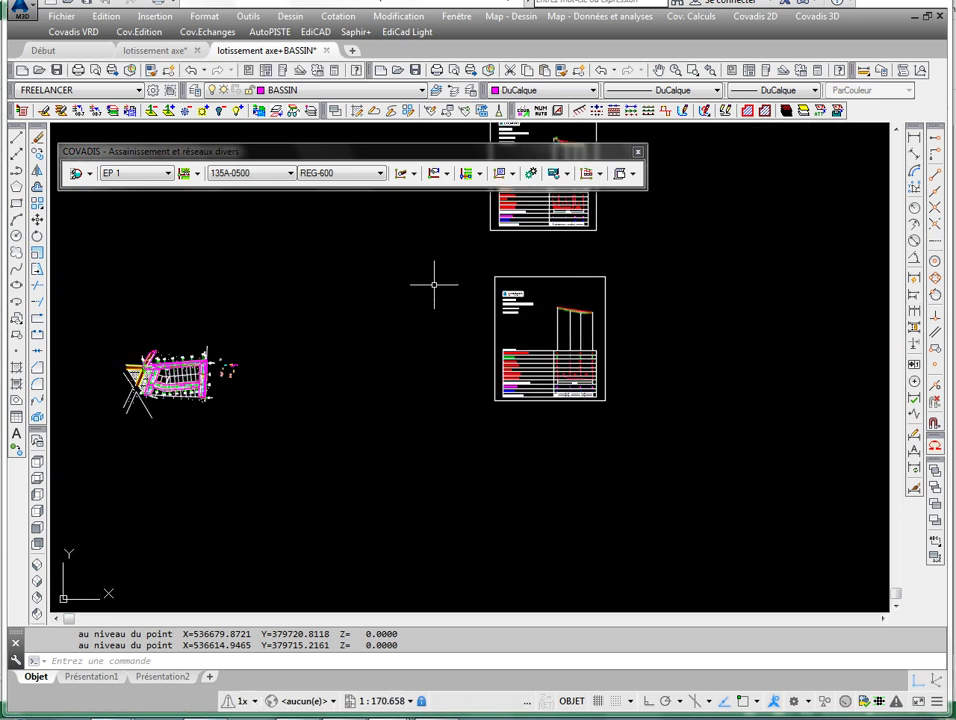
pyautogui.moveTo(435, 284)
pyautogui.mouseDown(button='middle')
pyautogui.moveTo(452, 367)
pyautogui.moveTo(481, 337)
pyautogui.moveTo(440, 300)
pyautogui.moveTo(470, 360)
pyautogui.mouseUp(button='middle')
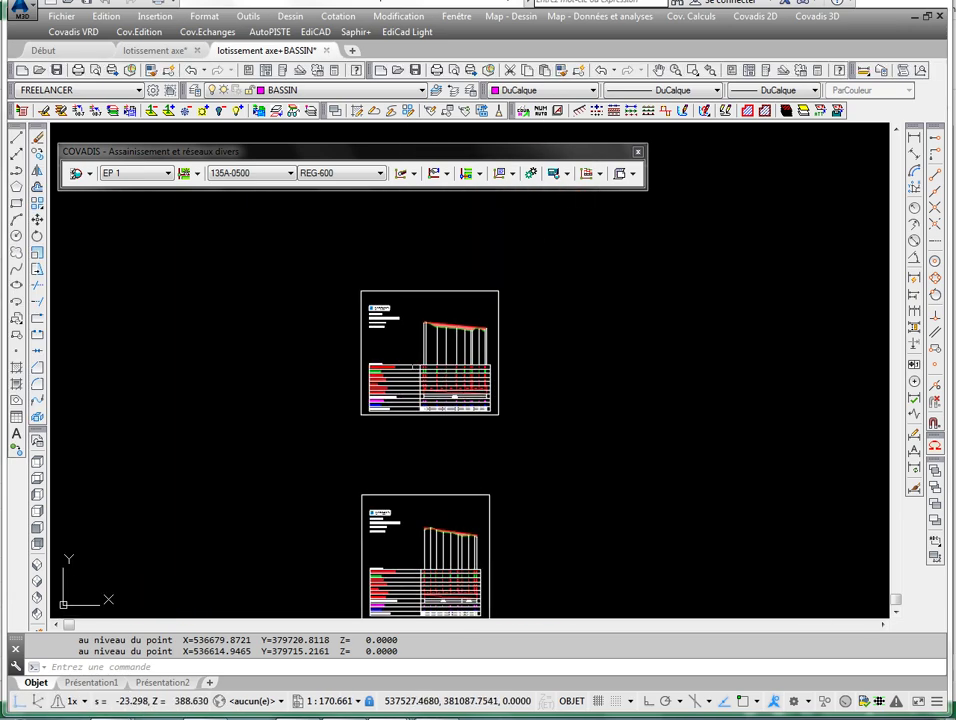
pyautogui.scroll(8, 540, 379)
pyautogui.moveTo(540, 379); pyautogui.dragTo(435, 369, button='middle')
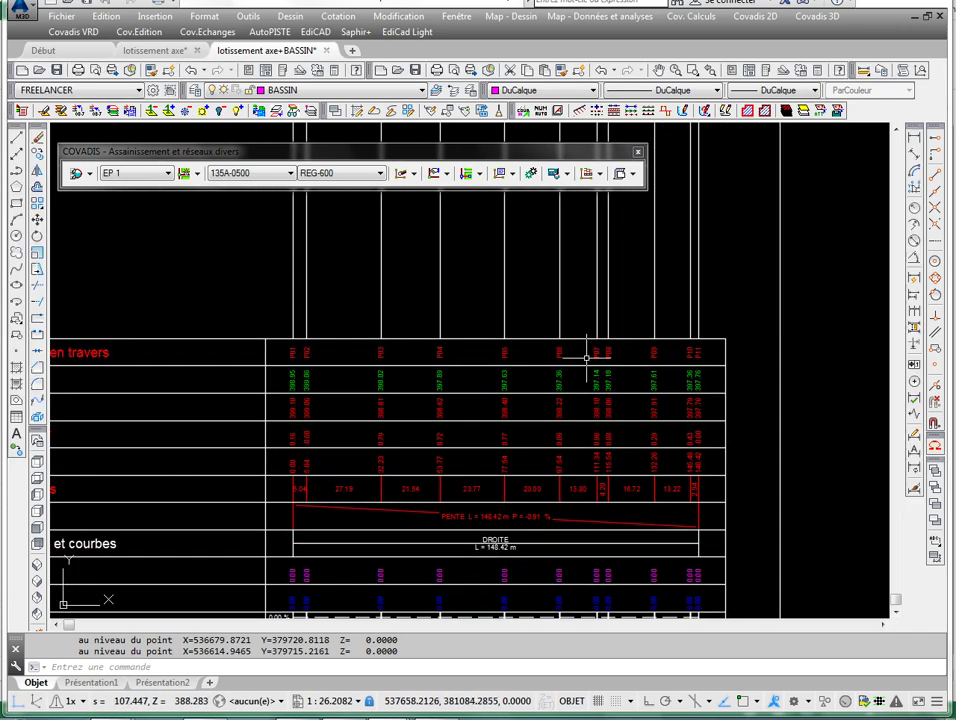
pyautogui.moveTo(521, 461); pyautogui.dragTo(536, 286, button='middle')
pyautogui.scroll(2, 494, 337)
pyautogui.scroll(-2, 303, 341)
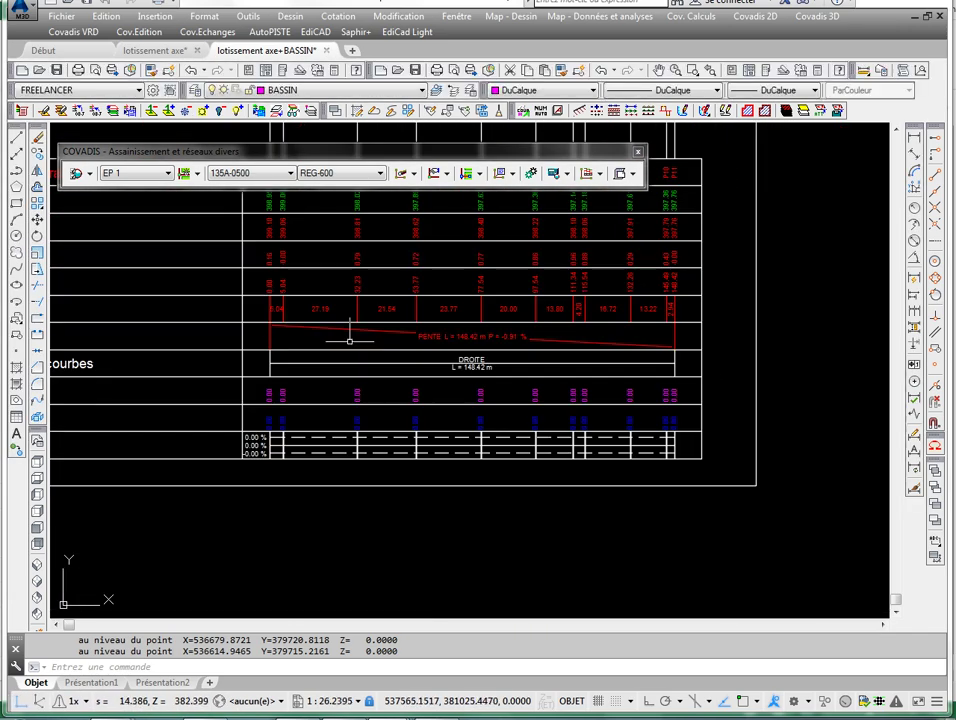
# - Return to the Excel sheet and set basin 3's slope in E28 to 0,0091
pyautogui.hotkey('alt', 'Tab')
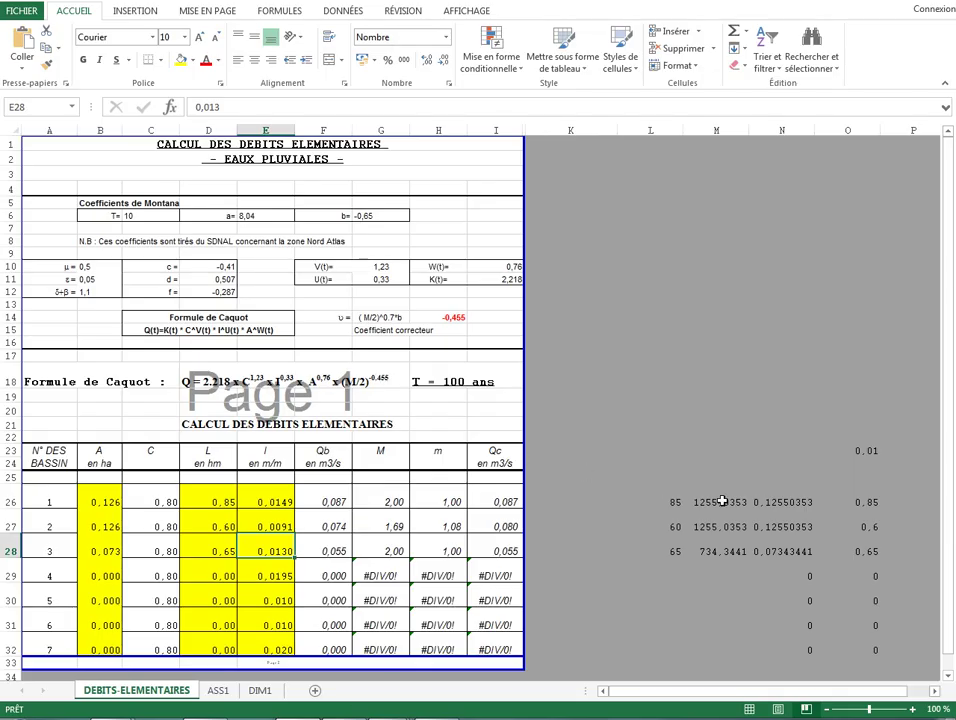
pyautogui.click(674, 575)
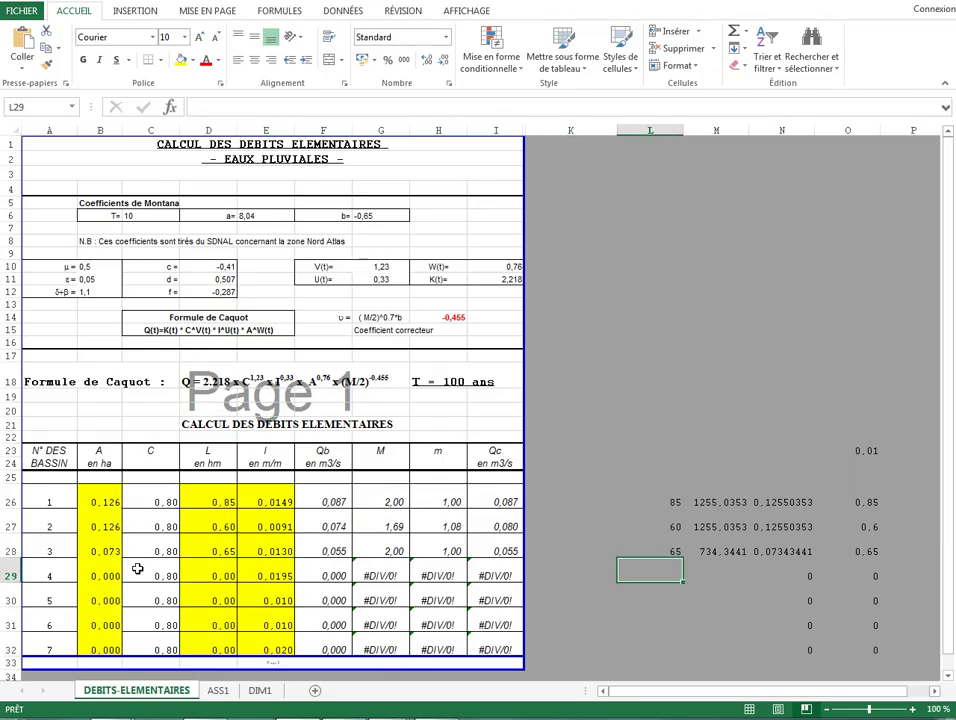
pyautogui.click(271, 542)
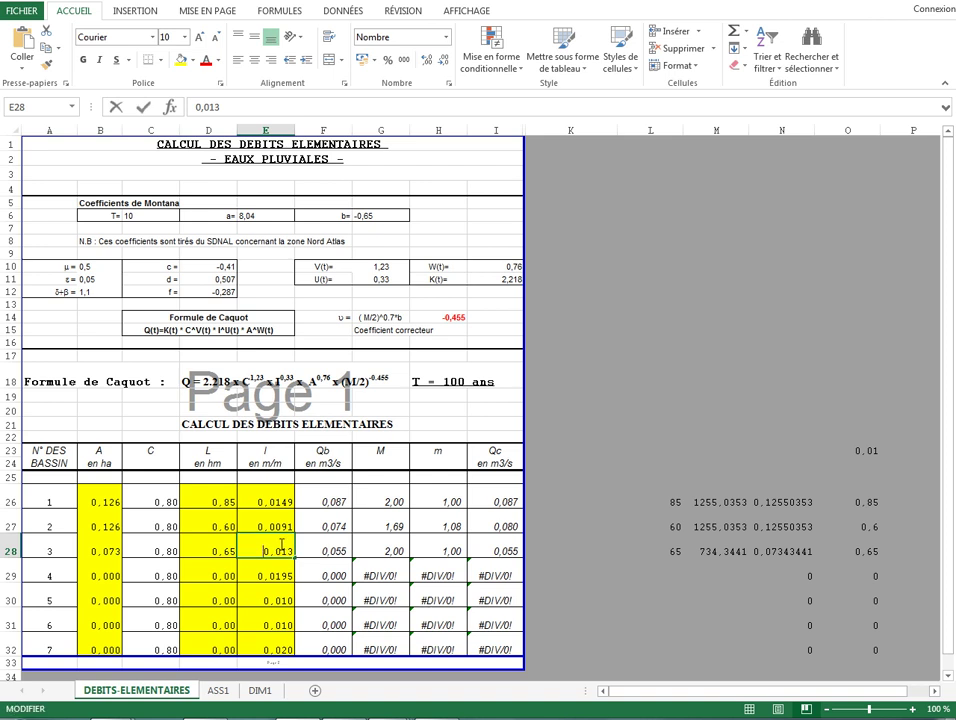
pyautogui.press('Escape')
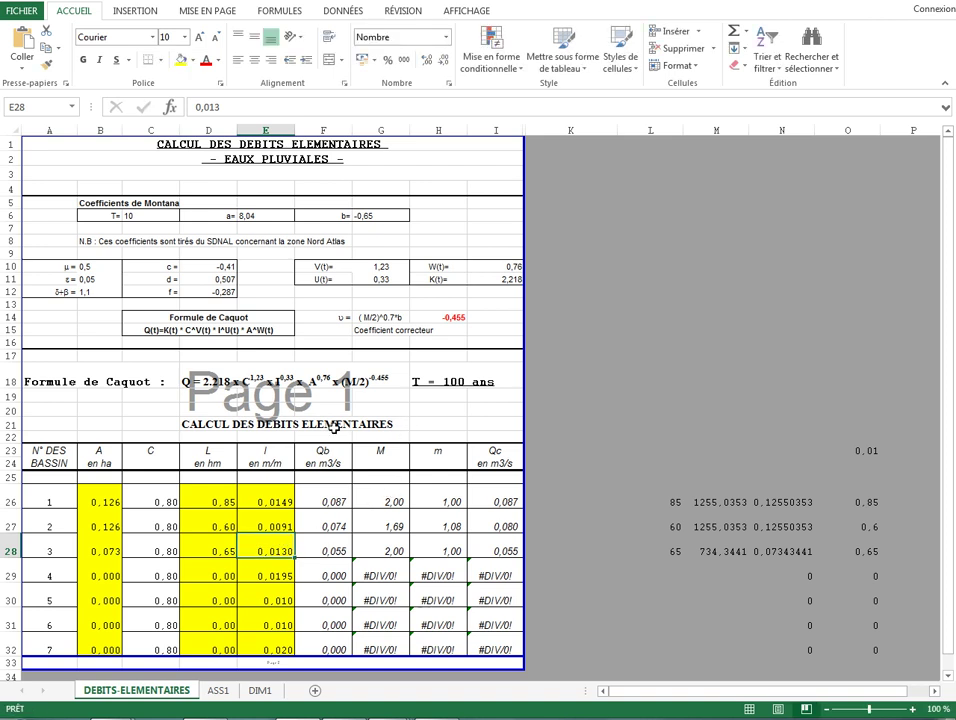
pyautogui.write('0,')
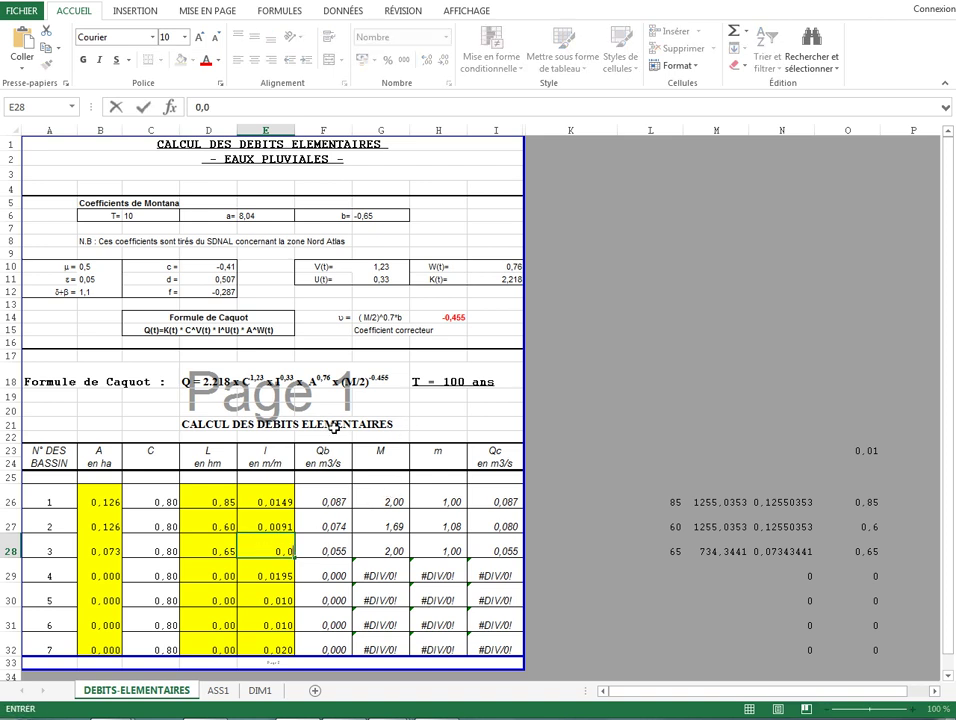
pyautogui.press('Return')
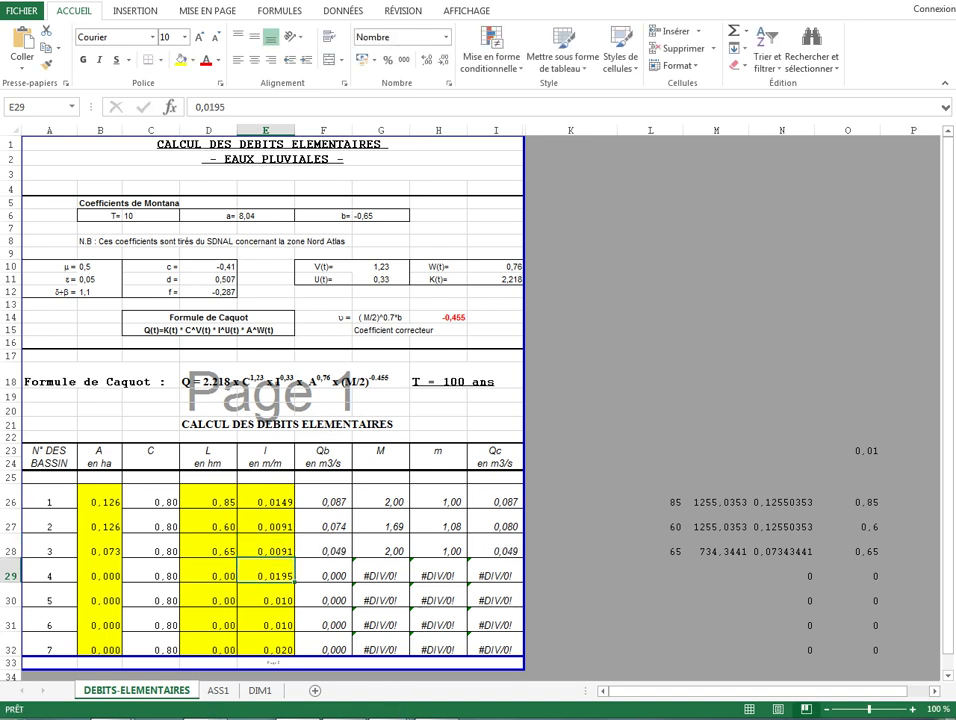
# - Return to the AutoCAD drawing and go back from the profiles to the subdivision plan with the basins
pyautogui.hotkey('alt', 'Tab')
pyautogui.scroll(-6, 431, 446)
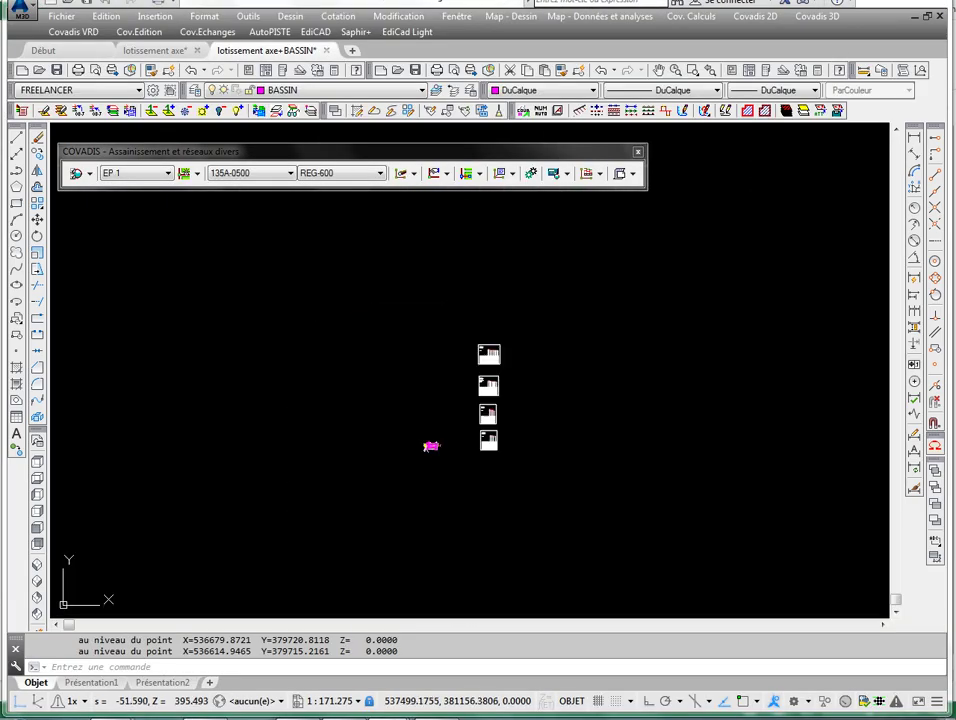
pyautogui.scroll(-3, 364, 360)
pyautogui.moveTo(295, 467); pyautogui.dragTo(521, 356, button='middle')
pyautogui.press('Escape')
pyautogui.scroll(5, 613, 265)
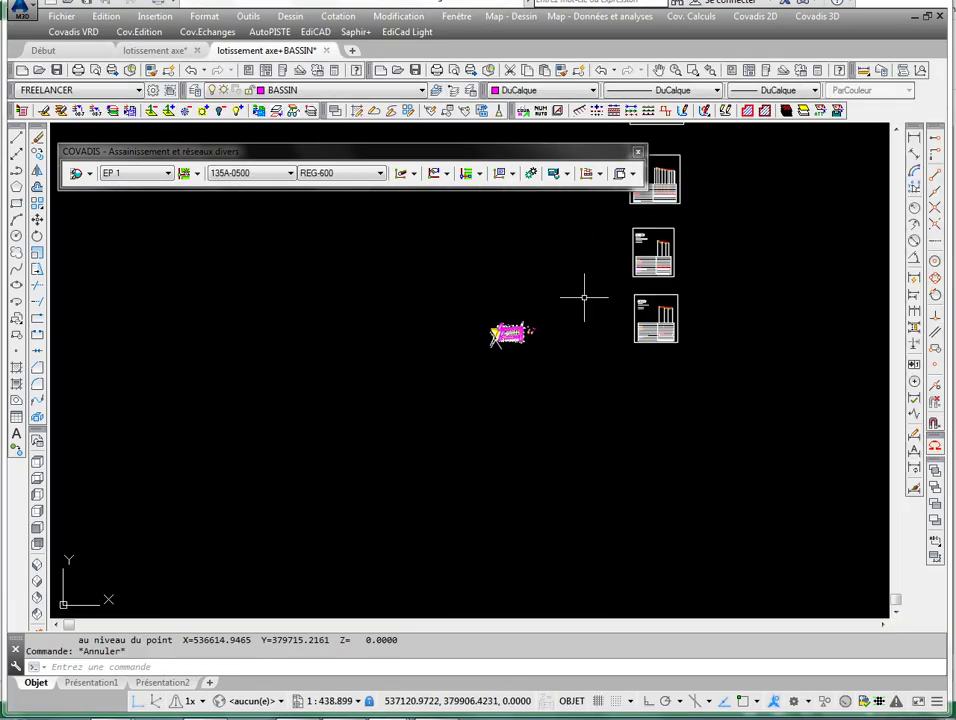
pyautogui.scroll(12, 505, 325)
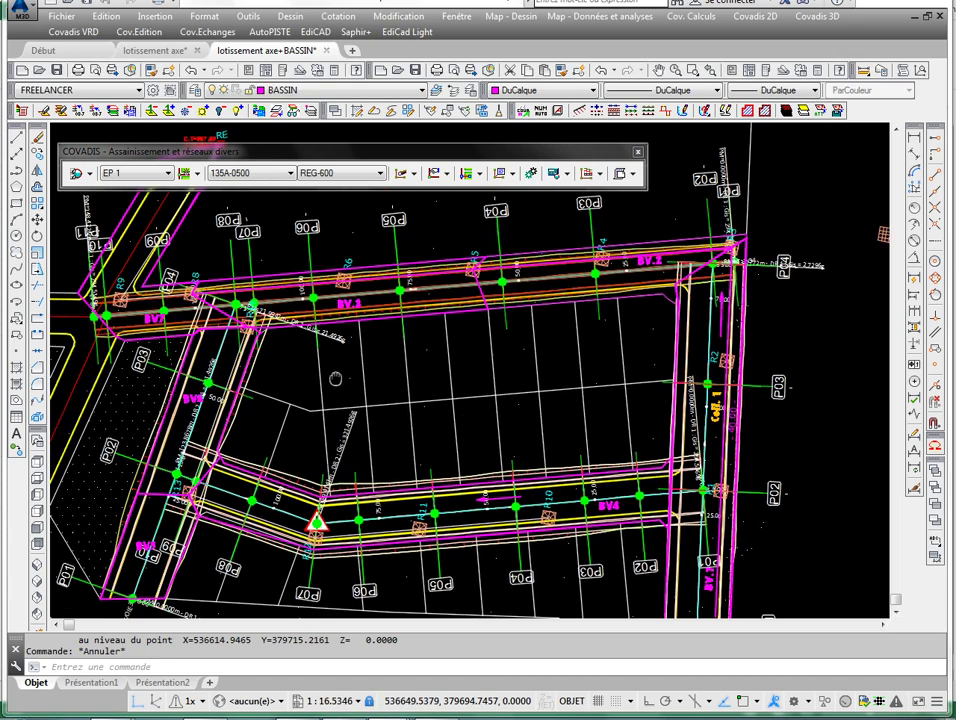
# - List the properties of the closed BV4 basin polyline and copy its area value
pyautogui.scroll(5, 636, 515)
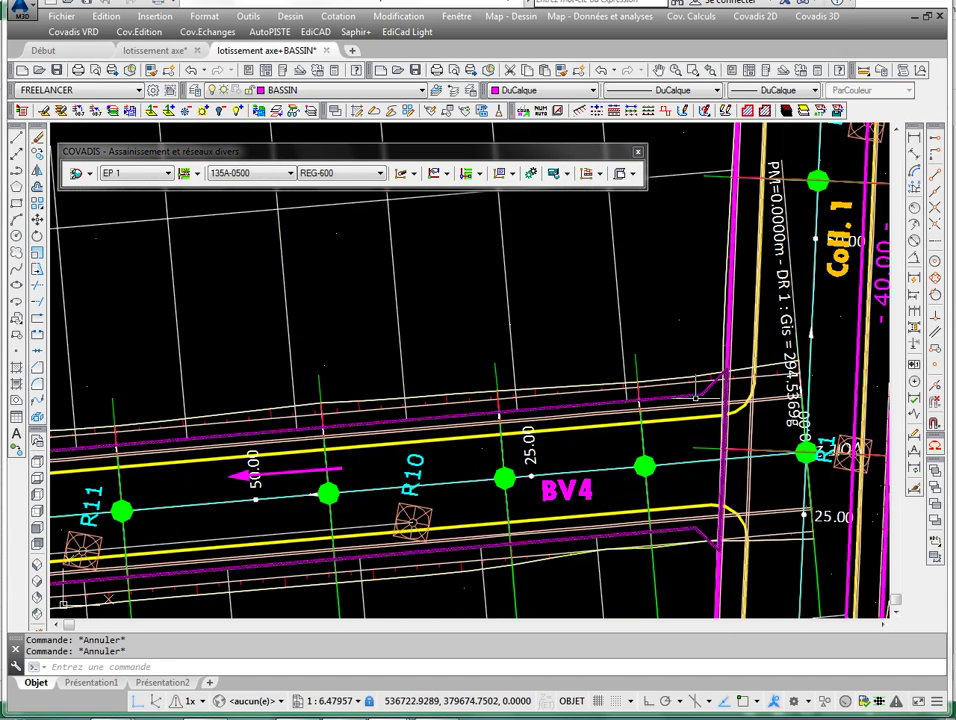
pyautogui.click(698, 396)
pyautogui.write('LS')
pyautogui.press('Return')
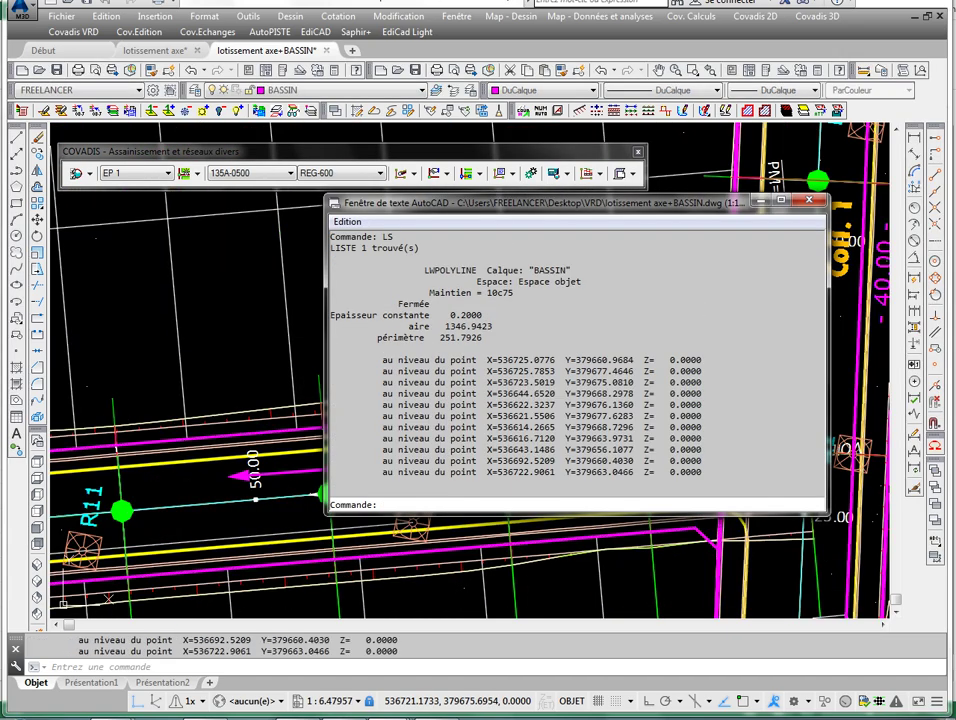
pyautogui.rightClick(480, 324)
pyautogui.click(505, 372)
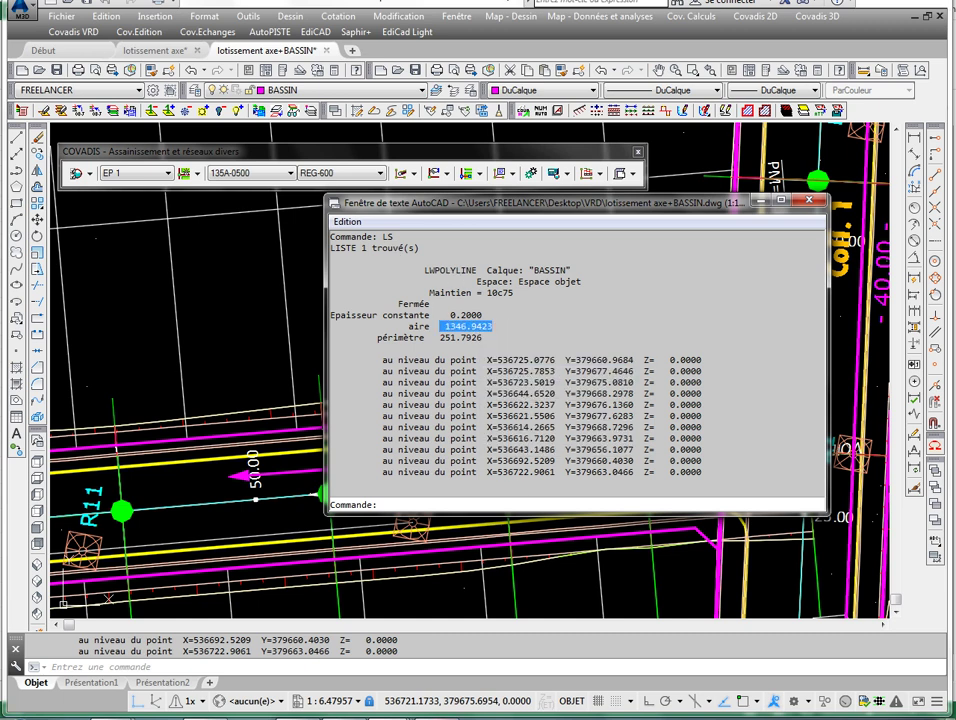
# - Switch to the Excel flow-rate workbook and paste the area into M29 for basin 4, with a decimal comma: 1346,9423
pyautogui.click(357, 714)
pyautogui.click(650, 575)
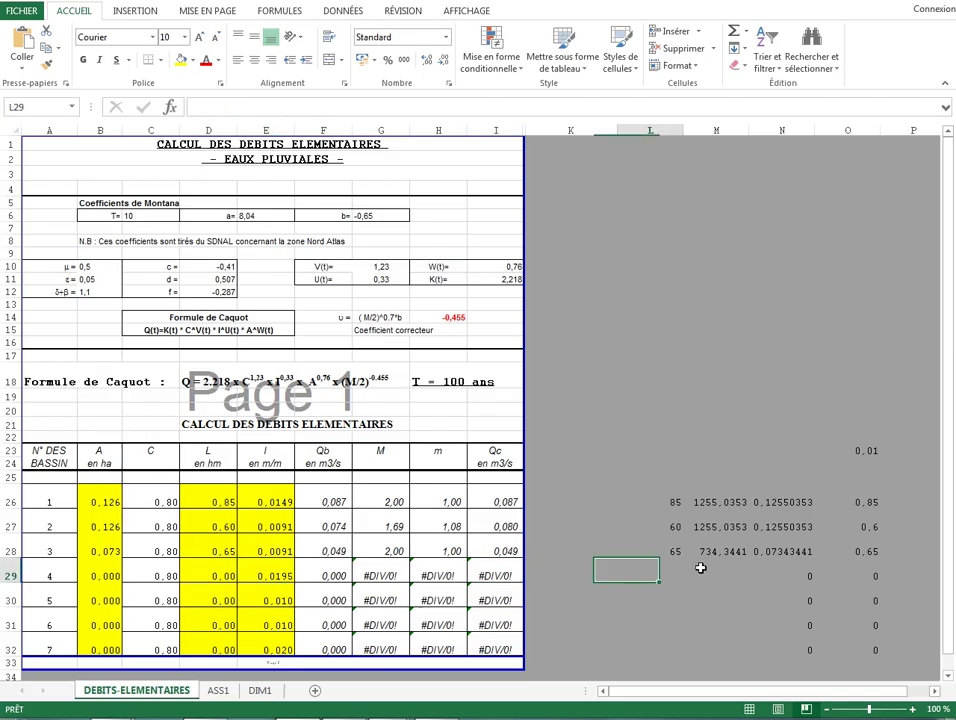
pyautogui.click(720, 573)
pyautogui.rightClick(718, 573)
pyautogui.click(746, 316)
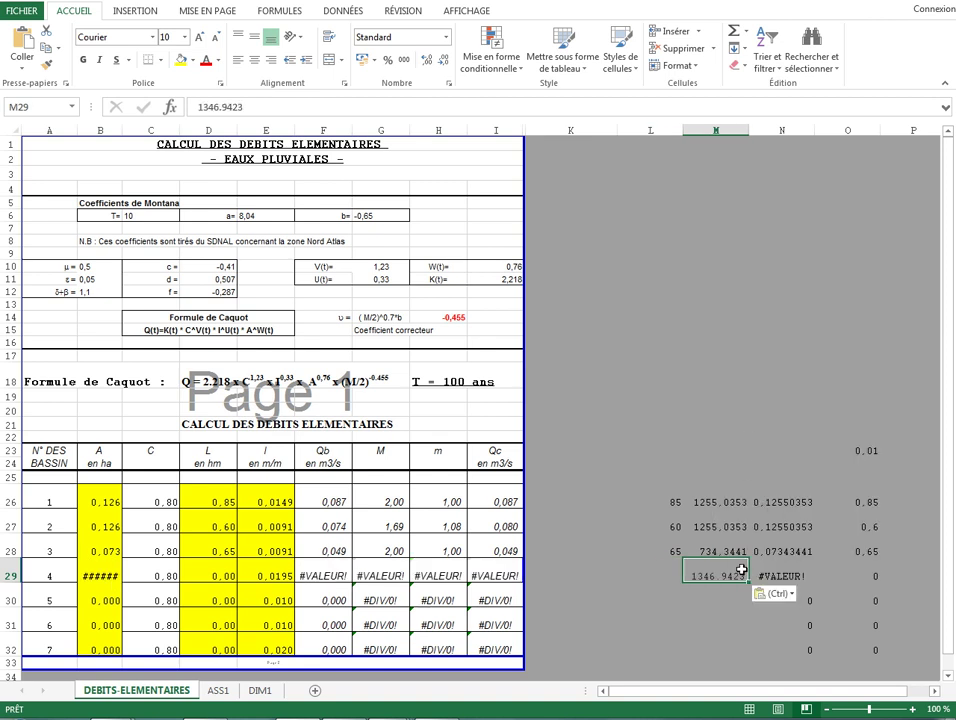
pyautogui.doubleClick(724, 578)
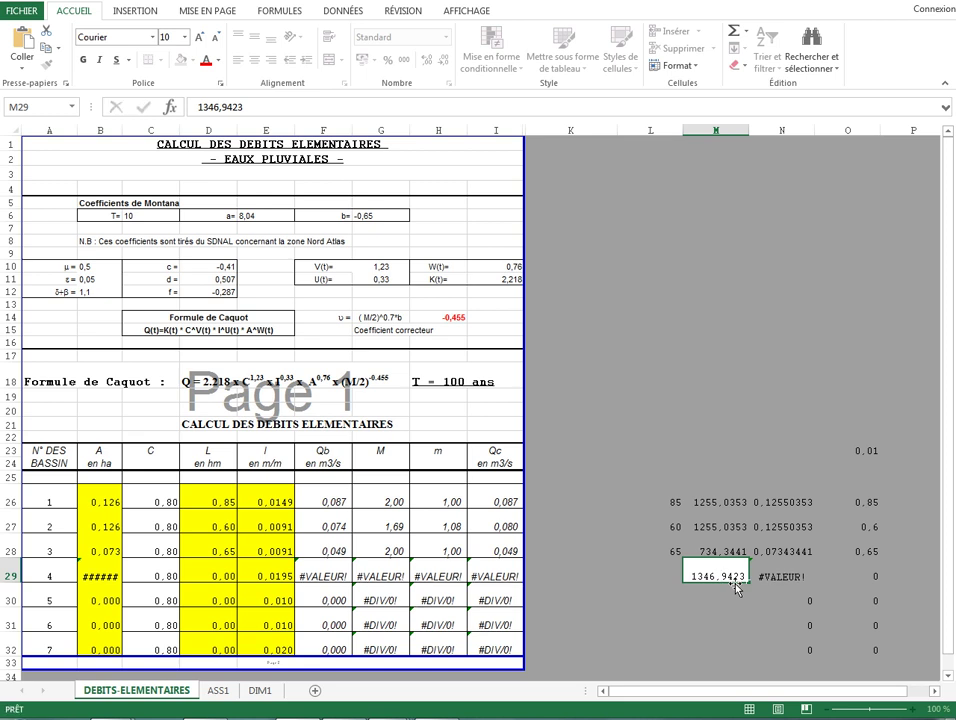
pyautogui.press('Return')
pyautogui.click(675, 577)
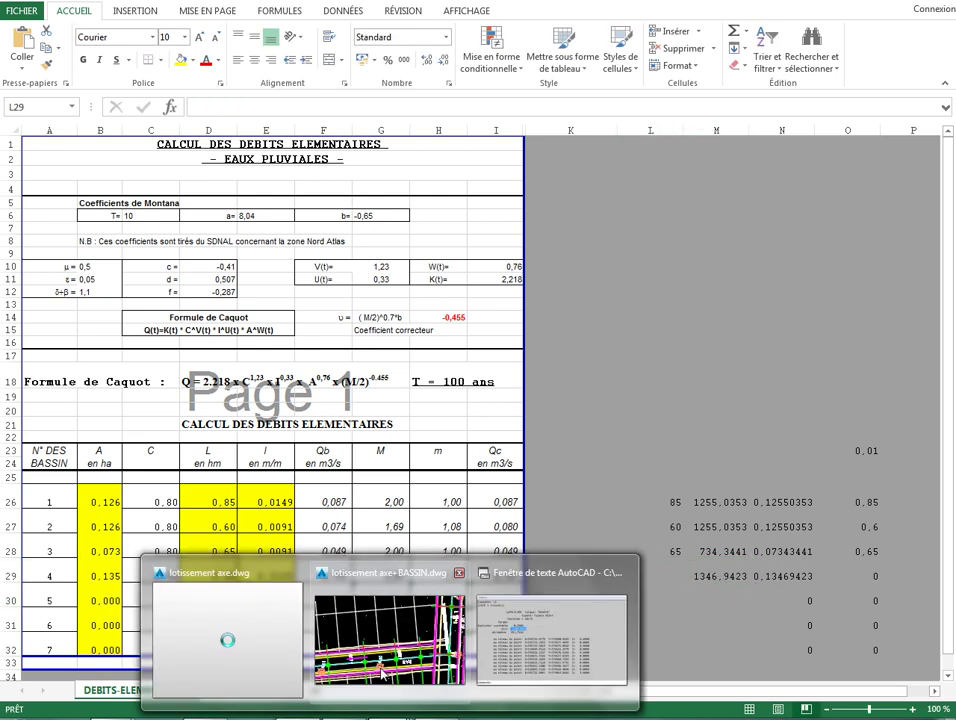
# - Back in the lotissement axe+BASSIN drawing, draw a polyline about 111 m long from BV4's eastern end via inlet R12 to R13
pyautogui.click(395, 636)
pyautogui.scroll(-2, 408, 308)
pyautogui.press('Escape')
pyautogui.press('Escape')
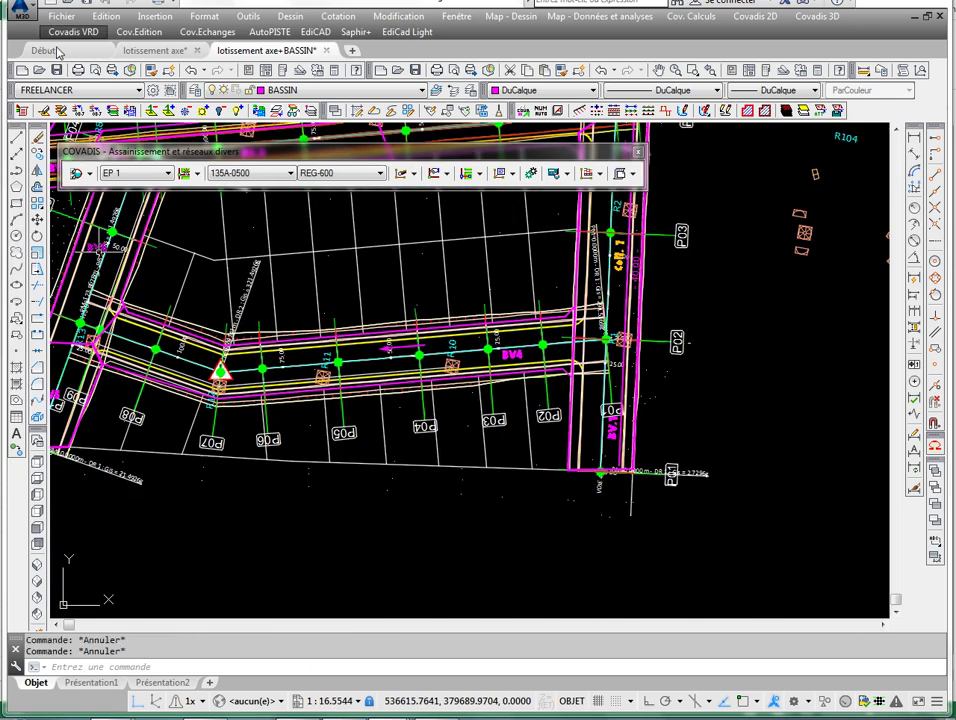
pyautogui.click(17, 137)
pyautogui.scroll(4, 572, 343)
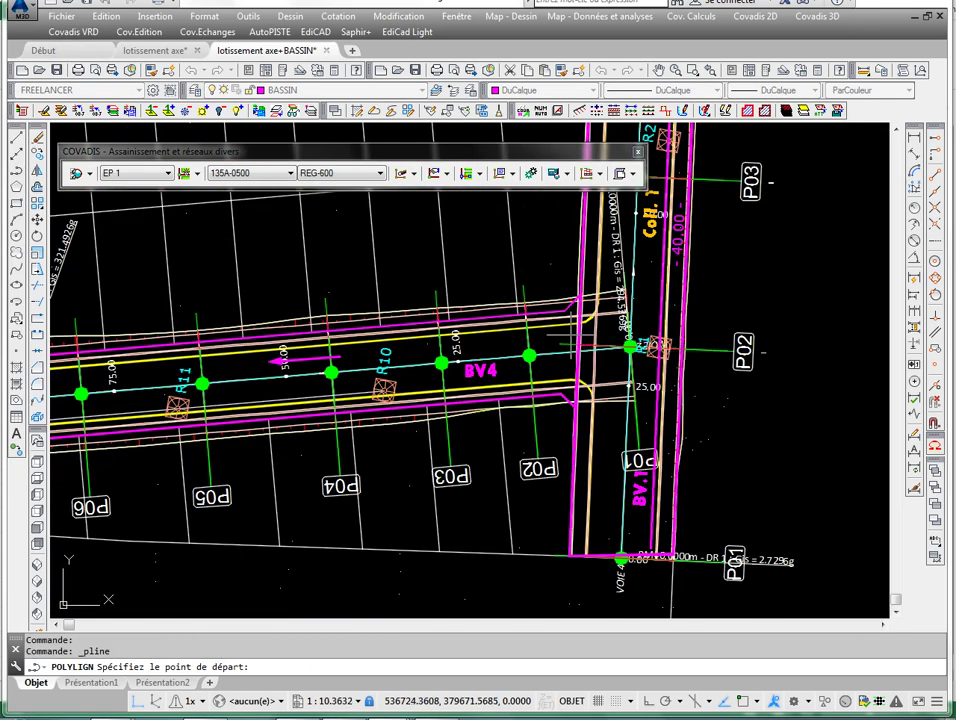
pyautogui.moveTo(555, 440); pyautogui.dragTo(641, 333, button='middle')
pyautogui.scroll(-4, 641, 333)
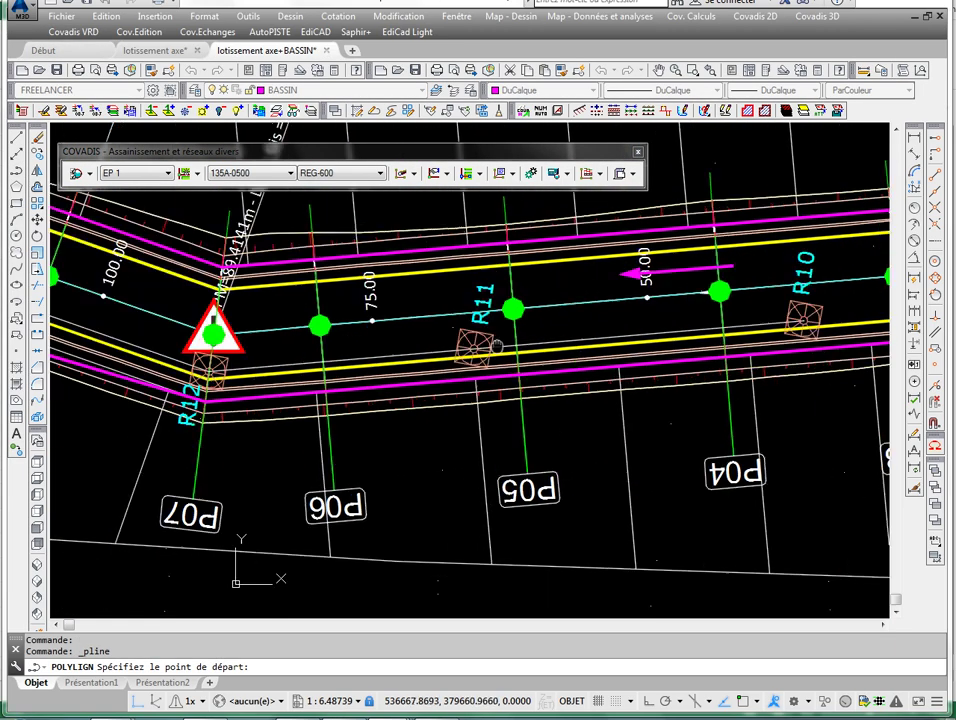
pyautogui.scroll(3, 420, 405)
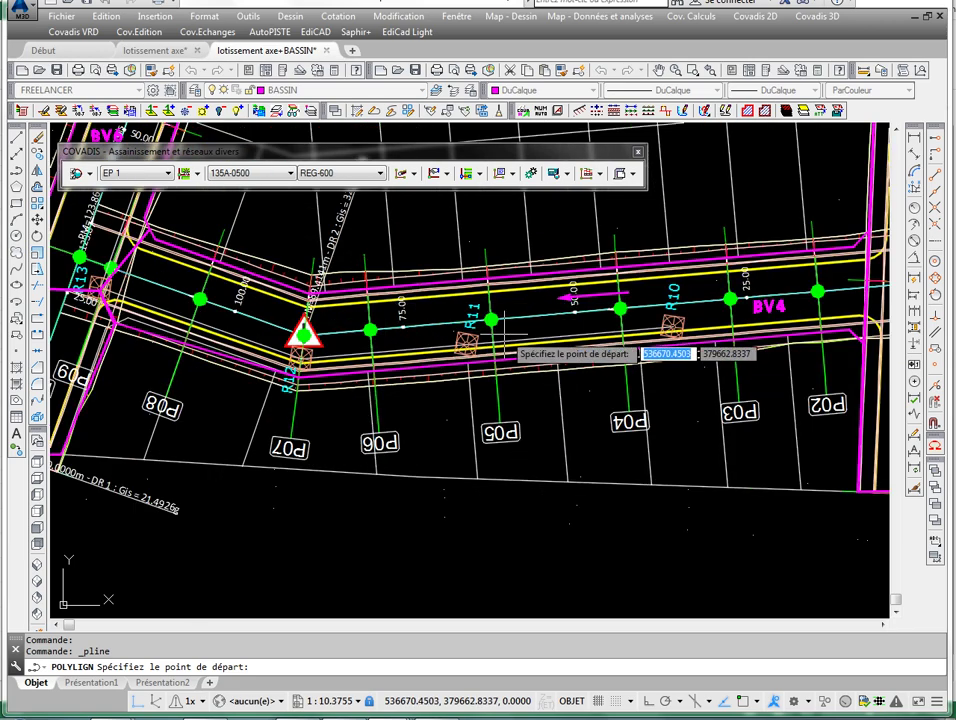
pyautogui.scroll(2, 532, 343)
pyautogui.moveTo(532, 343)
pyautogui.mouseDown(button='middle')
pyautogui.moveTo(227, 356)
pyautogui.moveTo(137, 341)
pyautogui.mouseUp(button='middle')
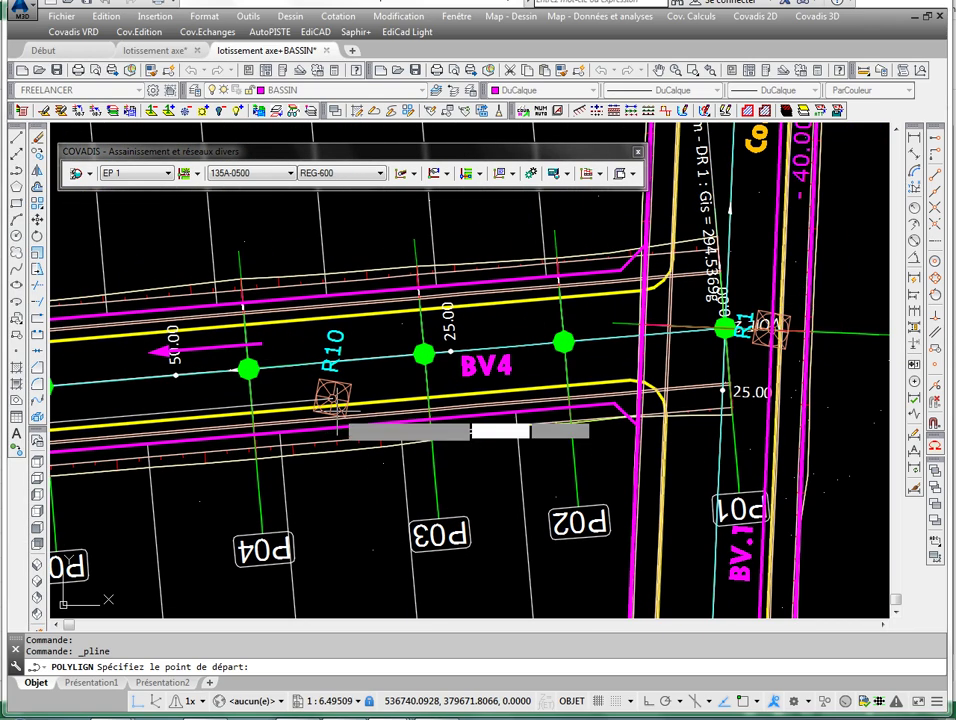
pyautogui.scroll(2, 615, 375)
pyautogui.click(635, 378)
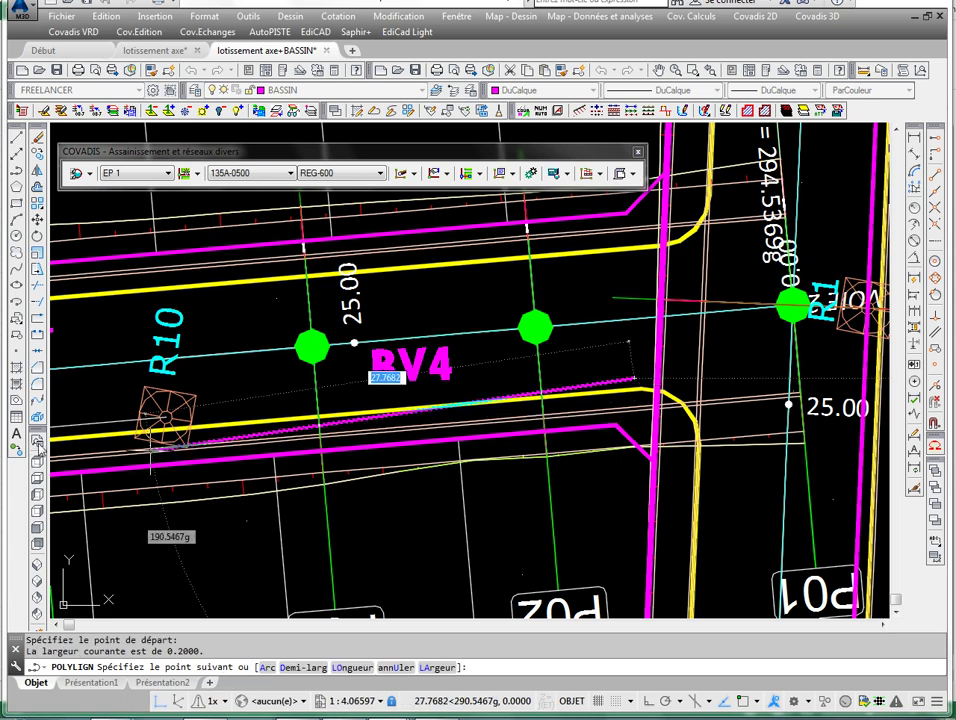
pyautogui.scroll(-4, 520, 385)
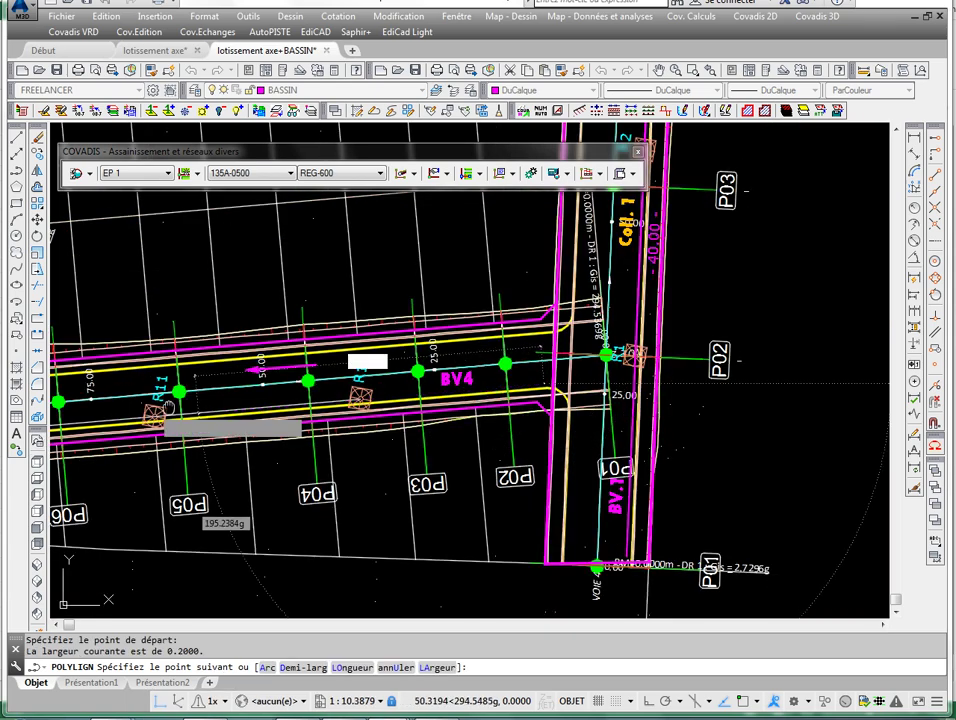
pyautogui.moveTo(160, 400); pyautogui.dragTo(570, 475, button='middle')
pyautogui.scroll(3, 520, 370)
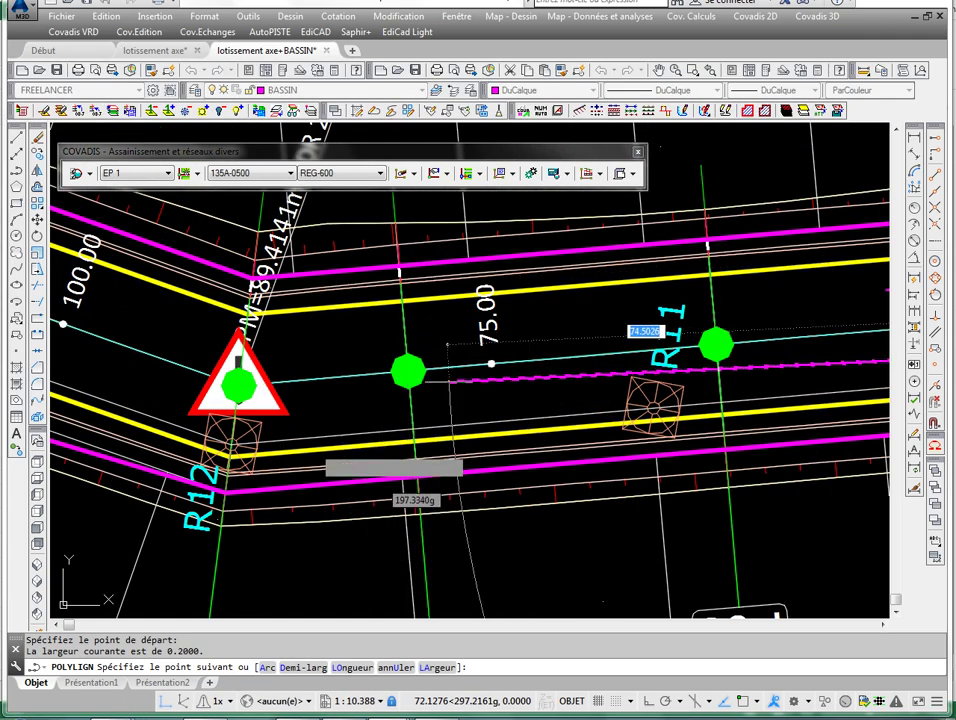
pyautogui.scroll(-3, 235, 405)
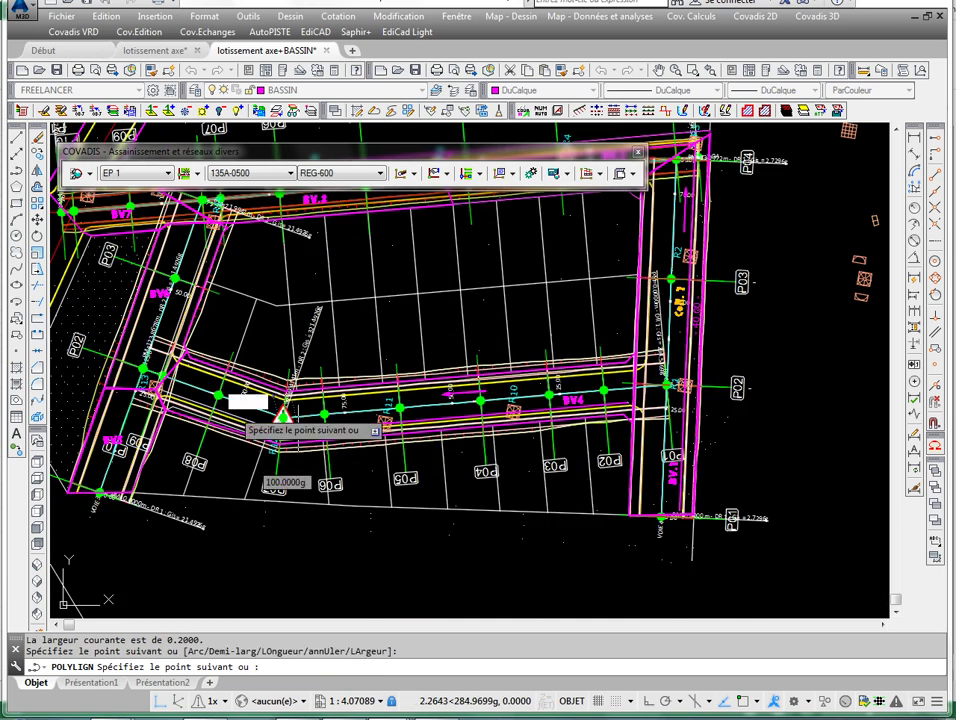
pyautogui.click(145, 440)
pyautogui.scroll(4, 160, 378)
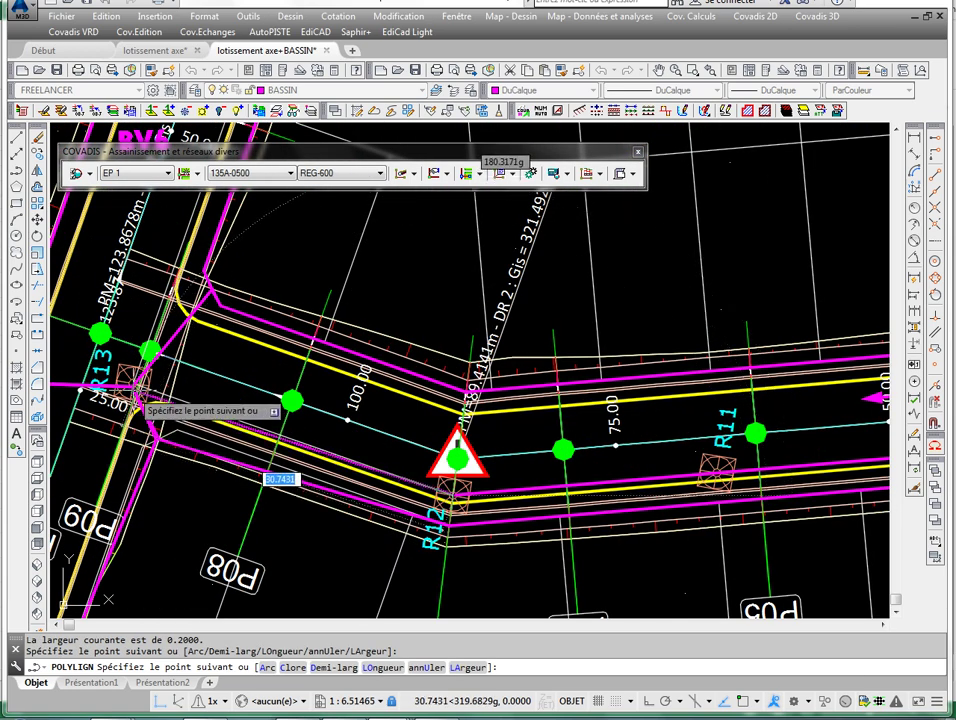
pyautogui.click(125, 385)
pyautogui.rightClick(135, 278)
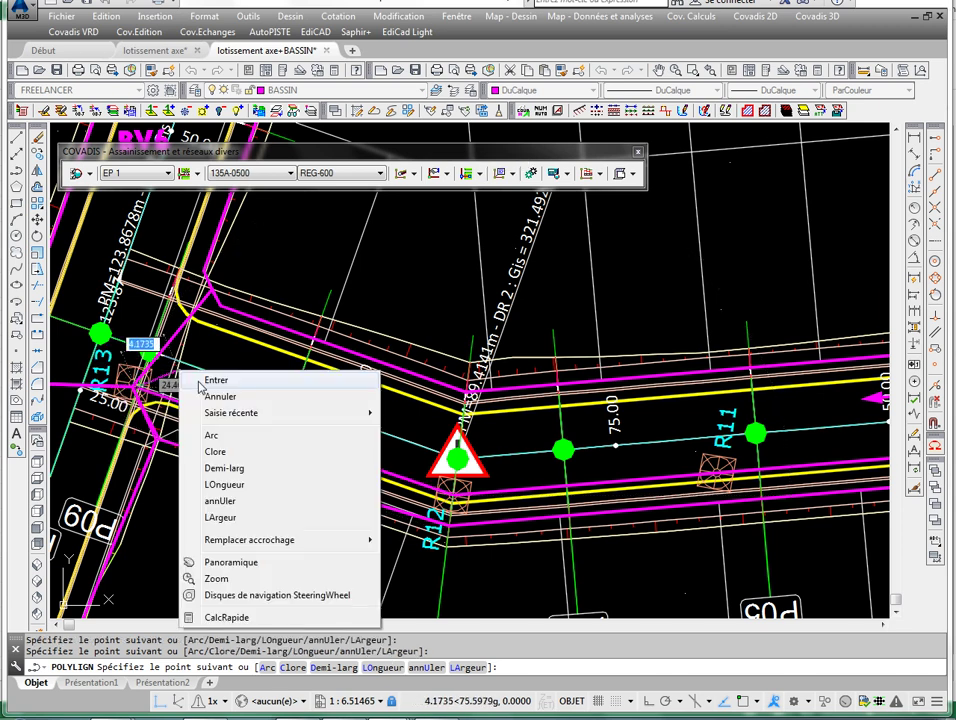
pyautogui.click(165, 287)
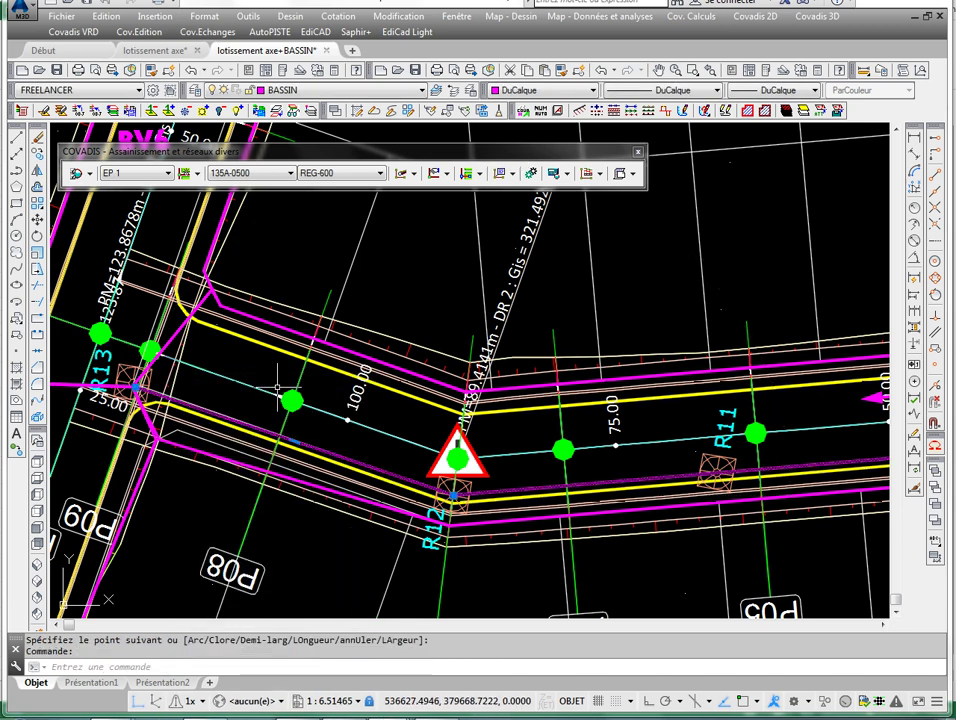
# - List the new polyline's length and enter 111 in L29 of the Excel workbook as basin 4's length
pyautogui.write('LS')
pyautogui.press('Return')
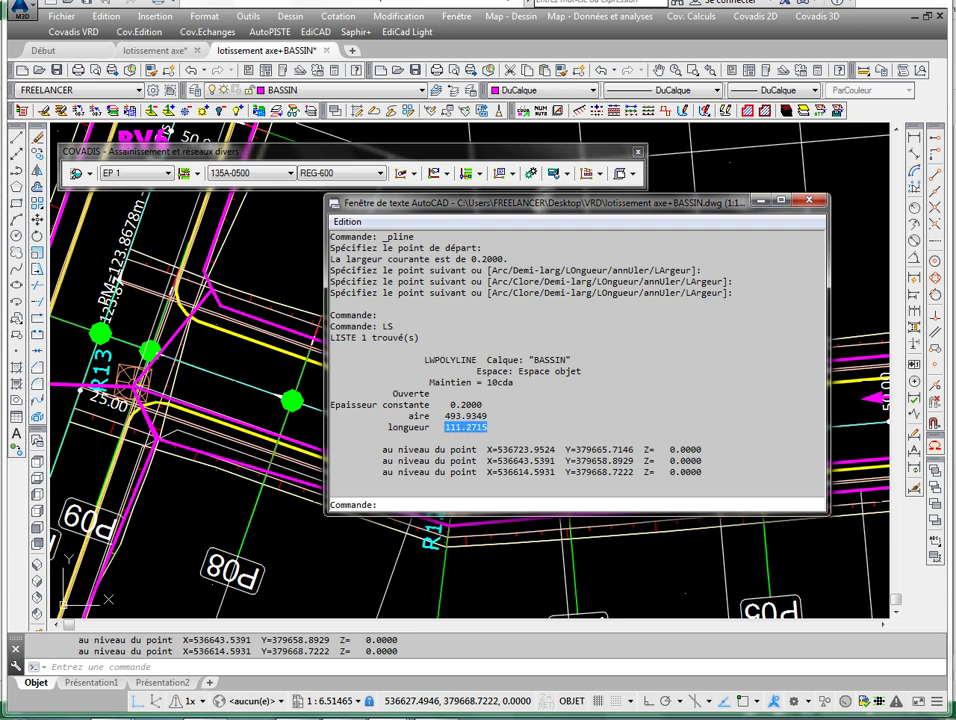
pyautogui.hotkey('alt', 'Tab')
pyautogui.write('11')
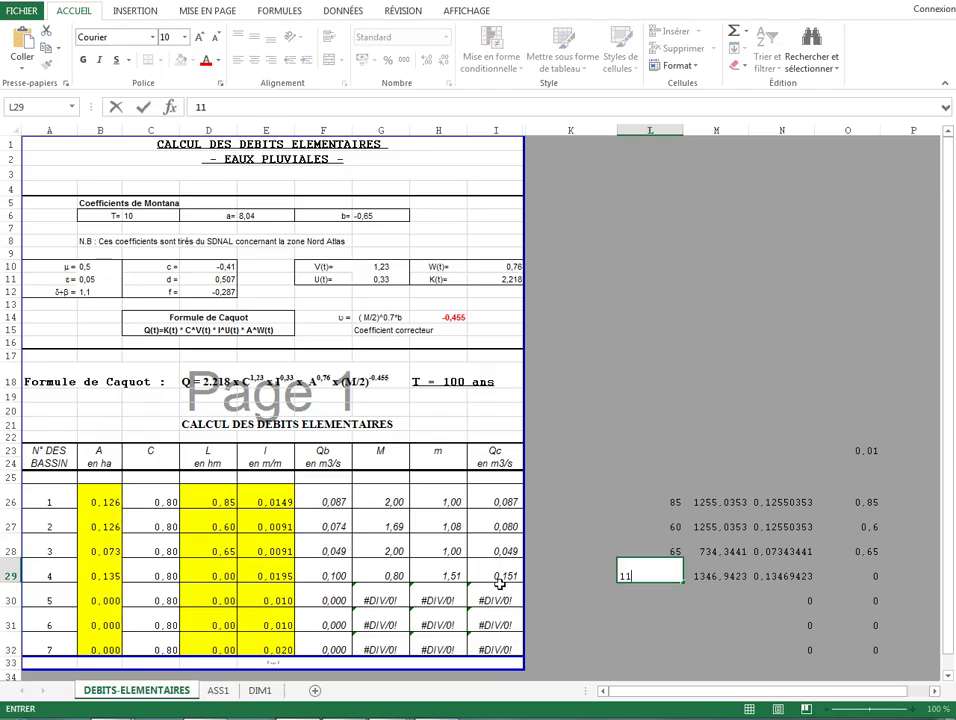
pyautogui.press('Return')
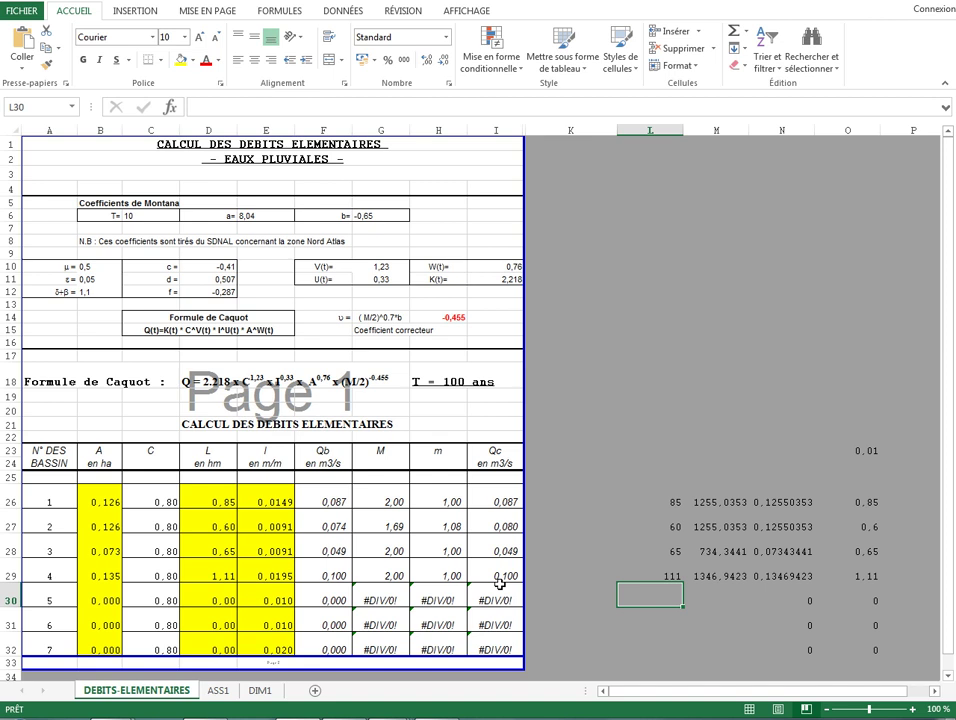
# - Look up the slope in the drawing's VOIE 2 longitudinal profile and enter 0,0137 in E29 of the workbook for basin 4
pyautogui.click(216, 573)
pyautogui.click(268, 576)
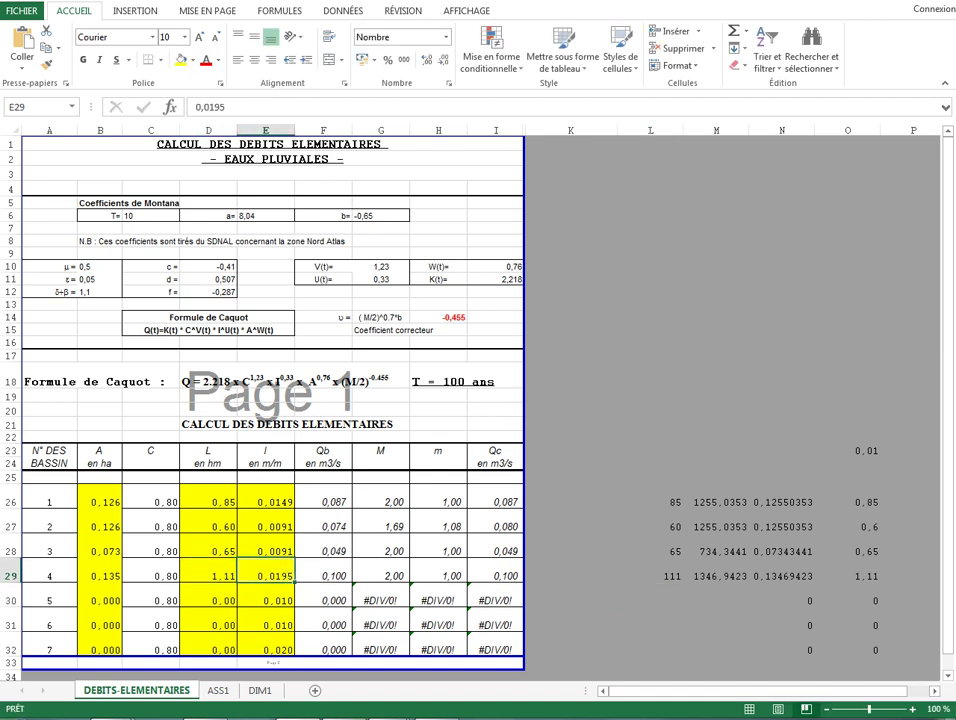
pyautogui.click(390, 695)
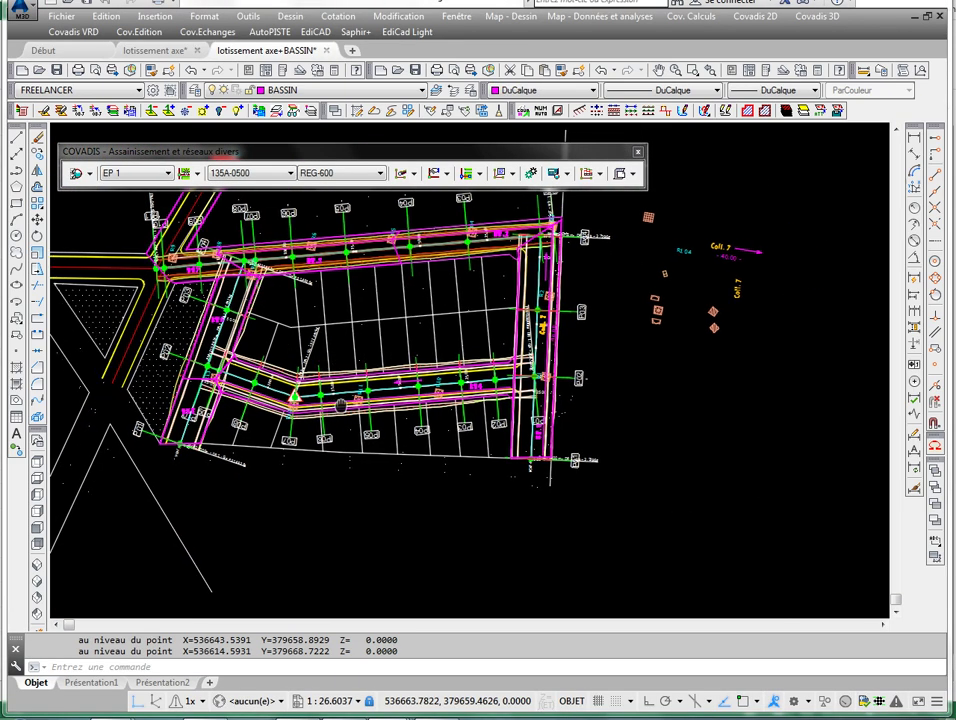
pyautogui.scroll(3, 560, 390)
pyautogui.scroll(6, 545, 374)
pyautogui.scroll(-9, 549, 335)
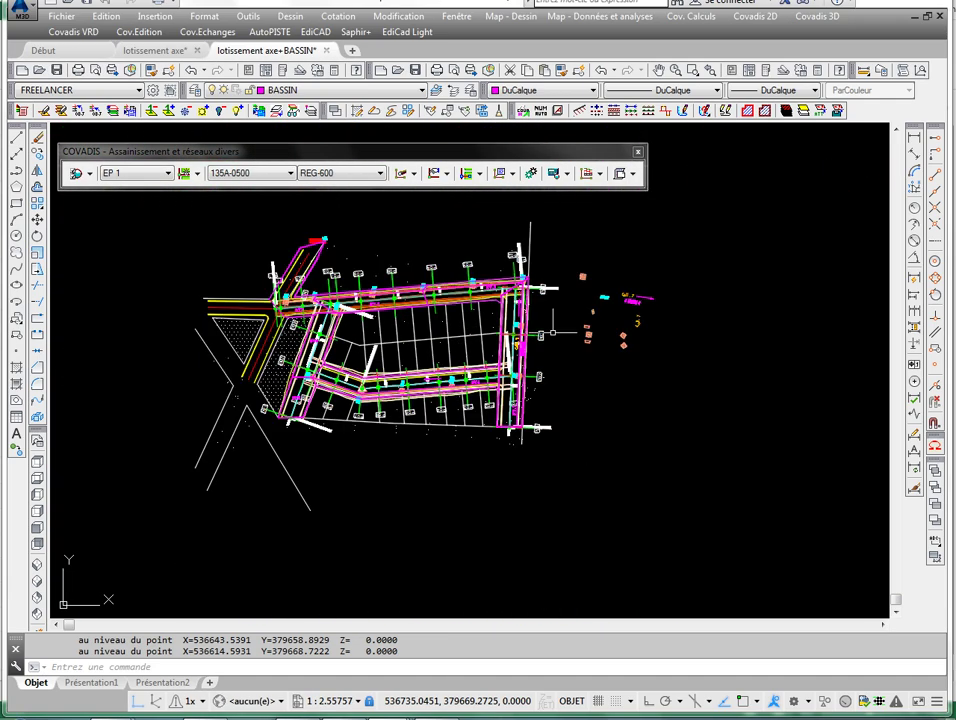
pyautogui.moveTo(557, 288); pyautogui.dragTo(387, 447, button='middle')
pyautogui.moveTo(564, 372); pyautogui.dragTo(246, 588, button='middle')
pyautogui.moveTo(419, 375); pyautogui.dragTo(414, 422, button='middle')
pyautogui.scroll(5, 356, 305)
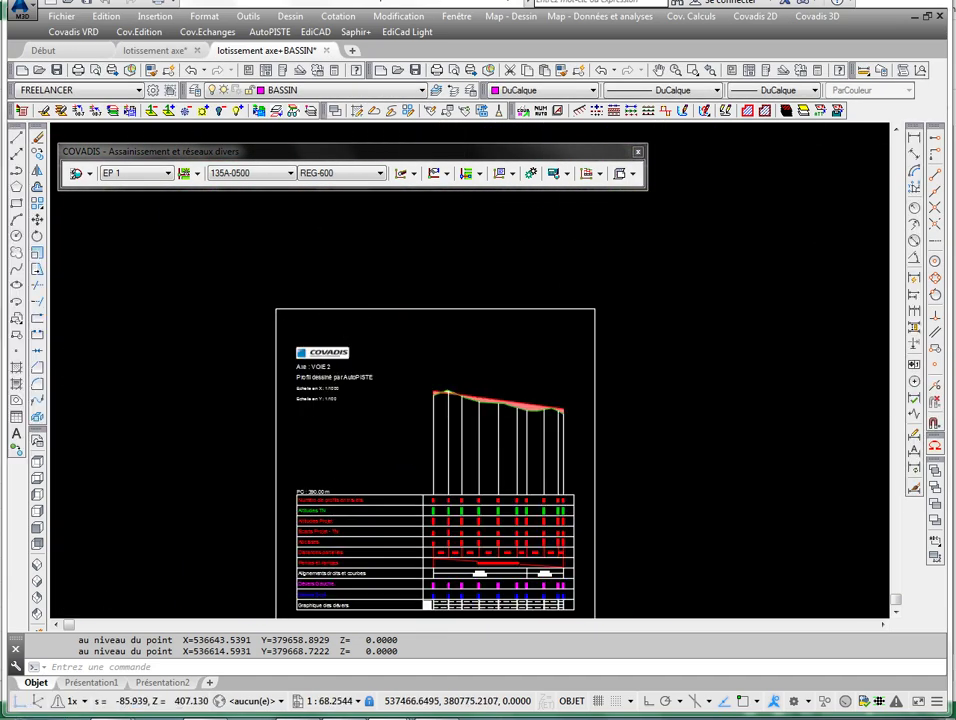
pyautogui.moveTo(330, 560); pyautogui.dragTo(380, 436, button='middle')
pyautogui.scroll(-2, 527, 416)
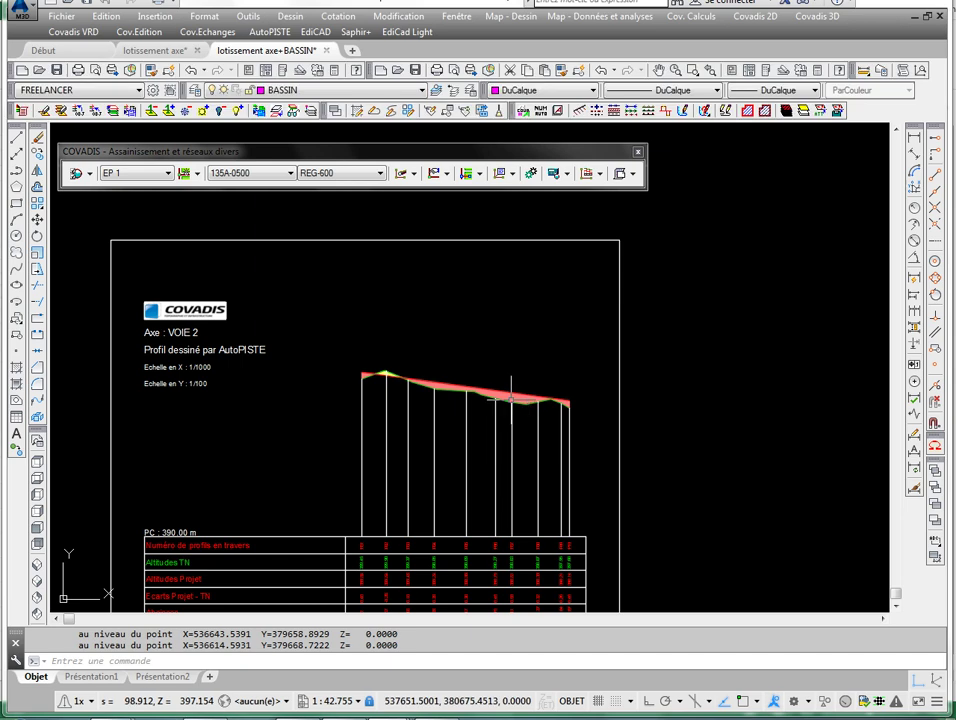
pyautogui.hotkey('ctrl', 'z')
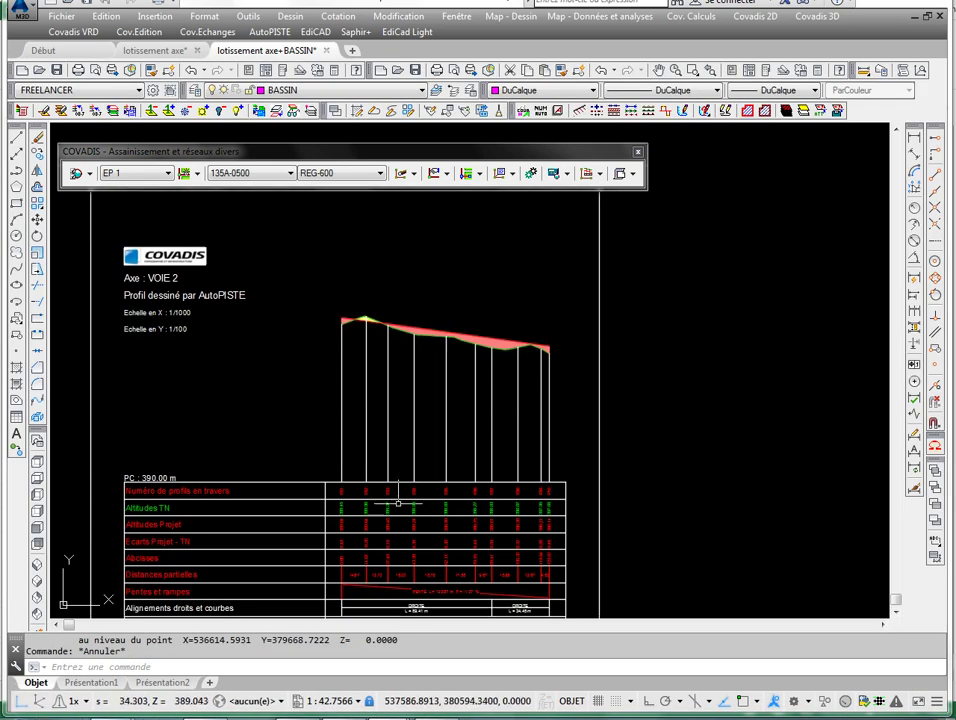
pyautogui.moveTo(418, 493)
pyautogui.mouseDown(button='middle')
pyautogui.moveTo(427, 437)
pyautogui.moveTo(347, 335)
pyautogui.mouseUp(button='middle')
pyautogui.scroll(5, 347, 335)
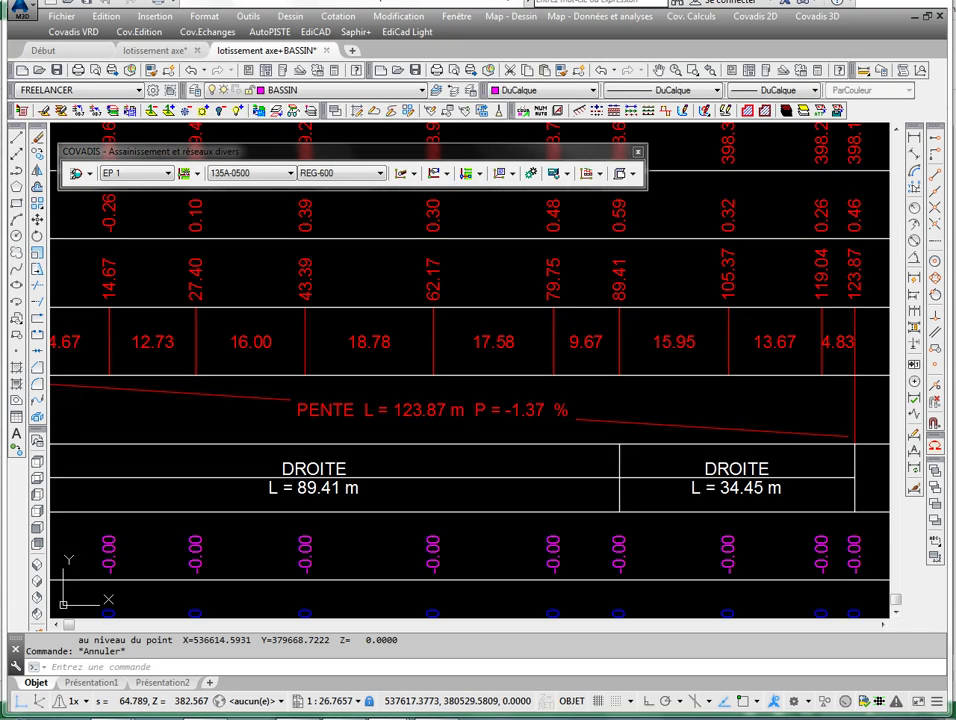
pyautogui.scroll(-8, 347, 335)
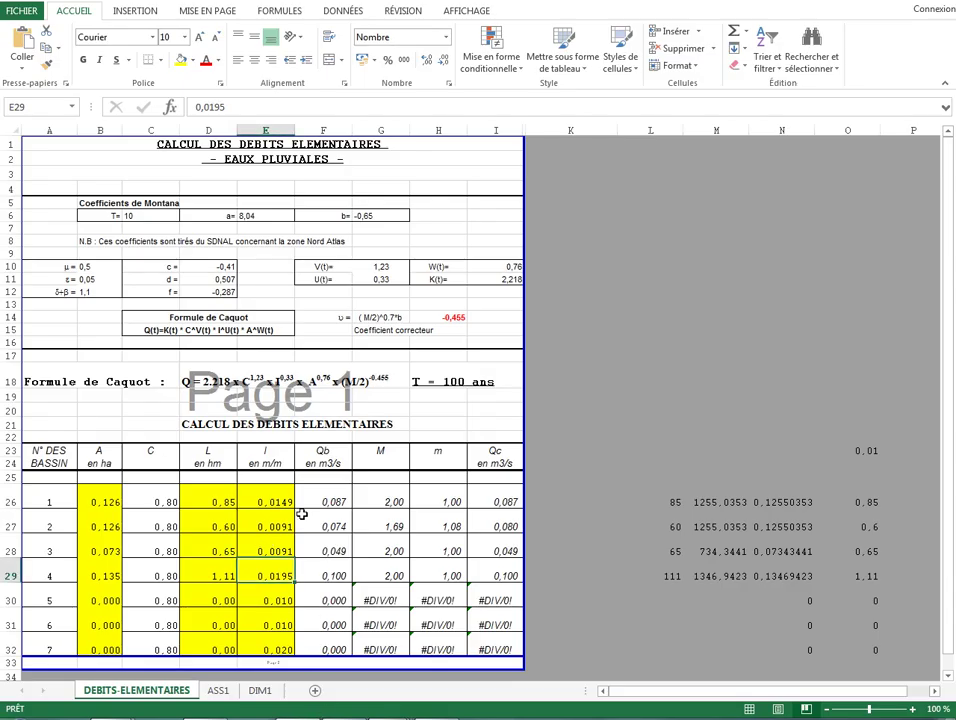
pyautogui.write('0,')
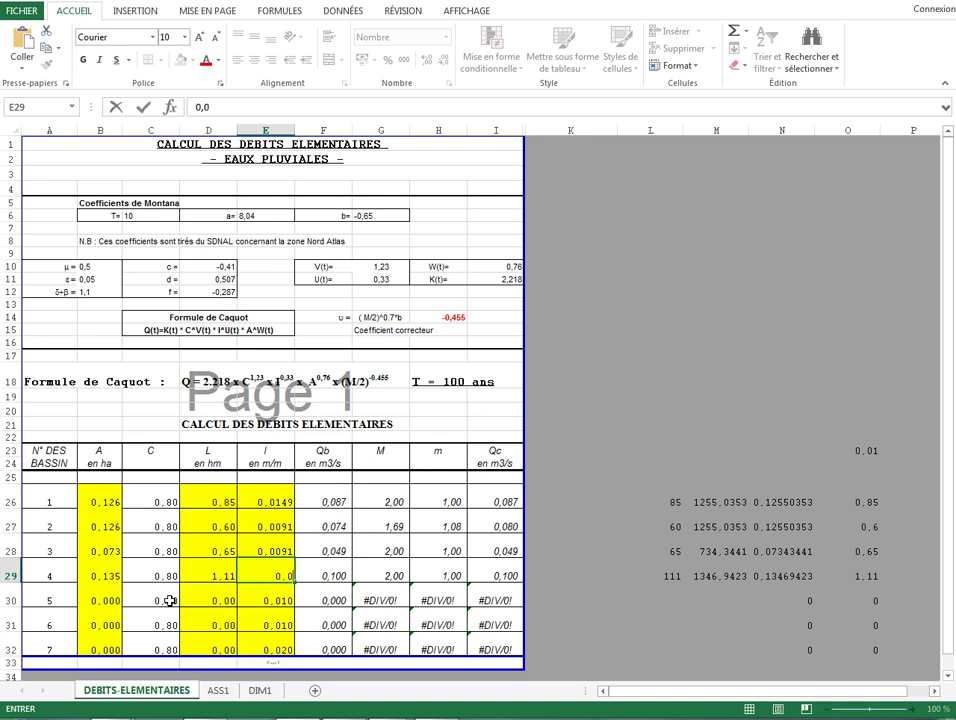
pyautogui.press('Return')
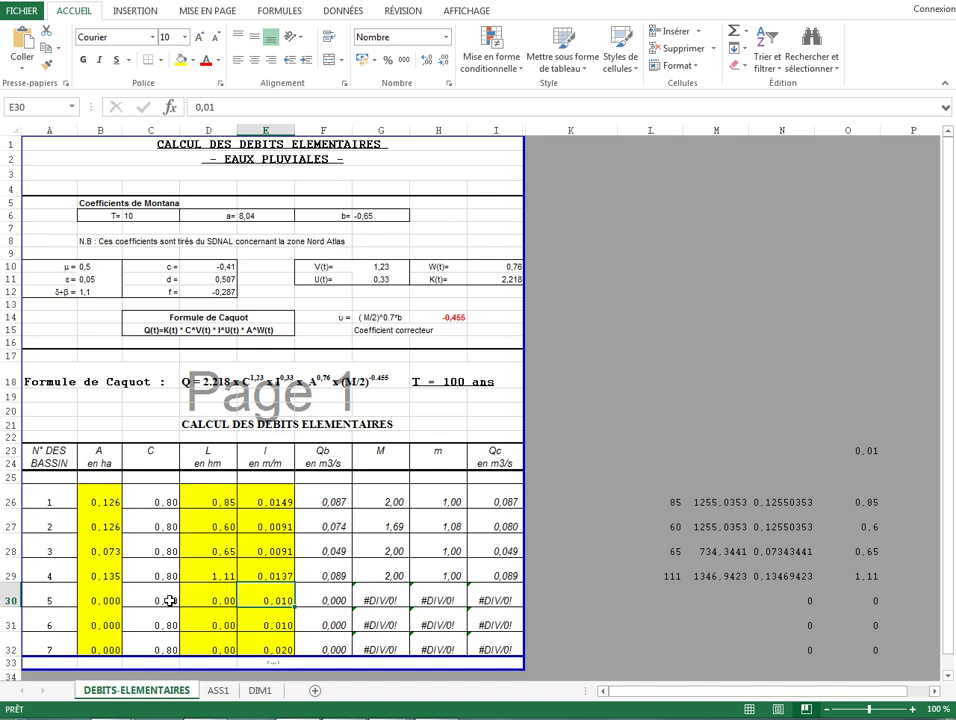
# - Examine the elongation coefficient M formulas and values for basins 1 to 4 in G26:G29
pyautogui.doubleClick(391, 577)
pyautogui.click(382, 556)
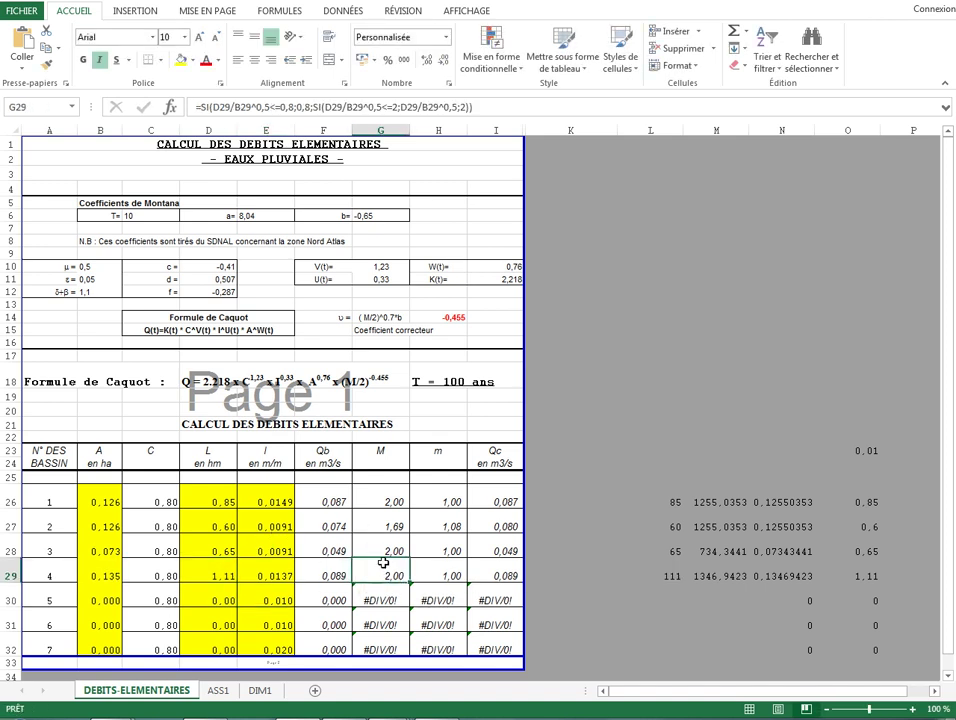
pyautogui.click(386, 527)
pyautogui.click(385, 505)
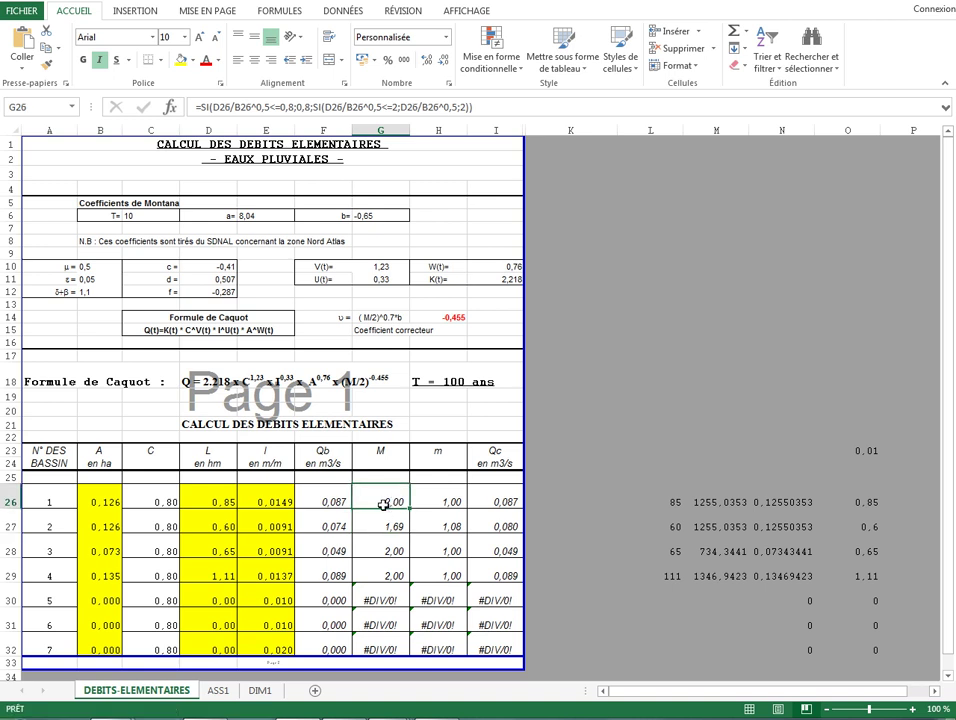
pyautogui.moveTo(383, 505); pyautogui.dragTo(390, 572)
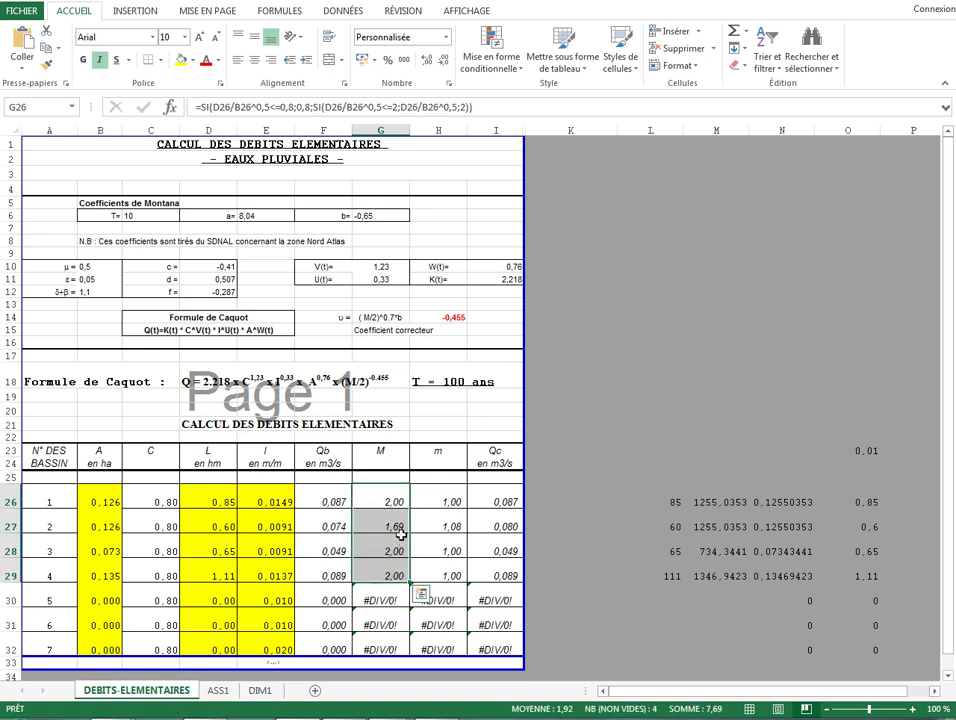
# - Examine the formula for the elongation coefficient M of basin 4 in G29
pyautogui.doubleClick(392, 576)
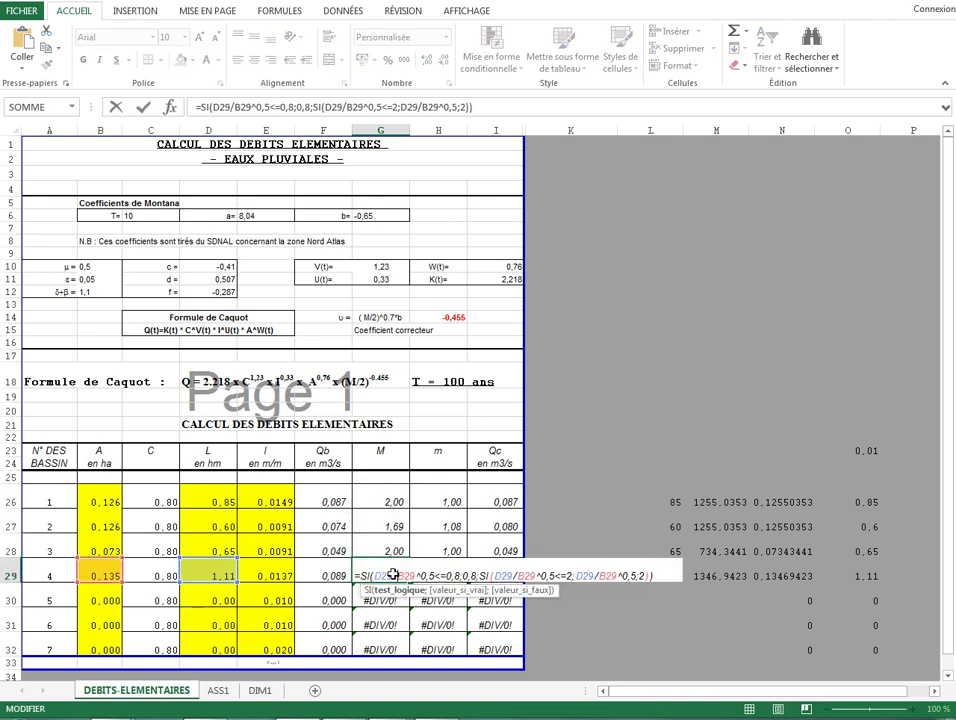
pyautogui.press('Escape')
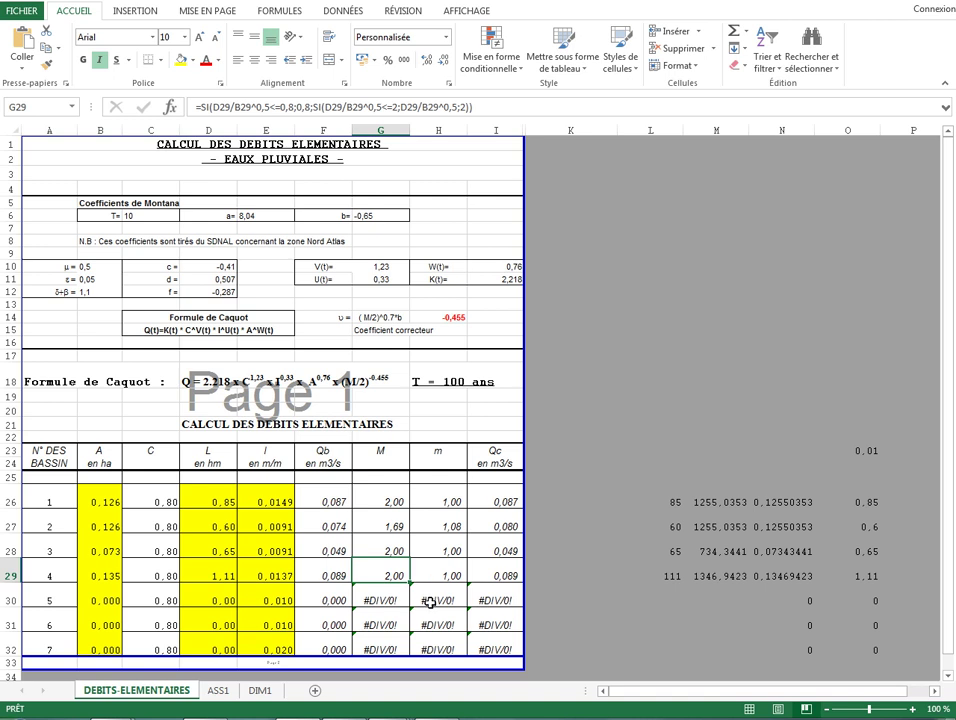
# - Switch to the lotissement axe+BASSIN drawing and go from the VOIE 2 longitudinal profile to basin BV5 on the plan
pyautogui.moveTo(390, 715)
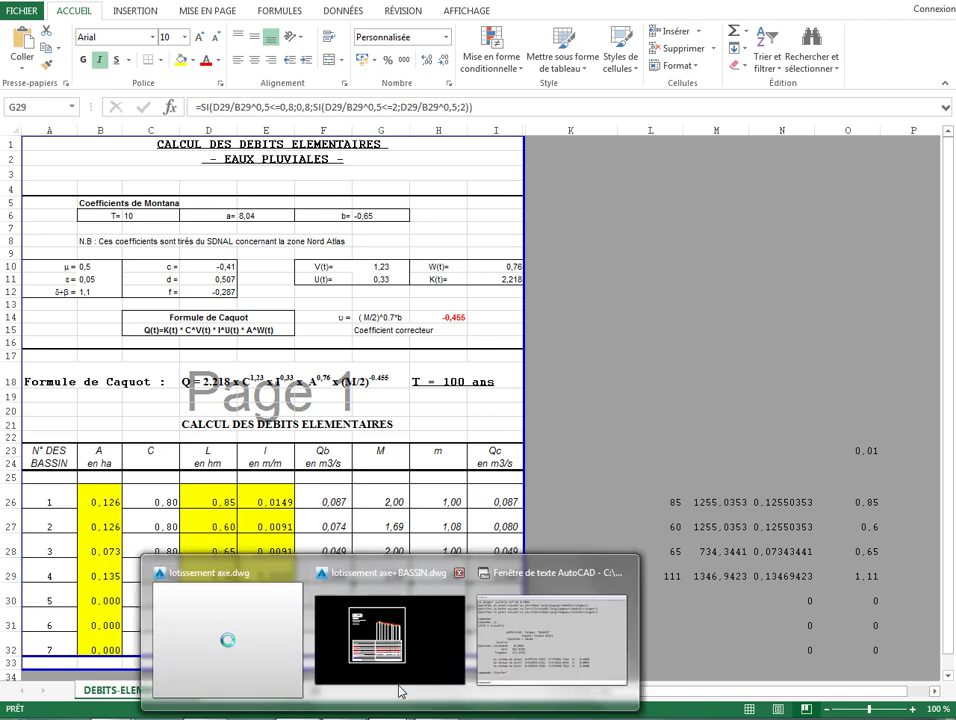
pyautogui.click(358, 628)
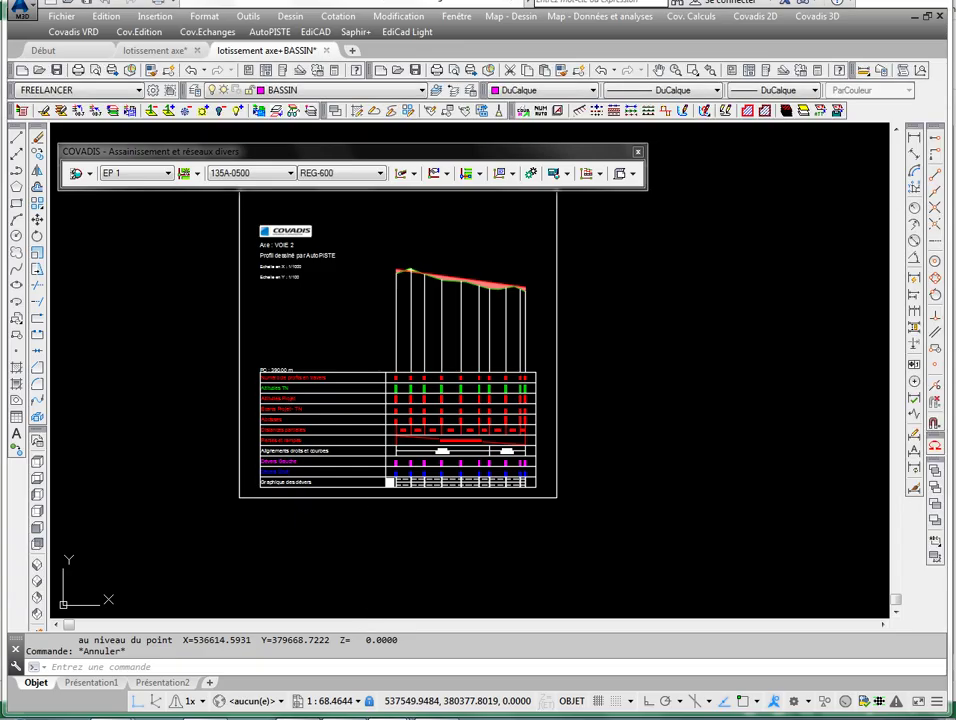
pyautogui.scroll(-10, 316, 341)
pyautogui.scroll(6, 304, 318)
pyautogui.scroll(15, 304, 318)
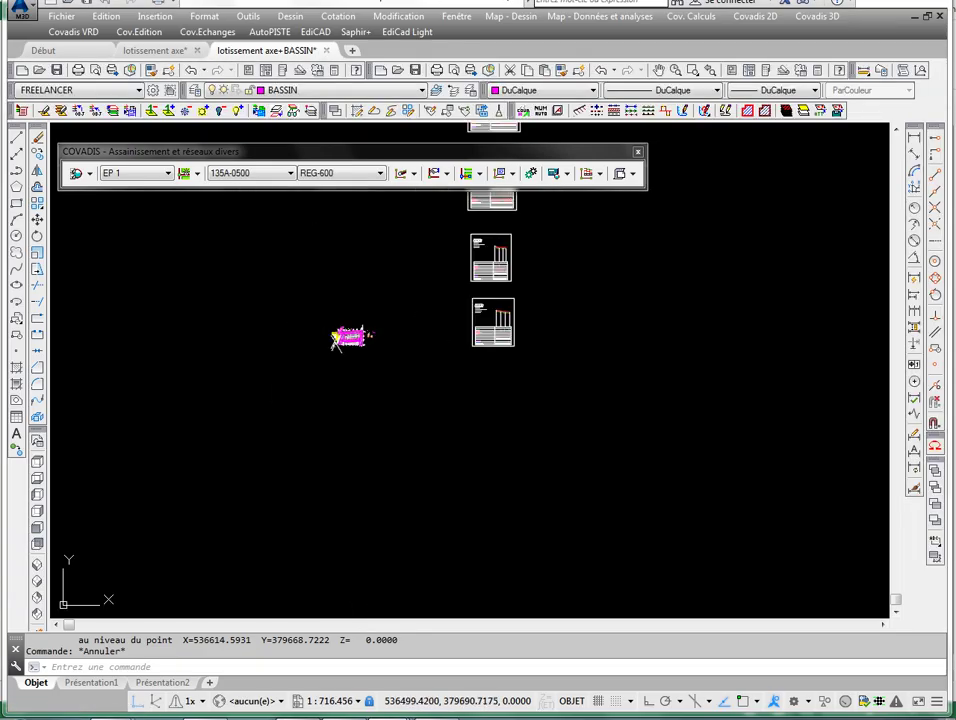
pyautogui.scroll(-6, 265, 330)
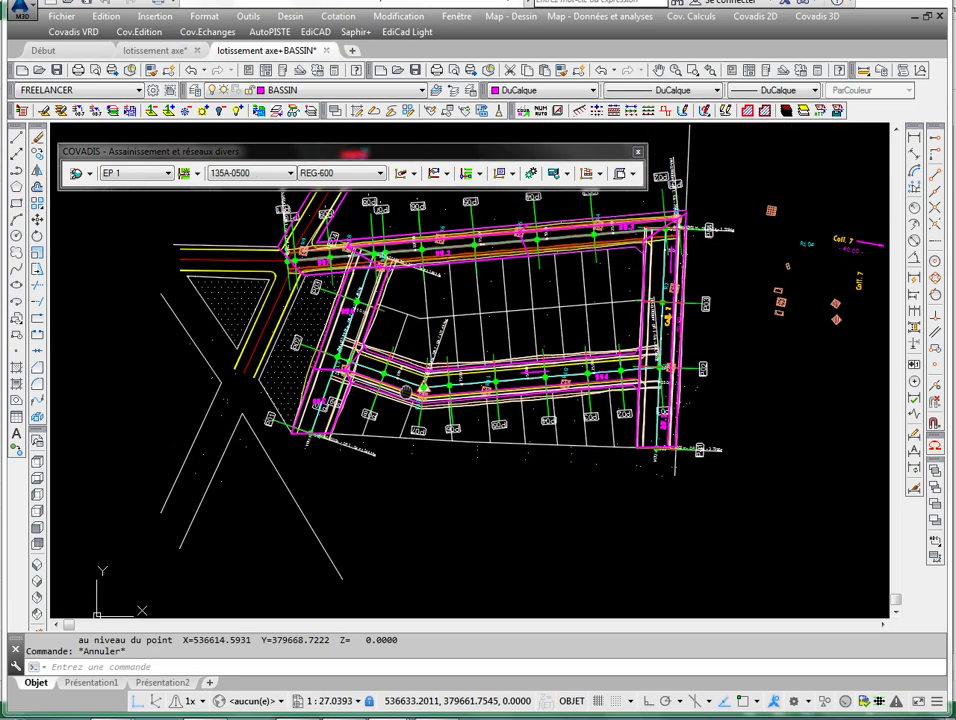
pyautogui.scroll(8, 270, 372)
pyautogui.click(270, 372)
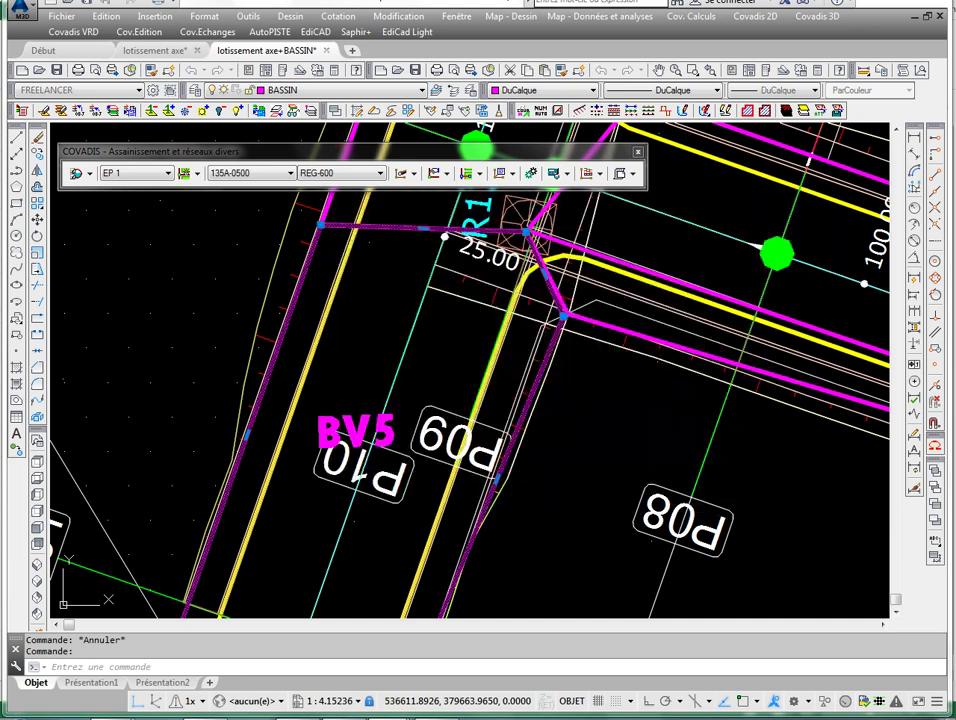
pyautogui.press('Escape')
pyautogui.press('F2')
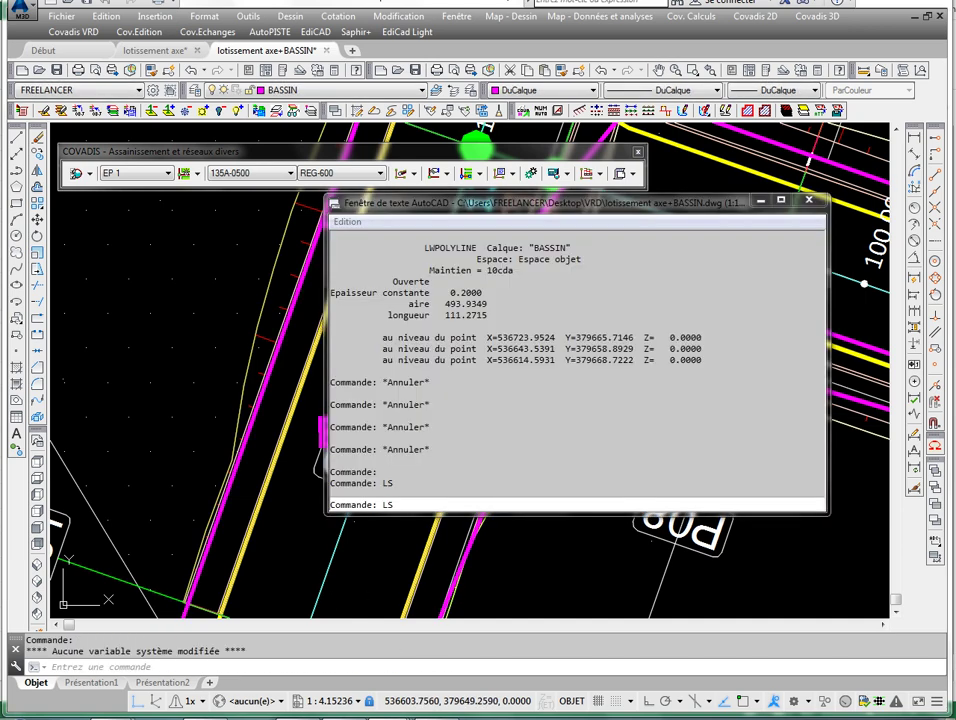
pyautogui.click(810, 200)
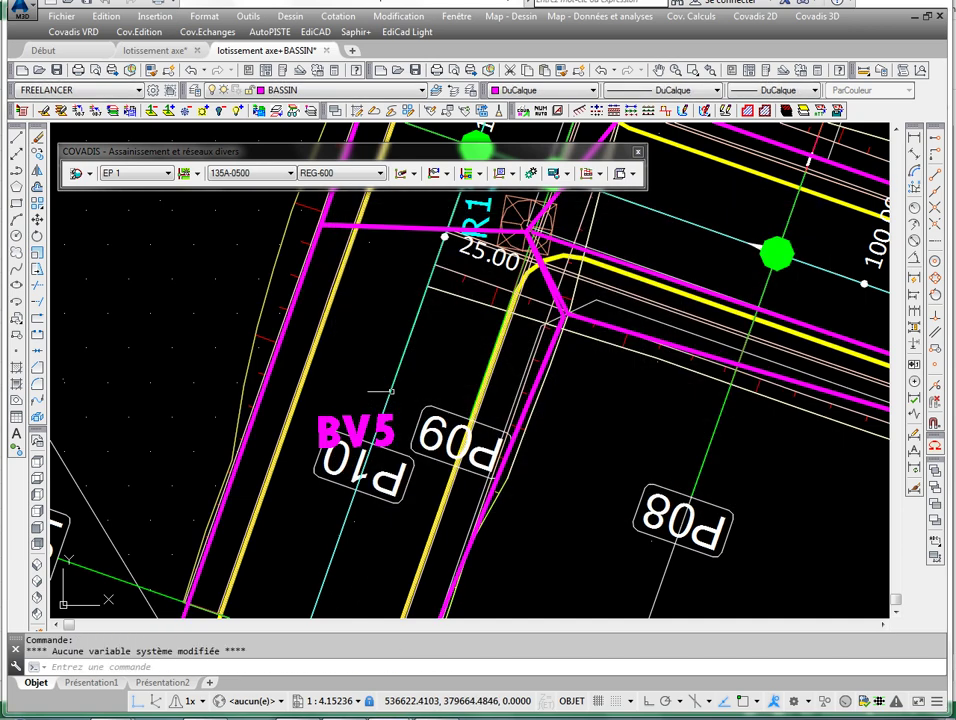
pyautogui.press('Escape')
pyautogui.press('Escape')
pyautogui.write('li')
pyautogui.press('Return')
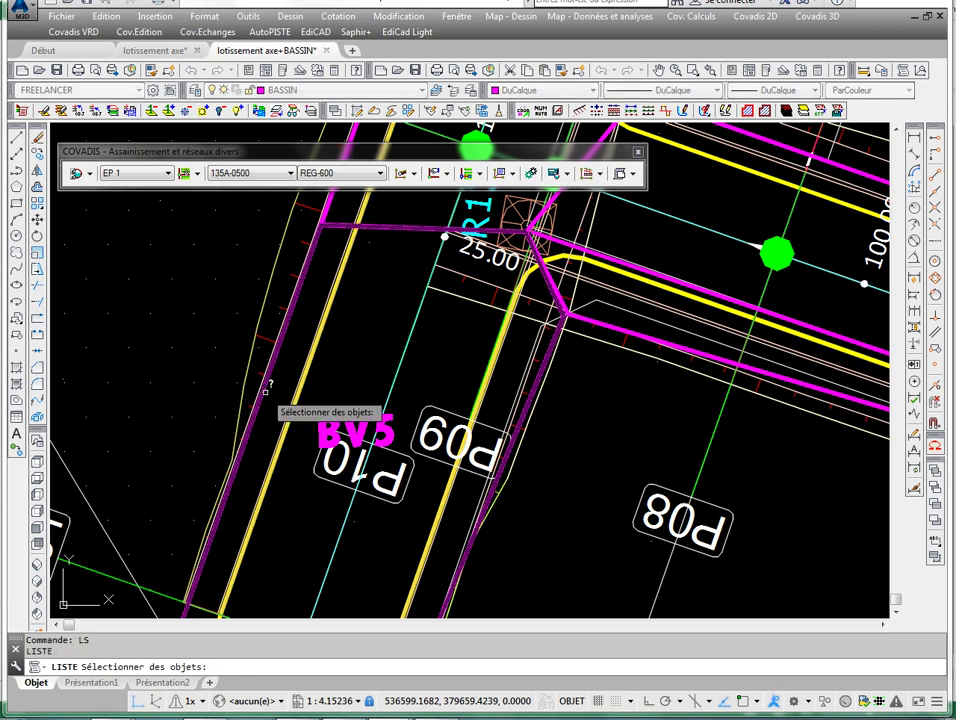
pyautogui.click(385, 228)
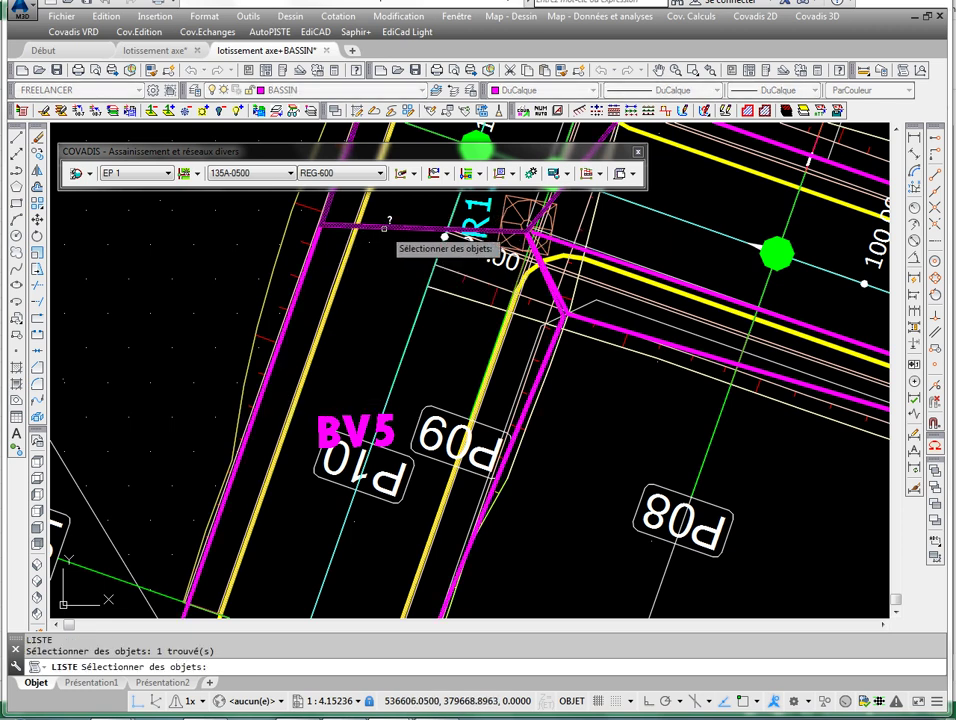
pyautogui.press('Escape')
# - List the properties of BV5's closed outline and copy its area value from the text window
pyautogui.rightClick(330, 248)
pyautogui.click(360, 256)
pyautogui.click(311, 246)
pyautogui.press('Return')
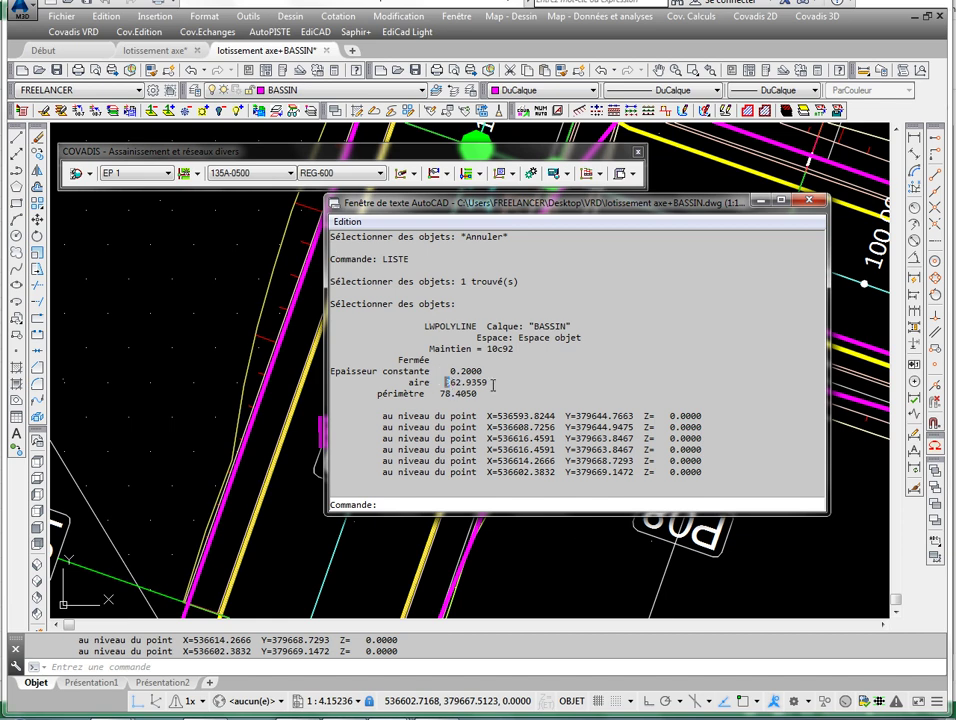
pyautogui.doubleClick(490, 383)
pyautogui.rightClick(484, 382)
pyautogui.click(522, 487)
# - Paste the area into M30 of the Excel workbook for basin 5, changing its decimal separator so it reads 362,9359
pyautogui.hotkey('alt', 'Tab')
pyautogui.click(702, 601)
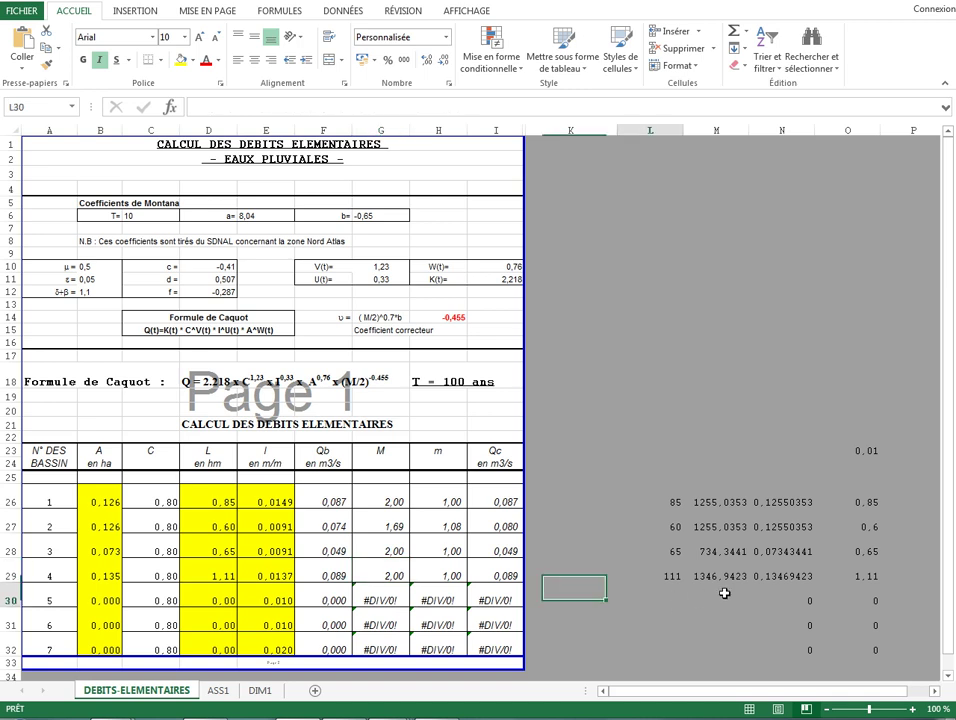
pyautogui.rightClick(706, 600)
pyautogui.click(738, 339)
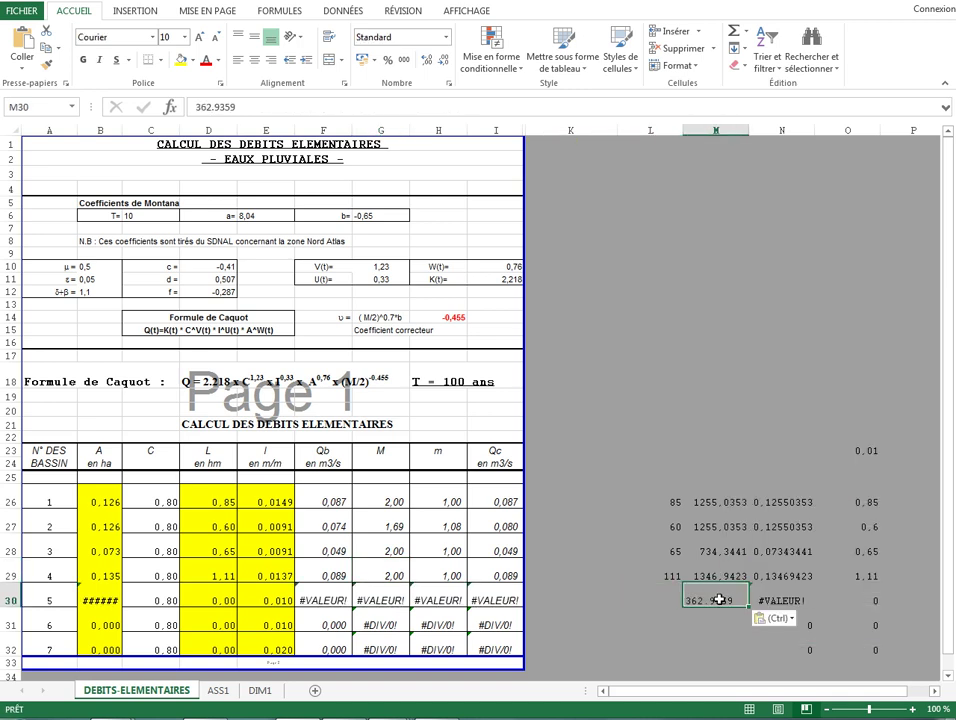
pyautogui.doubleClick(709, 601)
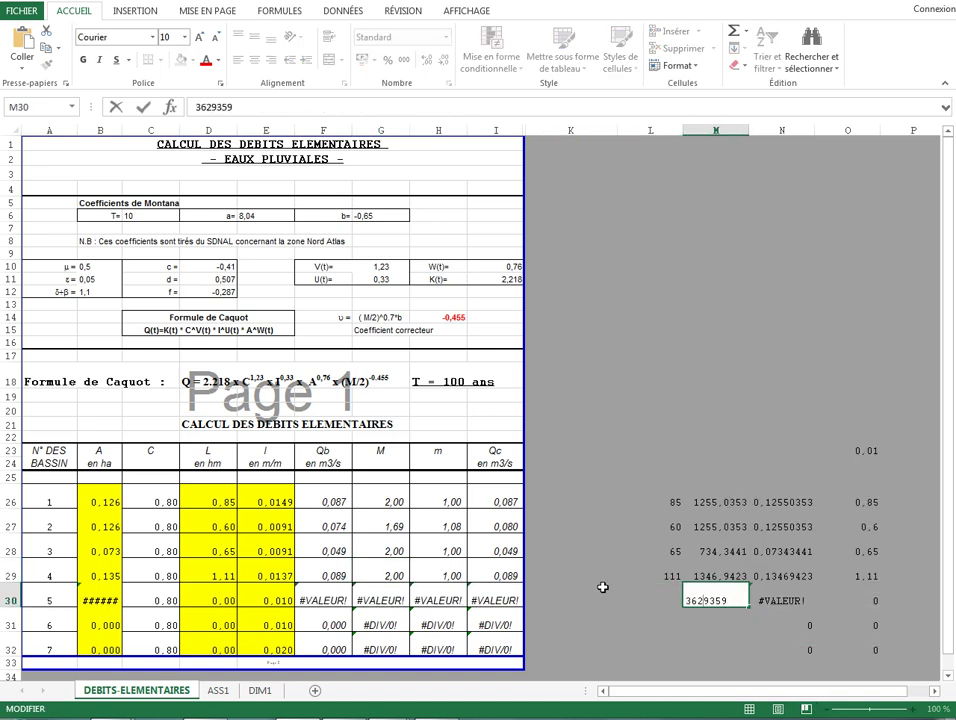
pyautogui.press('Return')
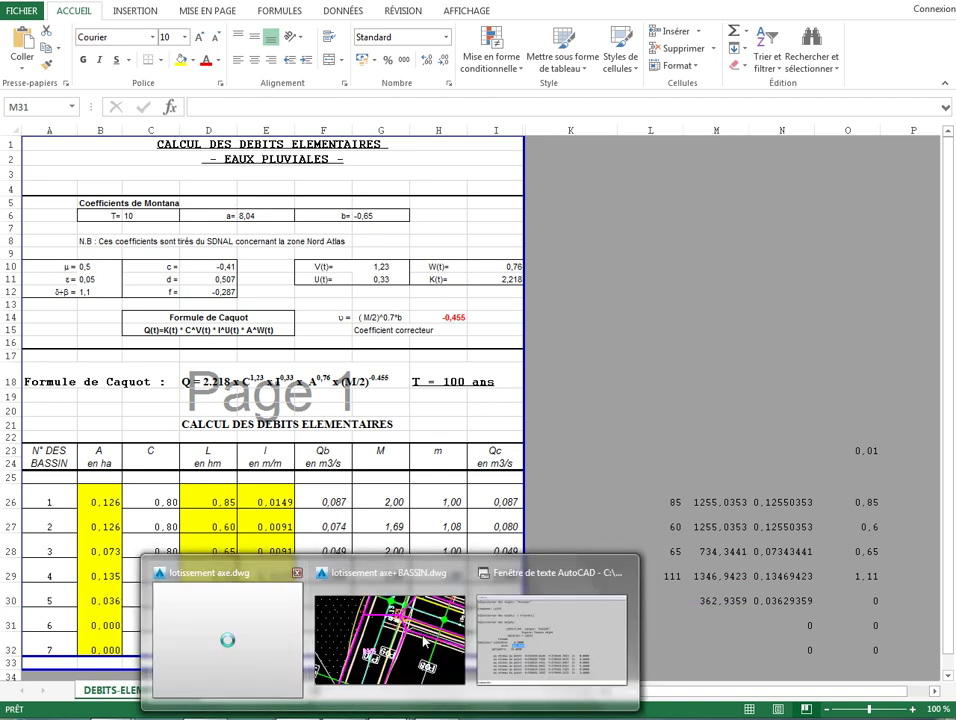
# - Back in the lotissement axe+BASSIN drawing, draw a polyline about 25 m long along BV5's road axis from P01 to the basin edge beside R13
pyautogui.click(348, 690)
pyautogui.press('Escape')
pyautogui.moveTo(102, 325); pyautogui.dragTo(100, 305, button='middle')
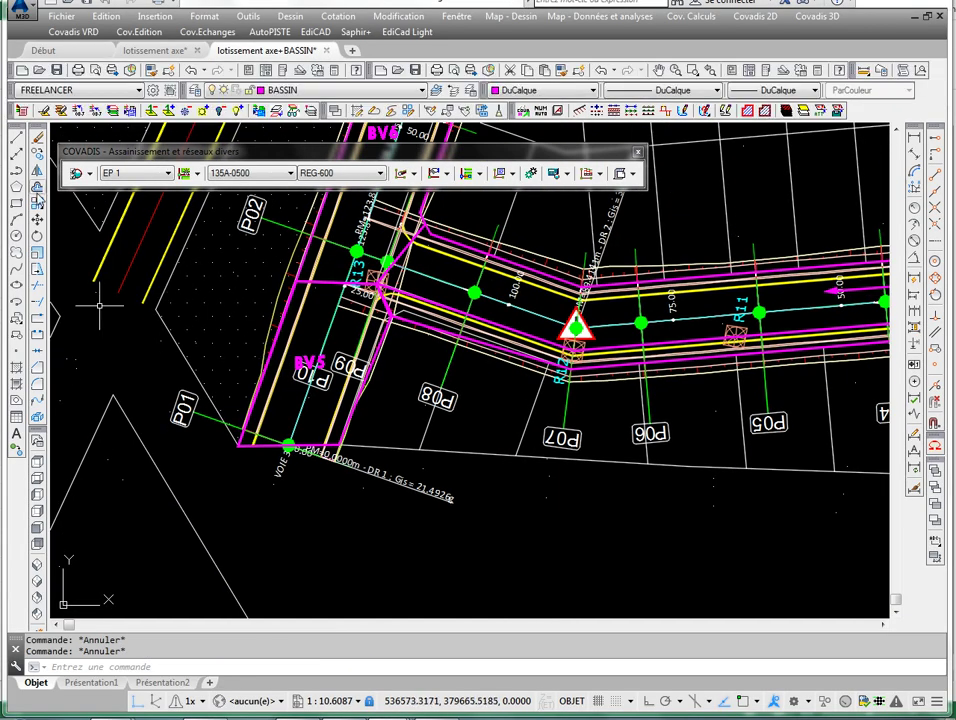
pyautogui.click(16, 172)
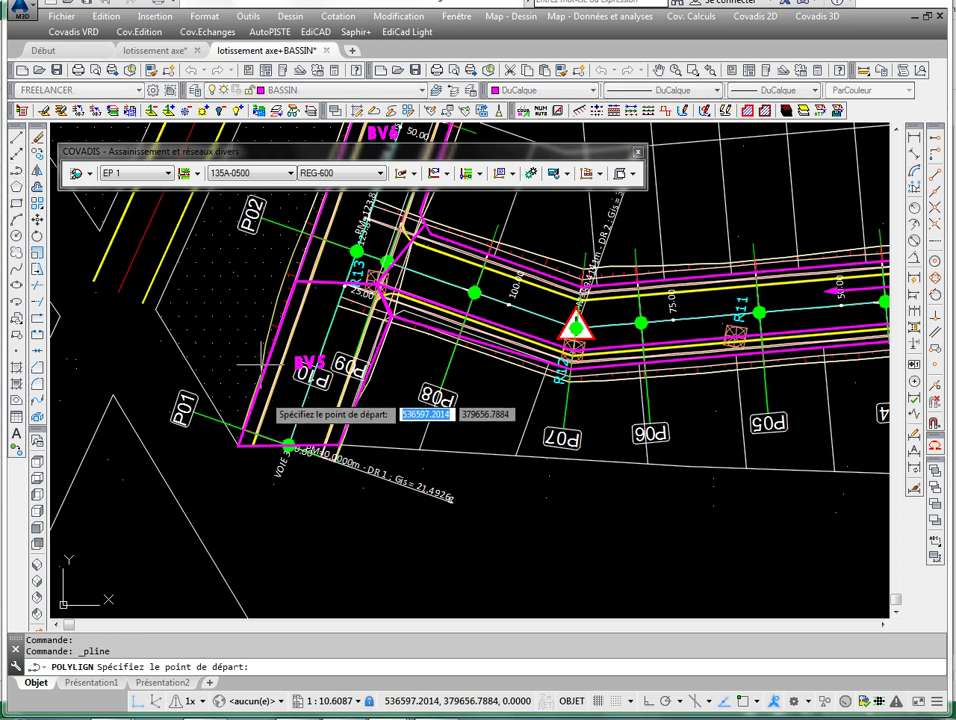
pyautogui.click(289, 445)
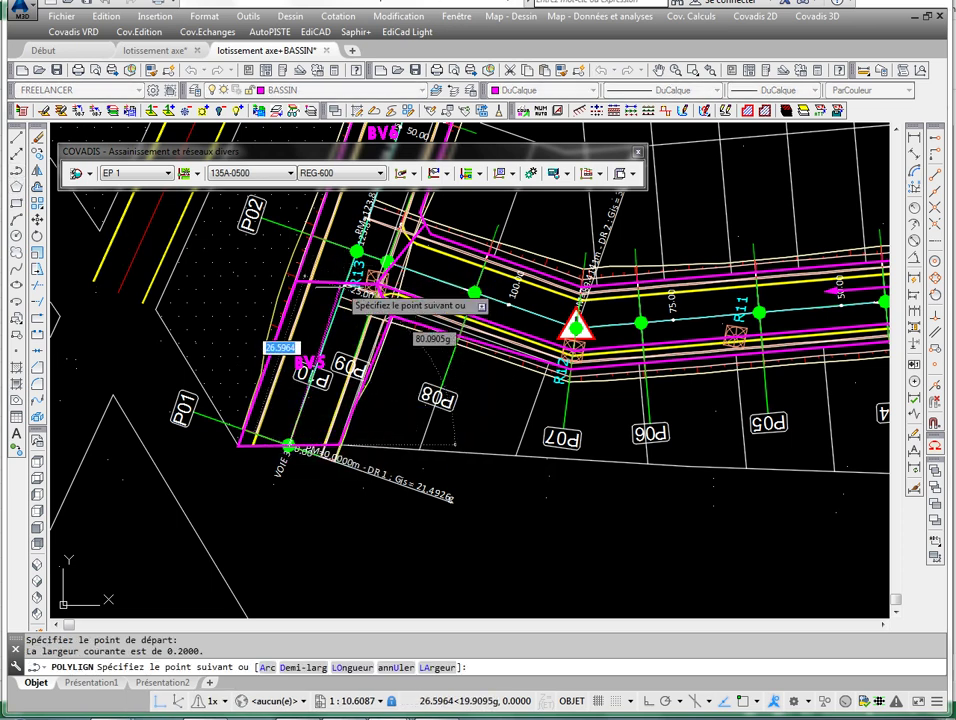
pyautogui.scroll(4, 339, 293)
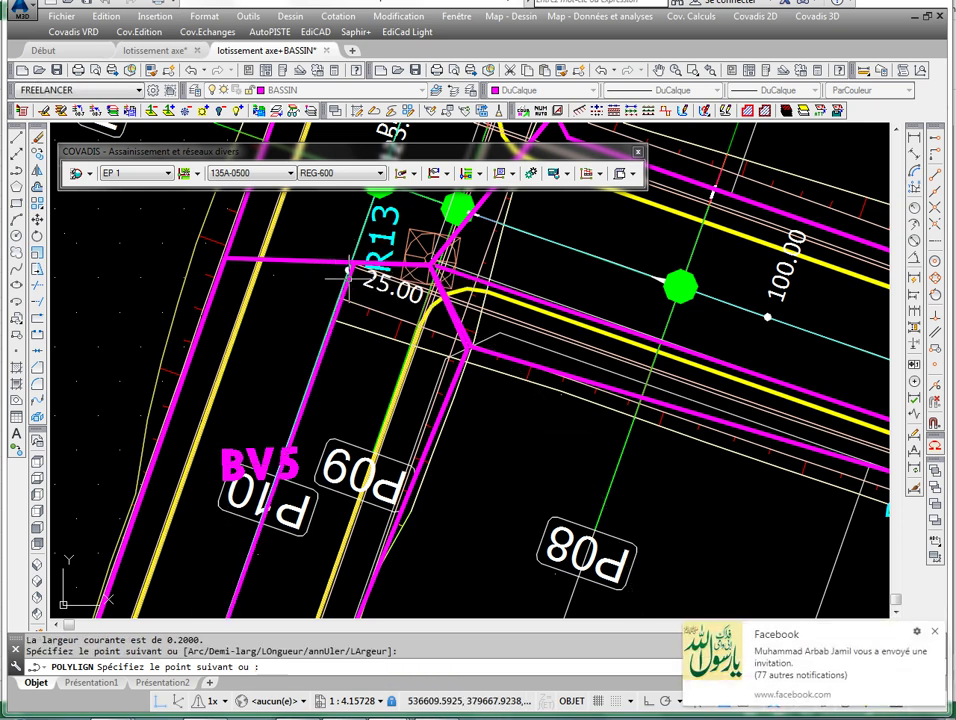
pyautogui.press('Escape')
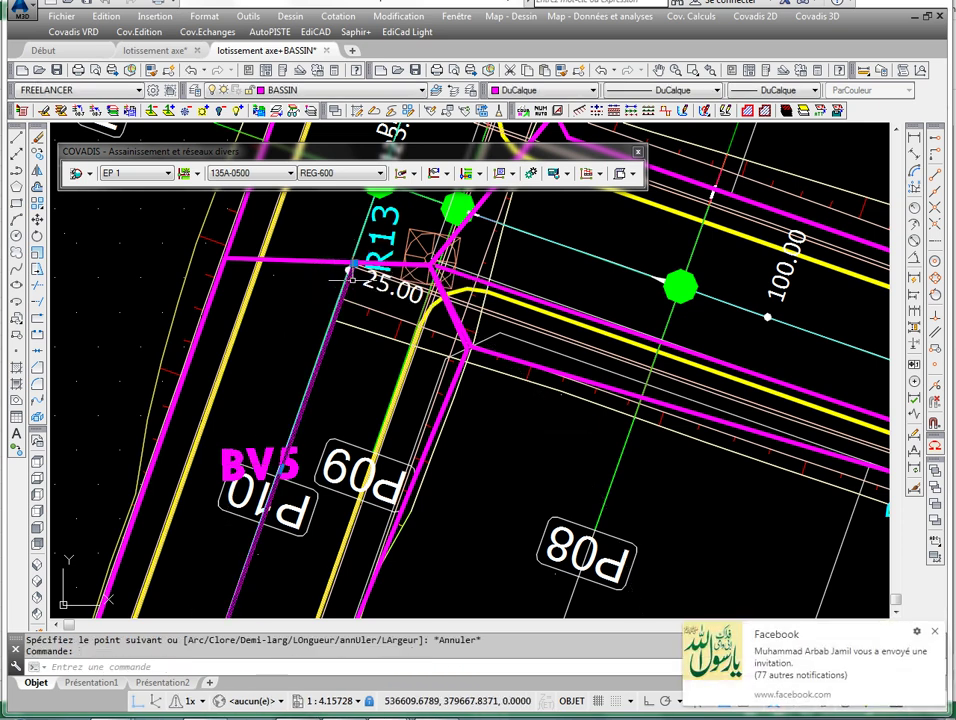
pyautogui.click(937, 635)
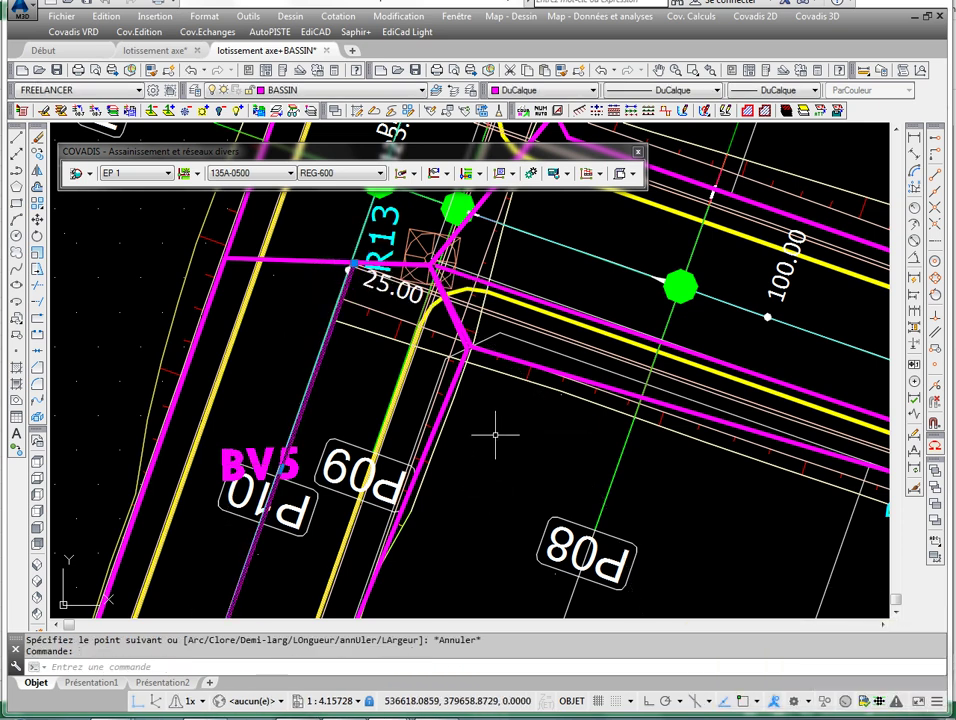
# - List the new polyline's length and enter 25 in L30 of the Excel workbook as basin 5's length
pyautogui.write('LS')
pyautogui.press('Return')
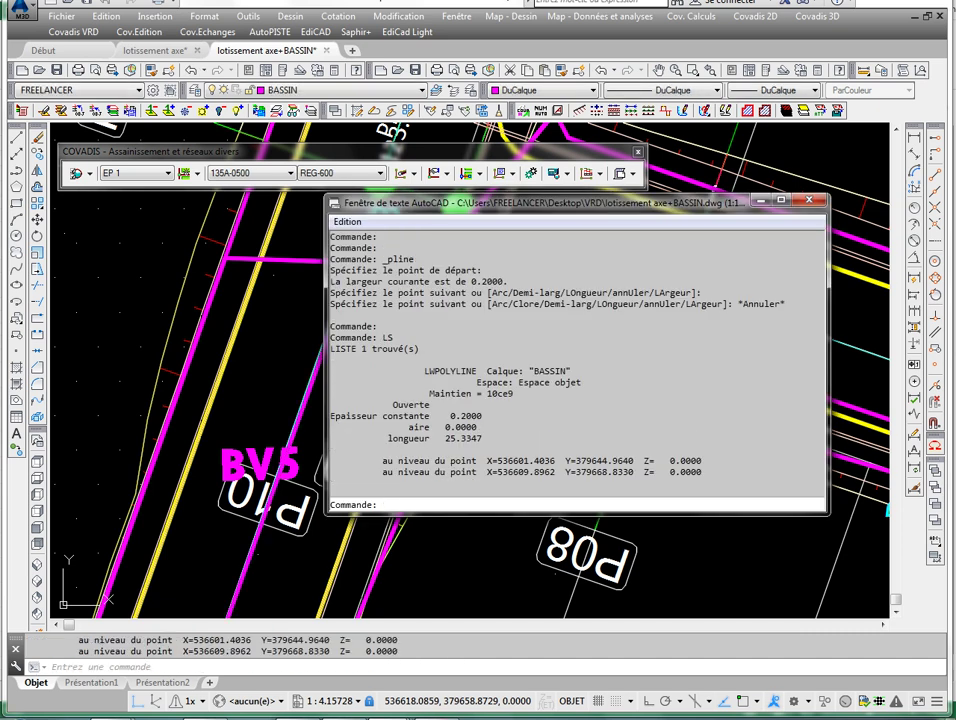
pyautogui.moveTo(300, 718)
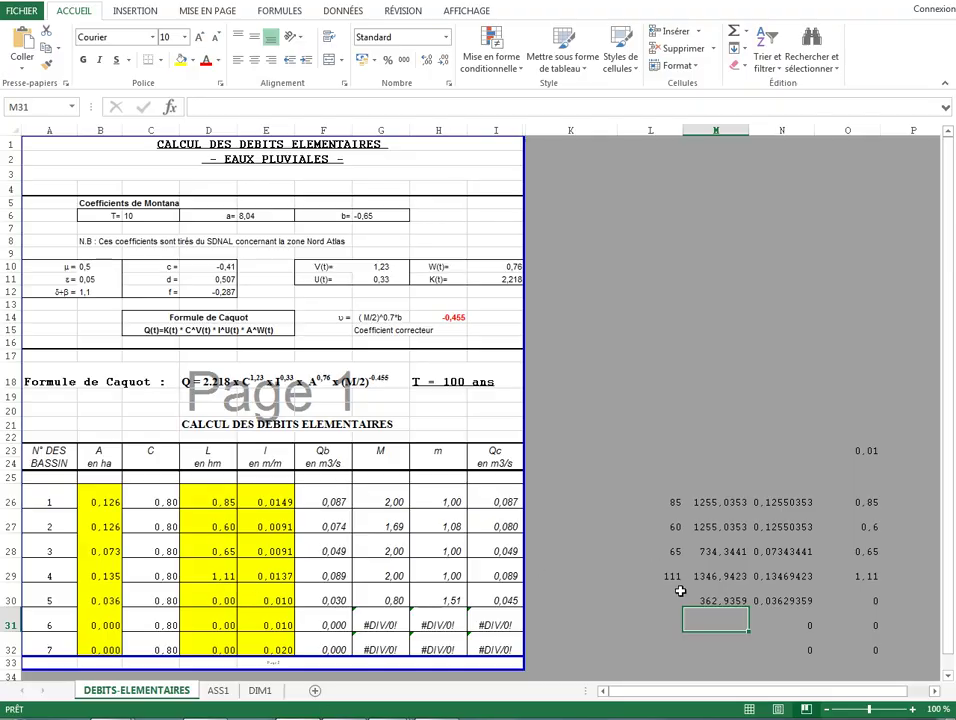
pyautogui.click(680, 591)
pyautogui.write('215')
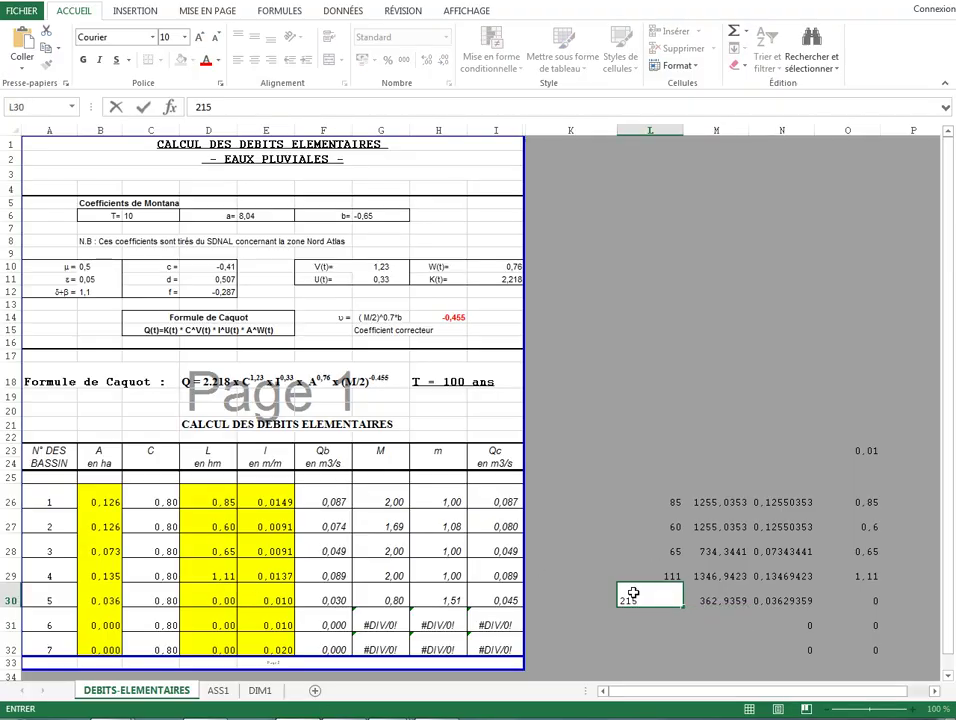
pyautogui.press('Return')
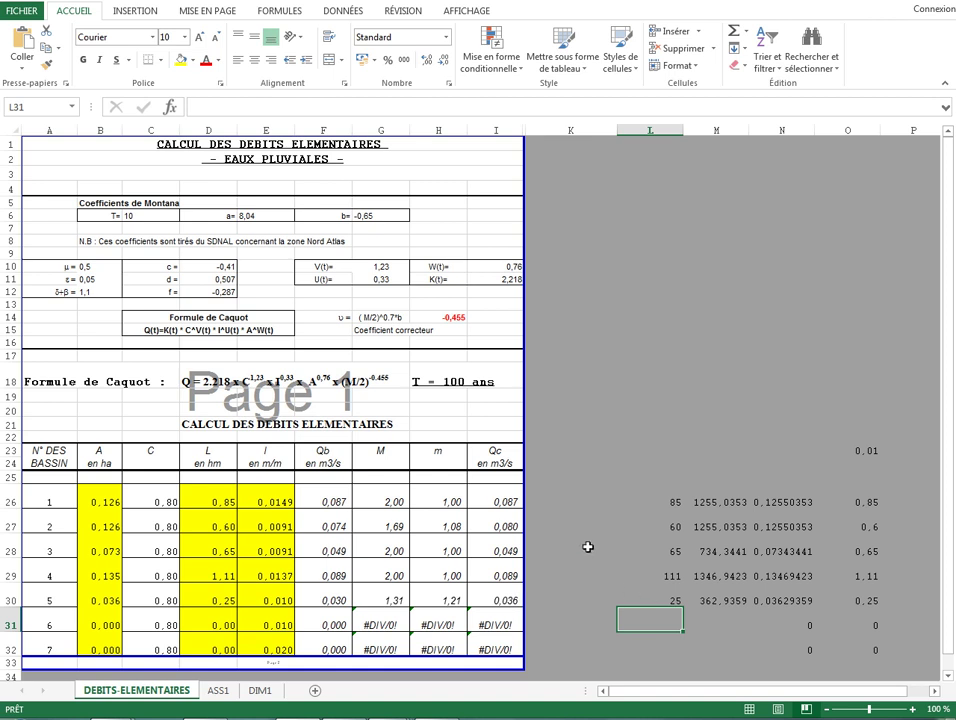
# - Examine basin 5's row B30:I30, its corrected flow formula in I30 and basin 4's raw flow formula in F29
pyautogui.click(102, 598)
pyautogui.click(100, 576)
pyautogui.click(110, 592)
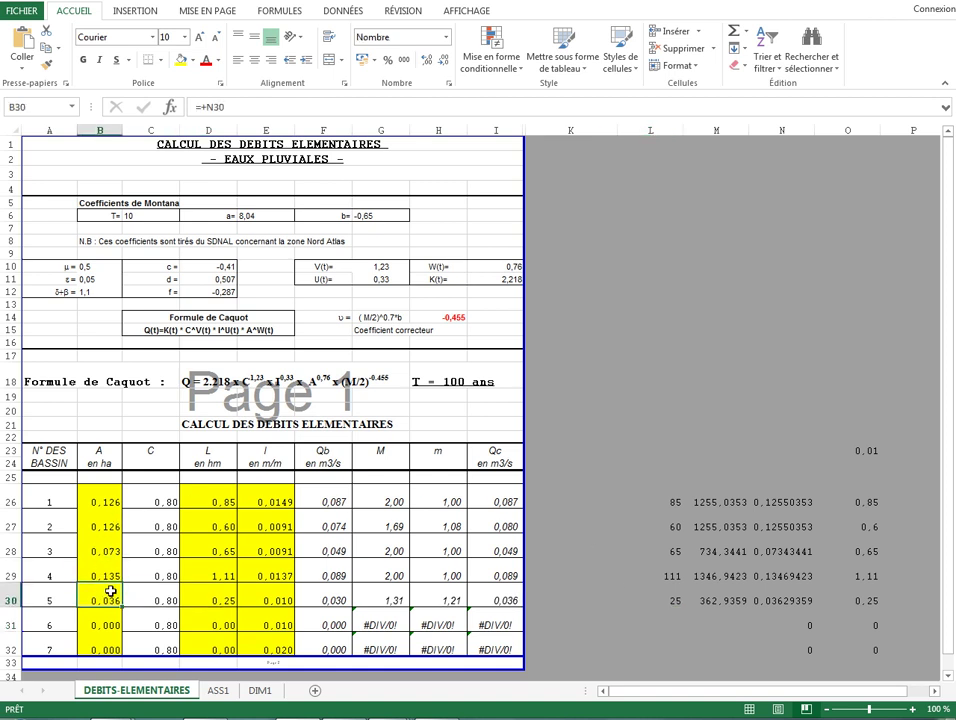
pyautogui.moveTo(104, 595); pyautogui.dragTo(501, 594)
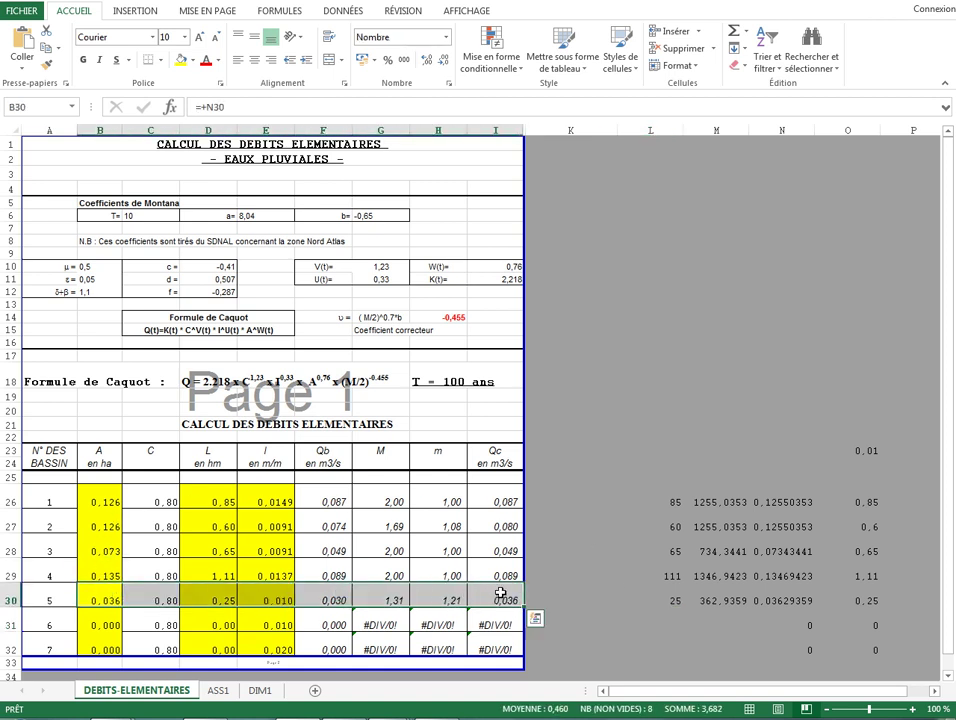
pyautogui.doubleClick(501, 594)
pyautogui.press('Escape')
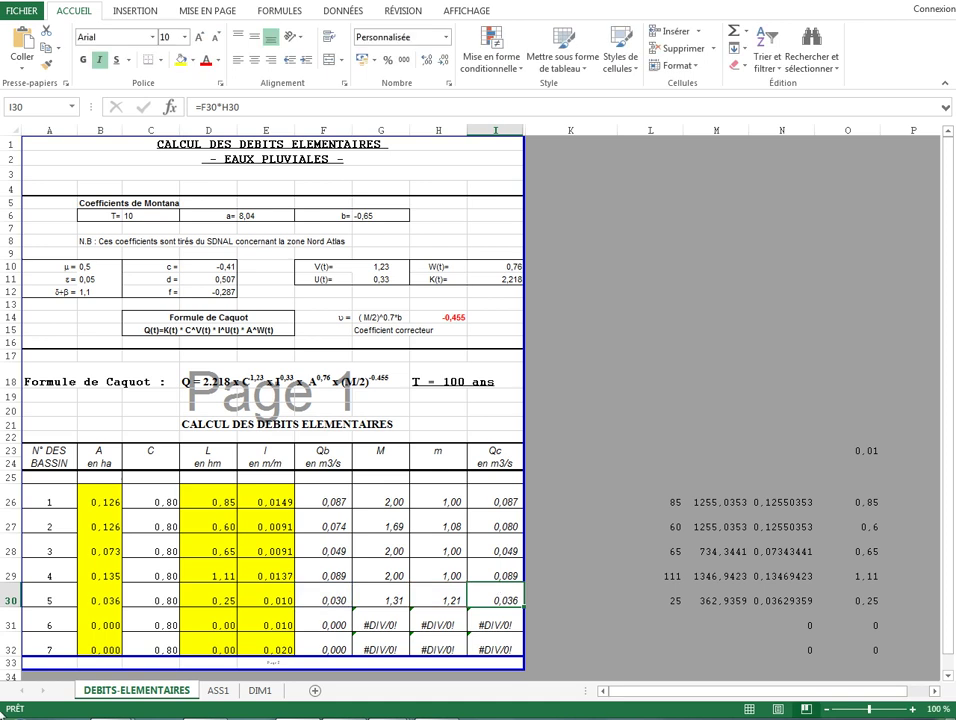
pyautogui.doubleClick(328, 570)
pyautogui.press('Escape')
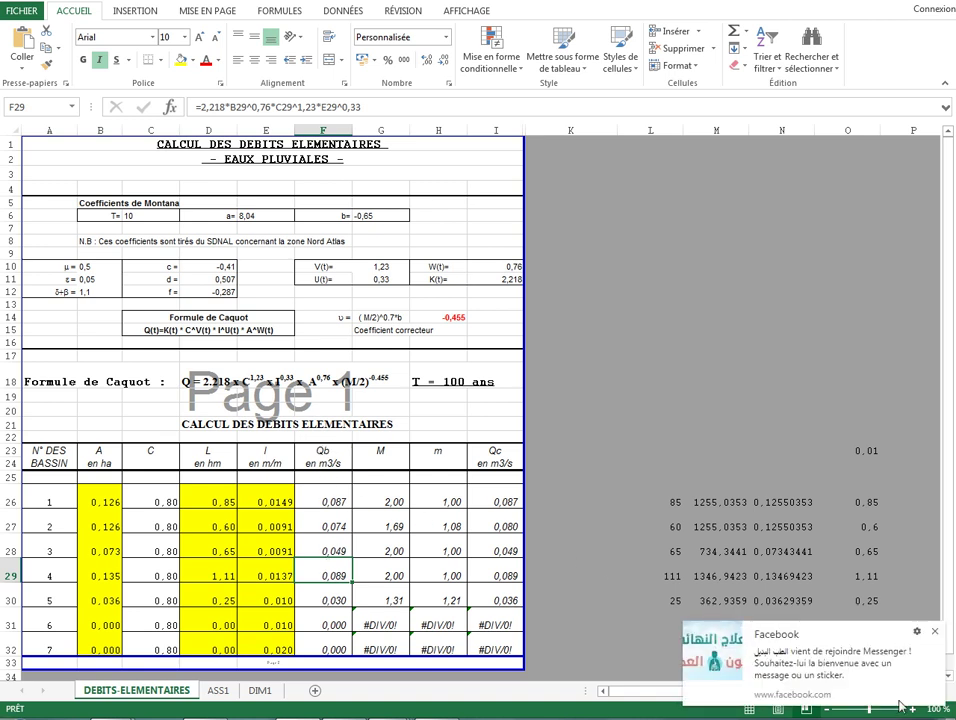
# - Examine the formulas for M and m of basin 1 and for M, m and corrected flow Qc of basin 2
pyautogui.click(385, 501)
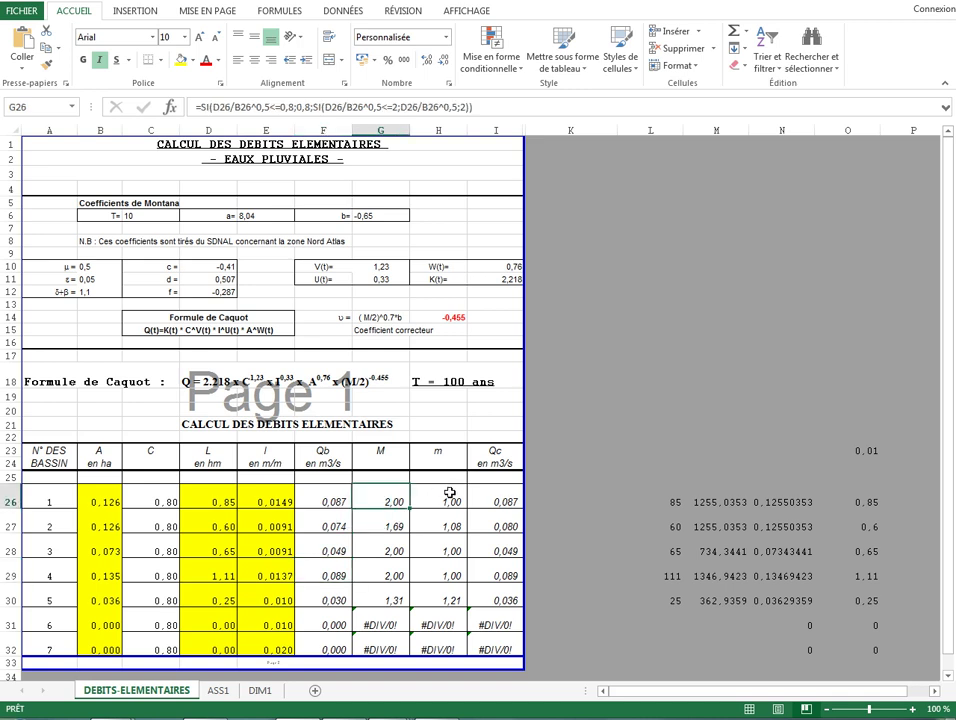
pyautogui.click(451, 494)
pyautogui.doubleClick(451, 495)
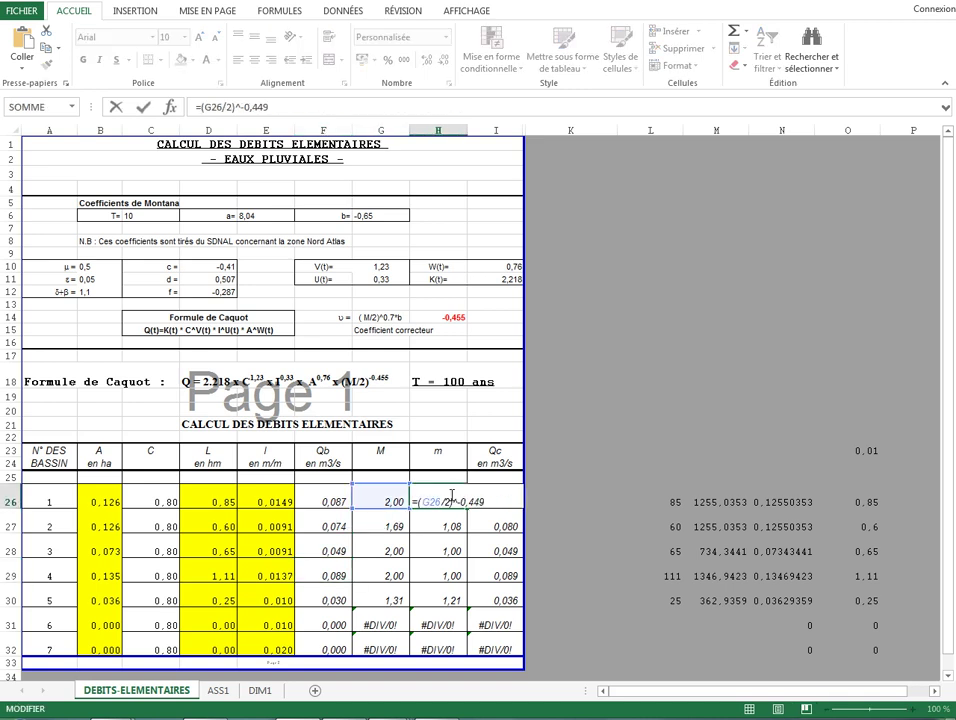
pyautogui.click(368, 502)
pyautogui.click(385, 527)
pyautogui.doubleClick(386, 527)
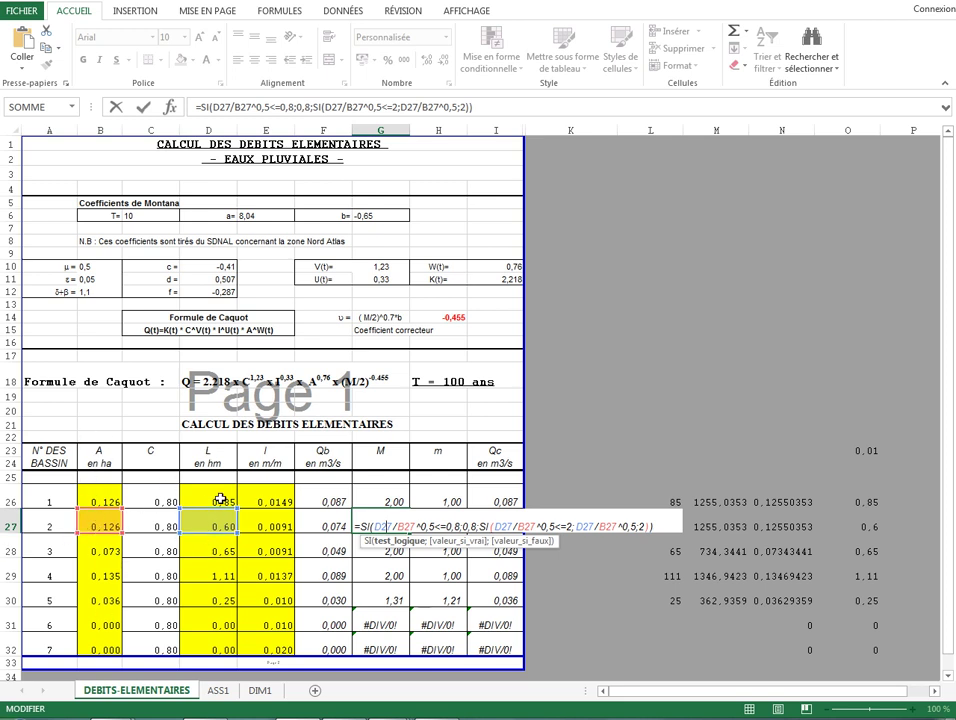
pyautogui.press('Escape')
pyautogui.click(443, 527)
pyautogui.click(500, 527)
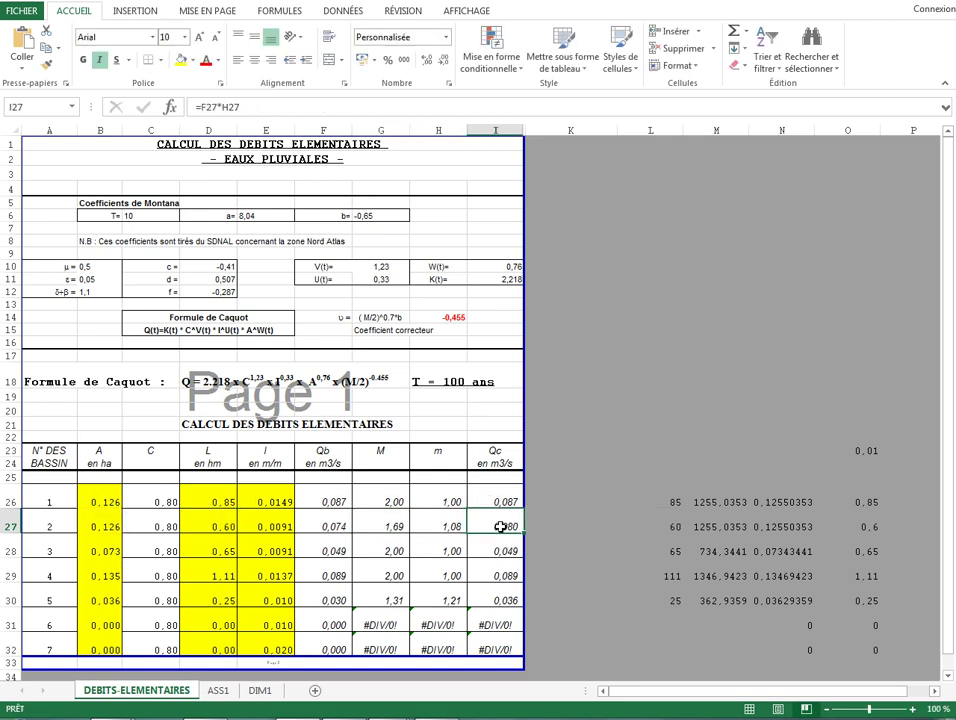
pyautogui.doubleClick(503, 527)
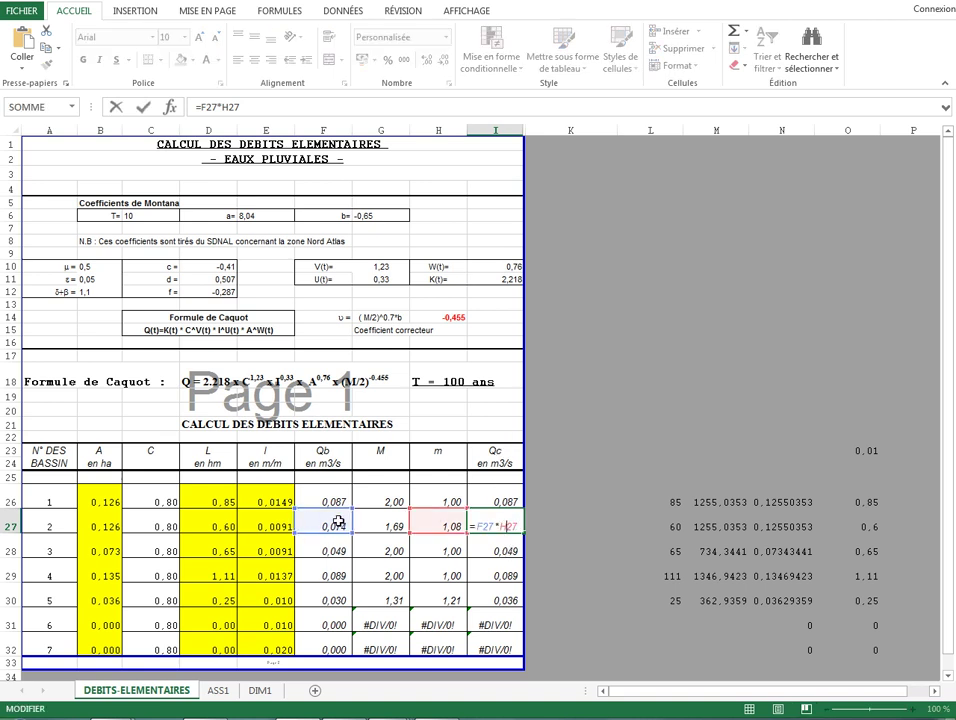
# - List the BV6 basin boundary's properties in the lotissement axe+BASSIN drawing, copy its area and return to the Excel workbook
pyautogui.press('Escape')
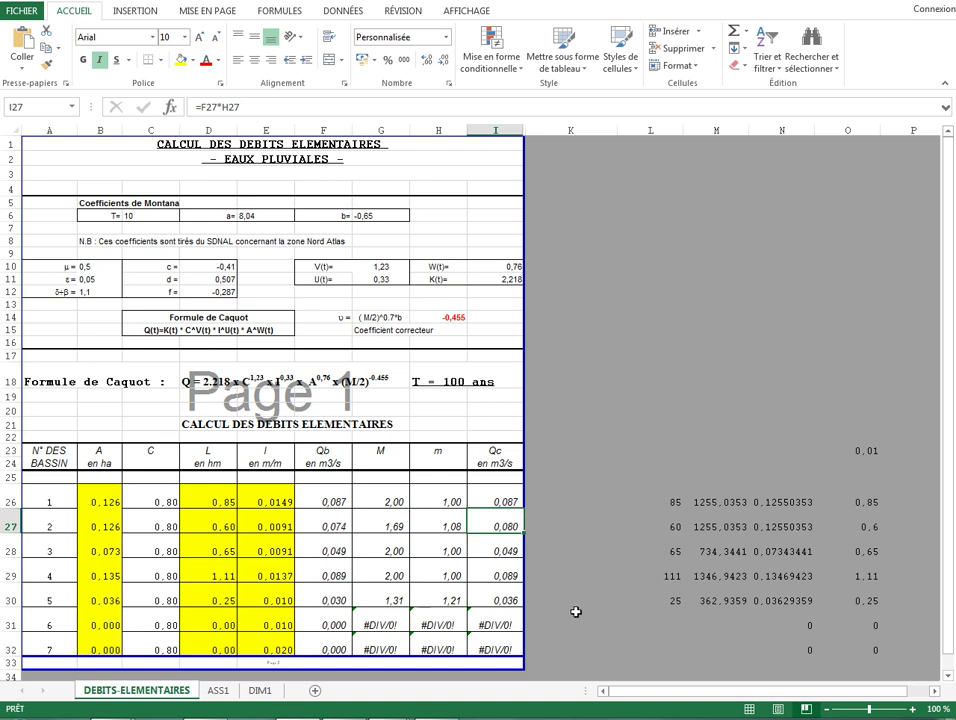
pyautogui.hotkey('alt', 'Tab')
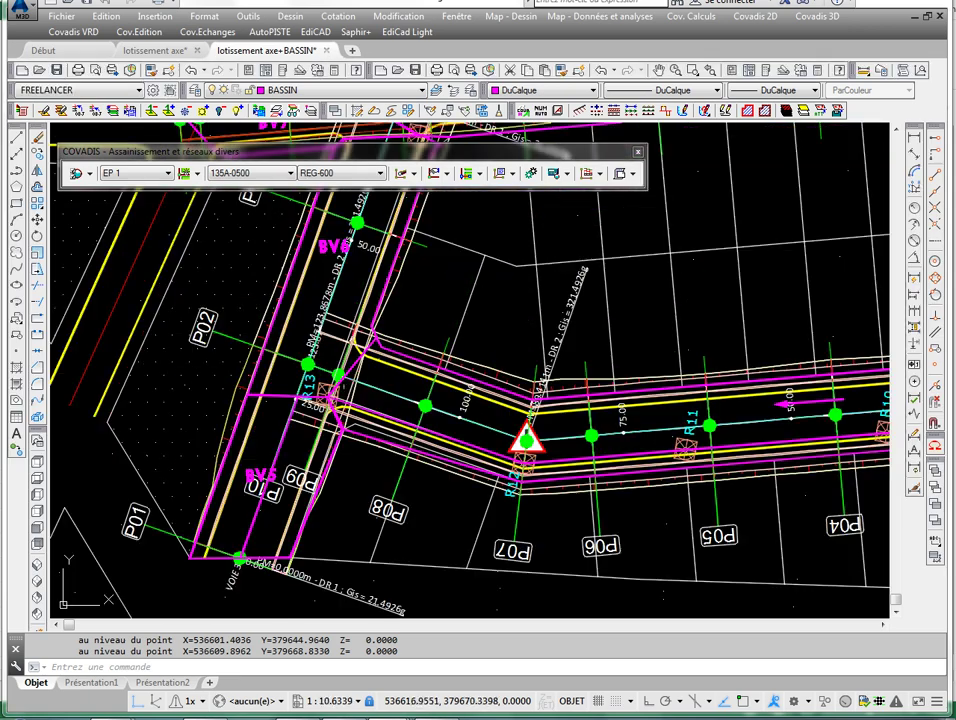
pyautogui.press('Escape')
pyautogui.click(256, 282)
pyautogui.write('ls')
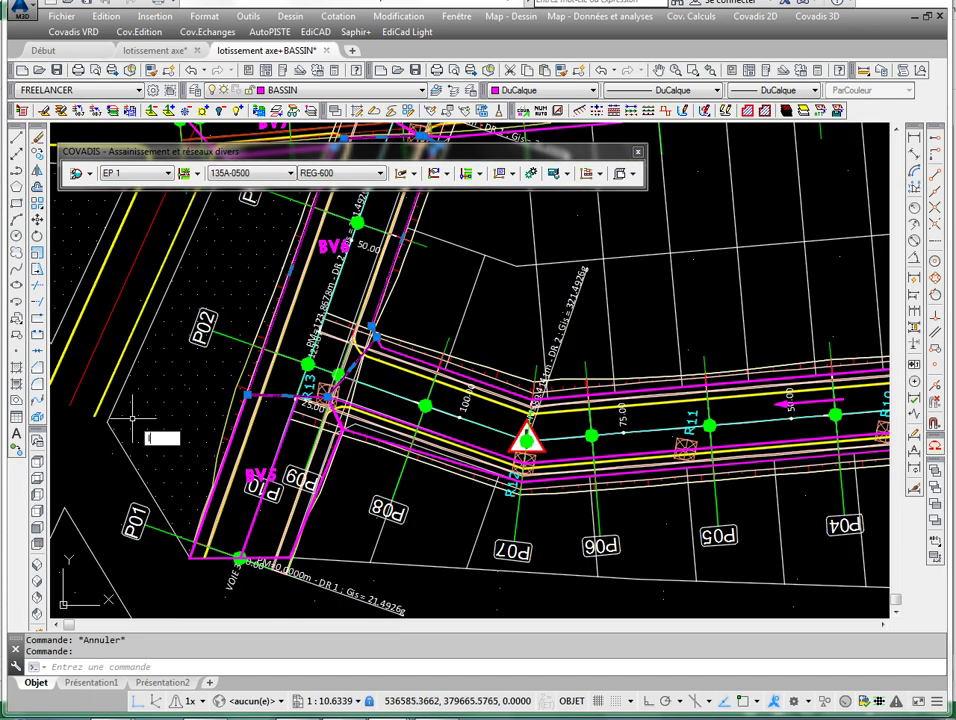
pyautogui.press('Return')
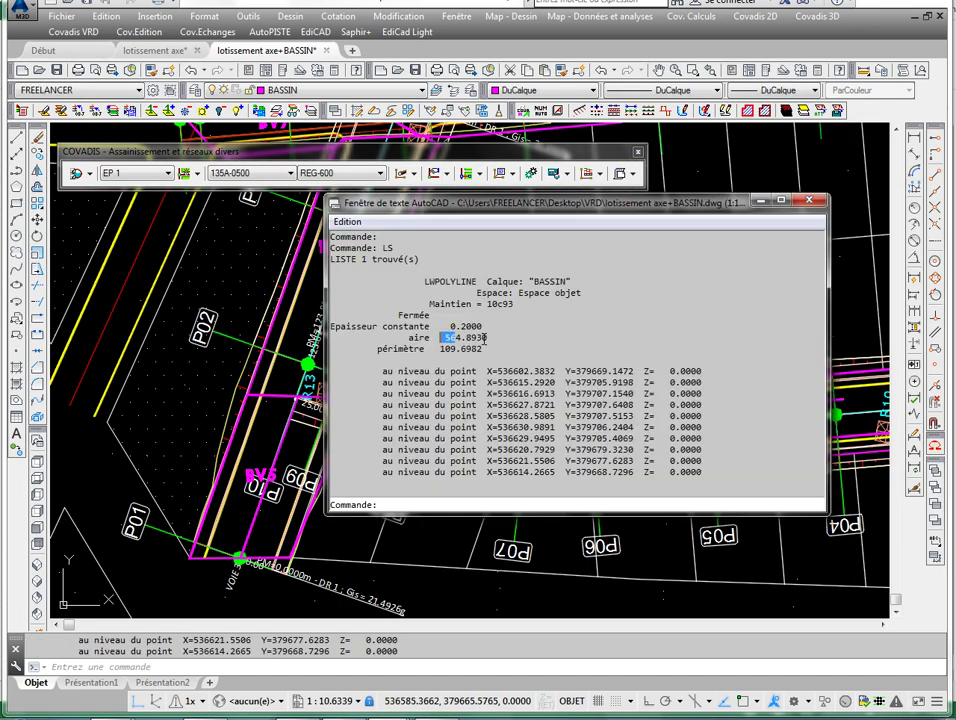
pyautogui.moveTo(484, 338); pyautogui.dragTo(488, 338)
pyautogui.rightClick(474, 336)
pyautogui.click(494, 442)
pyautogui.hotkey('alt', 'Tab')
pyautogui.click(100, 603)
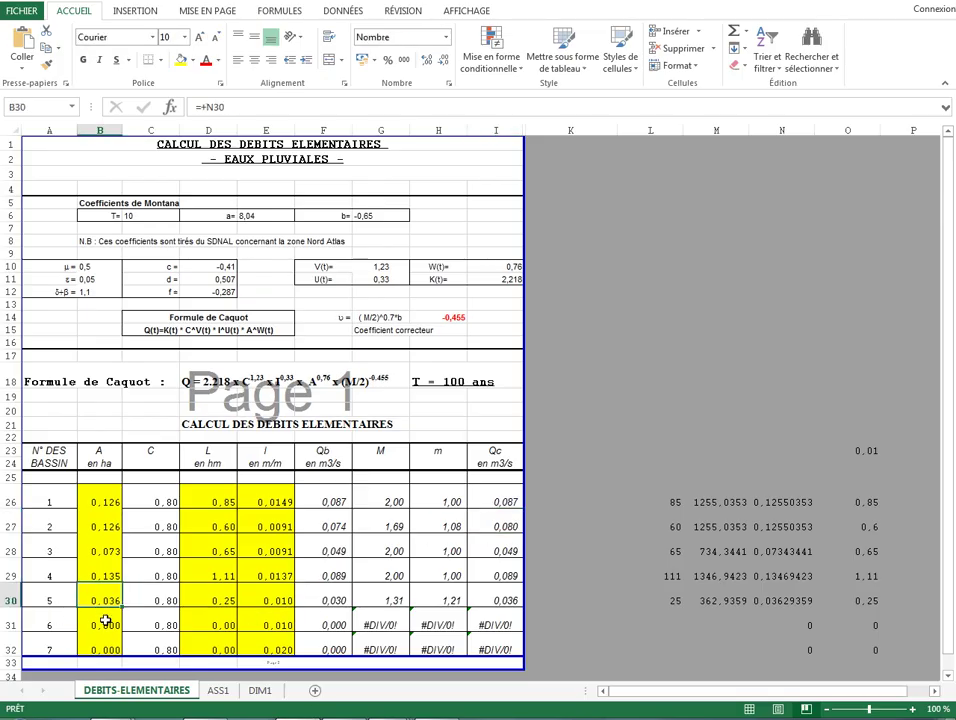
pyautogui.click(105, 621)
pyautogui.click(676, 617)
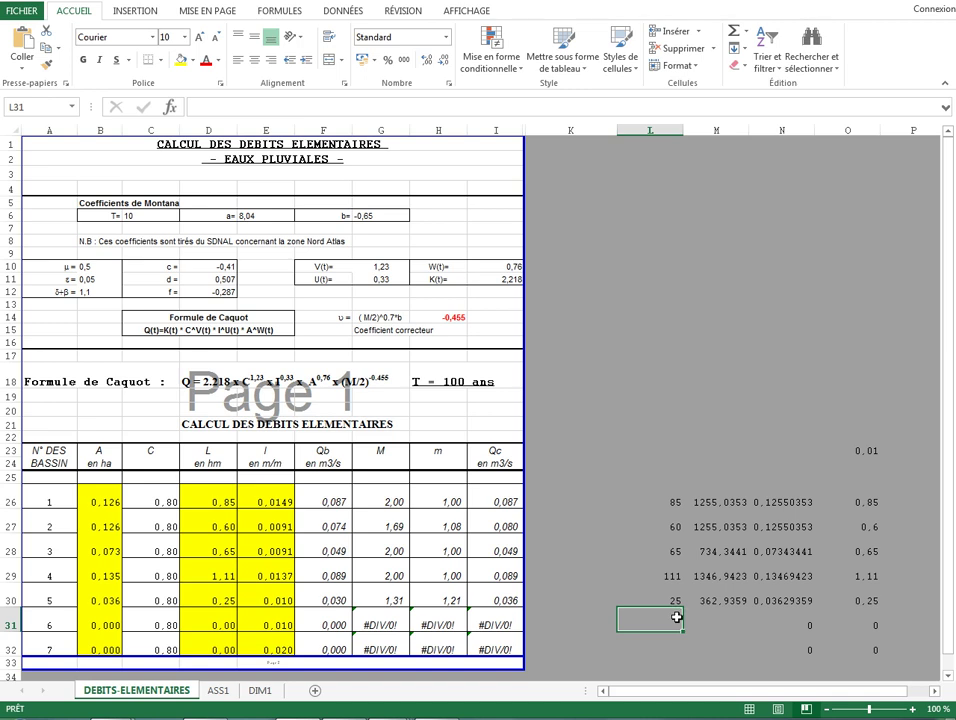
pyautogui.rightClick(676, 617)
pyautogui.click(706, 374)
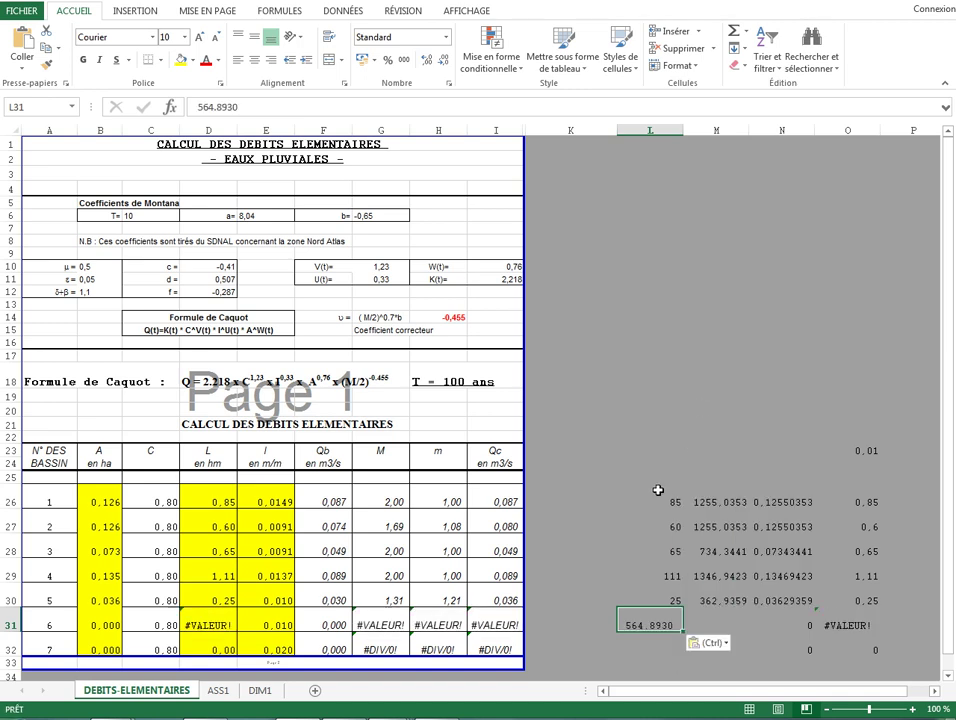
# - Paste the copied area into M31 as basin 6's area and correct it to 564,8930 with a decimal comma
pyautogui.rightClick(734, 621)
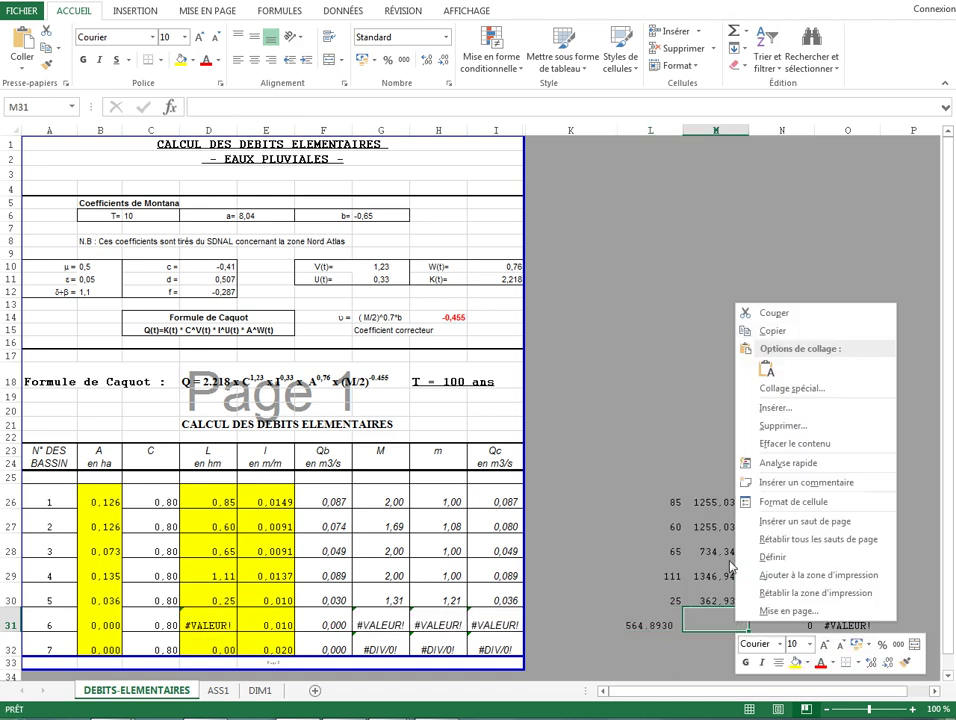
pyautogui.click(736, 368)
pyautogui.doubleClick(719, 627)
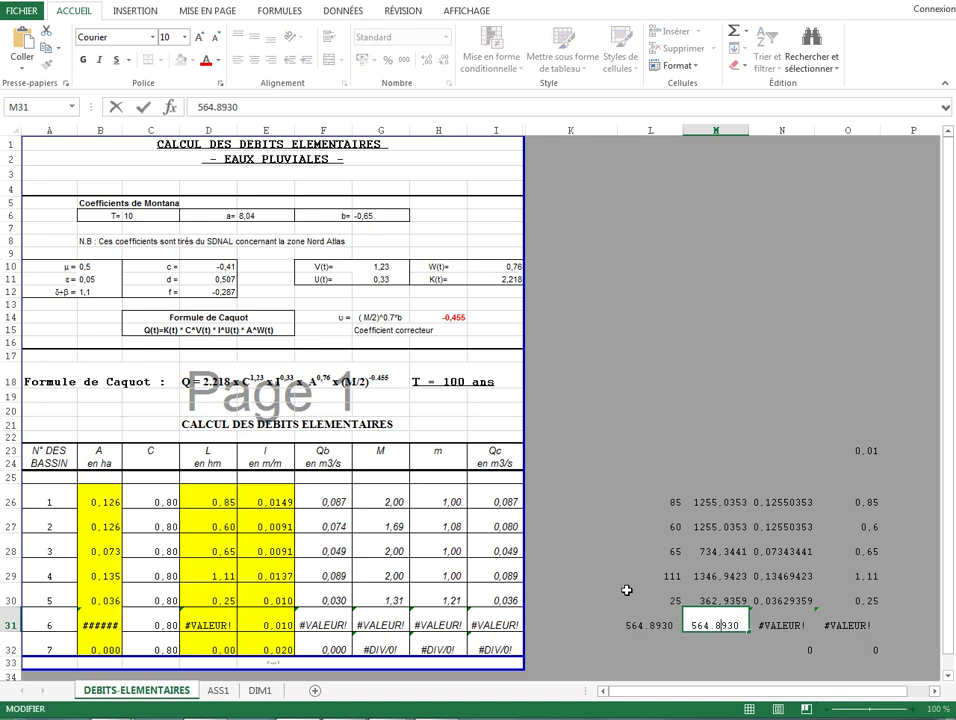
pyautogui.press('BackSpace')
pyautogui.write(',')
pyautogui.press('Return')
pyautogui.press('Up')
pyautogui.press('Left')
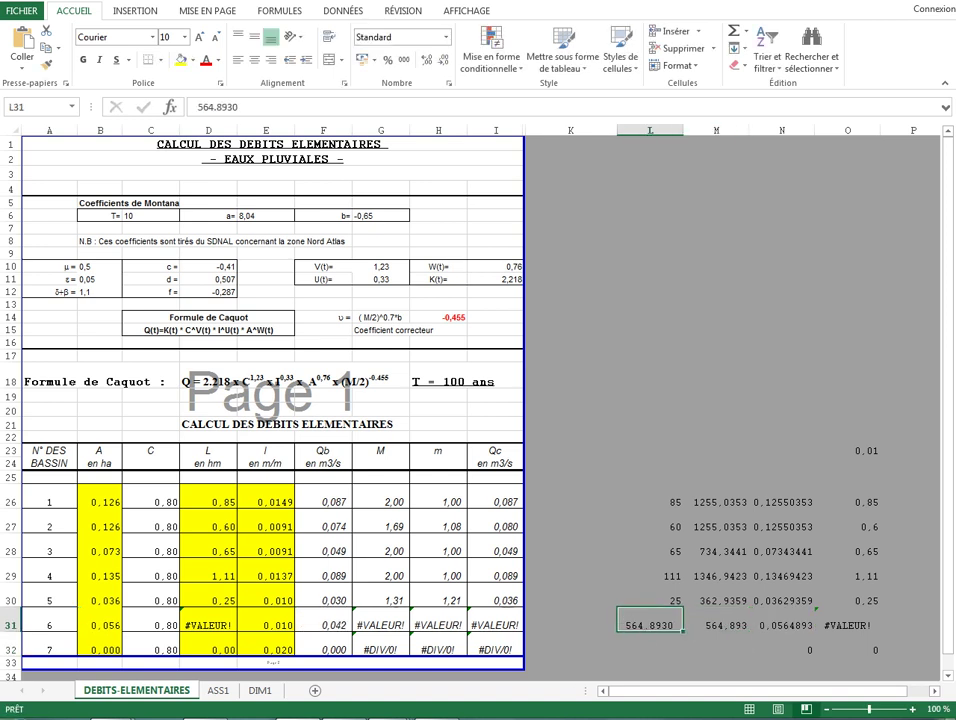
# - Back in the lotissement axe+BASSIN drawing, draw a polyline about 40.5 m long along BV6's road axis from beside R13 to the basin's far edge
pyautogui.moveTo(296, 719)
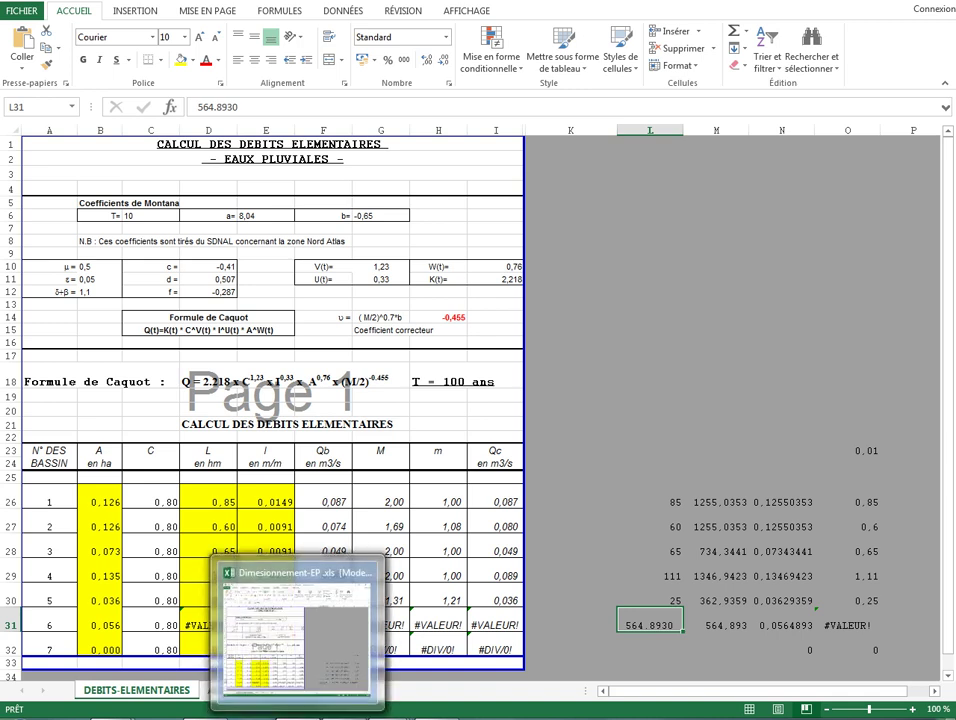
pyautogui.click(373, 683)
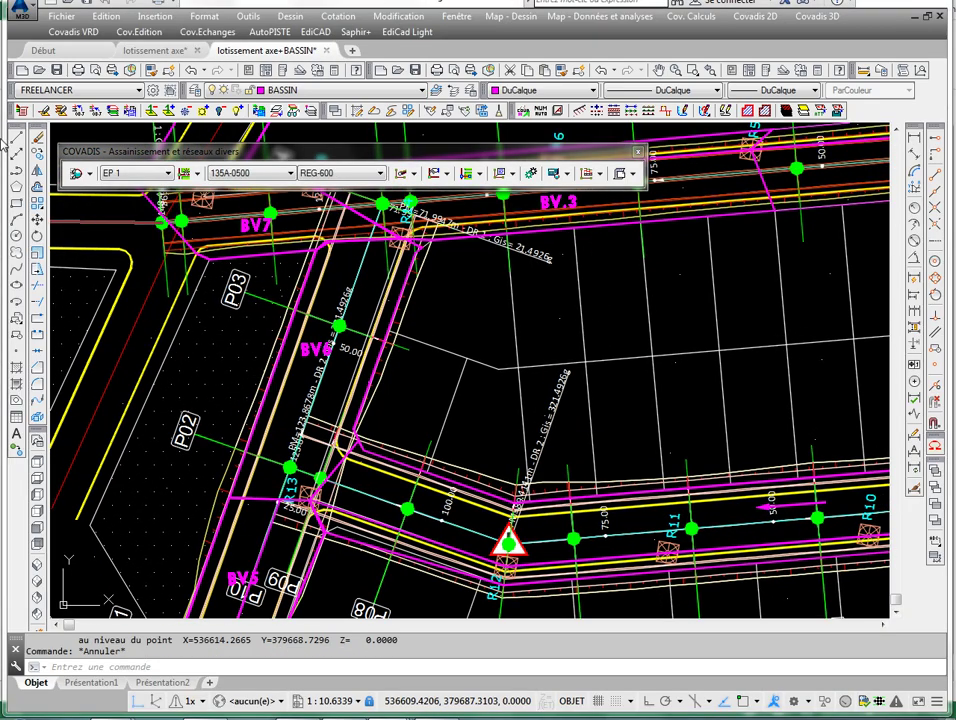
pyautogui.click(16, 170)
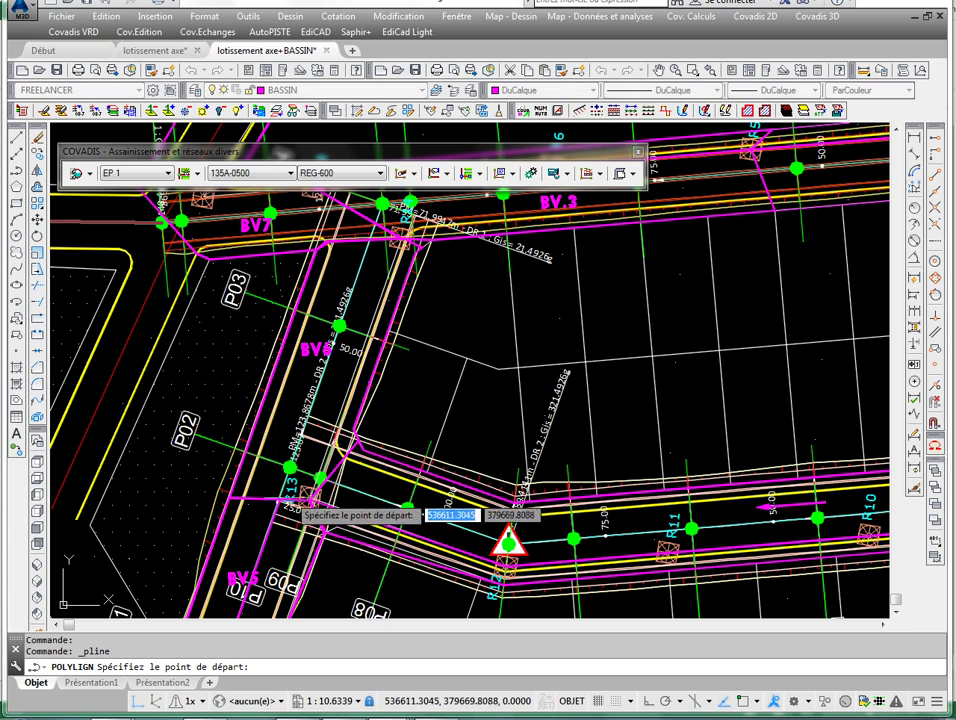
pyautogui.click(293, 486)
pyautogui.scroll(4, 380, 230)
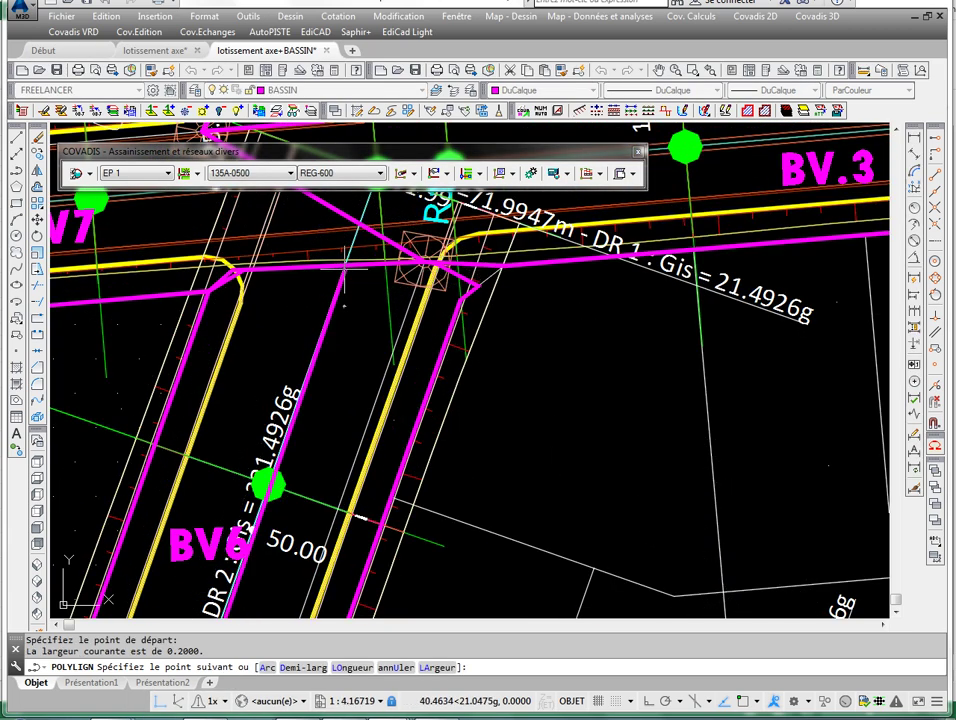
pyautogui.click(344, 268)
pyautogui.press('Escape')
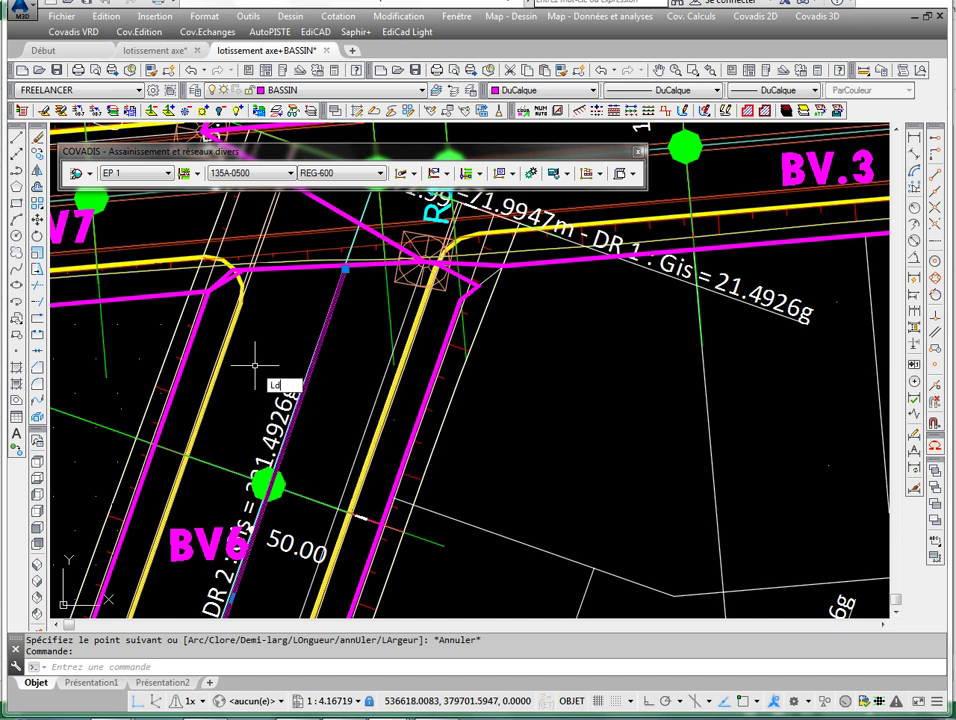
# - List the new polyline's length and enter 40,50 in L31 of the Excel workbook as basin 6's length
pyautogui.write('Ld')
pyautogui.press('Return')
pyautogui.press('Escape')
pyautogui.press('Escape')
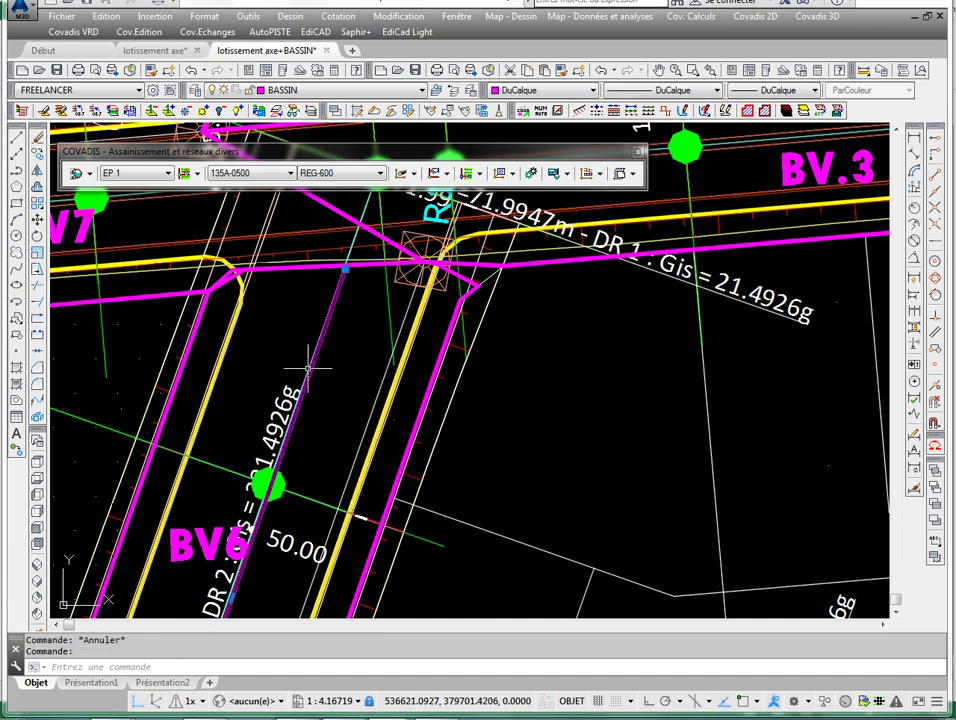
pyautogui.write('LS')
pyautogui.press('Return')
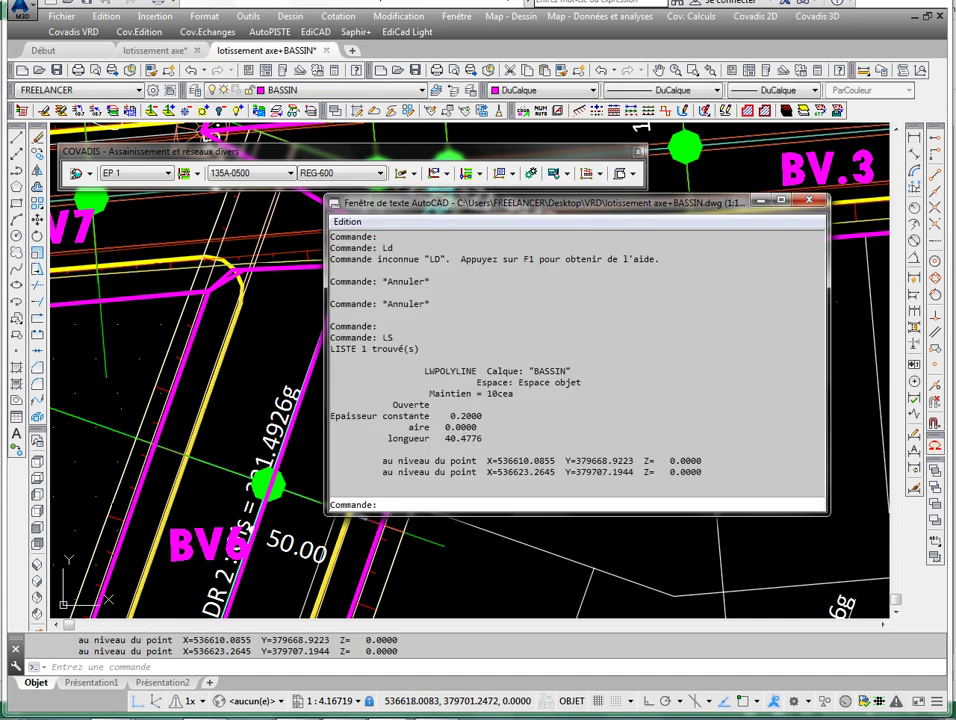
pyautogui.doubleClick(460, 427)
pyautogui.click(484, 438)
pyautogui.moveTo(390, 710)
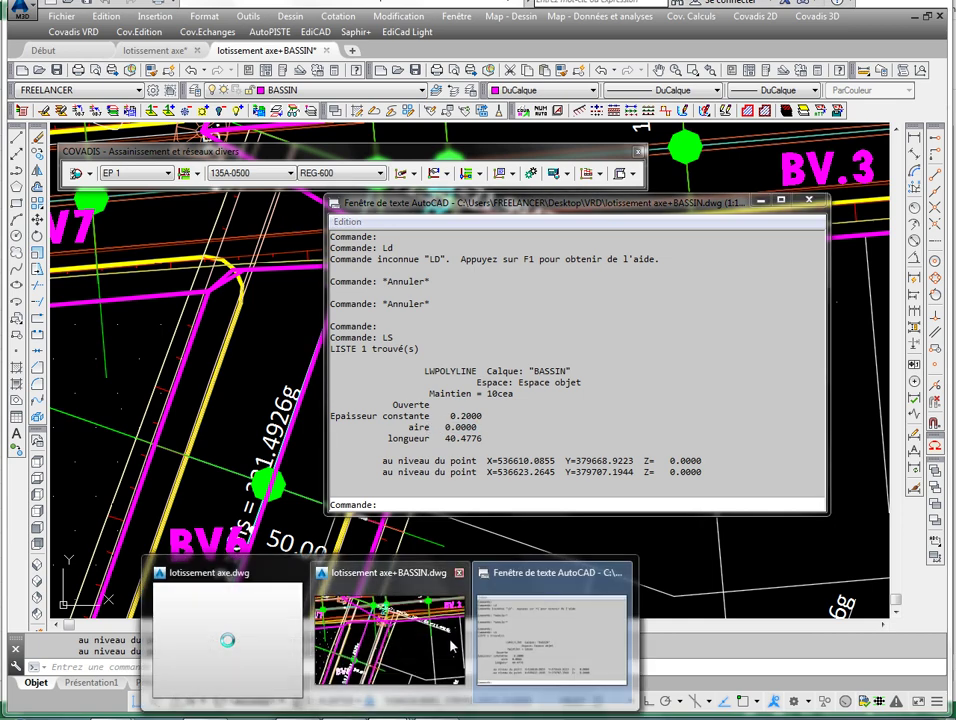
pyautogui.hotkey('alt', 'Tab')
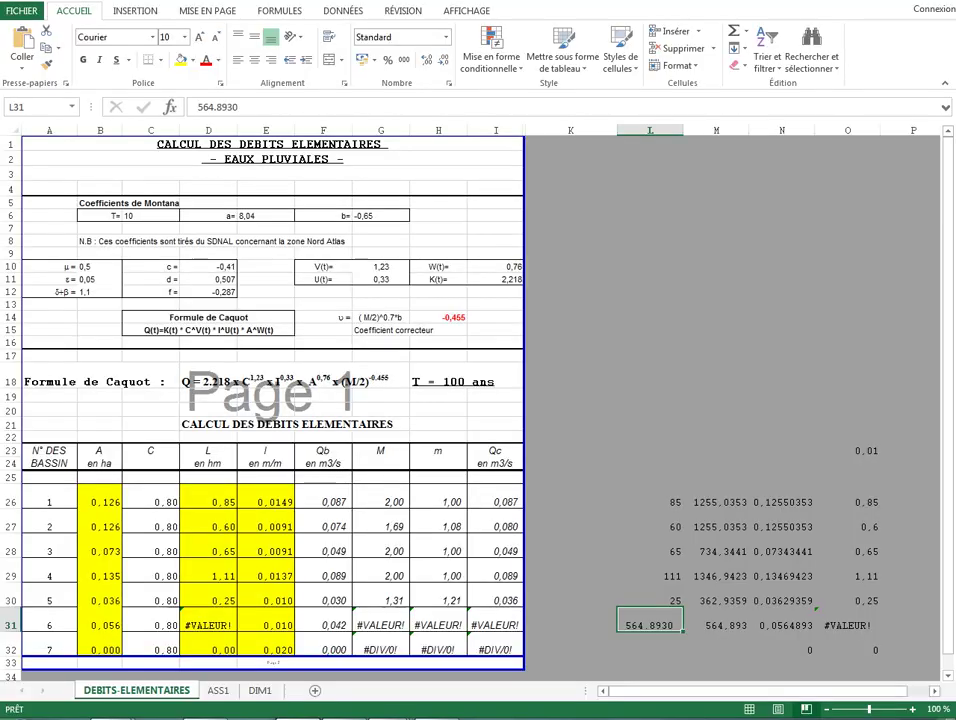
pyautogui.write('40,50')
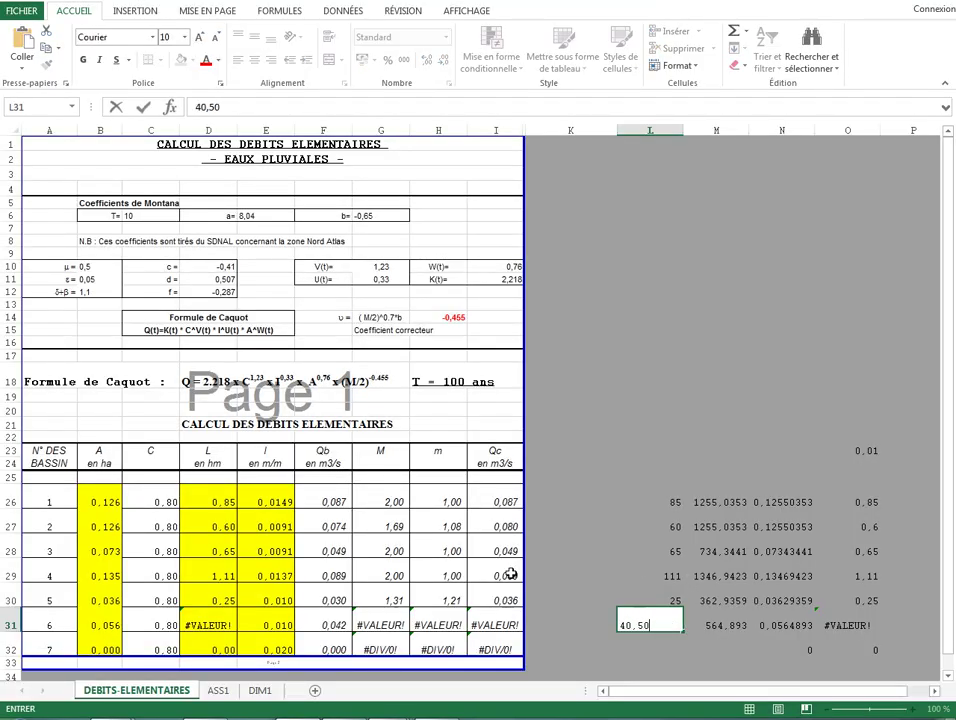
pyautogui.press('Return')
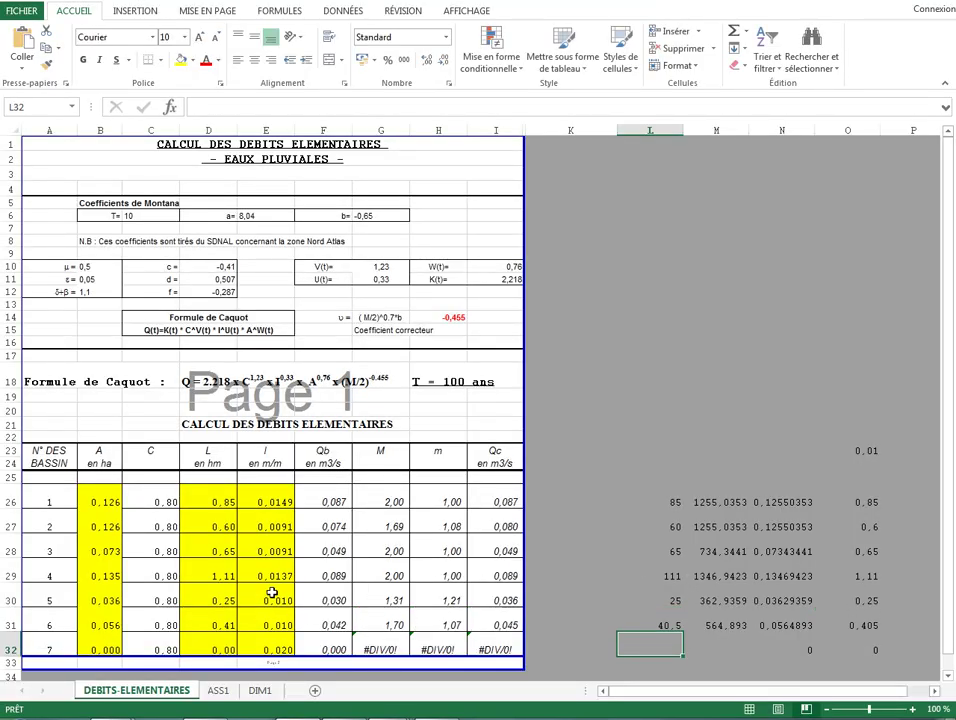
# - Select basin 6's slope cell E31, return to the drawing and examine which road axis runs through BV5 and BV6
pyautogui.click(268, 624)
pyautogui.hotkey('alt', 'Tab')
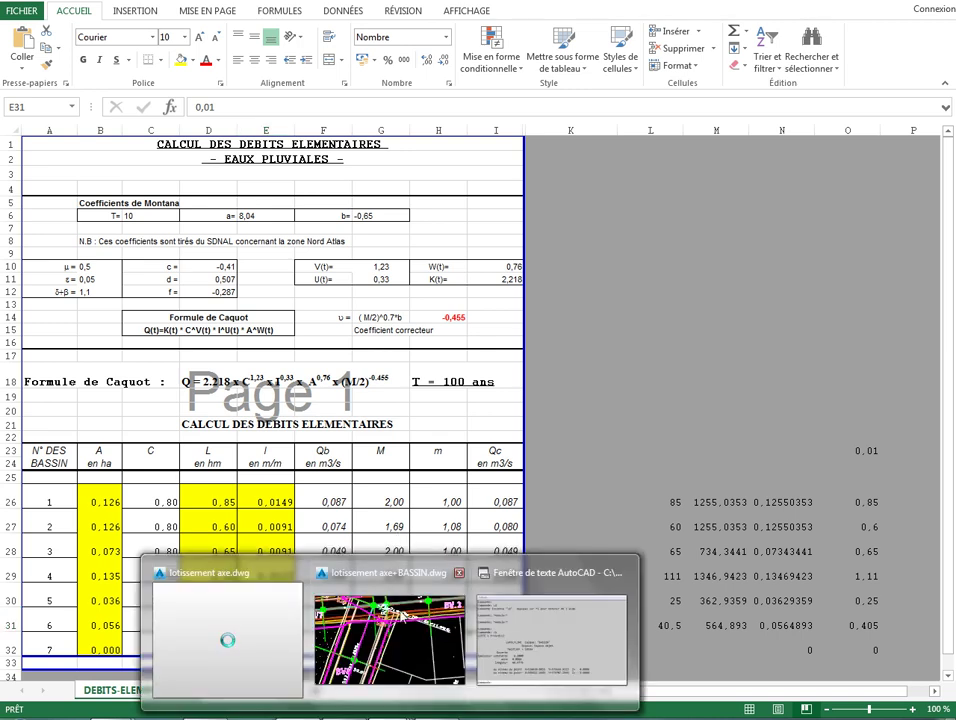
pyautogui.press('Escape')
pyautogui.press('Escape')
pyautogui.scroll(4, 265, 534)
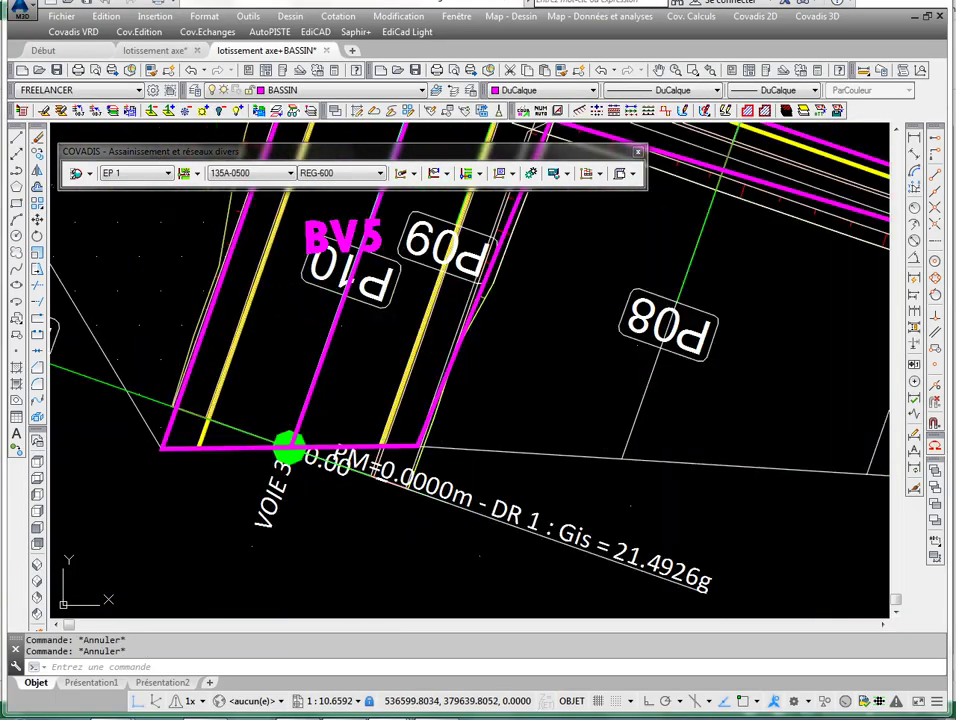
pyautogui.scroll(-12, 272, 522)
pyautogui.scroll(6, 328, 408)
pyautogui.scroll(3, 160, 395)
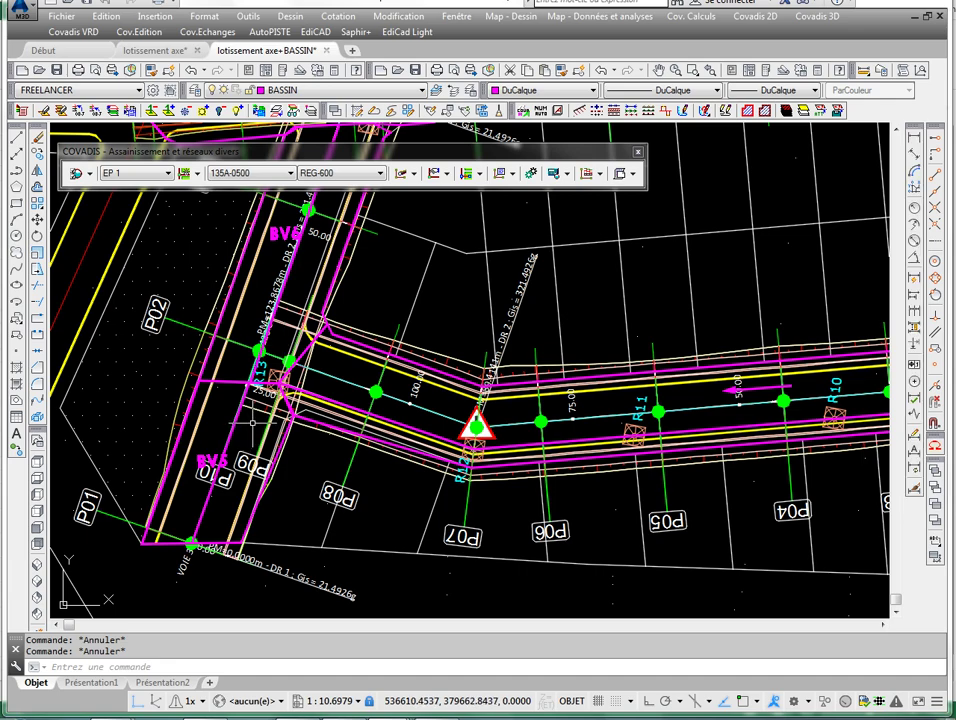
pyautogui.scroll(-4, 252, 423)
pyautogui.scroll(2, 252, 423)
# - Find the longitudinal profile of VOIE 3 and read its slopes and section lengths
pyautogui.scroll(-8, 551, 262)
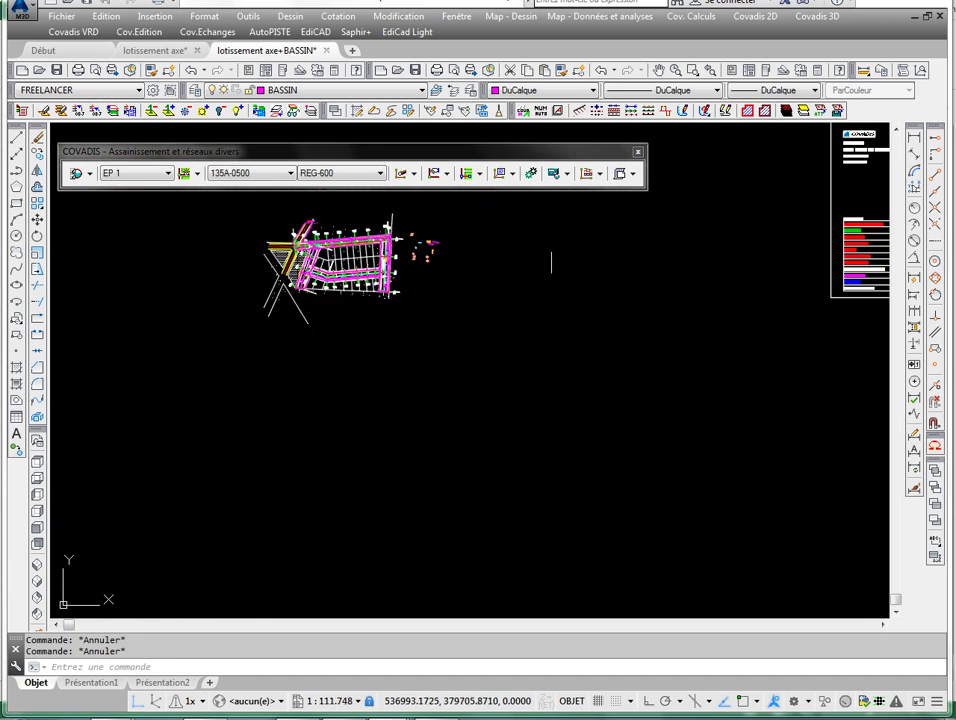
pyautogui.moveTo(551, 262); pyautogui.dragTo(512, 418, button='middle')
pyautogui.scroll(6, 300, 243)
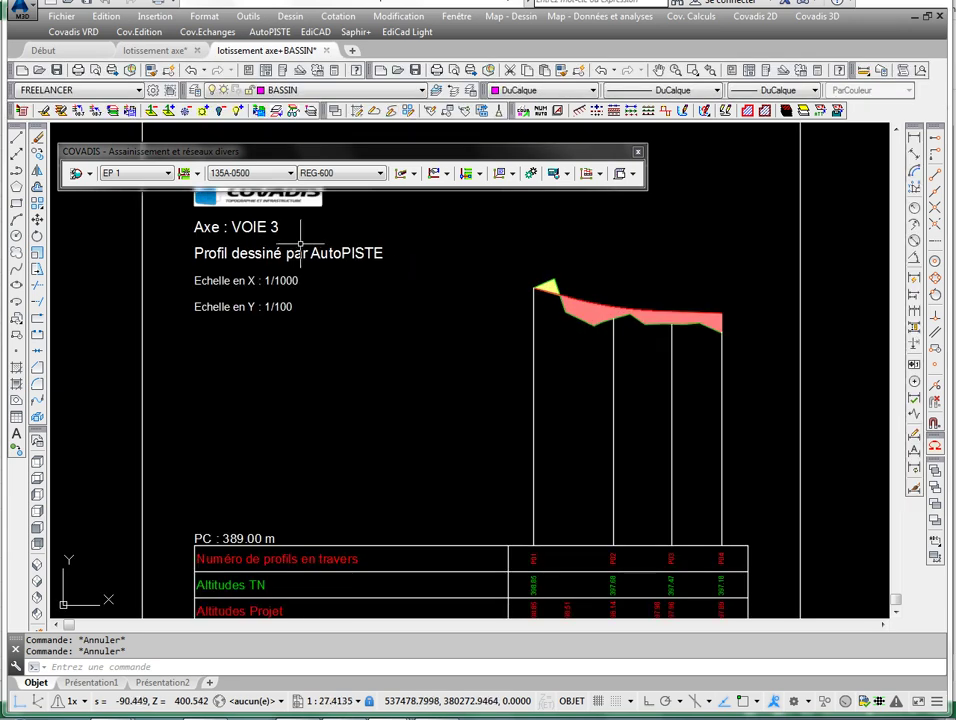
pyautogui.scroll(-2, 300, 243)
pyautogui.scroll(2, 506, 303)
pyautogui.moveTo(475, 365); pyautogui.dragTo(483, 307, button='middle')
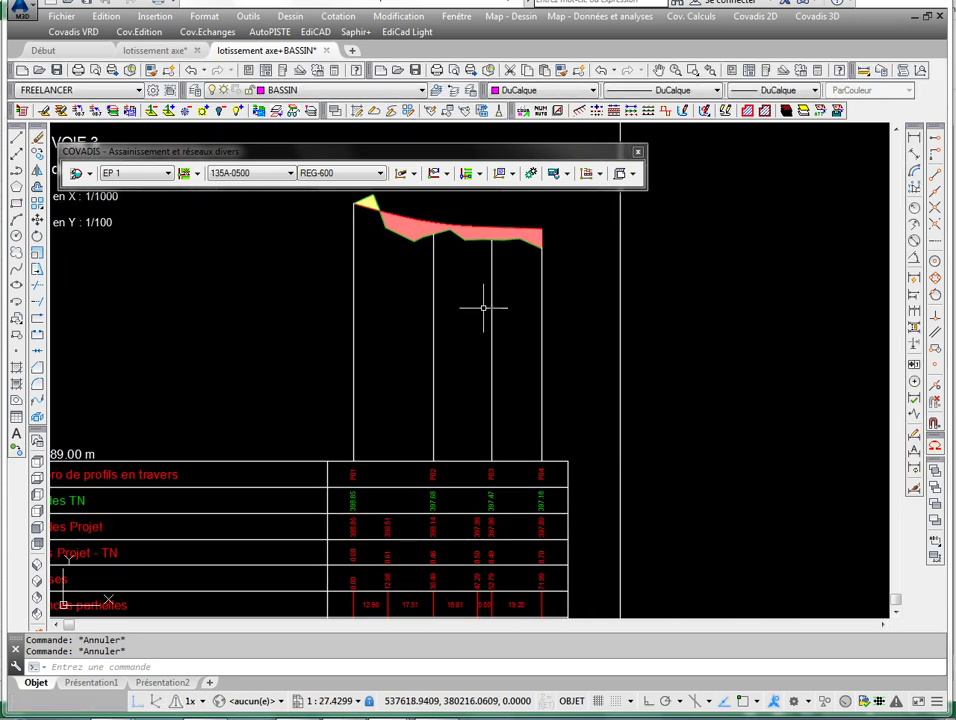
pyautogui.moveTo(483, 479); pyautogui.dragTo(467, 322, button='middle')
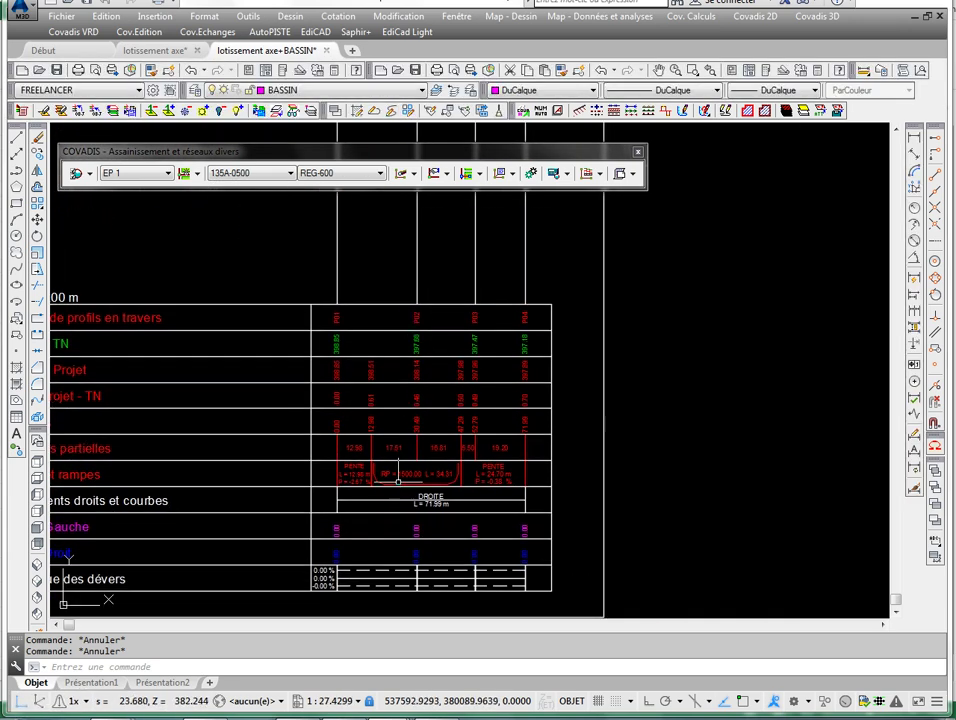
pyautogui.scroll(4, 398, 482)
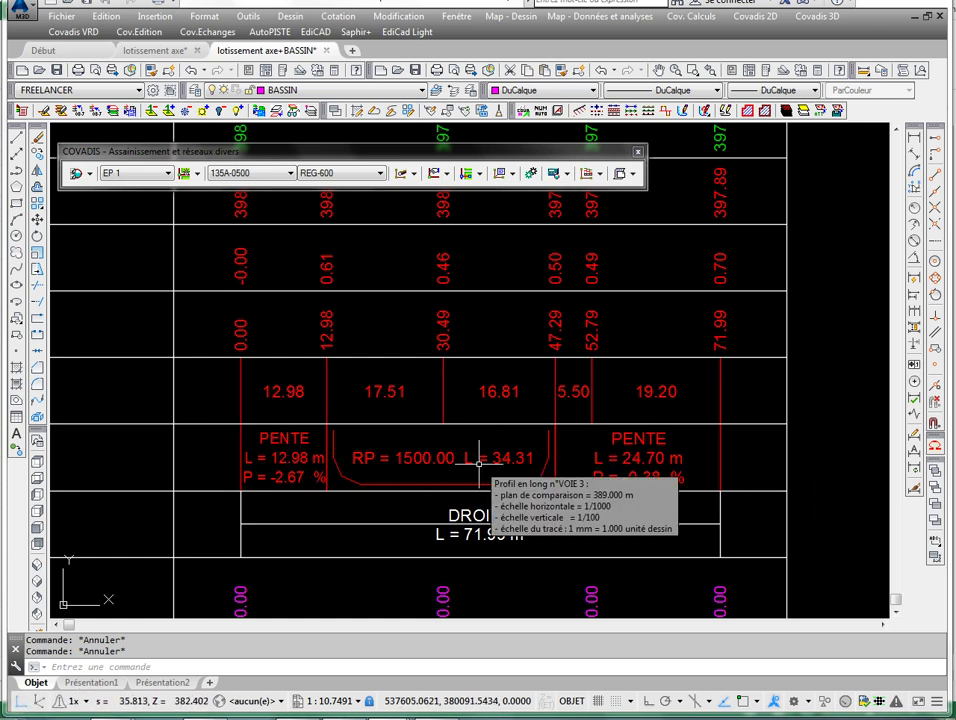
# - Examine VOIE 3's profile curve and compare it with the distances and slopes in its table
pyautogui.scroll(-4, 479, 462)
pyautogui.scroll(2, 487, 515)
pyautogui.moveTo(474, 513); pyautogui.dragTo(613, 464, button='middle')
pyautogui.scroll(-4, 542, 455)
pyautogui.scroll(2, 527, 344)
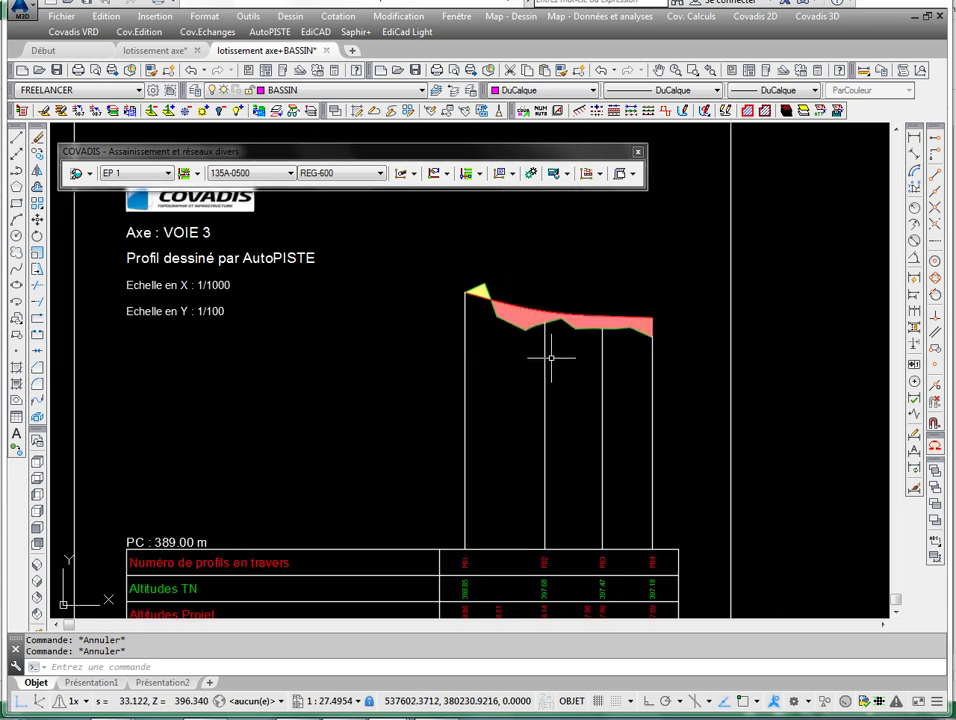
pyautogui.moveTo(521, 393); pyautogui.dragTo(512, 286, button='middle')
pyautogui.scroll(-6, 512, 284)
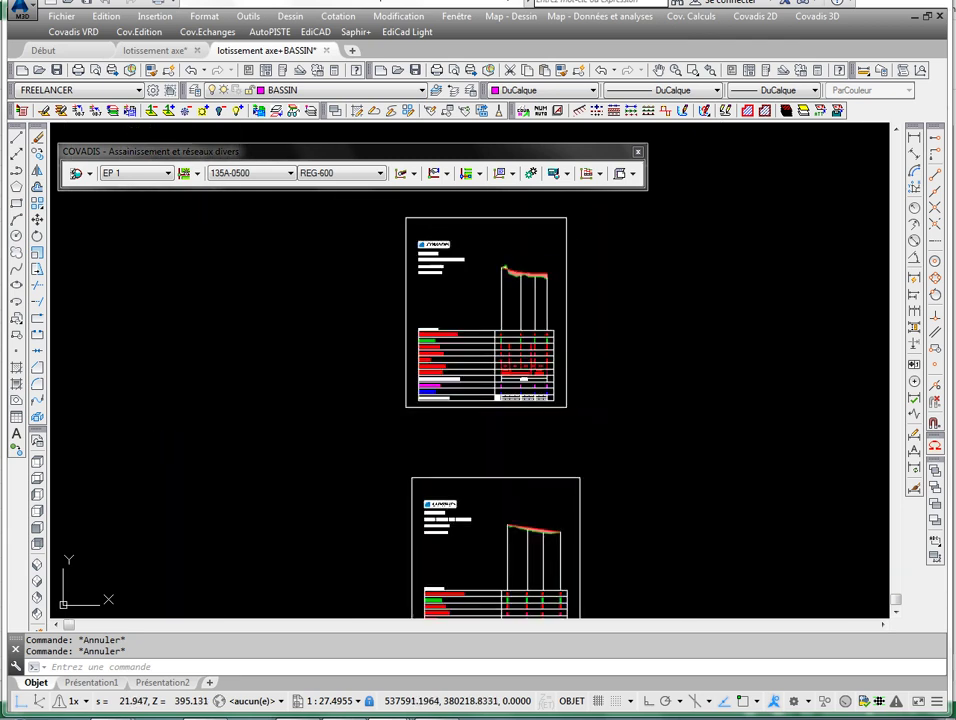
pyautogui.scroll(8, 347, 371)
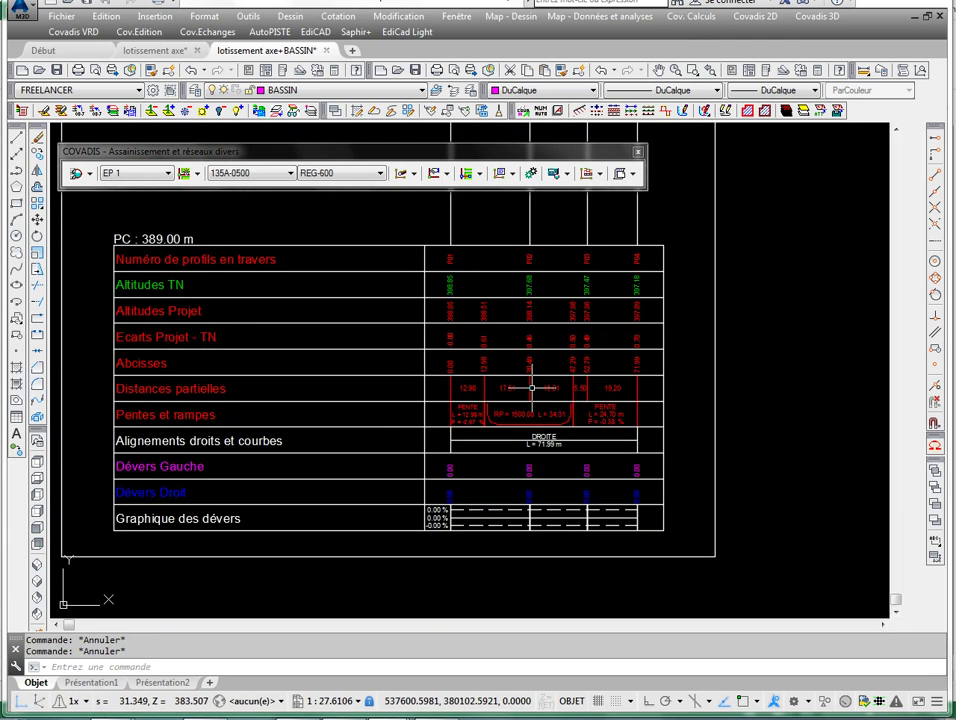
pyautogui.scroll(2, 471, 420)
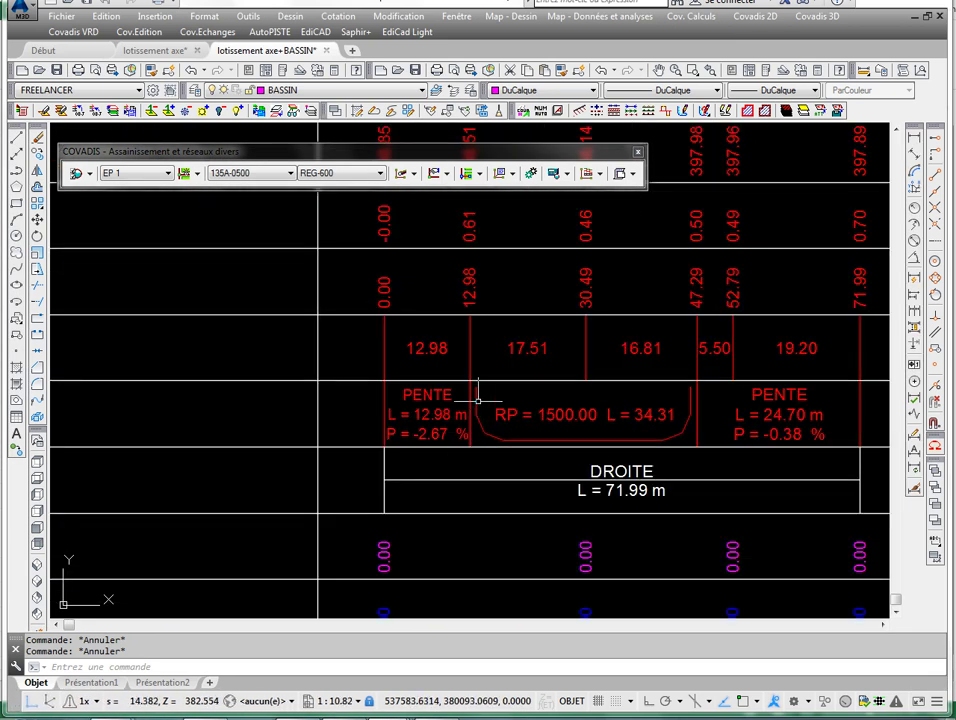
pyautogui.scroll(-6, 473, 417)
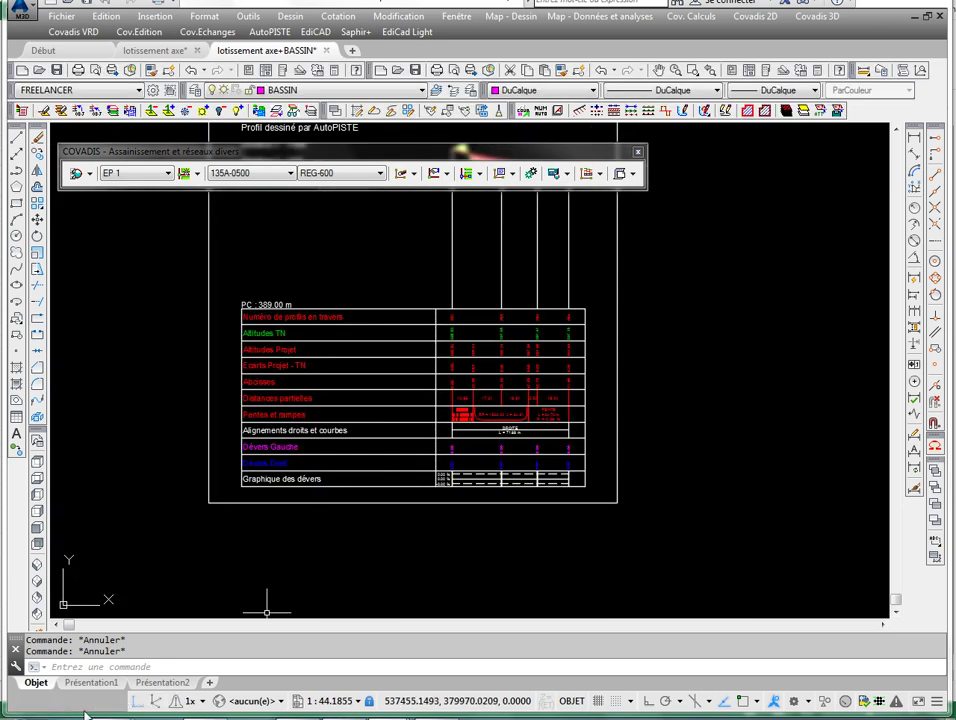
pyautogui.scroll(-10, 170, 371)
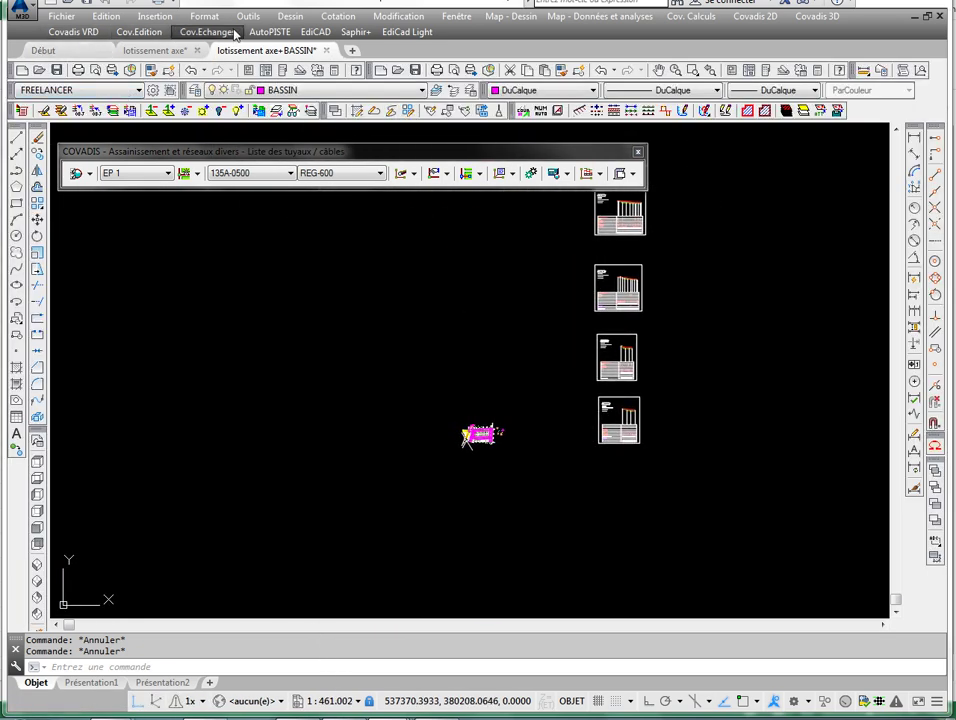
# - Open the AutoPISTE tools and make VOIE 3 the current axis of the LOTISSEMENT project
pyautogui.click(269, 32)
pyautogui.click(280, 54)
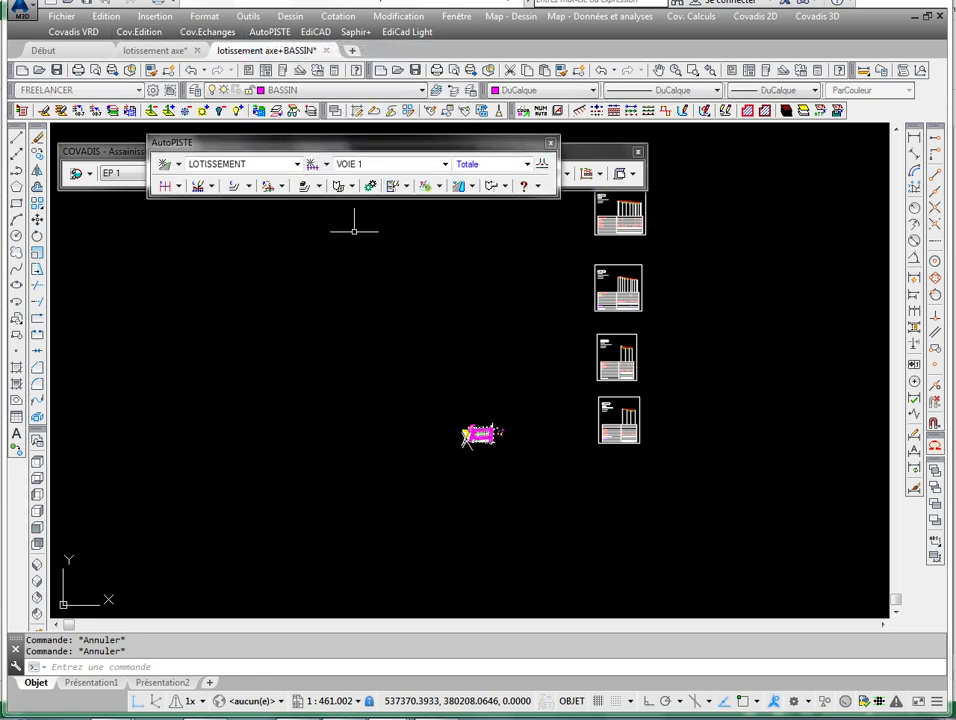
pyautogui.click(445, 164)
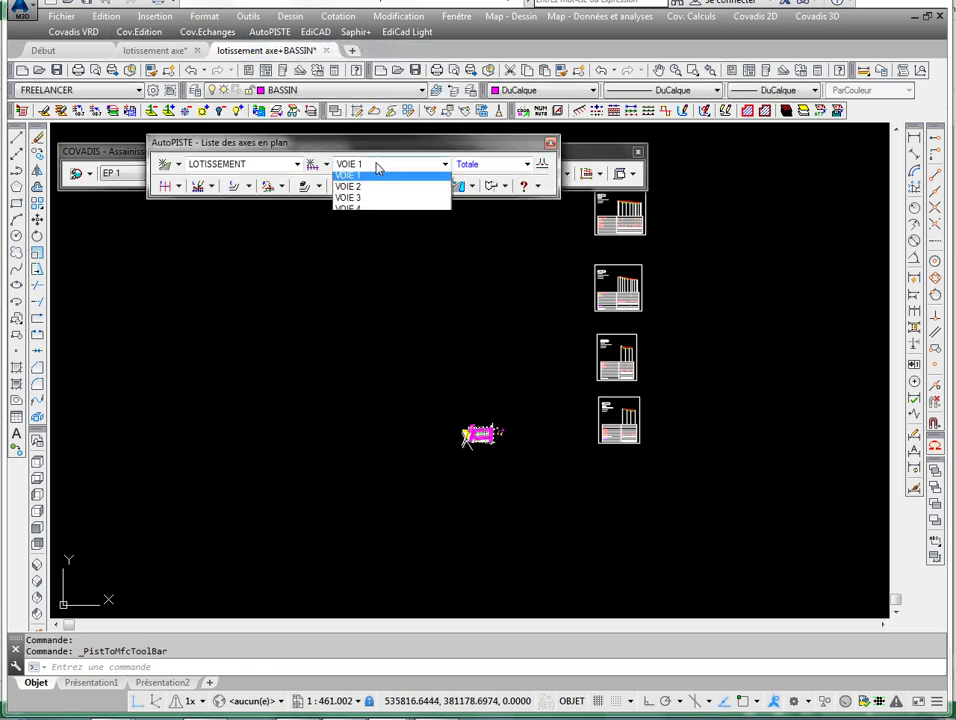
pyautogui.click(348, 212)
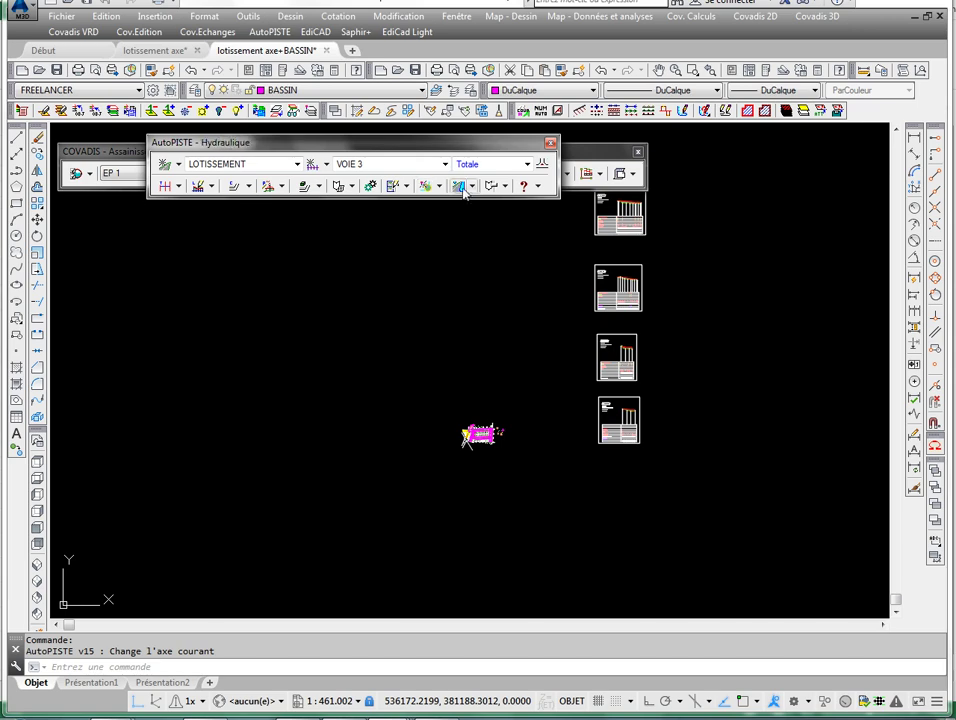
# - Generate the Tabulation listing for the VOIE 3 axis
pyautogui.click(407, 187)
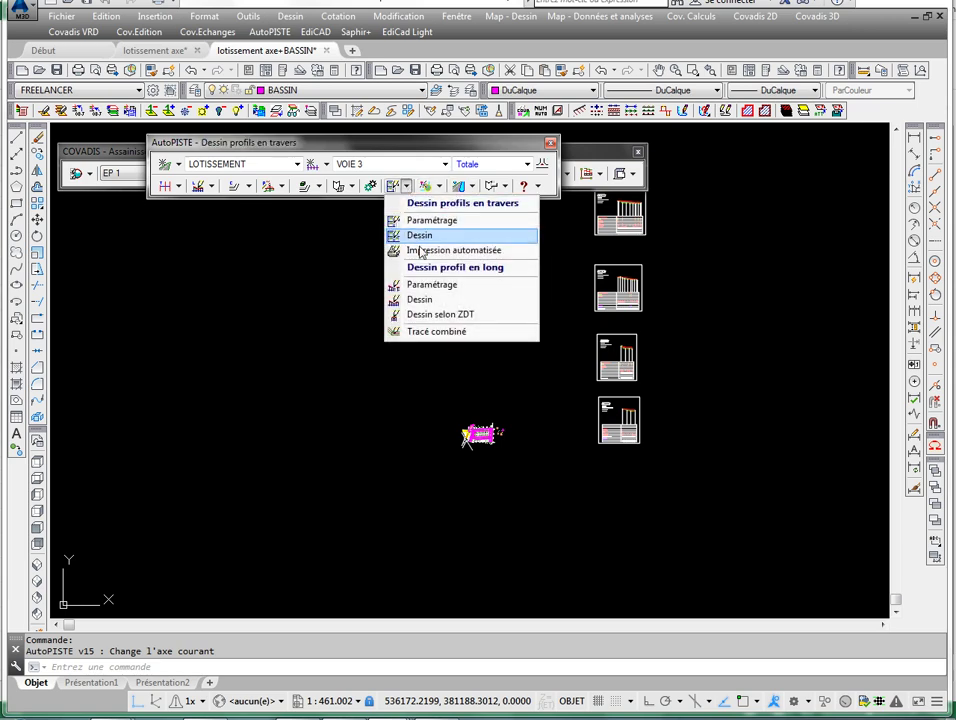
pyautogui.click(507, 187)
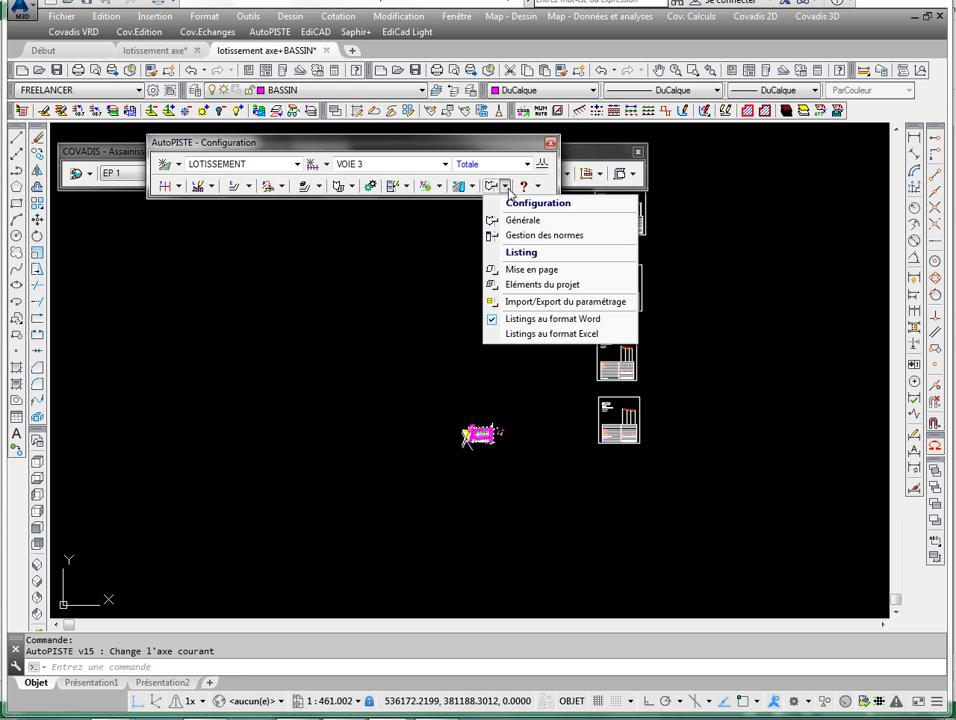
pyautogui.click(320, 186)
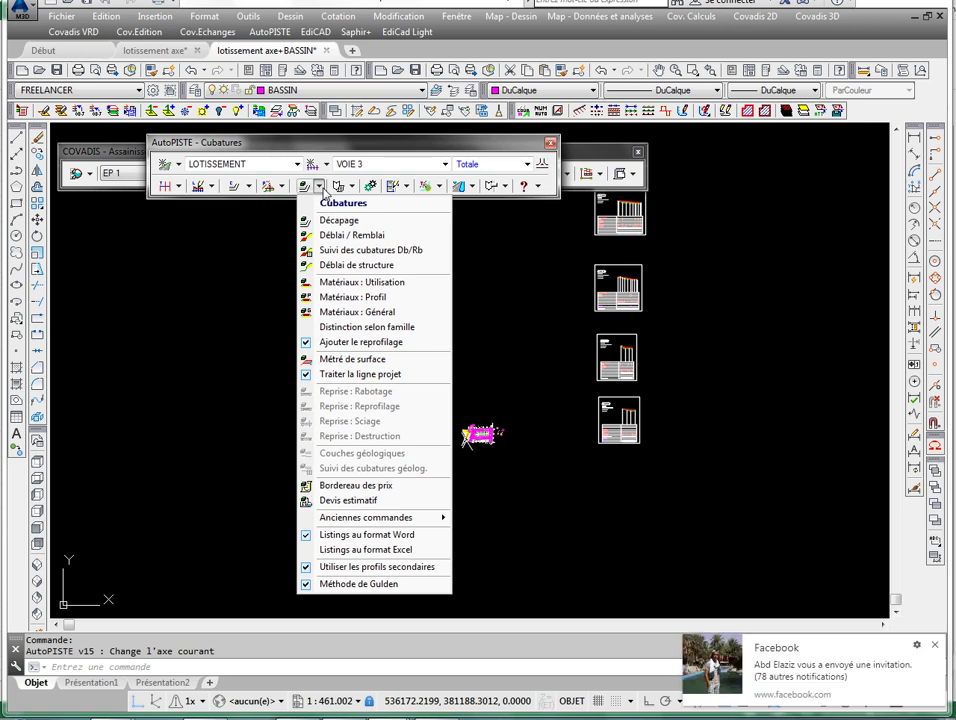
pyautogui.click(934, 646)
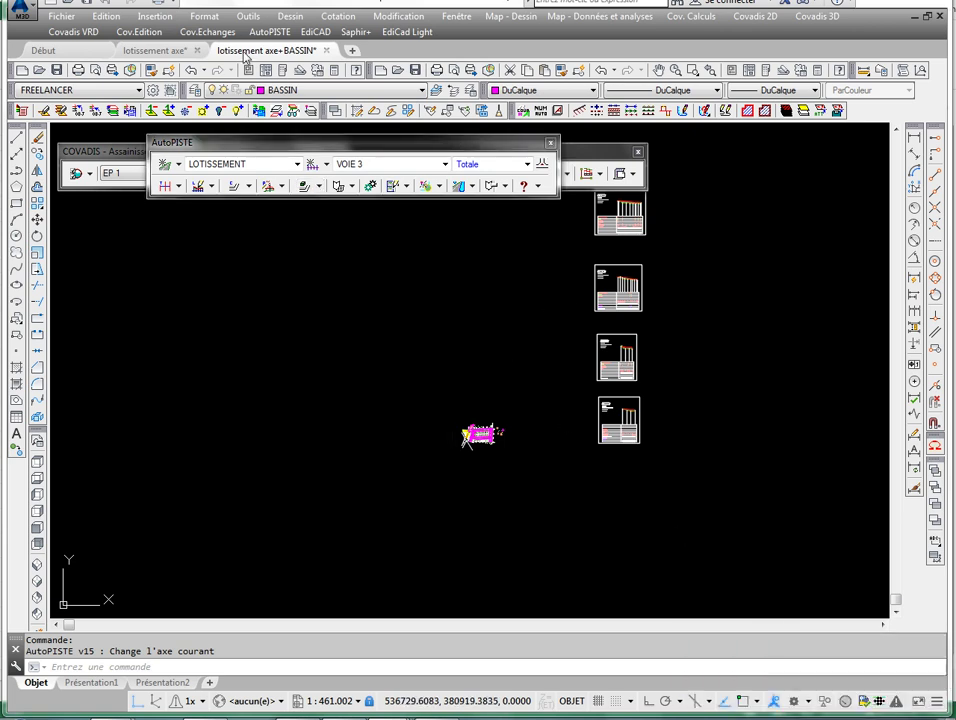
pyautogui.click(320, 186)
pyautogui.click(352, 187)
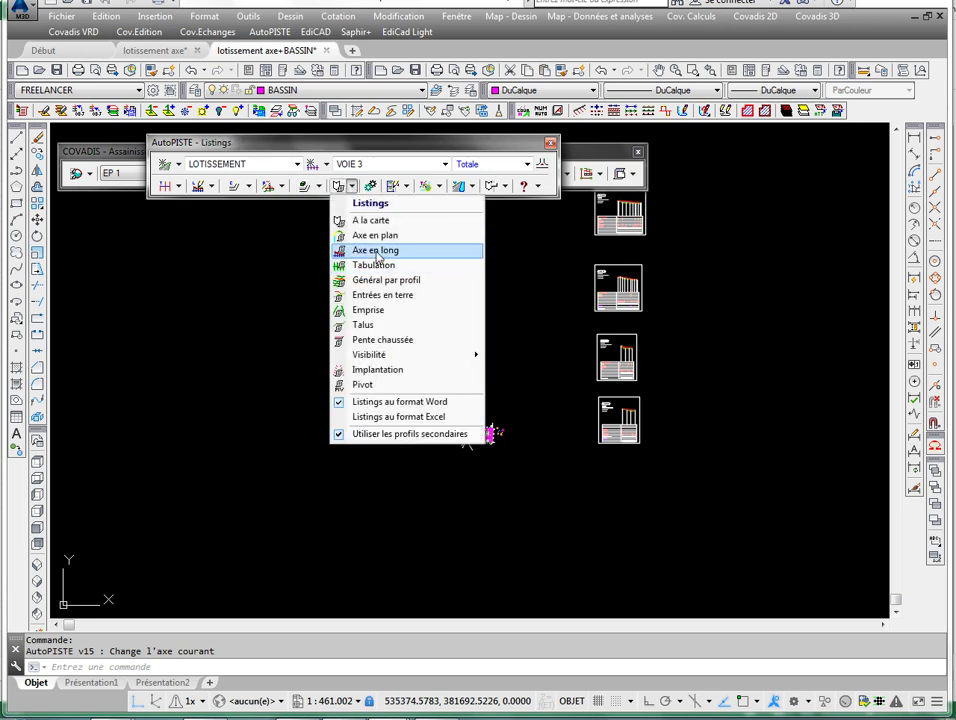
pyautogui.click(372, 265)
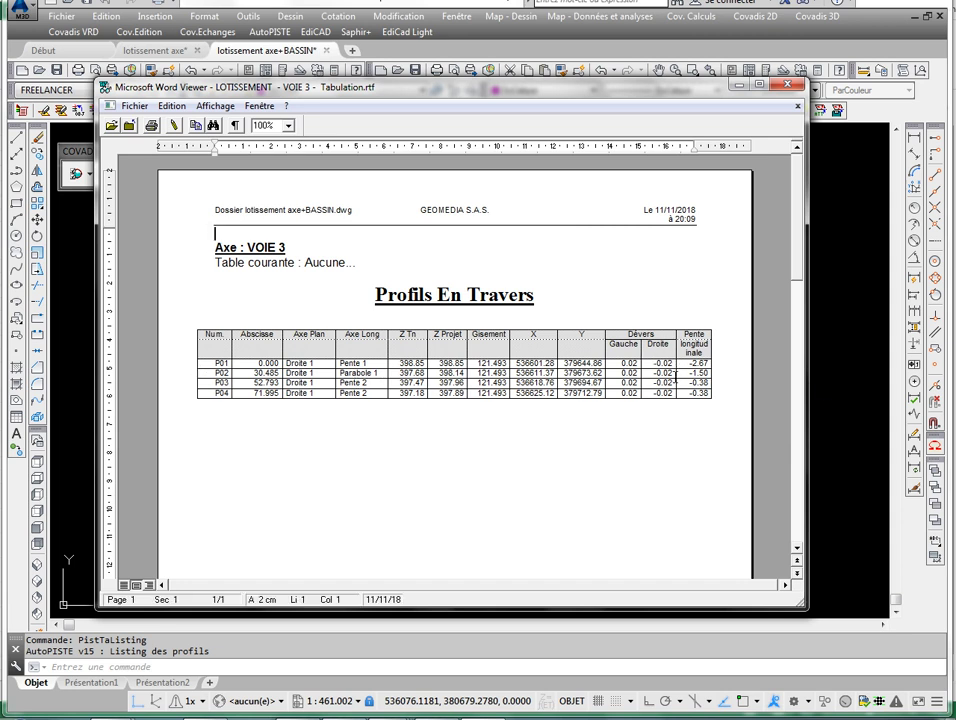
# - Examine the longitudinal slopes of profiles P01 to P04 in the VOIE 3 listing, especially the P01 and P02 rows
pyautogui.moveTo(683, 367); pyautogui.dragTo(700, 370)
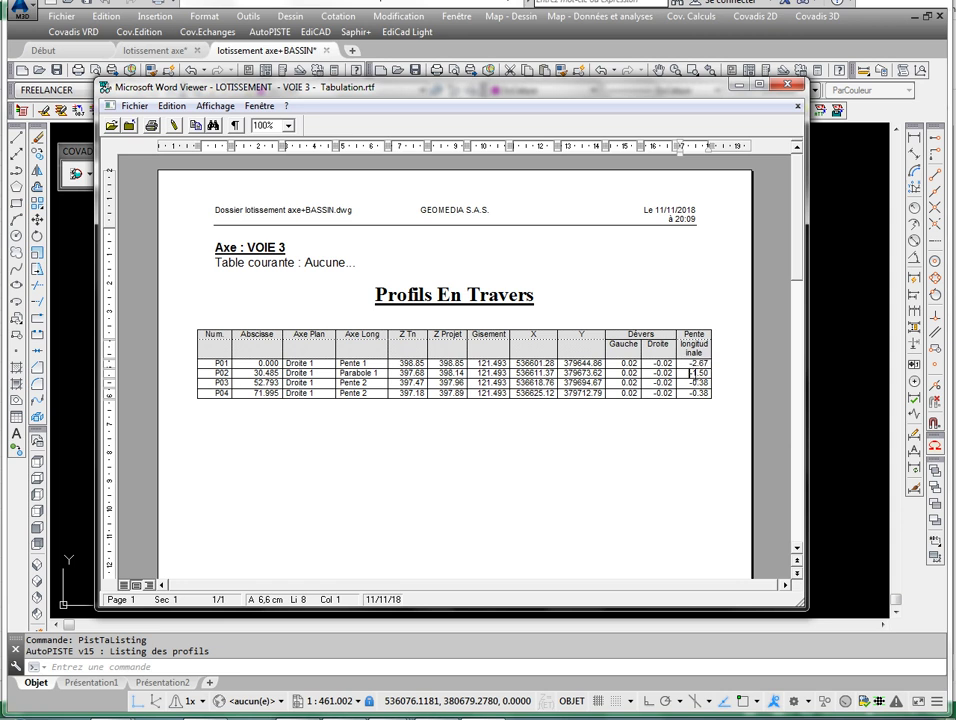
pyautogui.moveTo(679, 372); pyautogui.dragTo(717, 377)
pyautogui.click(701, 392)
pyautogui.moveTo(683, 369); pyautogui.dragTo(711, 395)
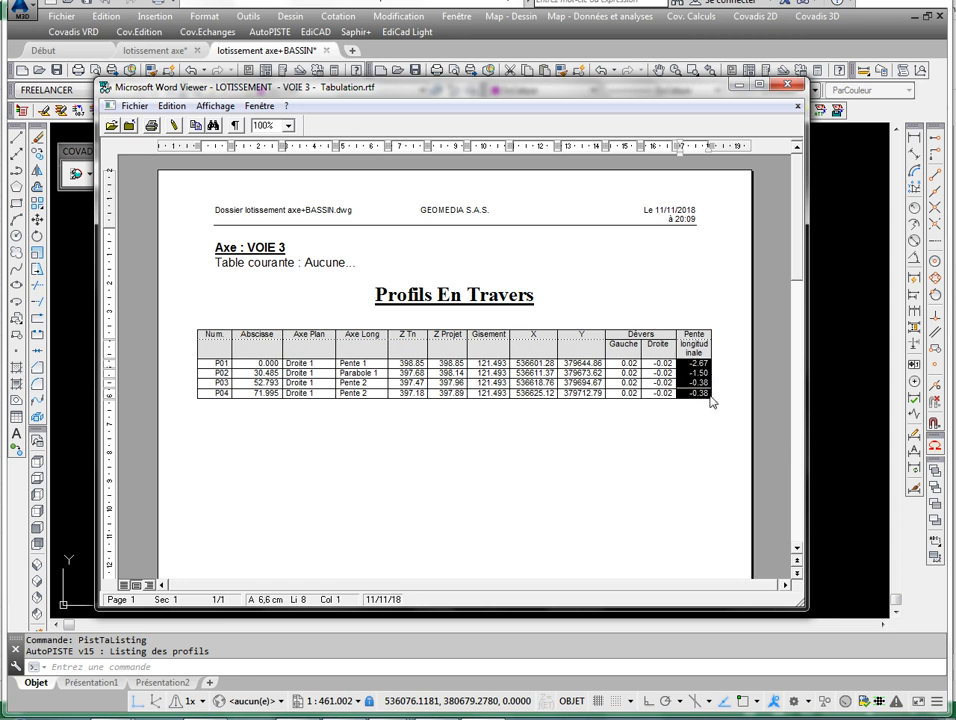
pyautogui.click(696, 372)
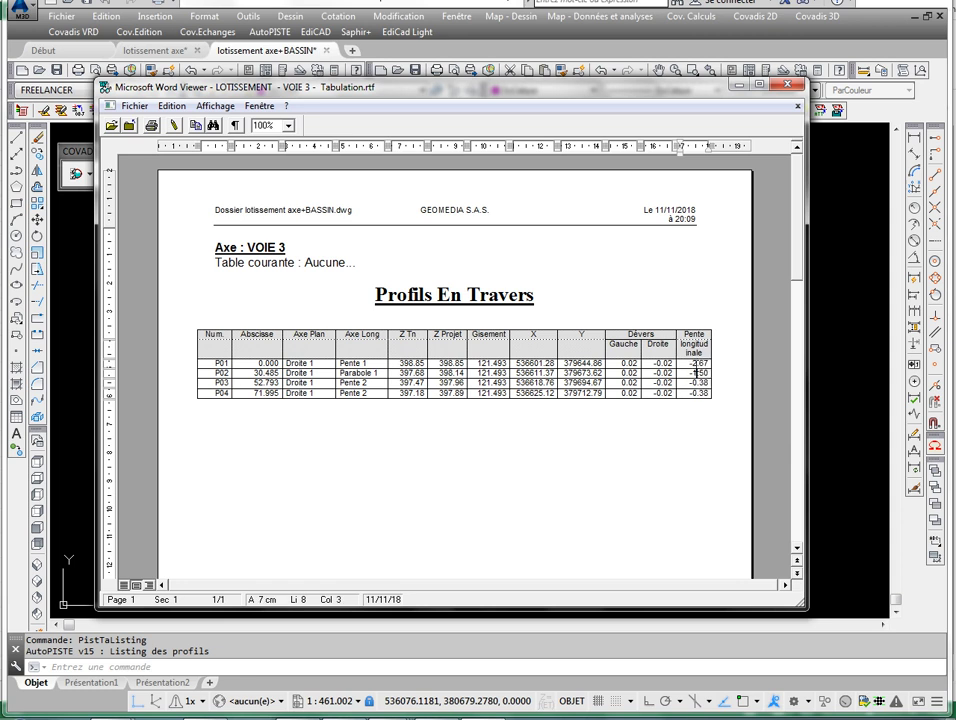
pyautogui.moveTo(692, 361); pyautogui.dragTo(700, 400)
pyautogui.click(700, 363)
pyautogui.moveTo(216, 364); pyautogui.dragTo(216, 373)
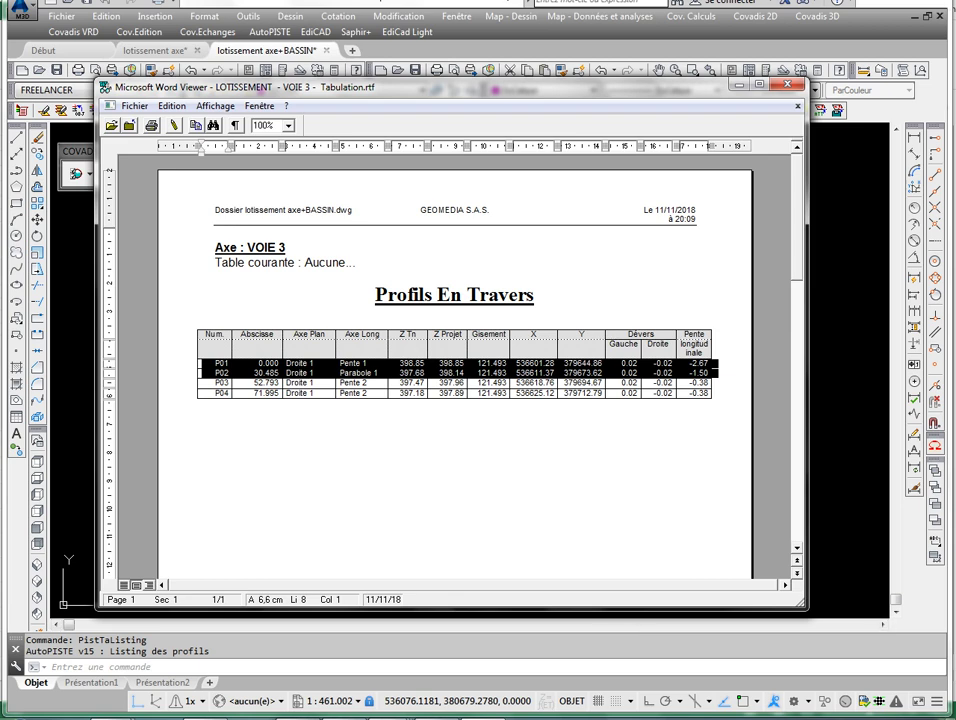
# - Return to the drawing and trace a polyline along VOIE 3's project line from the first profile to the second, about 31.8 units long
pyautogui.click(384, 680)
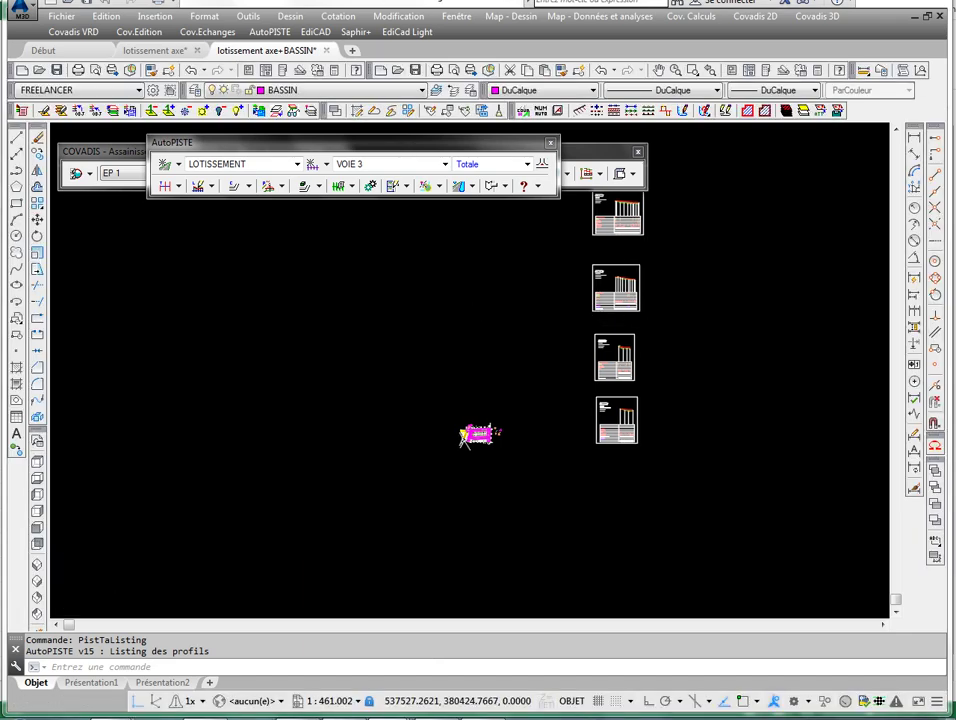
pyautogui.scroll(15, 462, 437)
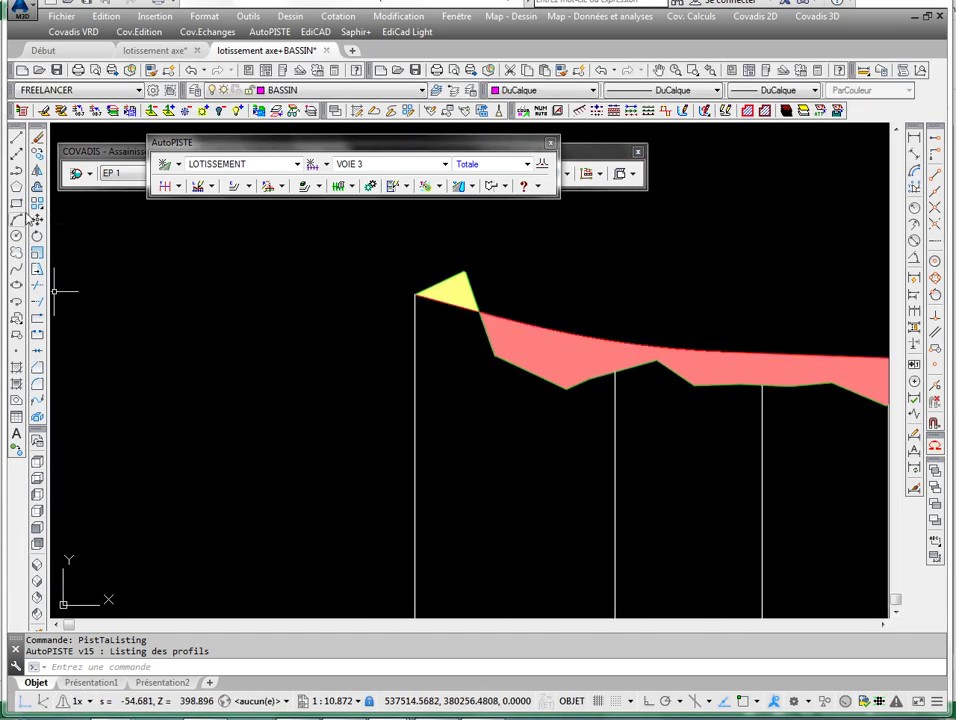
pyautogui.click(16, 170)
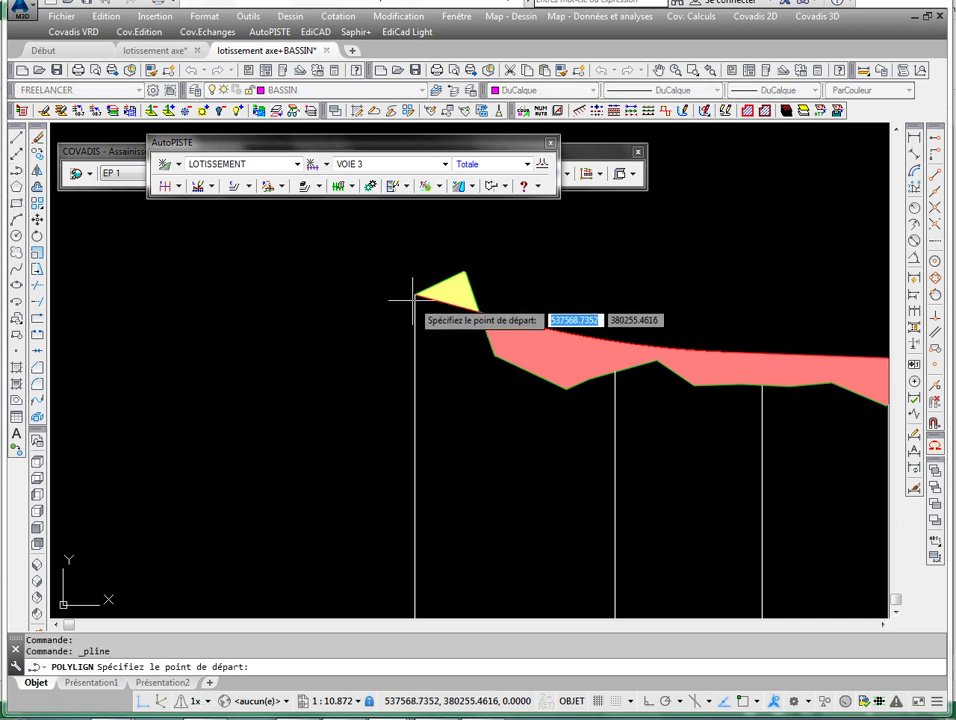
pyautogui.click(414, 298)
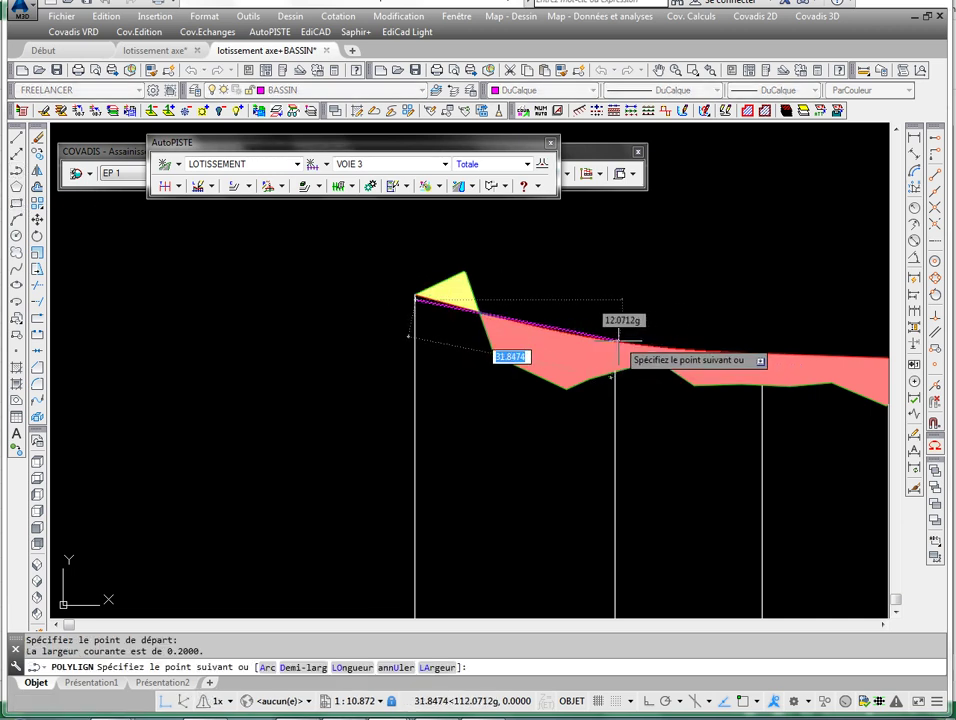
pyautogui.press('Escape')
pyautogui.press('Escape')
pyautogui.press('Escape')
# - Display the COVADIS toolbar that holds the slope annotation command for profile segments
pyautogui.click(446, 307)
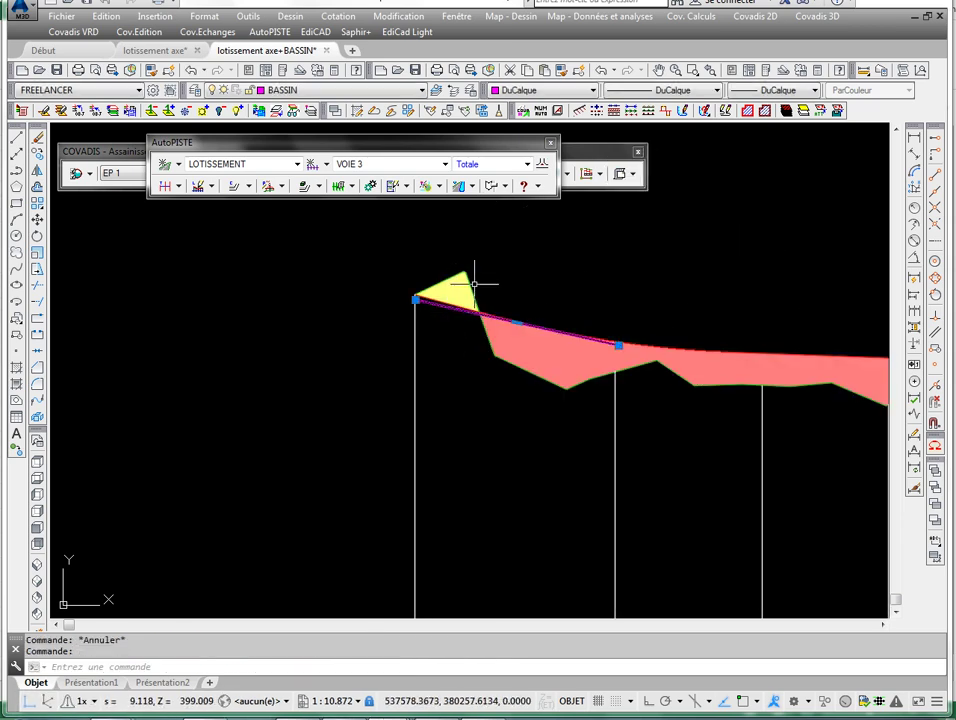
pyautogui.click(567, 170)
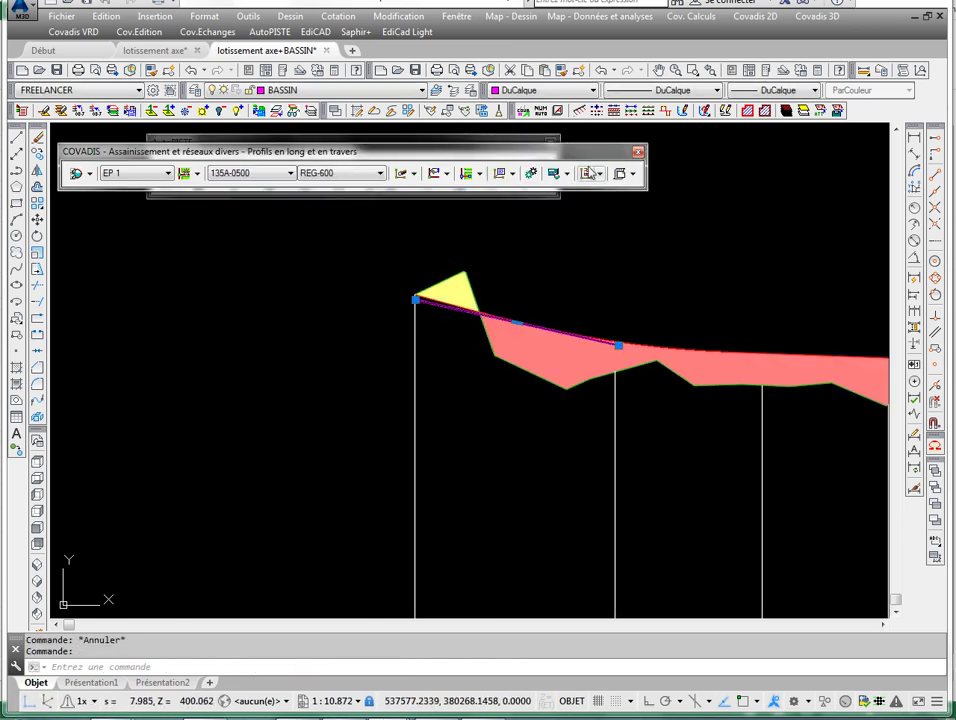
pyautogui.press('Return')
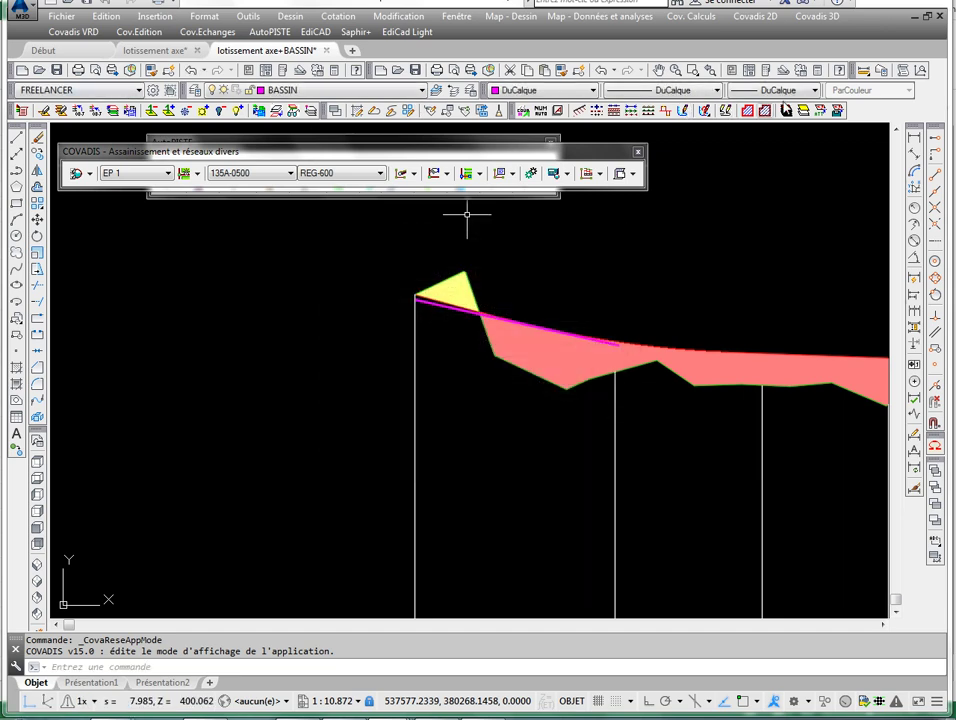
pyautogui.press('Escape')
pyautogui.press('Escape')
pyautogui.rightClick(854, 98)
pyautogui.press('Escape')
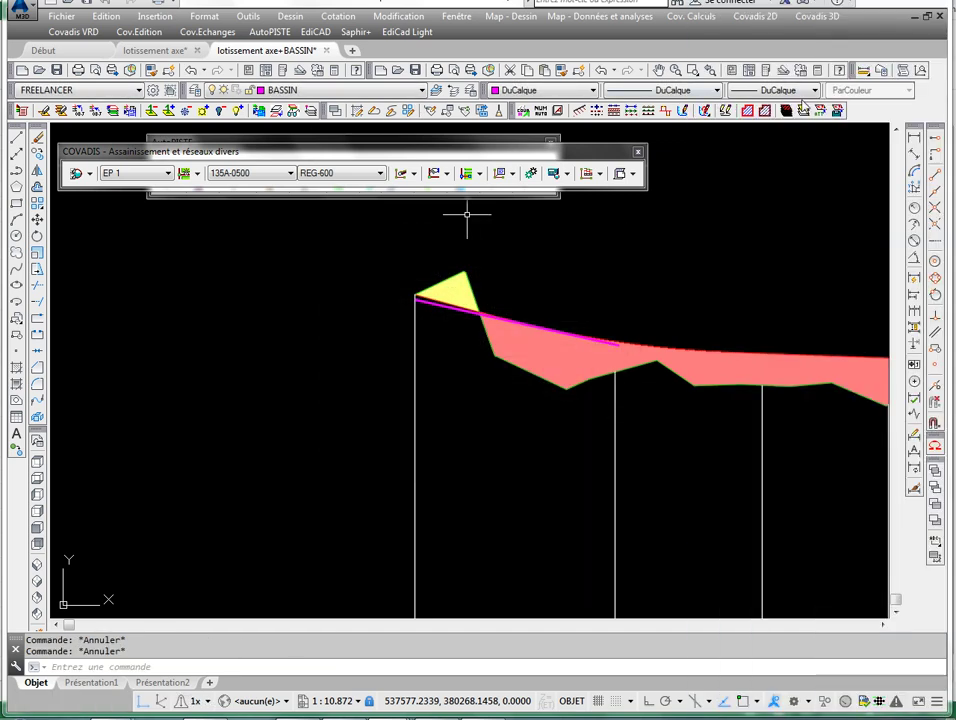
pyautogui.rightClick(803, 103)
pyautogui.moveTo(818, 161)
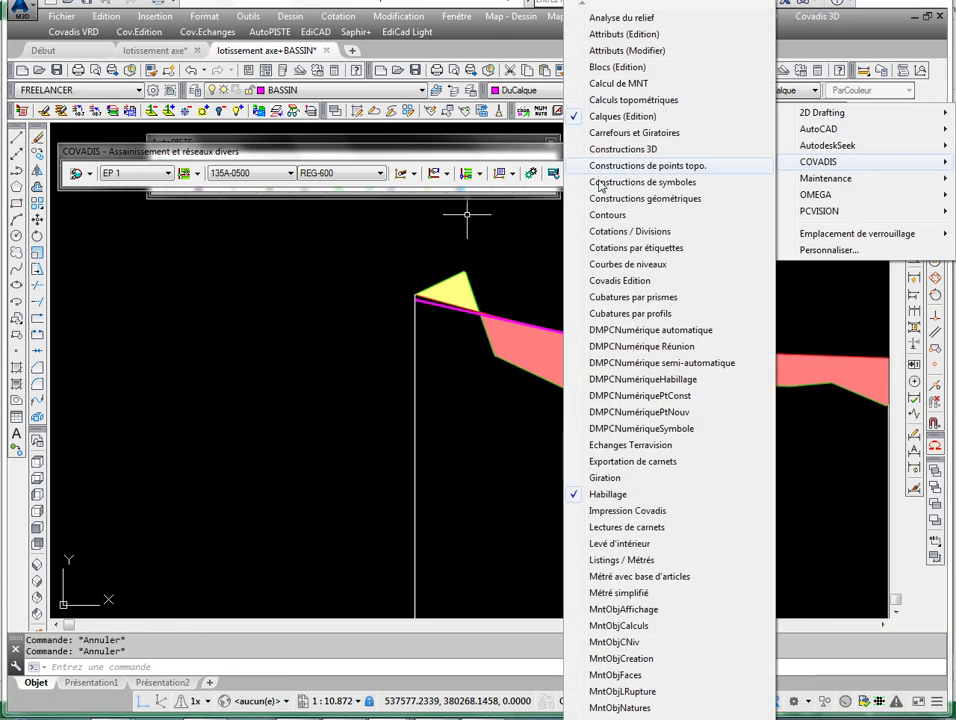
pyautogui.click(600, 231)
pyautogui.click(221, 176)
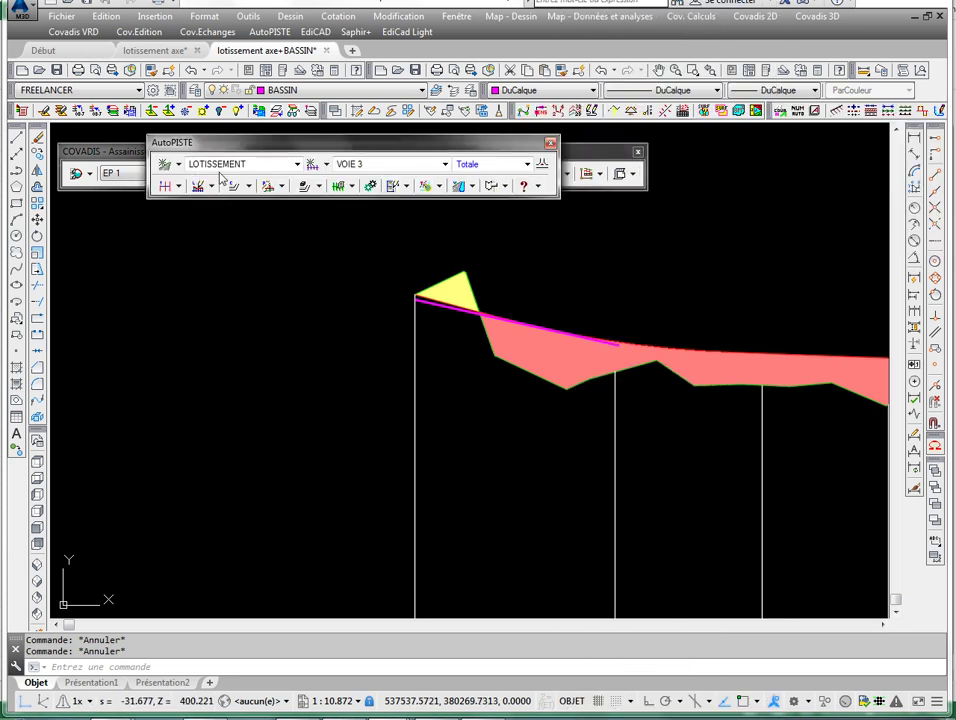
# - Move the AutoPISTE palette off the work area and annotate the polyline's slope at scales 1000 horizontal and 100 vertical, format x.xxxxx
pyautogui.moveTo(163, 142); pyautogui.dragTo(143, 216)
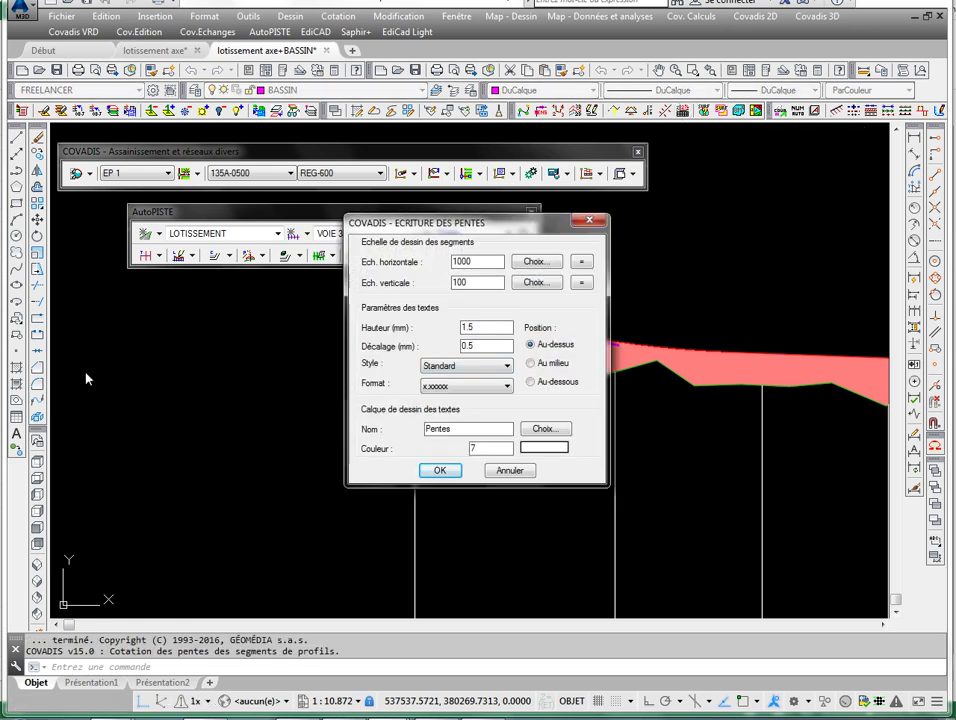
pyautogui.click(438, 470)
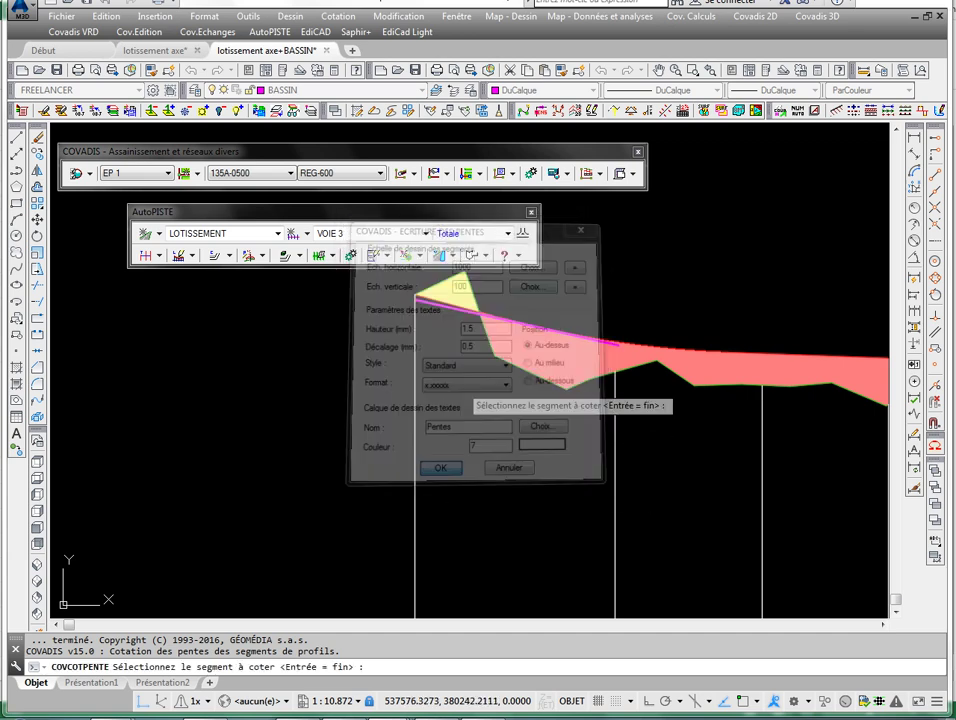
pyautogui.click(443, 305)
pyautogui.press('Escape')
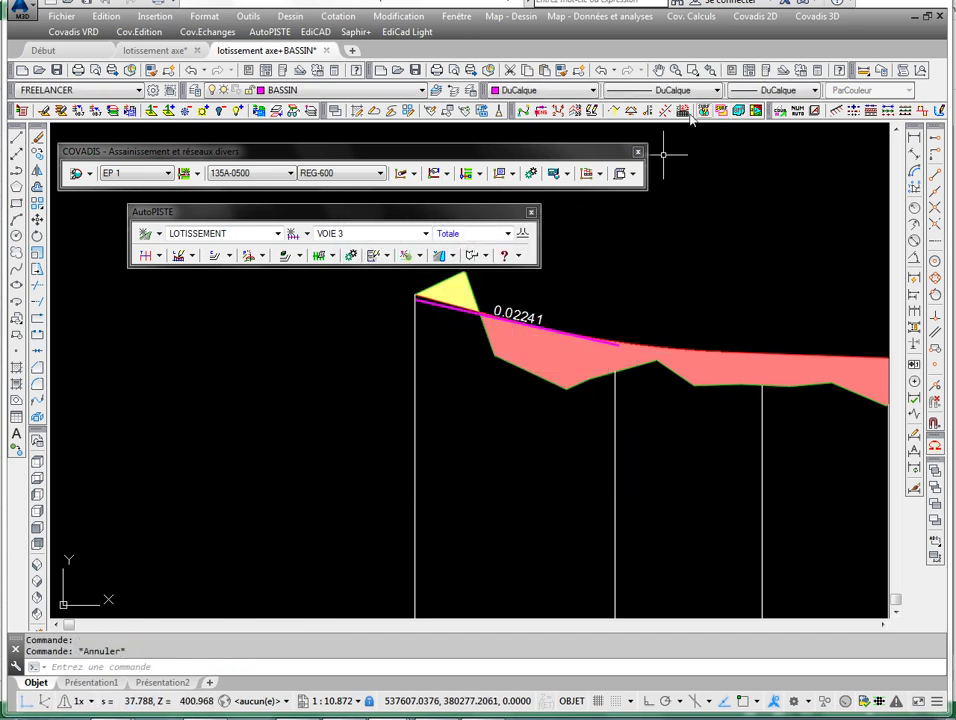
# - Annotate the same polyline's slope again using the x.xx % format
pyautogui.press('Return')
pyautogui.click(478, 385)
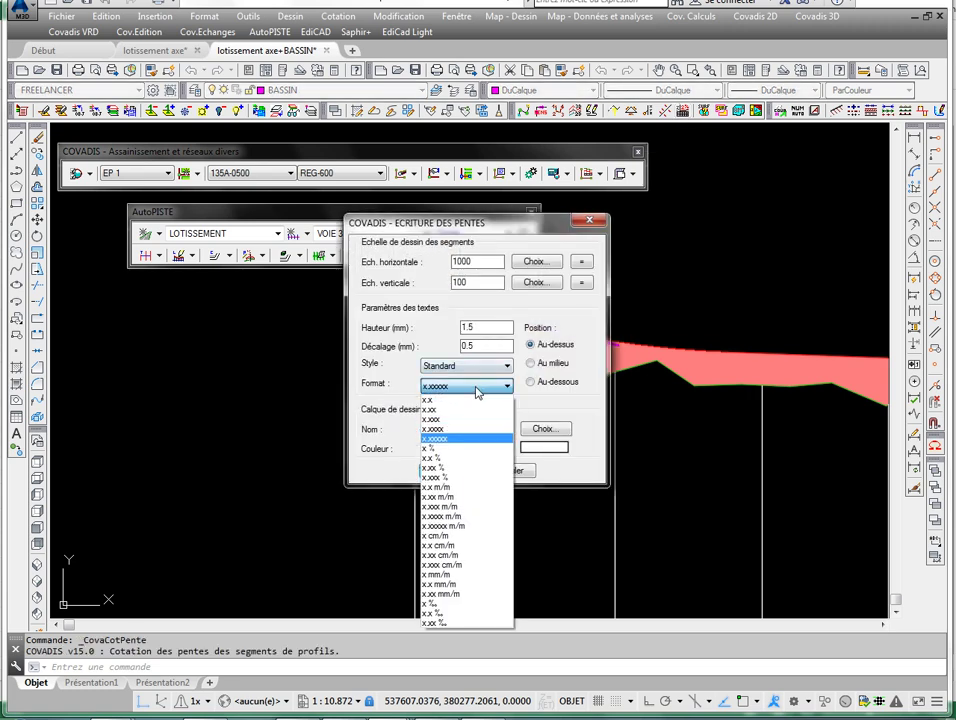
pyautogui.click(440, 467)
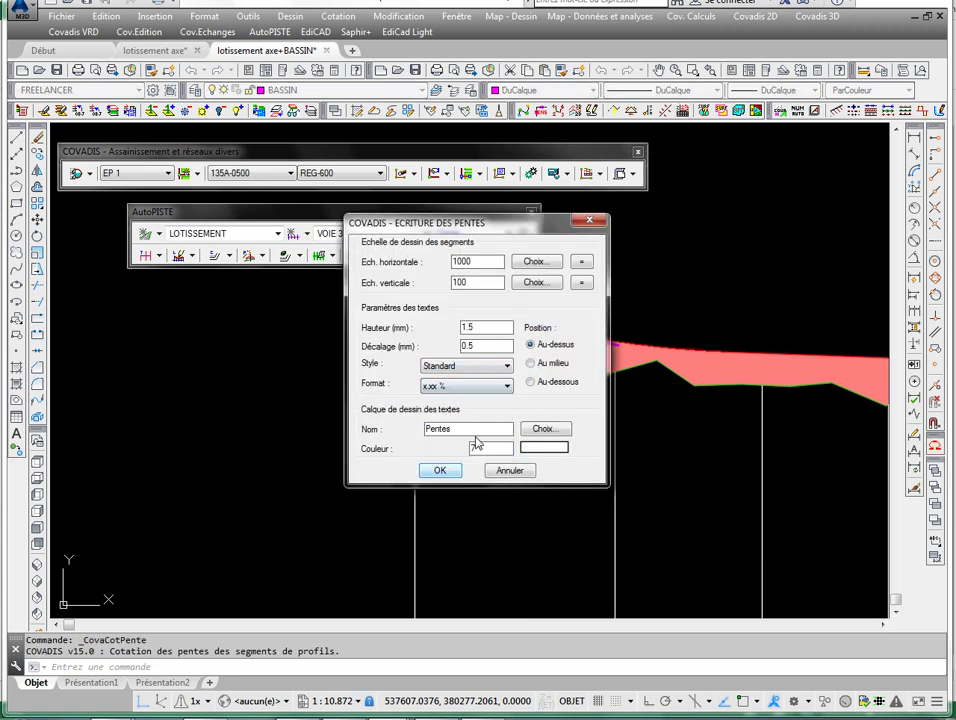
pyautogui.click(440, 470)
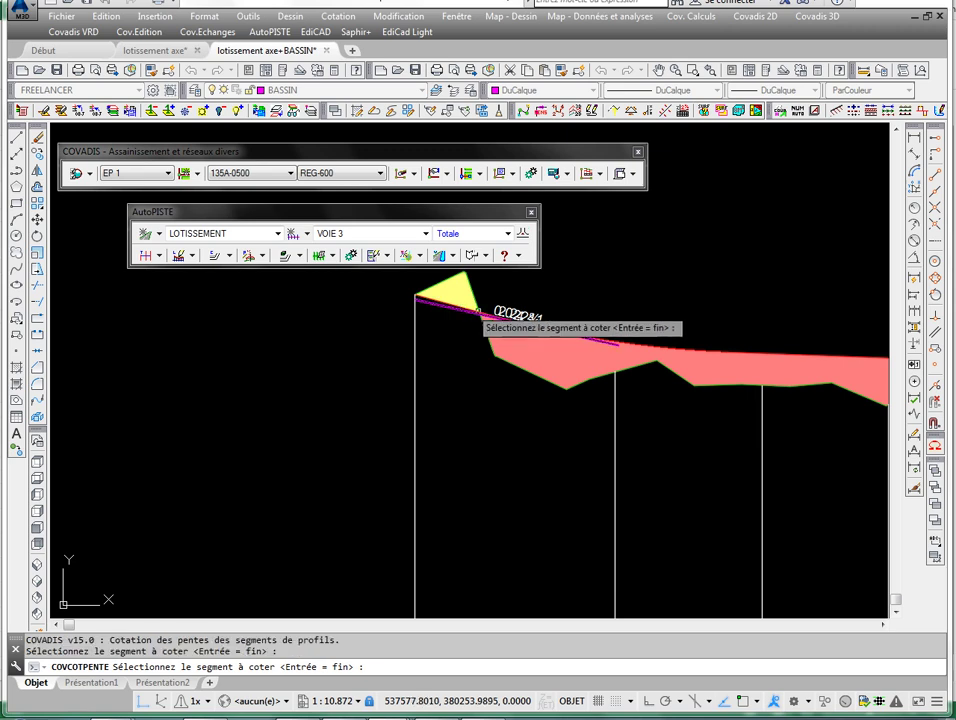
pyautogui.scroll(6, 525, 325)
pyautogui.press('Escape')
# - Delete both overlapping slope labels above the polyline
pyautogui.click(430, 302)
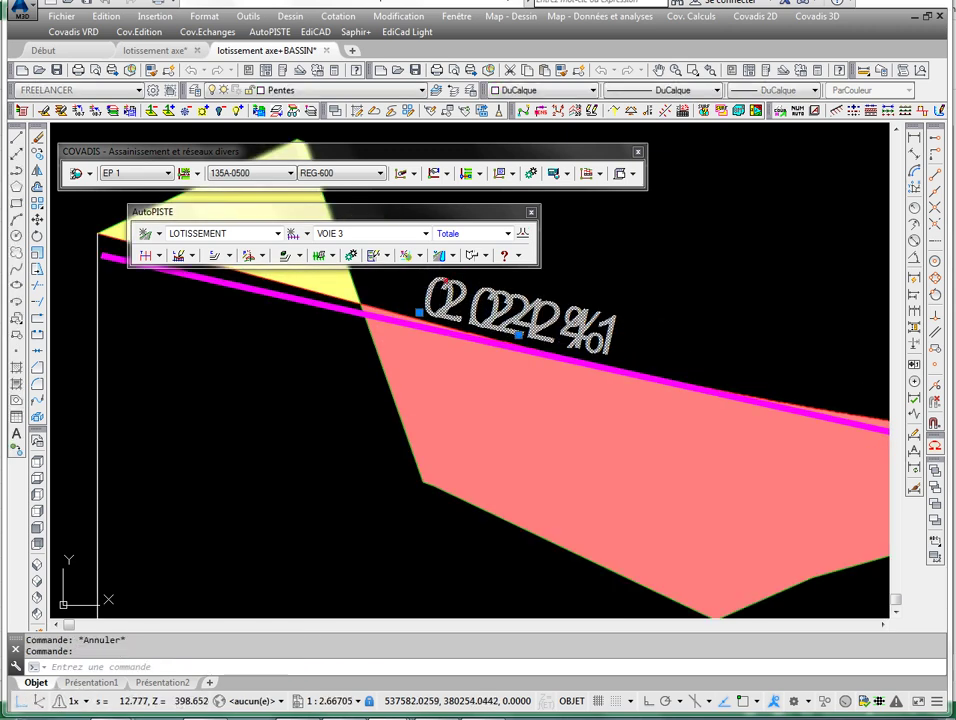
pyautogui.press('Delete')
pyautogui.scroll(-3, 473, 300)
pyautogui.press('Escape')
pyautogui.click(495, 288)
pyautogui.press('Delete')
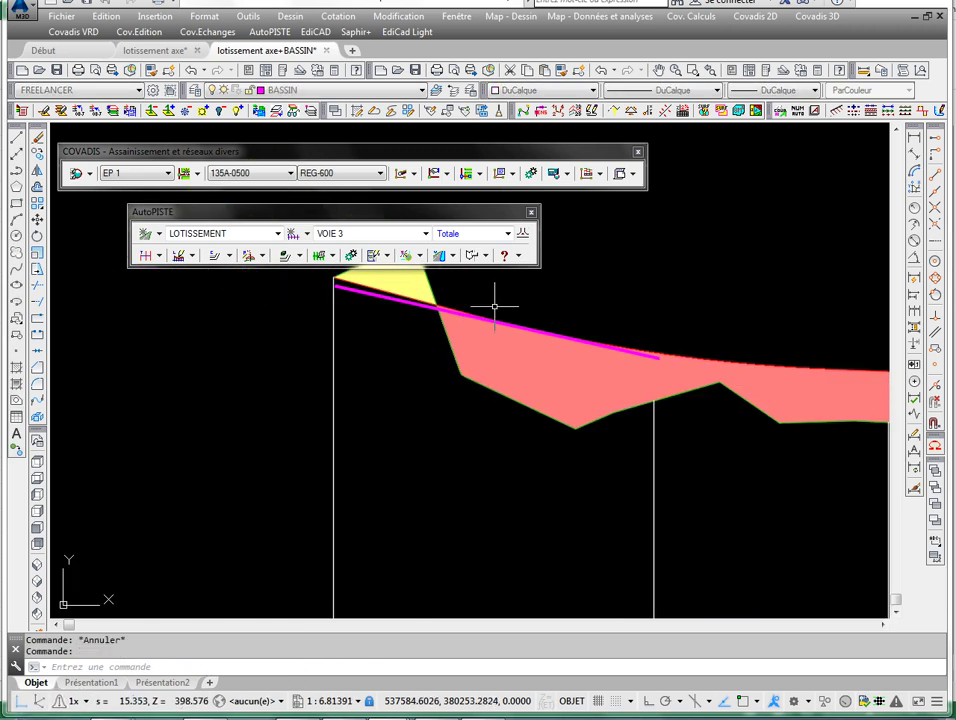
pyautogui.press('Escape')
# - Switch to the Excel workbook and set basin 5's slope in E30 to 0,0224
pyautogui.hotkey('alt', 'Tab')
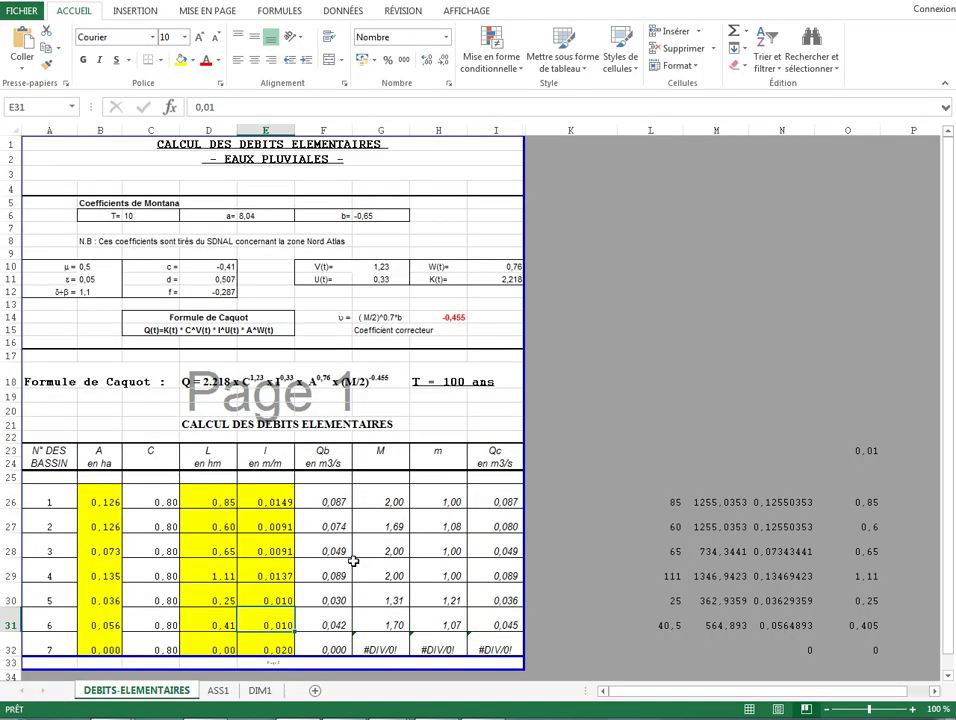
pyautogui.click(75, 606)
pyautogui.click(269, 604)
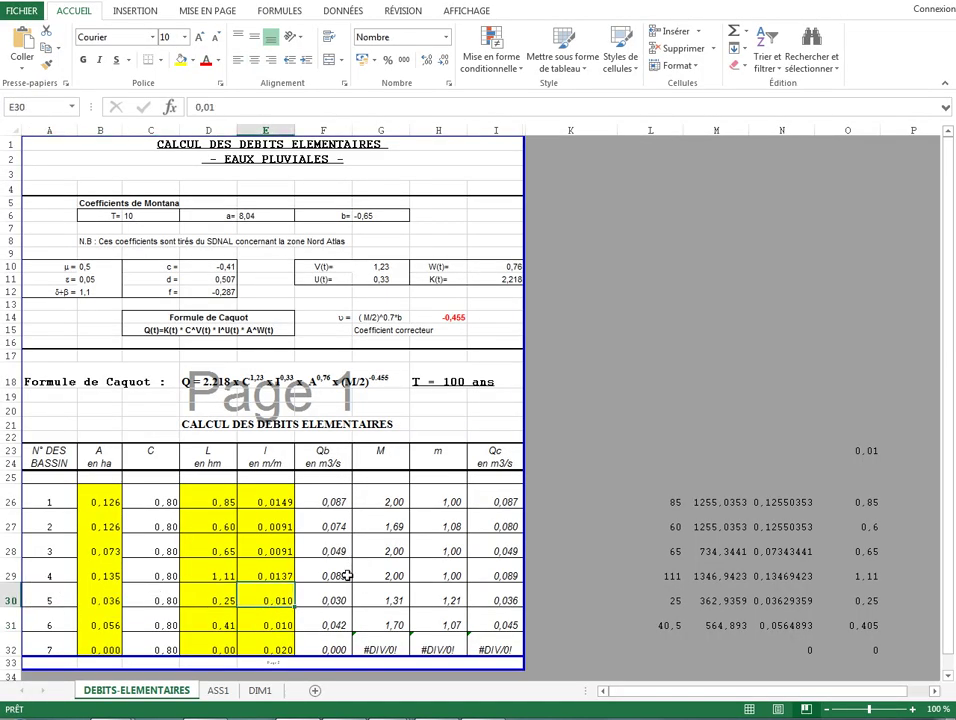
pyautogui.write('0,')
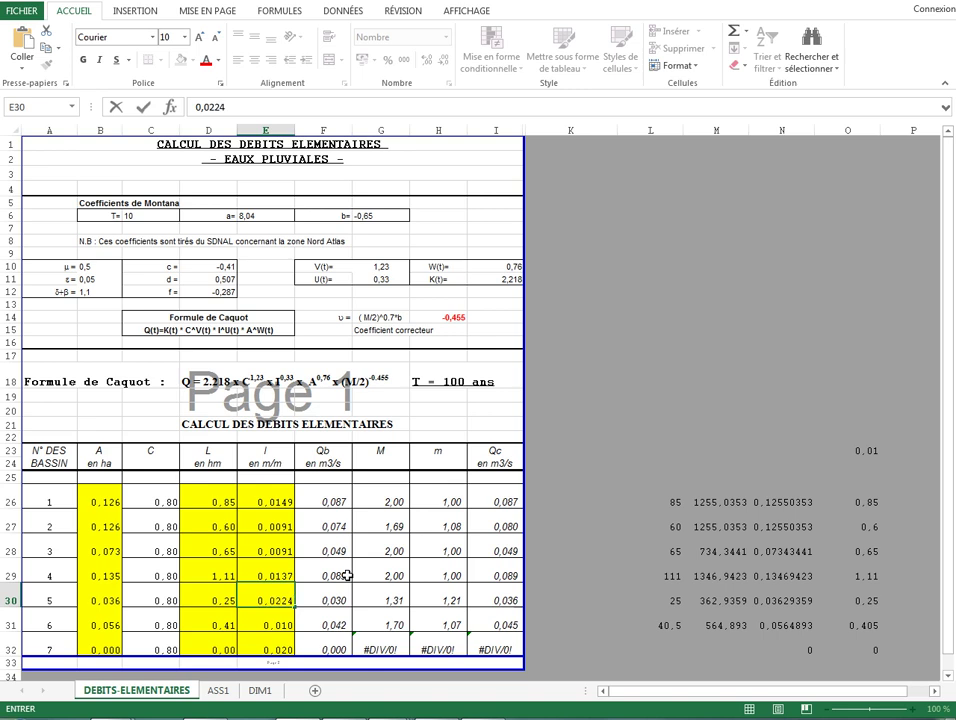
pyautogui.press('Return')
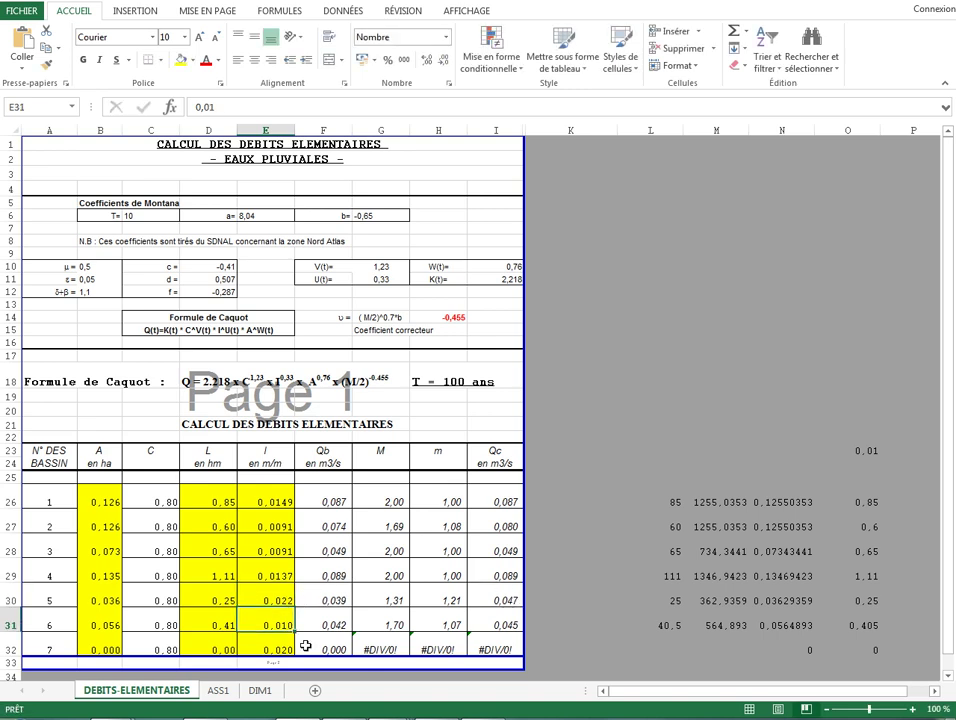
# - Switch to the AutoCAD drawing and delete the magenta polyline traced along the VOIE 3 longitudinal profile
pyautogui.hotkey('alt', 'Tab')
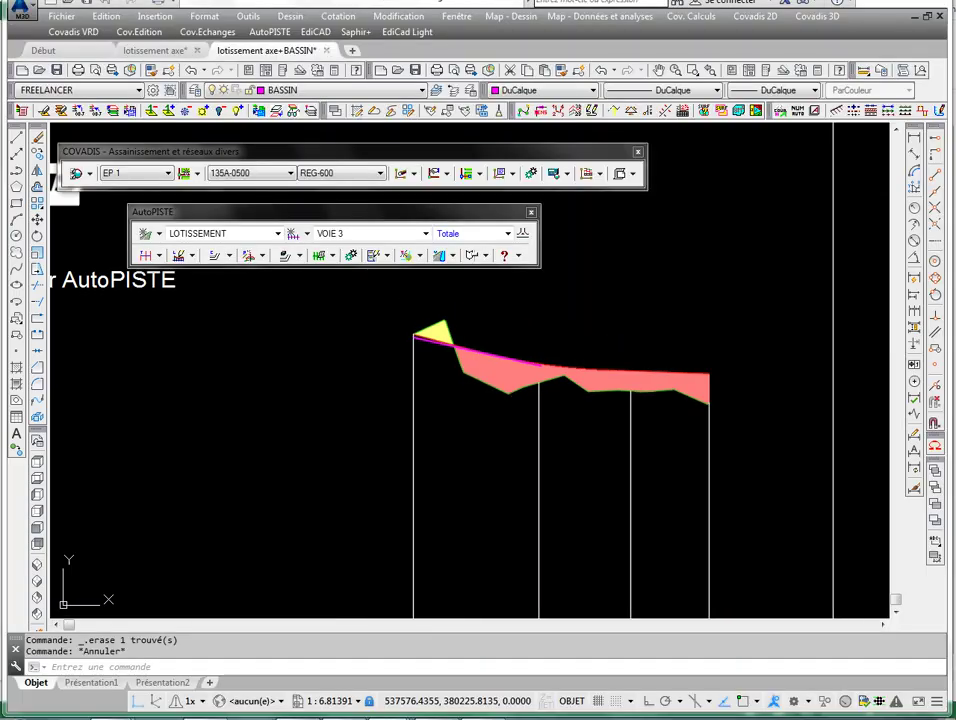
pyautogui.click(400, 313)
pyautogui.press('Delete')
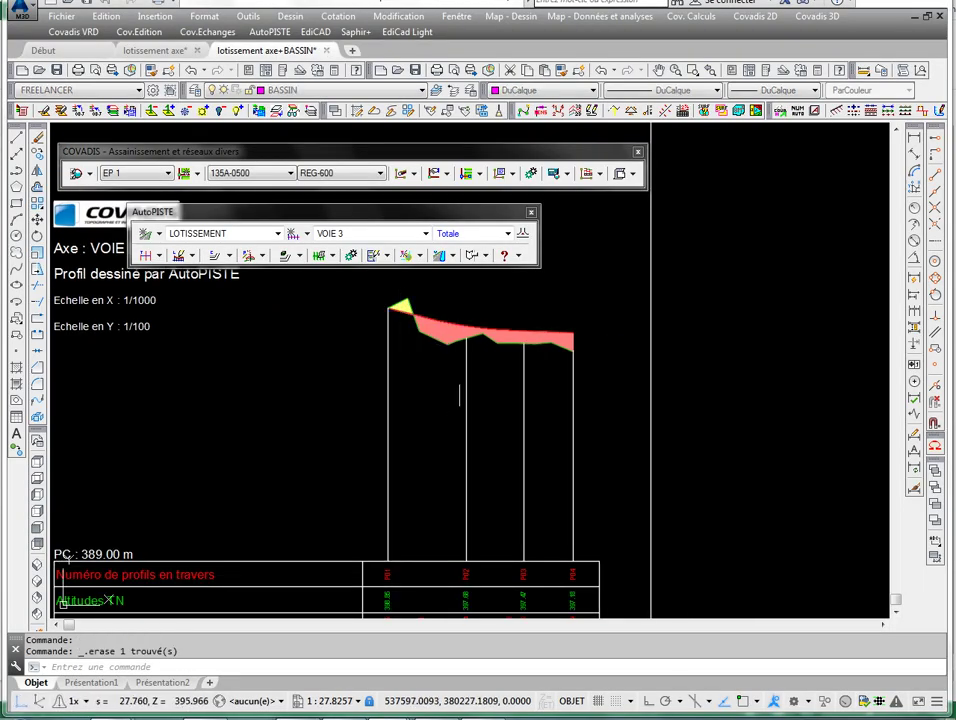
# - Look up the last slope in the VOIE 3 profile table and set basin 6's slope in Excel cell E31 to 0,38
pyautogui.moveTo(464, 402); pyautogui.dragTo(436, 340, button='middle')
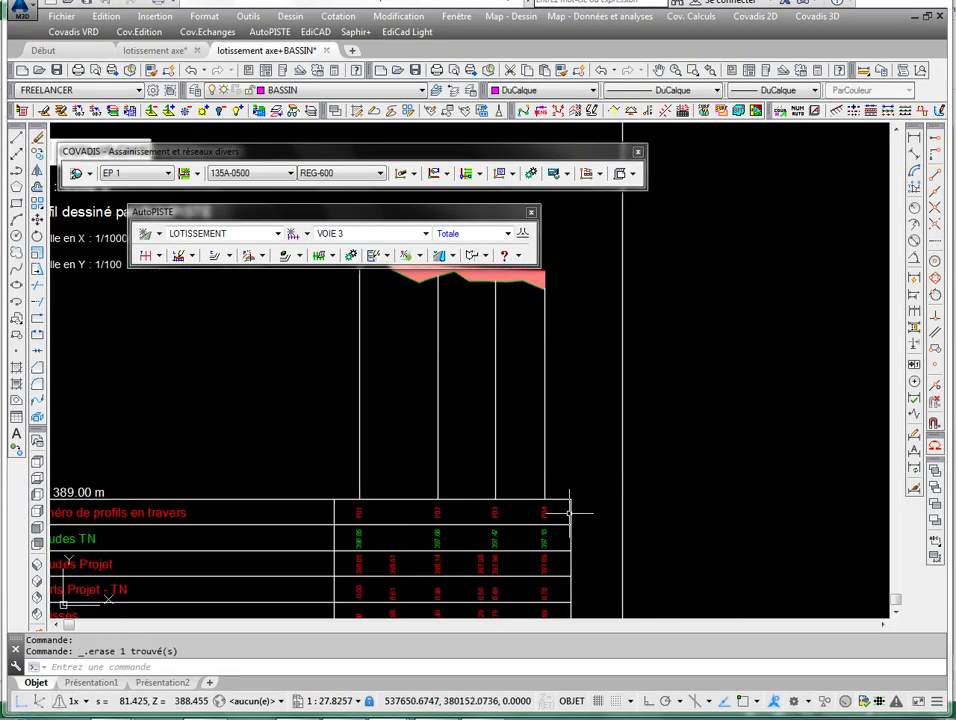
pyautogui.moveTo(572, 568); pyautogui.dragTo(499, 365, button='middle')
pyautogui.moveTo(497, 558); pyautogui.dragTo(485, 480, button='middle')
pyautogui.scroll(6, 485, 480)
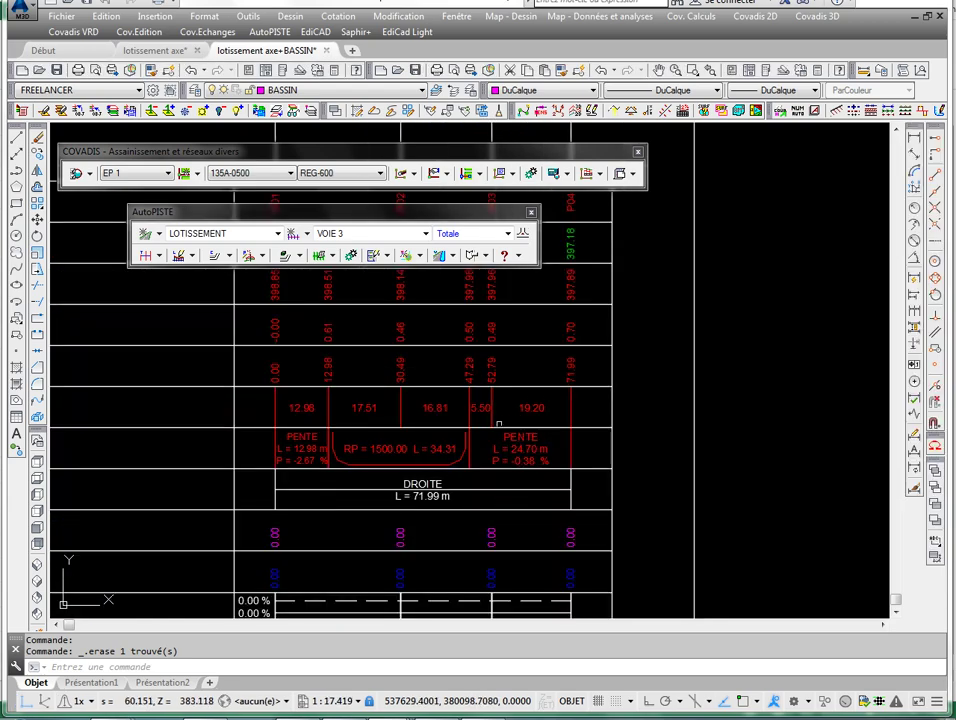
pyautogui.scroll(-5, 395, 604)
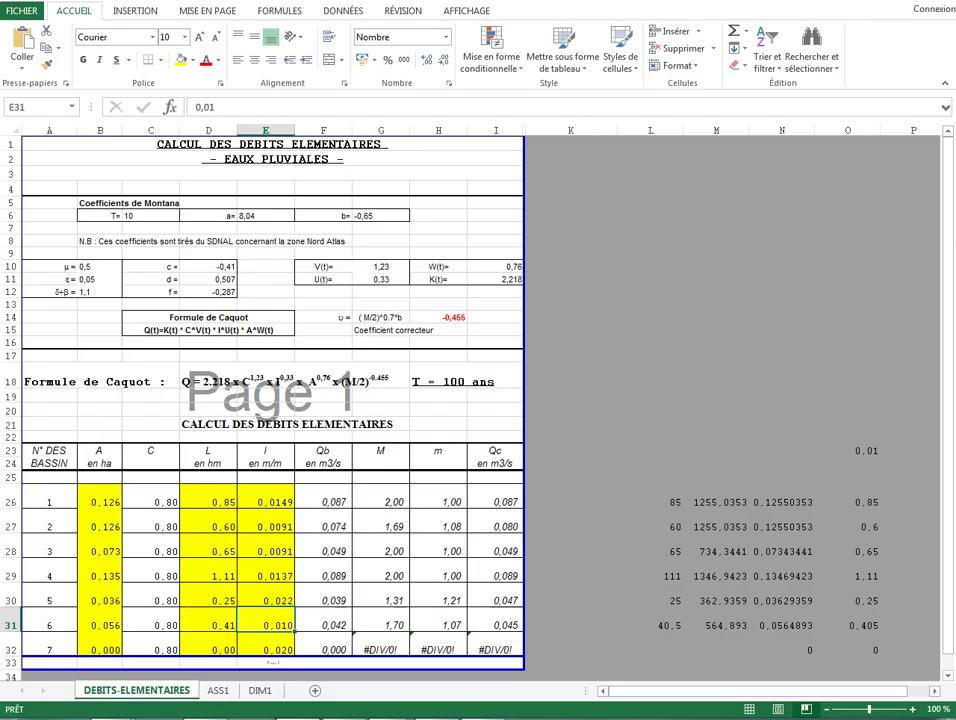
pyautogui.write('0,38')
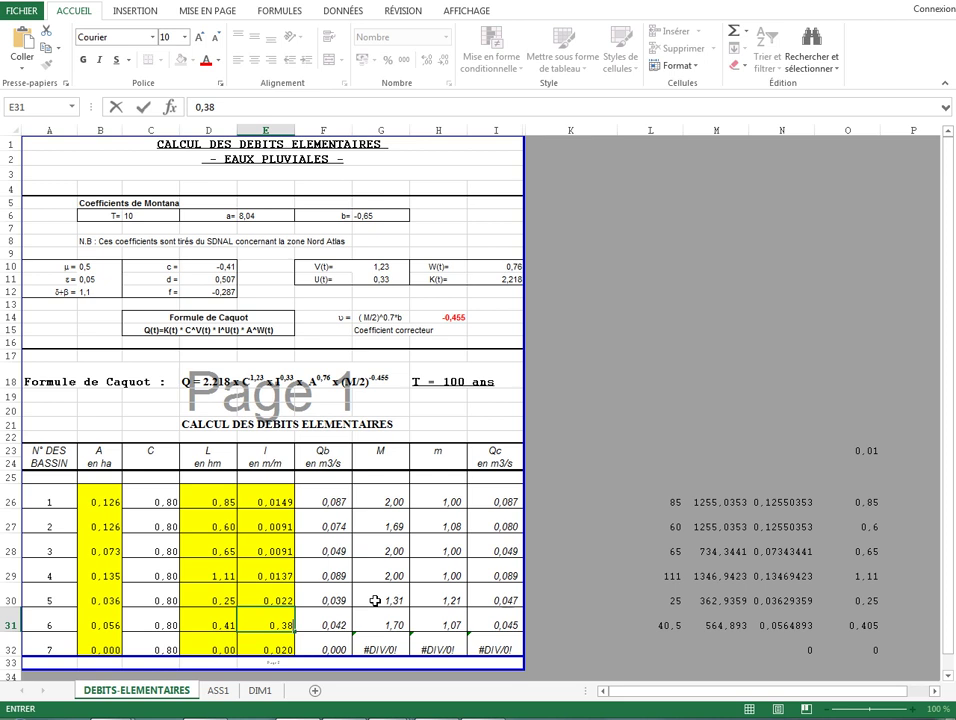
pyautogui.press('Return')
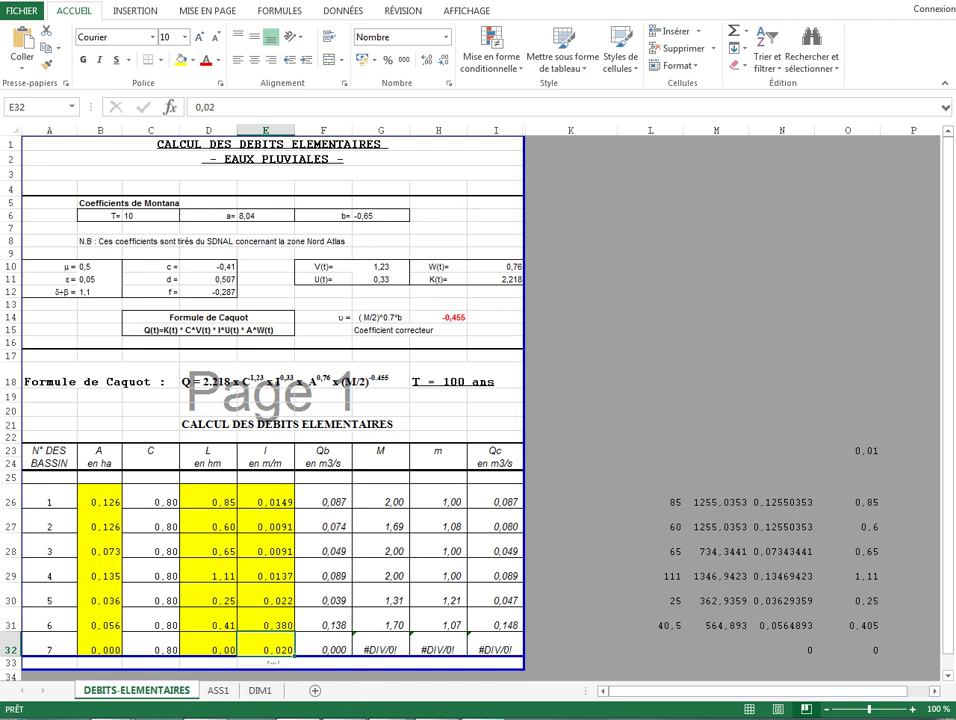
# - Switch to the Word Viewer window and close the VOIE 3 tabulation report
pyautogui.hotkey('alt', 'Tab')
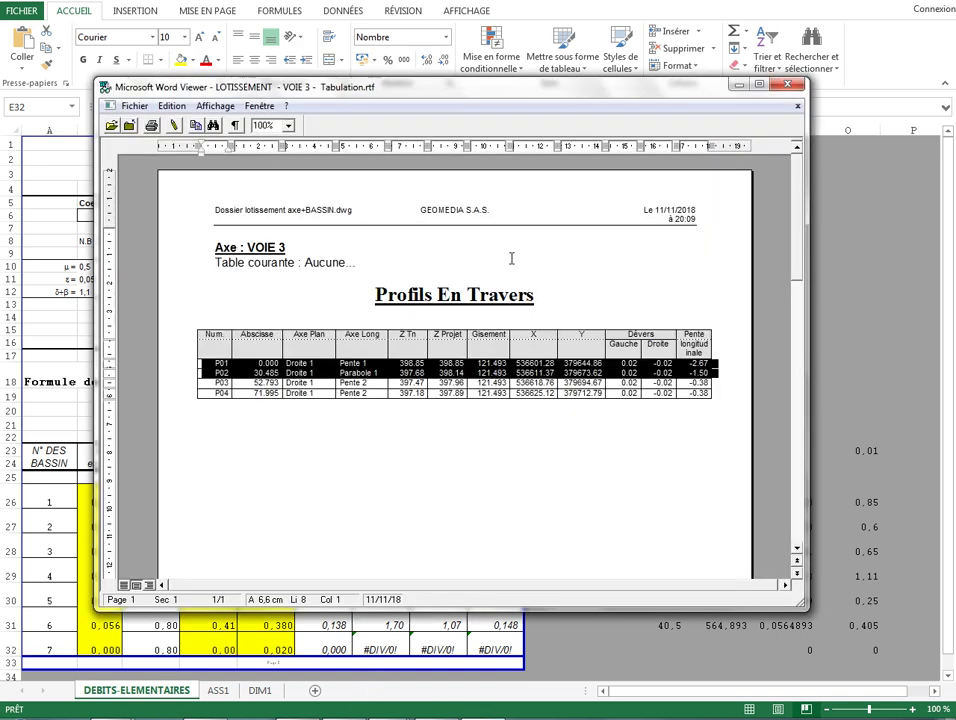
pyautogui.click(787, 86)
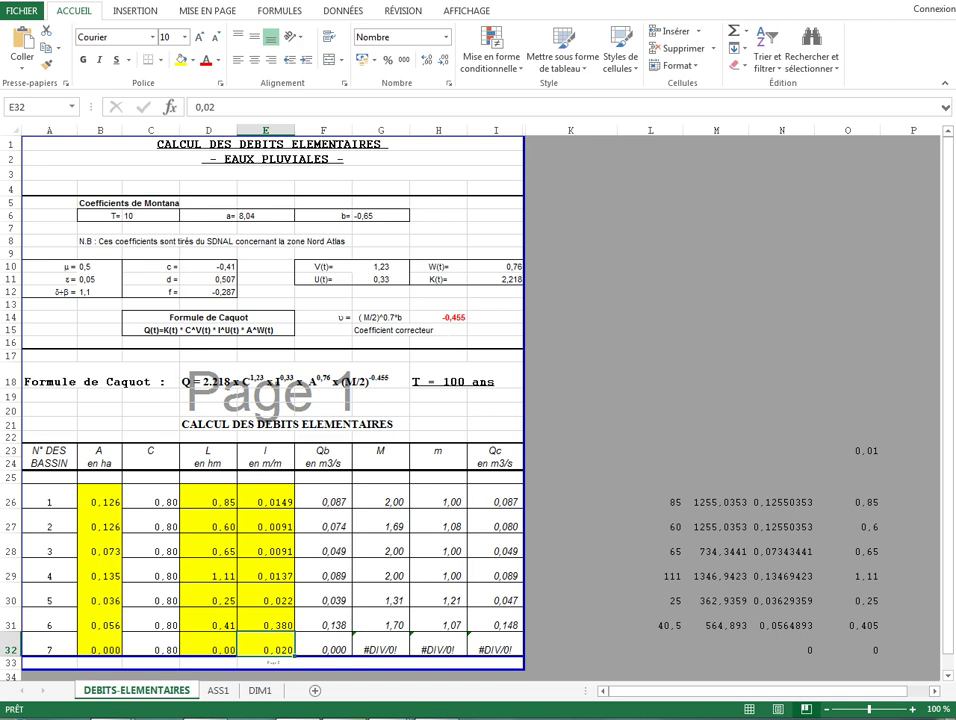
# - Return to the AutoCAD drawing and examine the basin layout on the subdivision plan, especially around BV6 and BV7
pyautogui.hotkey('alt', 'Tab')
pyautogui.scroll(-5, 406, 465)
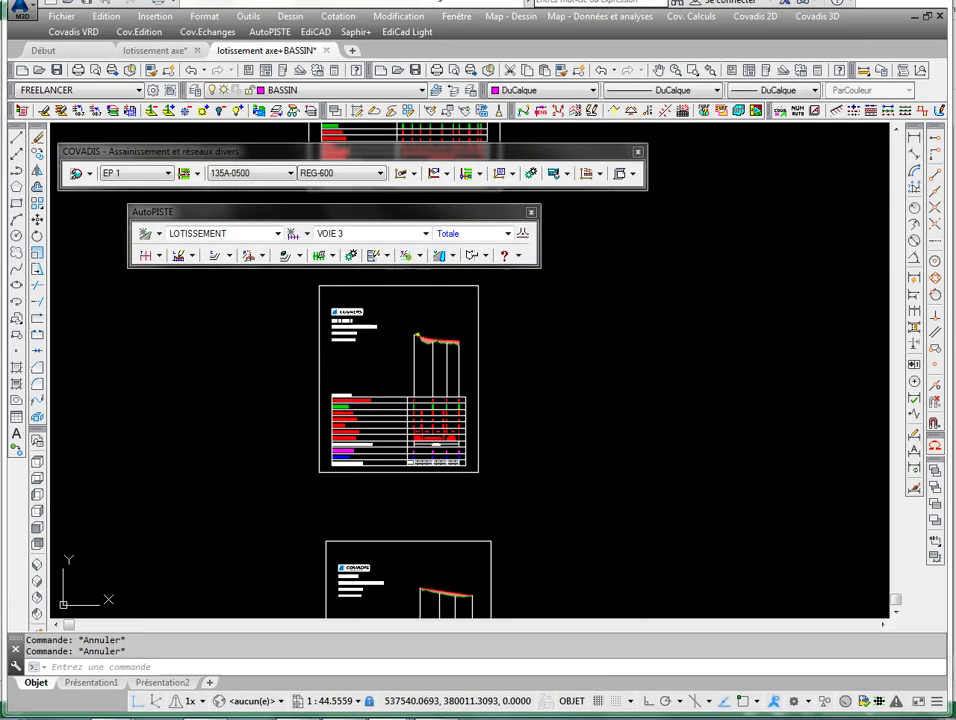
pyautogui.moveTo(156, 495); pyautogui.dragTo(299, 411, button='middle')
pyautogui.scroll(4, 299, 411)
pyautogui.scroll(4, 495, 372)
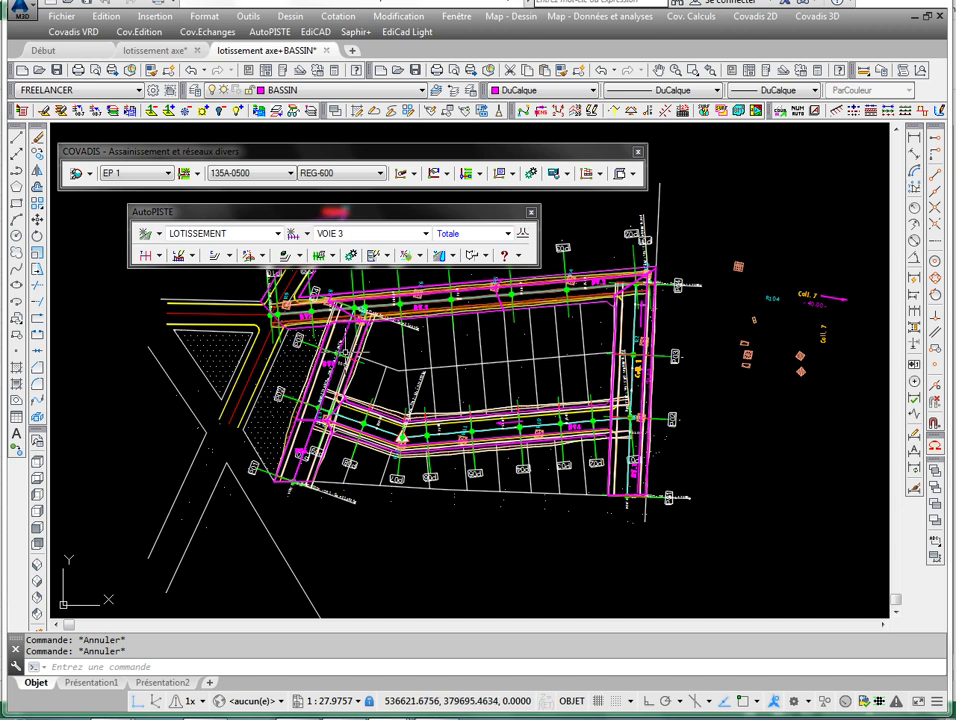
pyautogui.moveTo(421, 331); pyautogui.dragTo(387, 356, button='middle')
pyautogui.scroll(2, 367, 369)
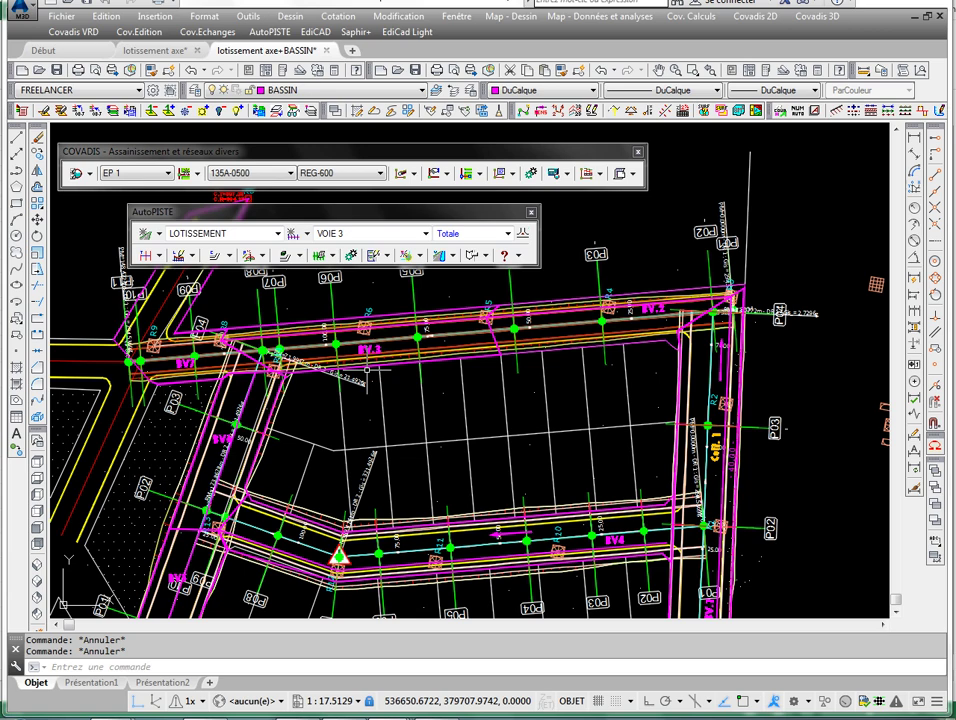
pyautogui.moveTo(304, 429); pyautogui.dragTo(367, 366, button='middle')
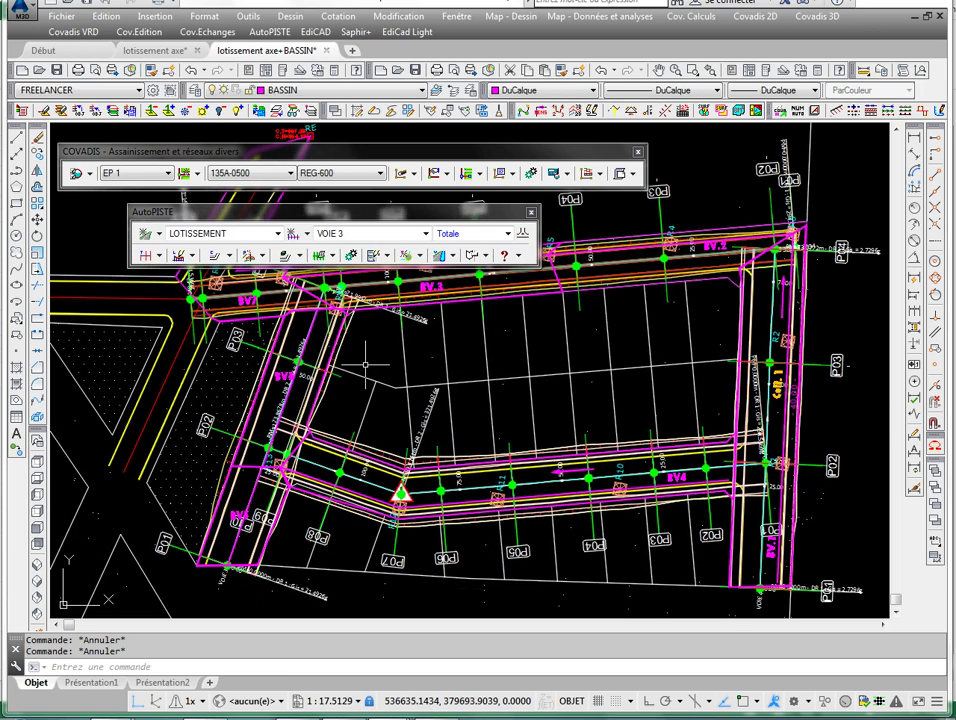
pyautogui.scroll(-2, 366, 366)
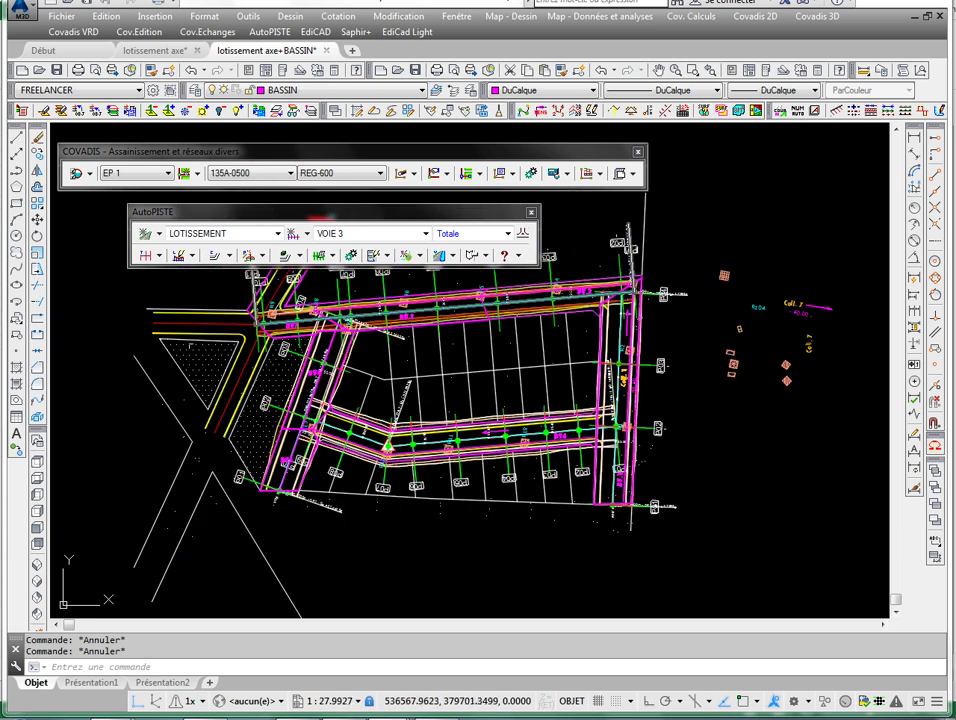
pyautogui.moveTo(186, 348)
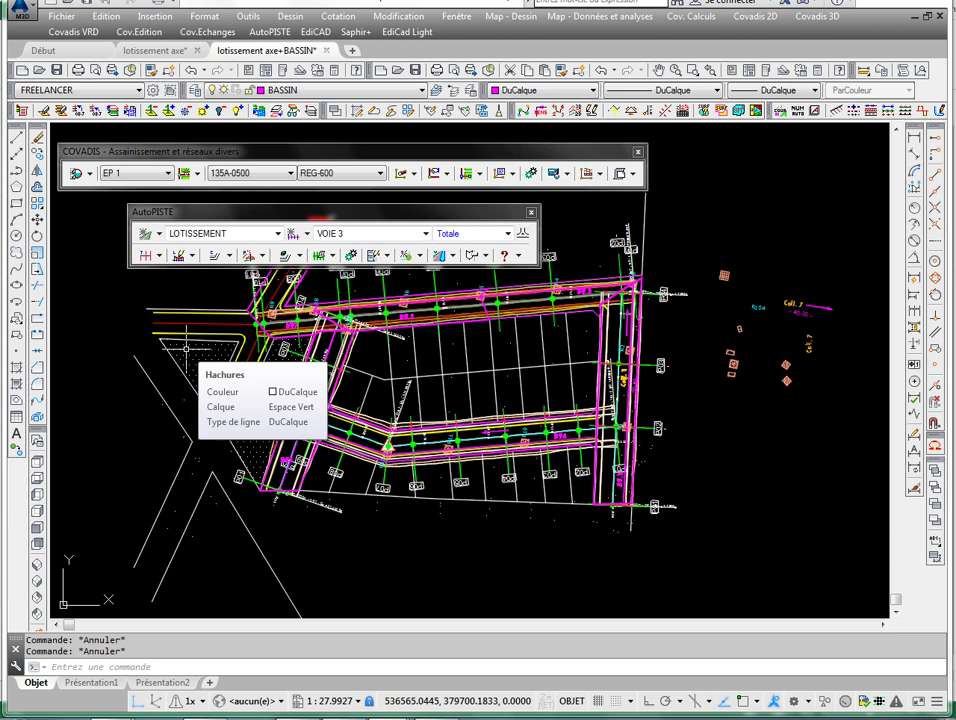
pyautogui.scroll(2, 394, 315)
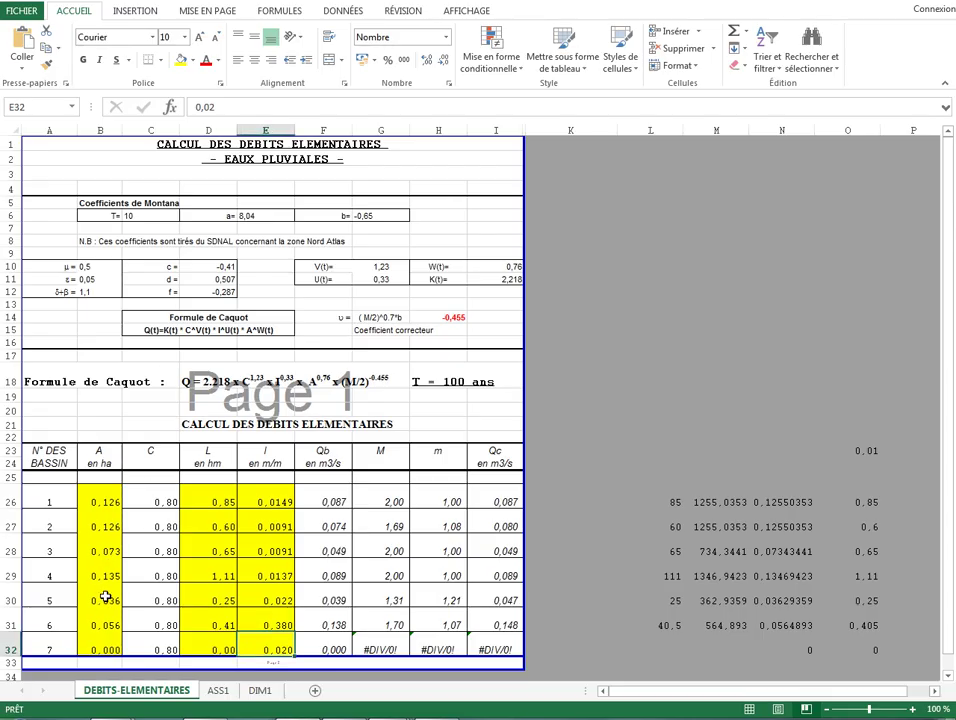
# - In the Excel workbook, replace the yellow fill of the inputs for basins 1 to 6, B26:B31 and D26:E31, with white
pyautogui.click(100, 622)
pyautogui.moveTo(90, 502); pyautogui.dragTo(105, 622)
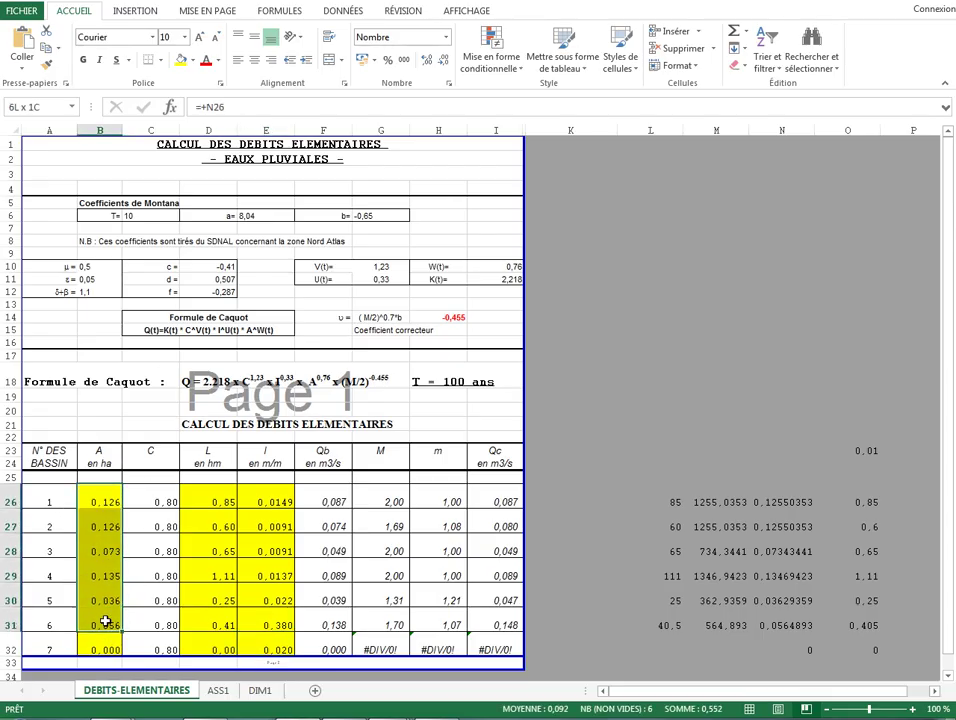
pyautogui.click(194, 60)
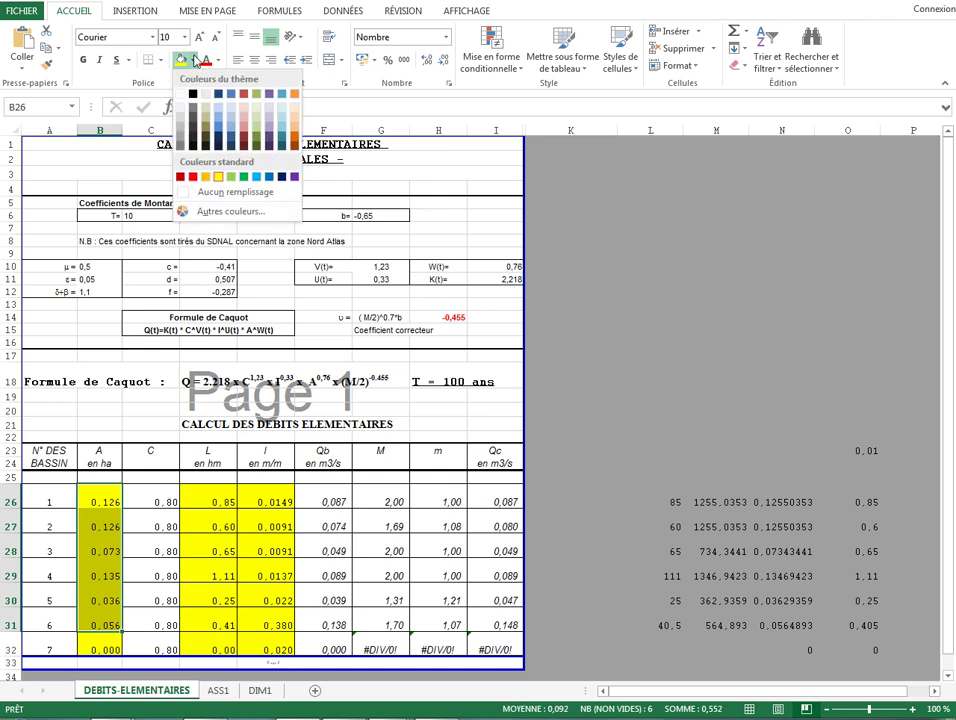
pyautogui.click(181, 97)
pyautogui.click(150, 601)
pyautogui.moveTo(208, 502); pyautogui.dragTo(265, 625)
pyautogui.click(184, 62)
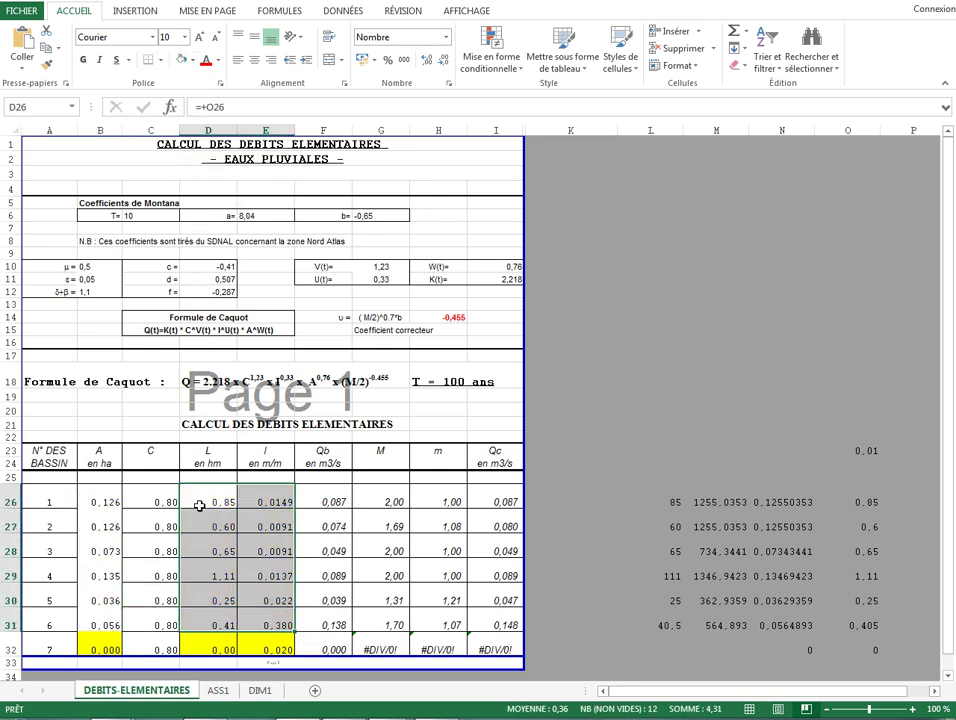
pyautogui.click(213, 600)
pyautogui.scroll(-3, 216, 598)
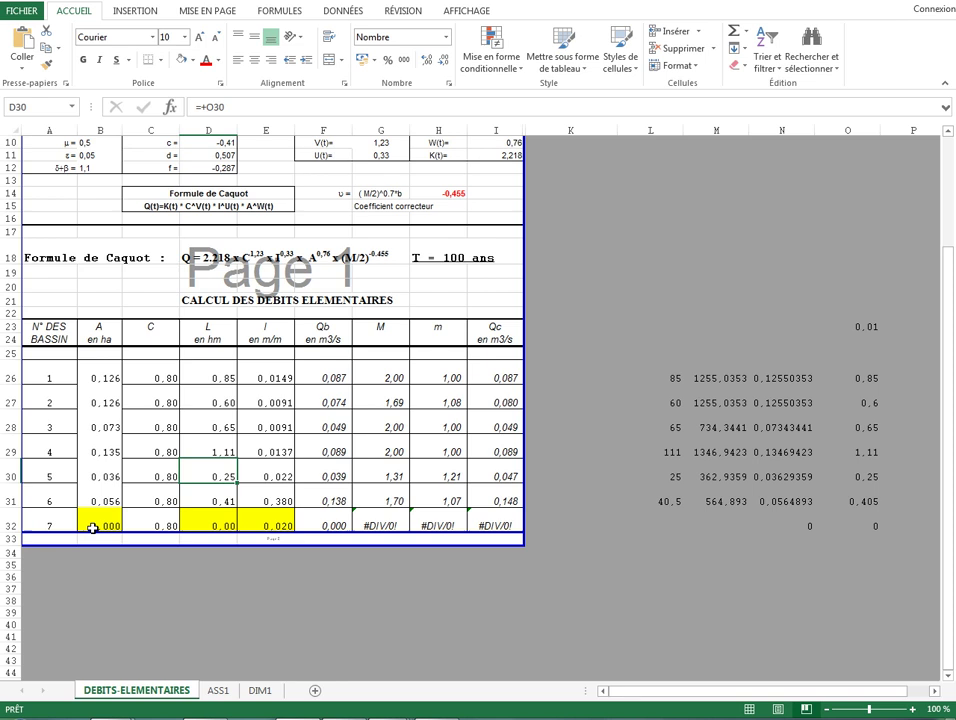
pyautogui.moveTo(92, 528); pyautogui.dragTo(275, 524)
pyautogui.click(203, 497)
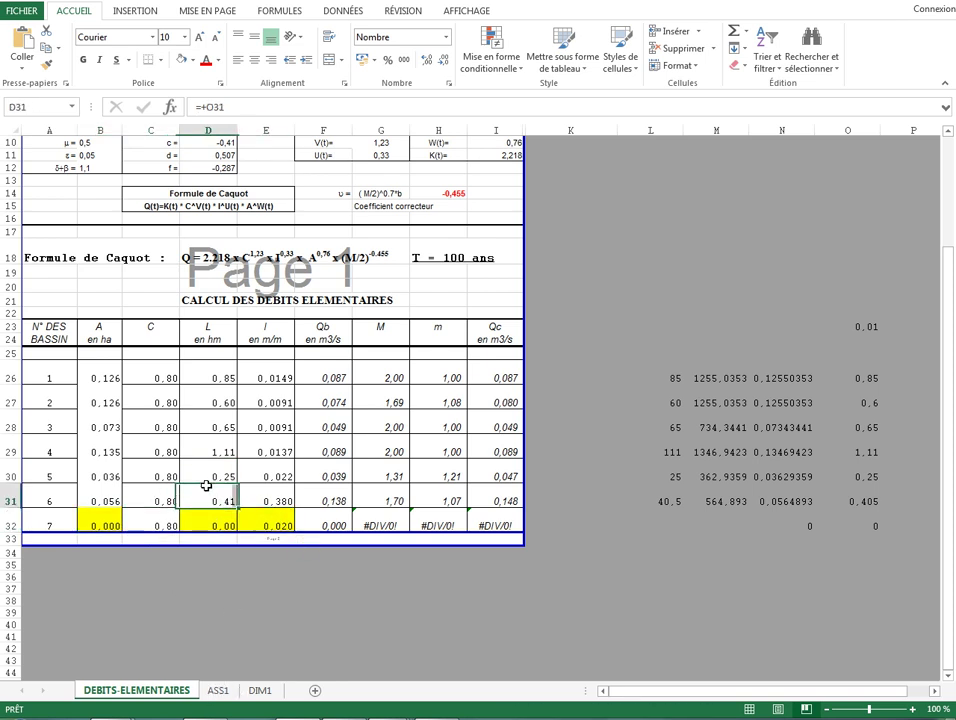
pyautogui.click(200, 475)
pyautogui.click(174, 405)
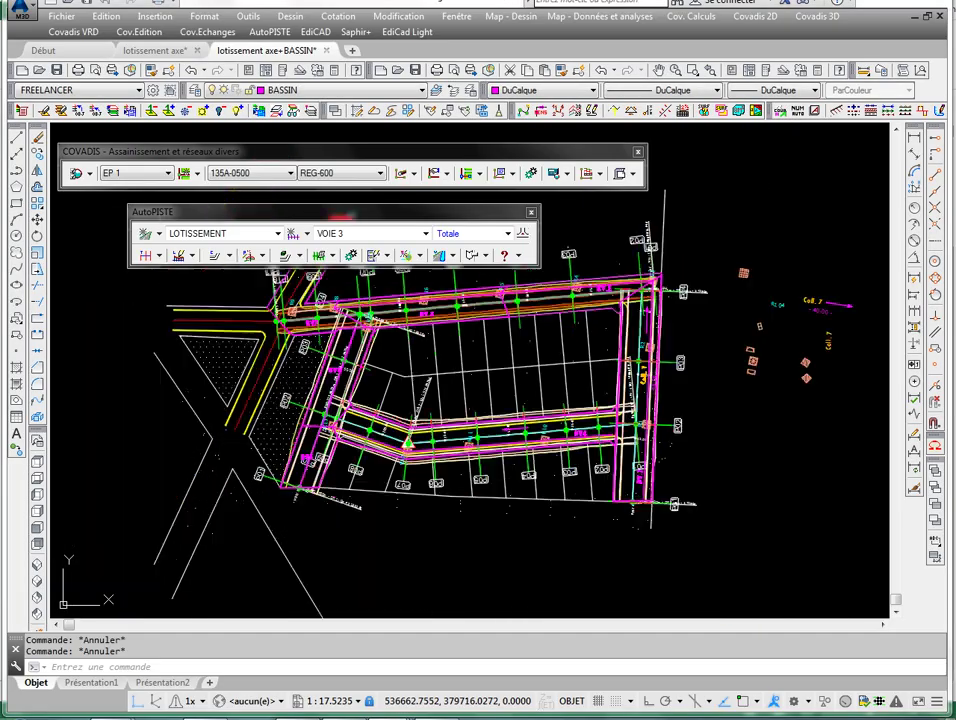
# - Switch to the subdivision drawing and turn off the TOPOJIS layer by picking one of its objects with the COVADIS layer deactivation command
pyautogui.scroll(5, 611, 321)
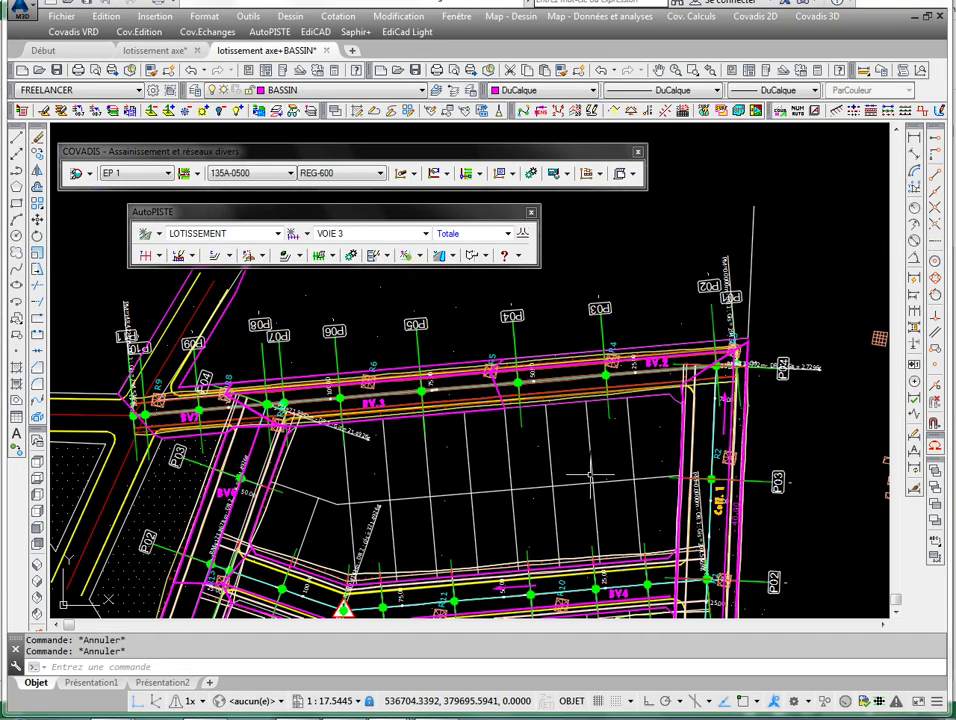
pyautogui.moveTo(481, 407); pyautogui.dragTo(481, 410, button='middle')
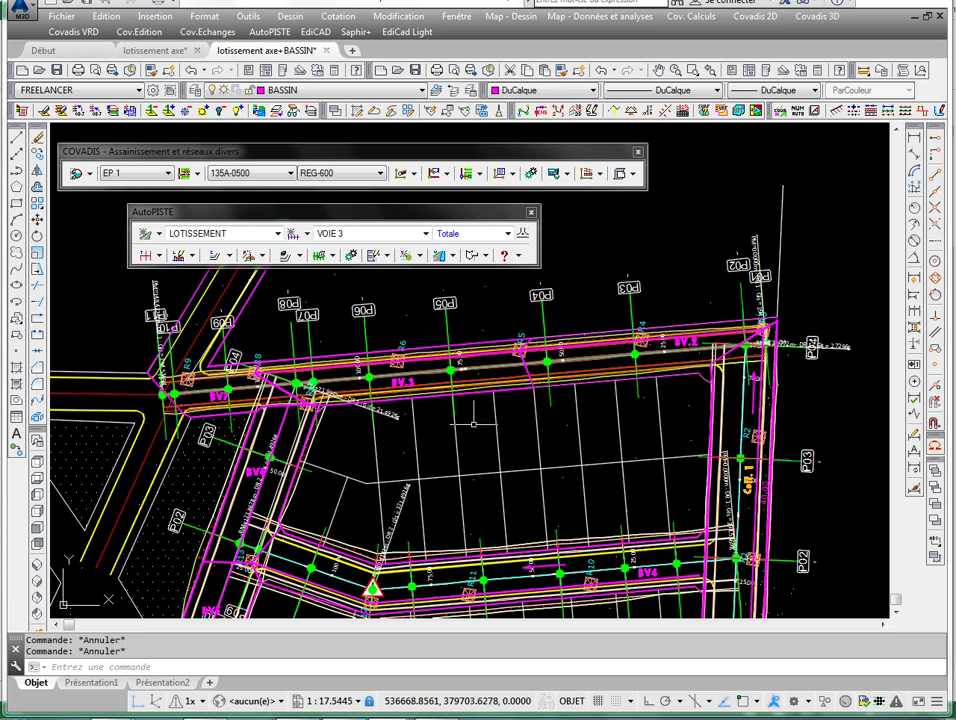
pyautogui.moveTo(471, 433); pyautogui.dragTo(489, 374, button='middle')
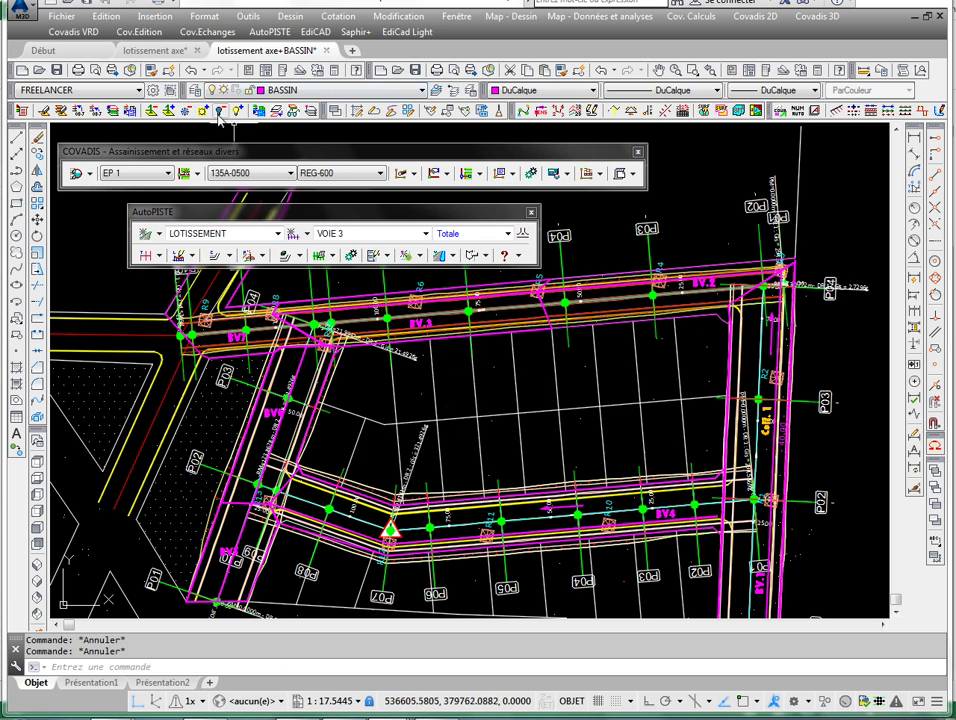
pyautogui.click(166, 110)
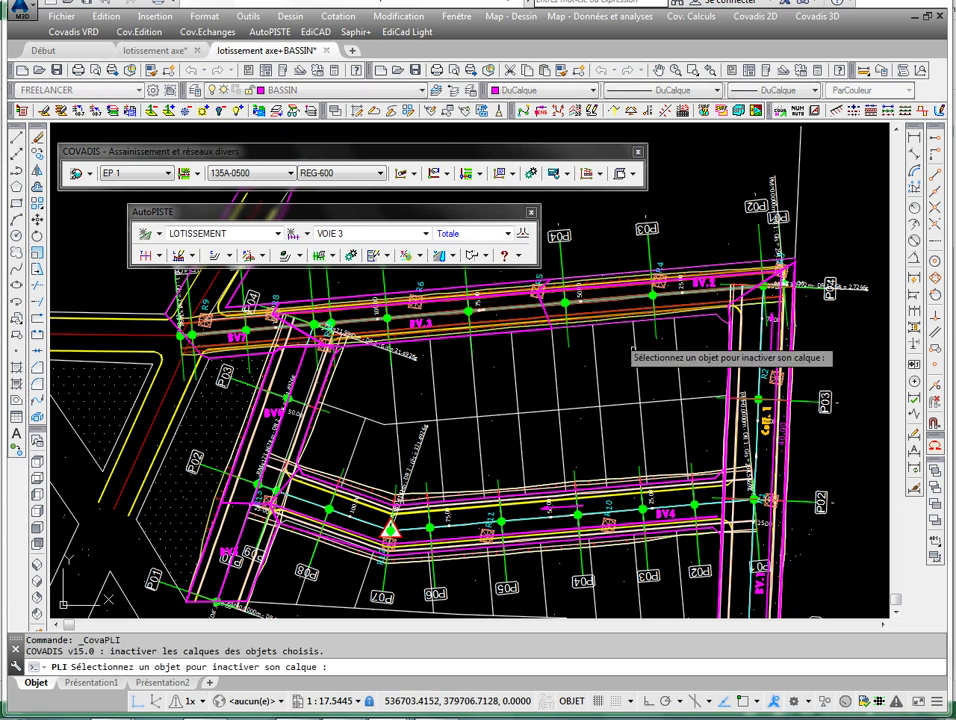
pyautogui.click(663, 338)
pyautogui.click(698, 391)
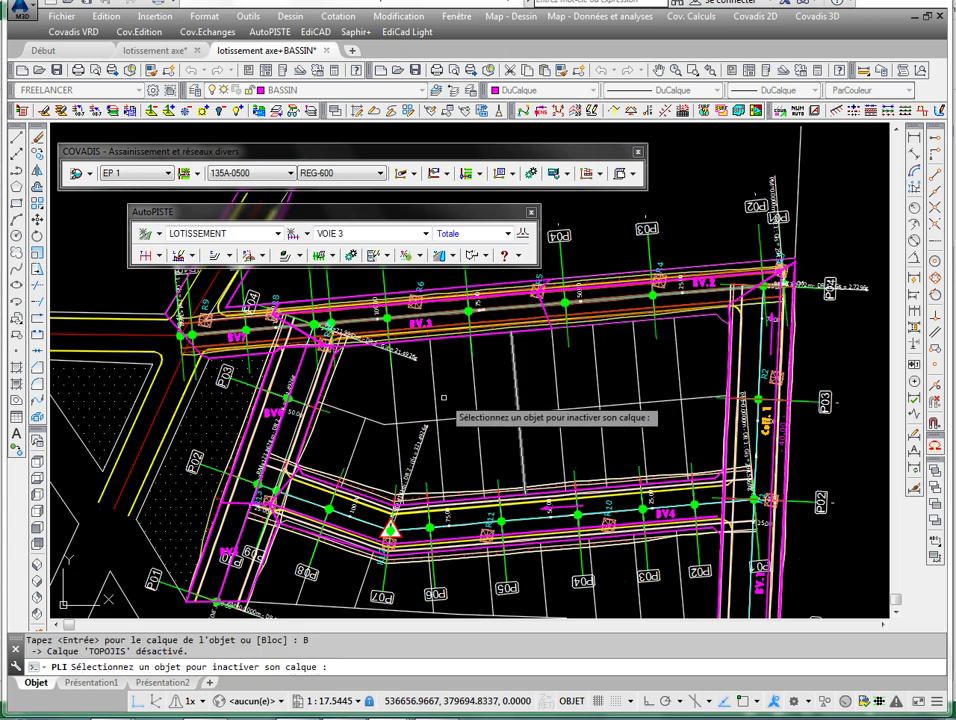
pyautogui.moveTo(445, 456)
pyautogui.mouseDown(button='middle')
pyautogui.moveTo(445, 506)
pyautogui.moveTo(509, 384)
pyautogui.moveTo(487, 480)
pyautogui.mouseUp(button='middle')
pyautogui.scroll(3, 340, 362)
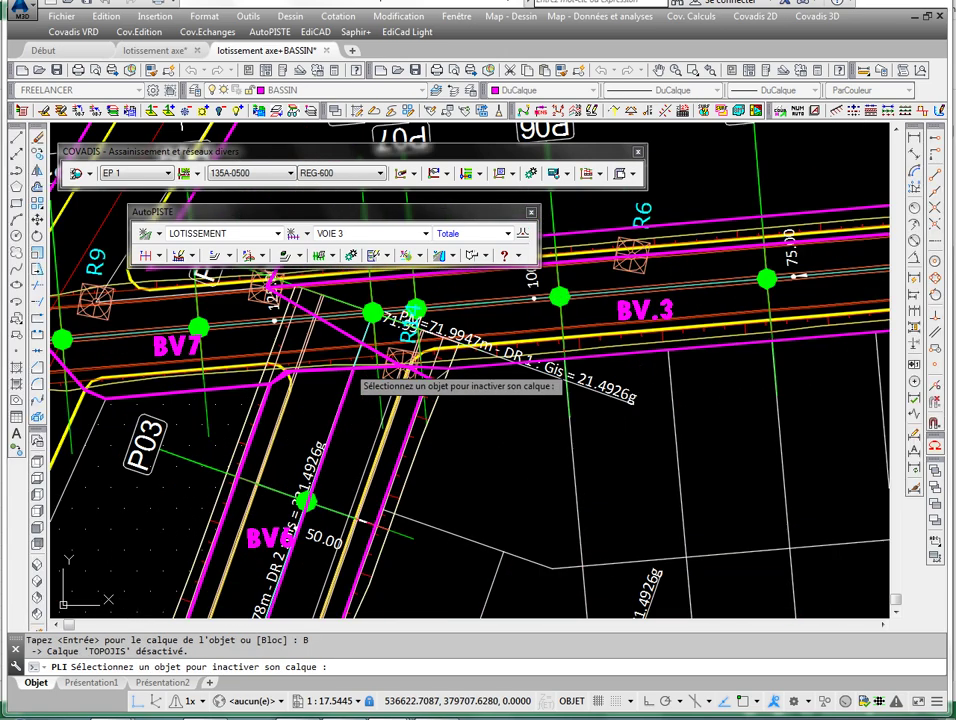
pyautogui.scroll(-1, 300, 400)
pyautogui.press('Escape')
pyautogui.press('Escape')
# - List the properties of the closed BV7 basin boundary polyline and copy its area value
pyautogui.click(290, 425)
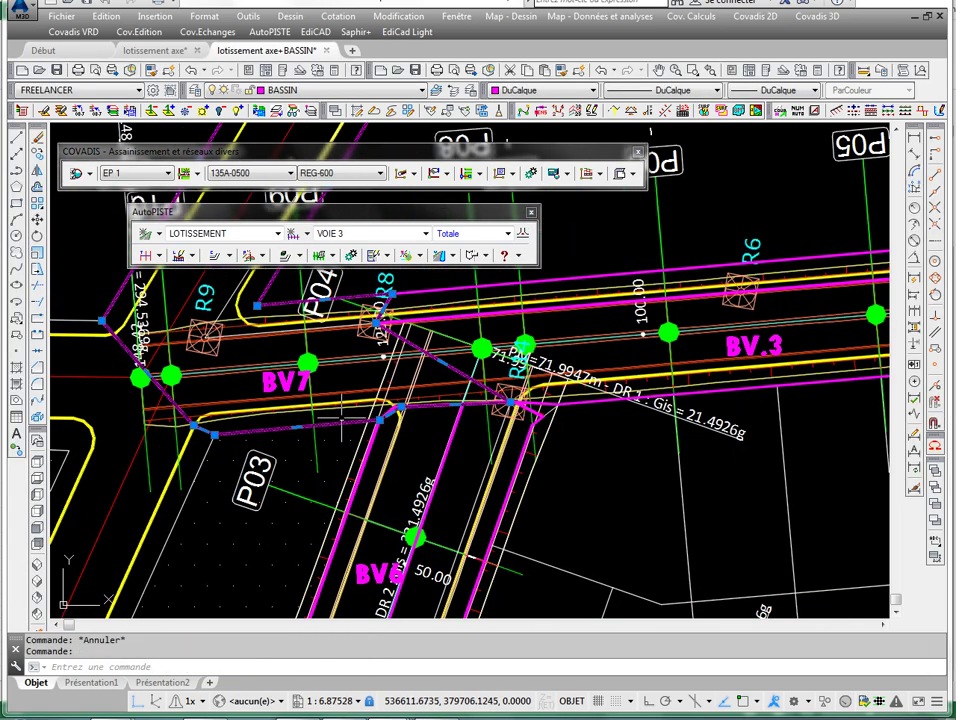
pyautogui.scroll(-2, 343, 414)
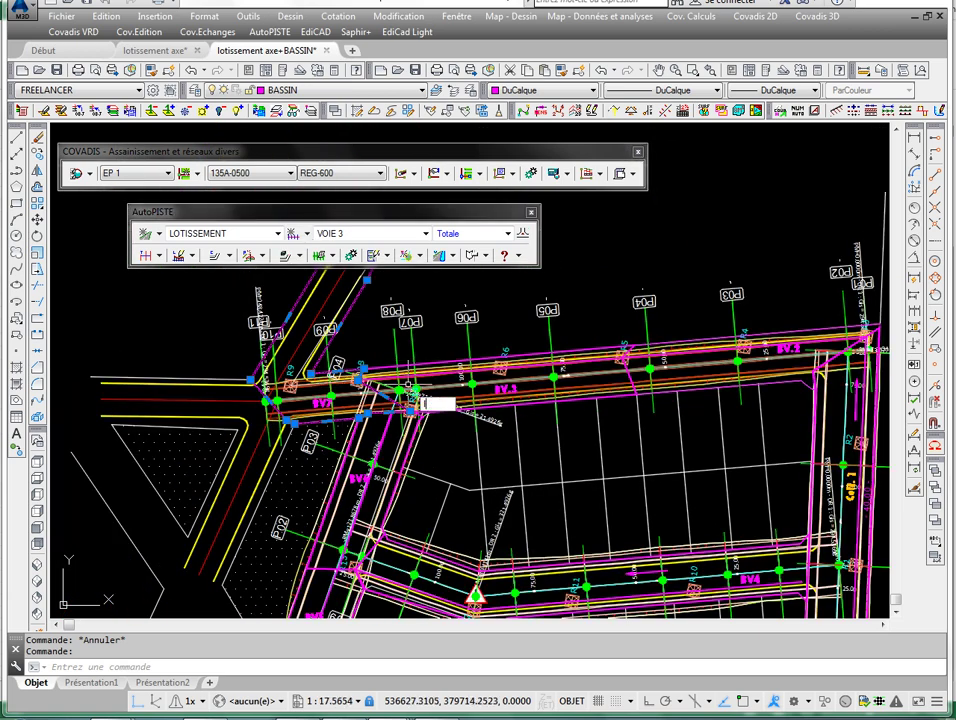
pyautogui.write('li')
pyautogui.press('Return')
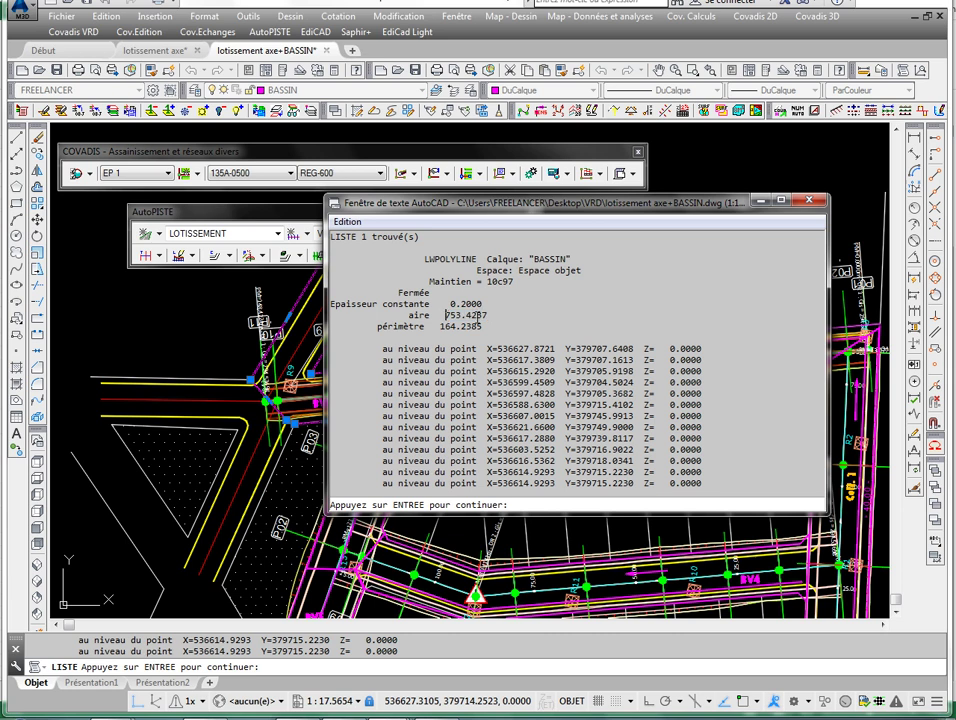
pyautogui.doubleClick(443, 315)
pyautogui.rightClick(452, 315)
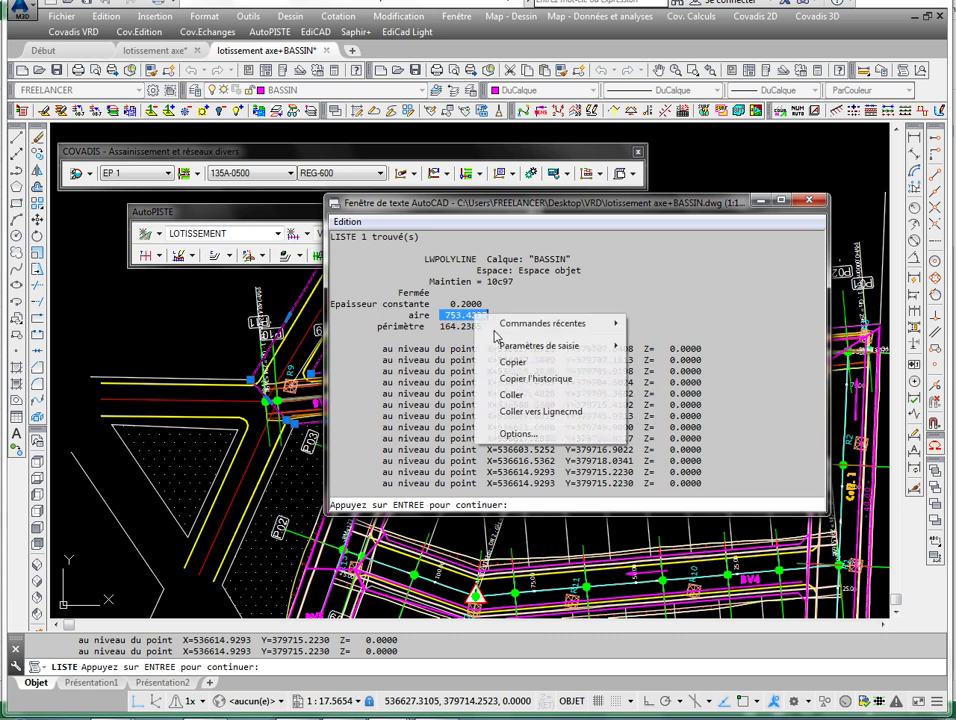
pyautogui.click(460, 363)
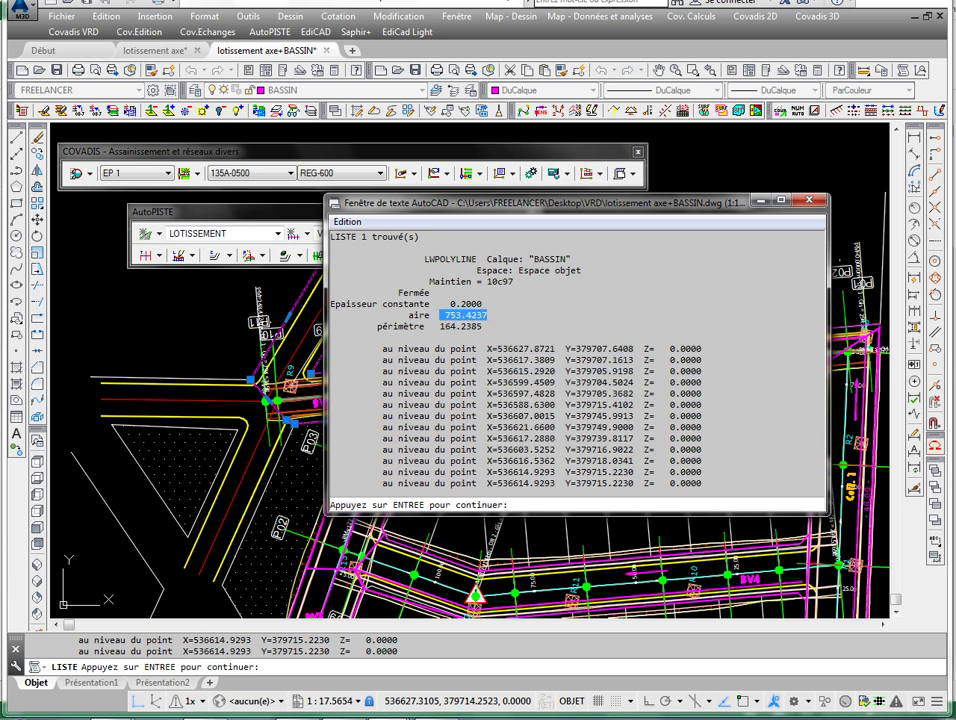
# - Switch to the Excel workbook and paste basin 7's area, 753.4237, into M32
pyautogui.hotkey('alt', 'Tab')
pyautogui.click(713, 524)
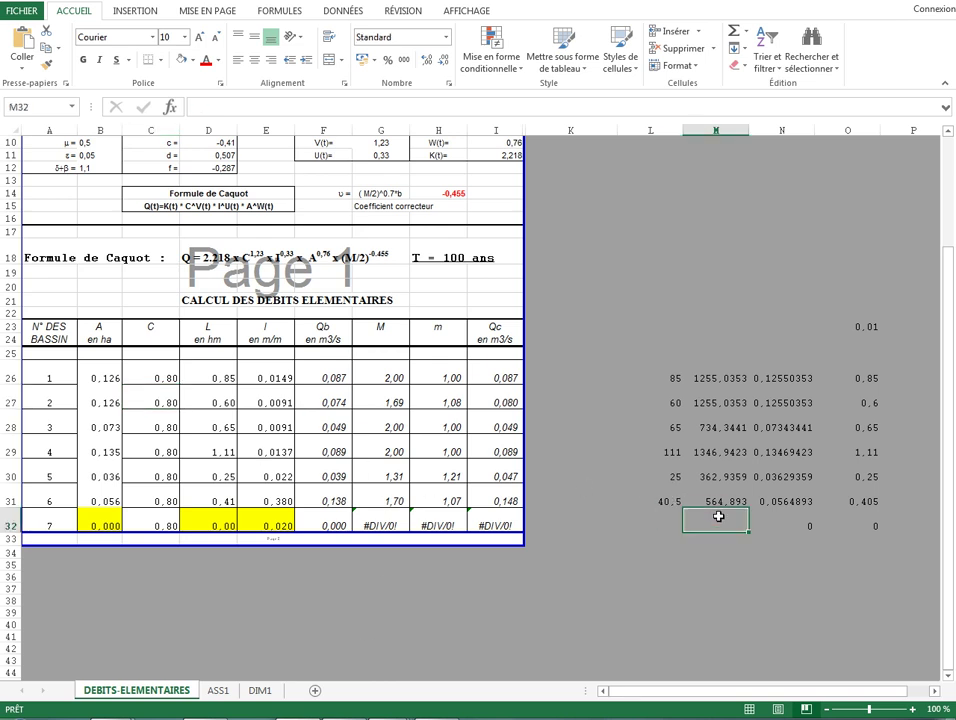
pyautogui.rightClick(716, 524)
pyautogui.click(750, 263)
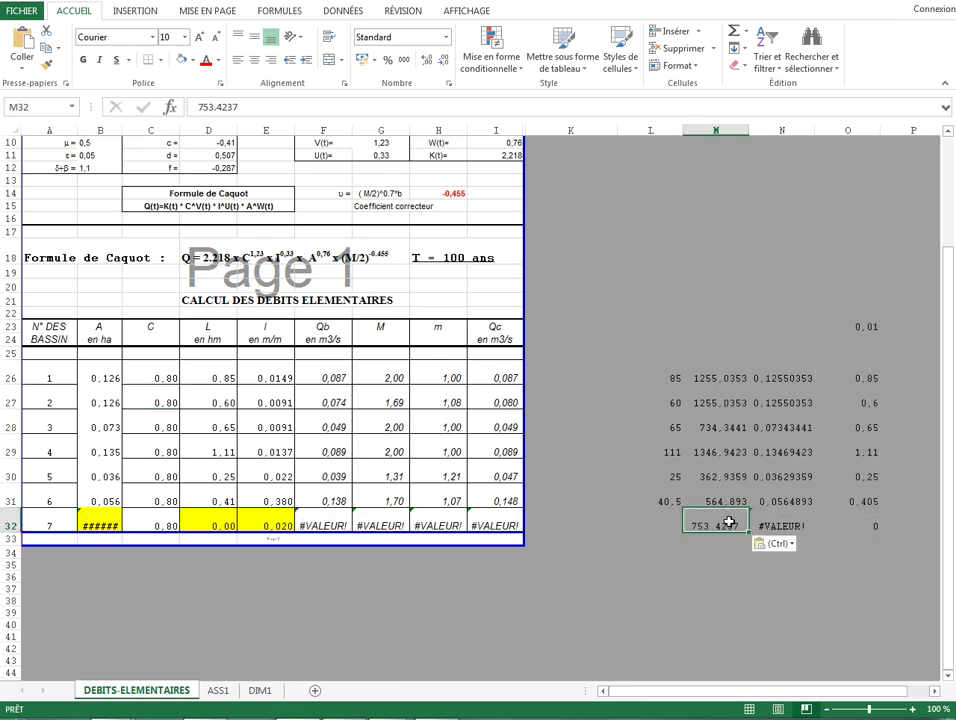
# - Correct basin 7's area in M32 to 753,4237, using a decimal comma
pyautogui.doubleClick(717, 524)
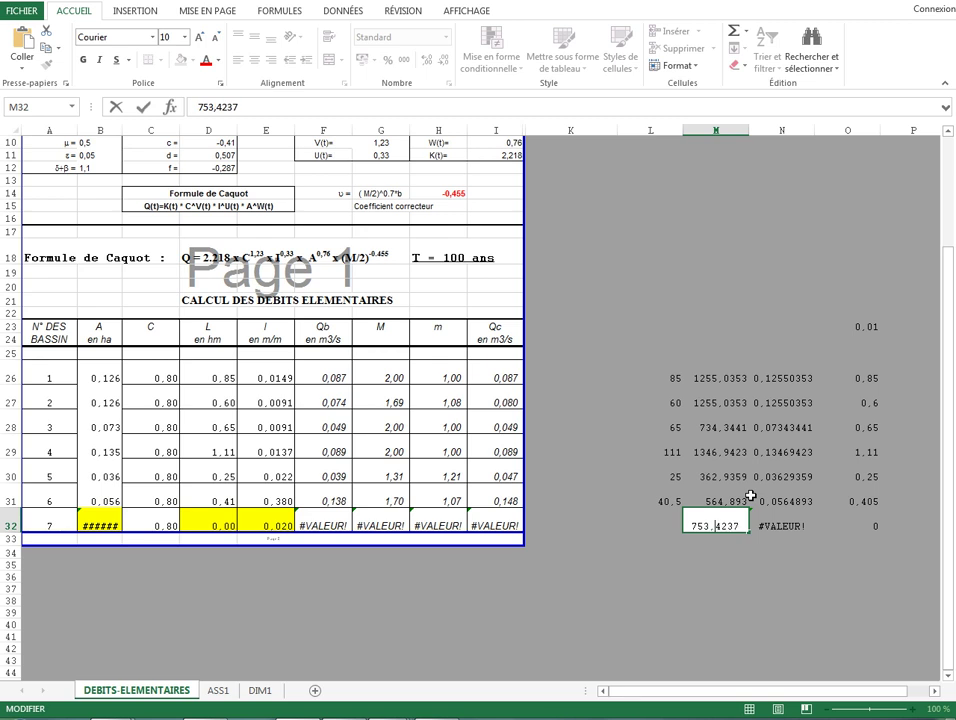
pyautogui.press('Return')
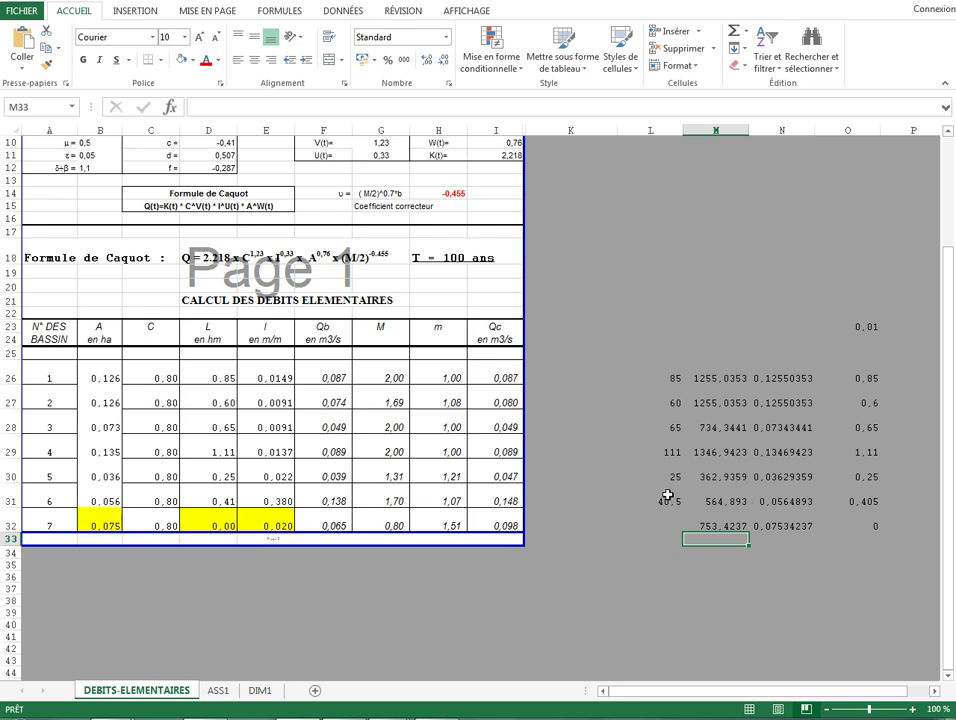
# - Switch to the subdivision drawing, end the pending listing, and examine basin BV7 and the flow path between R8, R9 and RE
pyautogui.hotkey('alt', 'Tab')
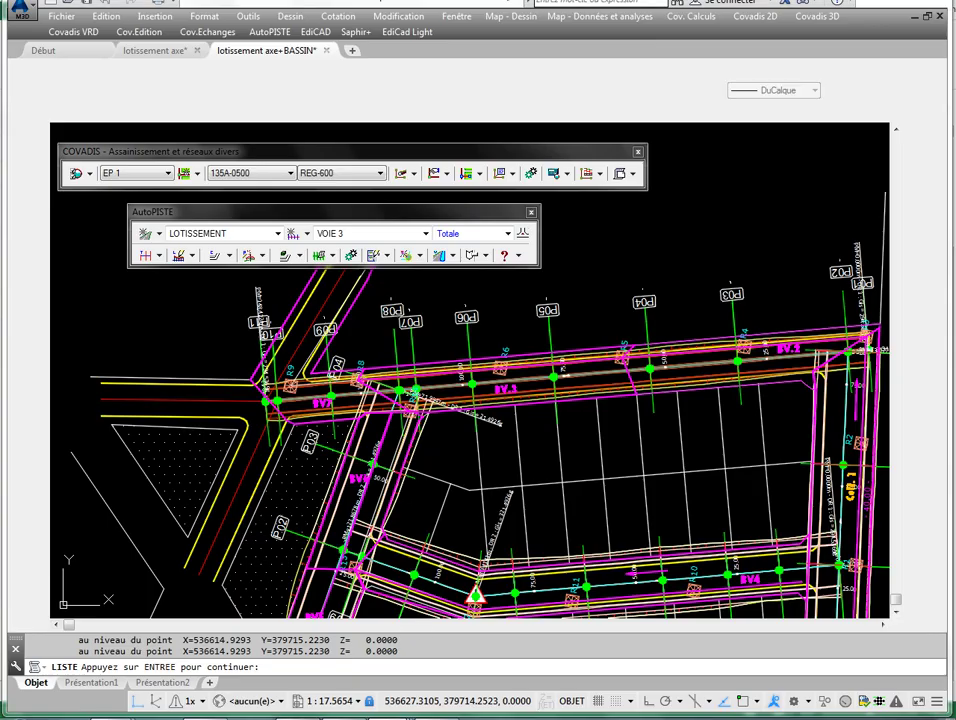
pyautogui.scroll(-3, 450, 400)
pyautogui.scroll(3, 450, 400)
pyautogui.scroll(-4, 435, 336)
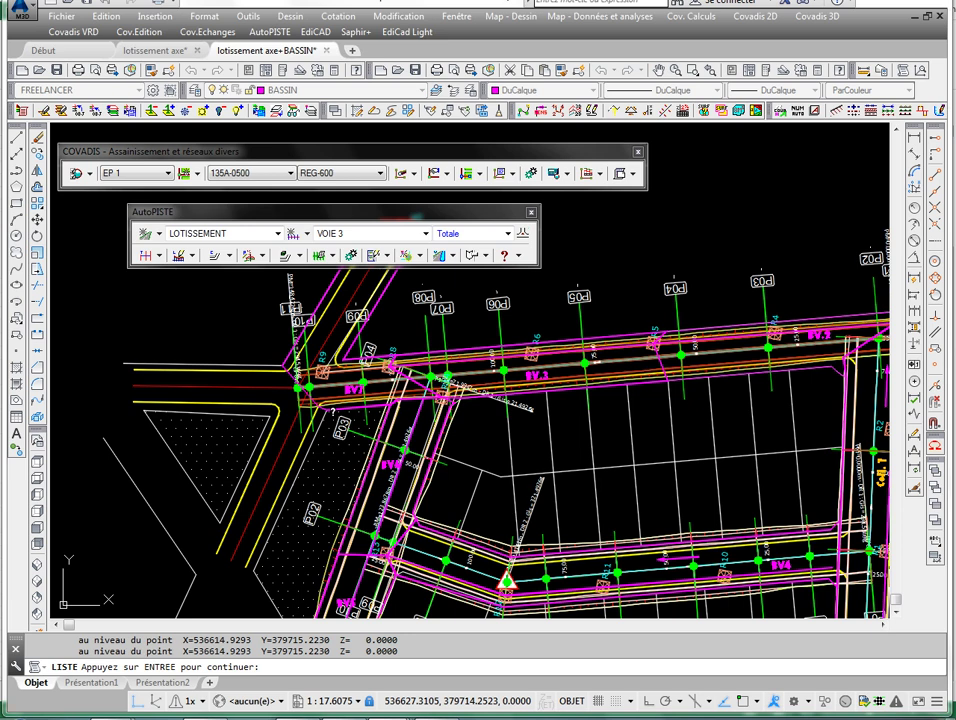
pyautogui.scroll(-2, 450, 360)
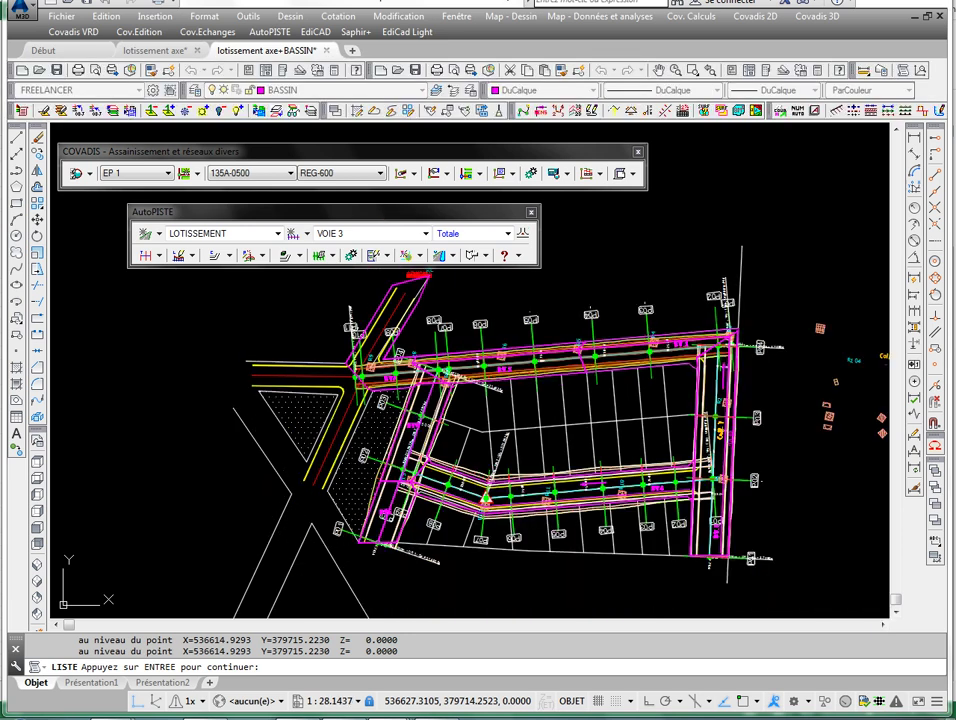
pyautogui.press('Return')
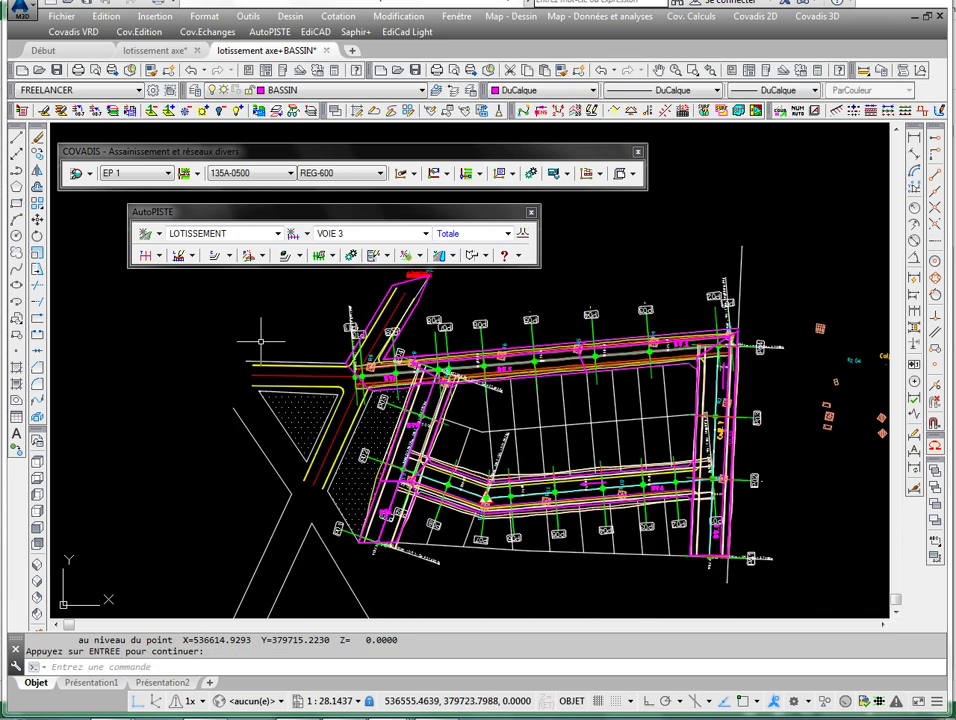
pyautogui.moveTo(480, 400); pyautogui.dragTo(465, 435, button='middle')
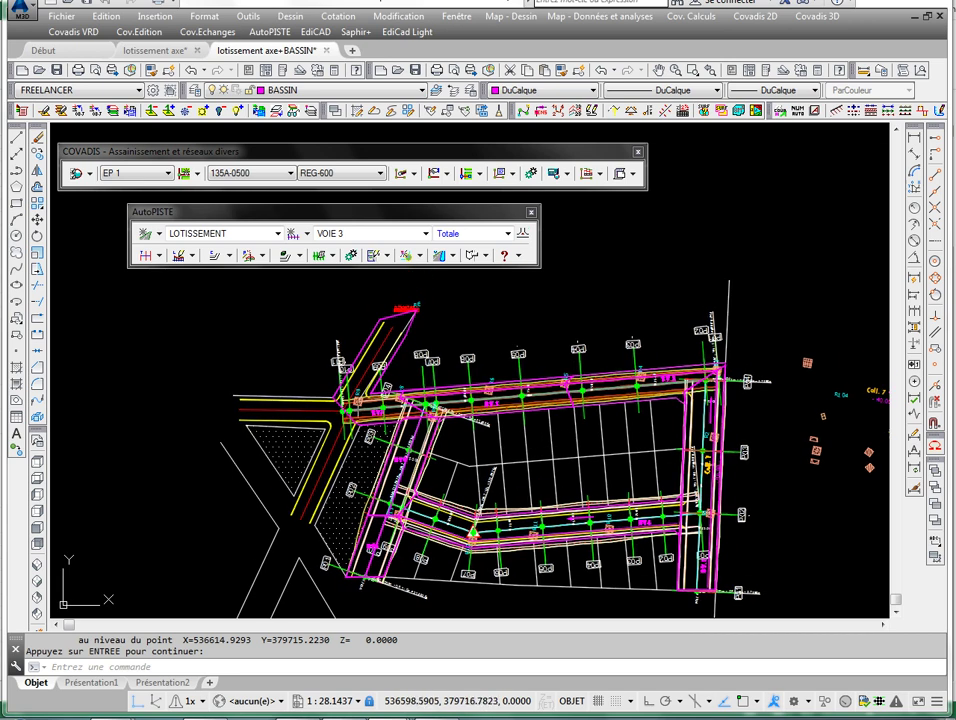
pyautogui.moveTo(747, 373); pyautogui.dragTo(694, 358, button='middle')
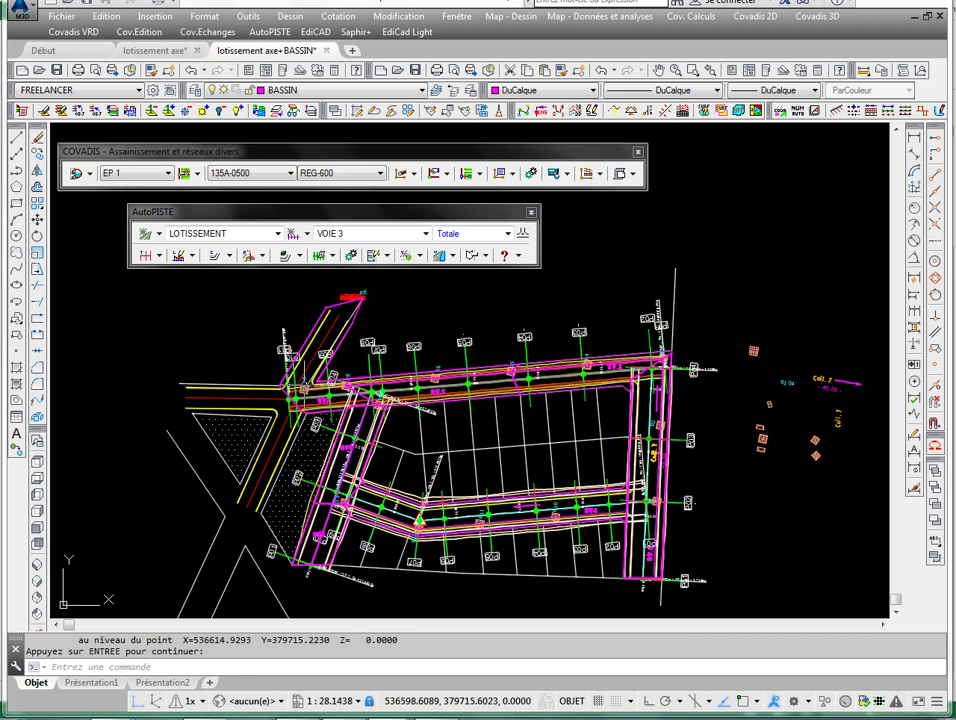
pyautogui.scroll(2, 302, 391)
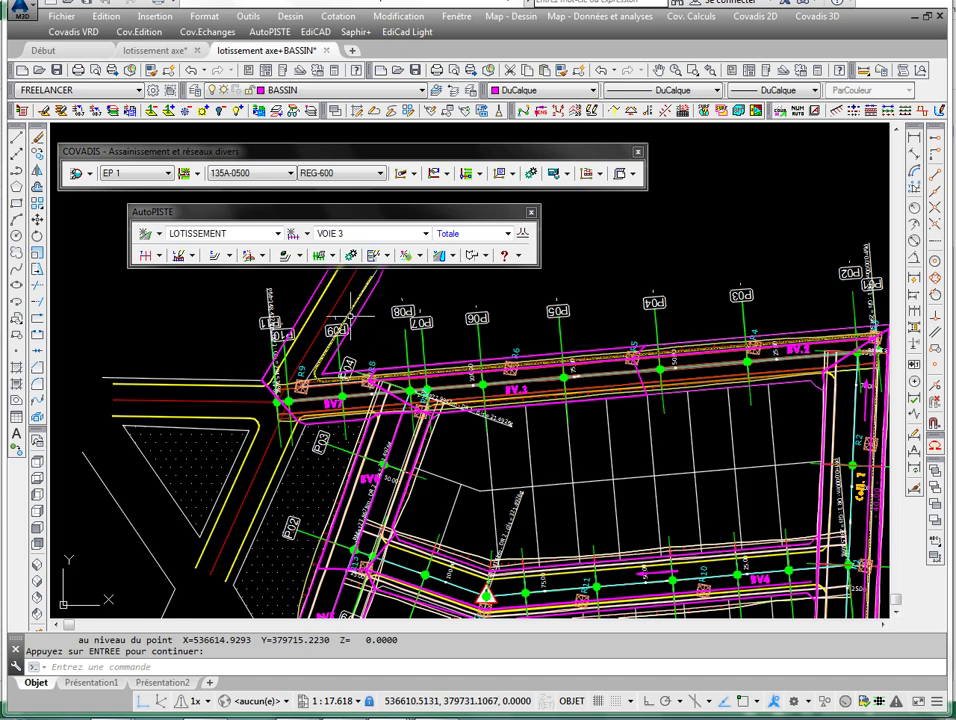
pyautogui.scroll(4, 356, 345)
pyautogui.scroll(-5, 410, 437)
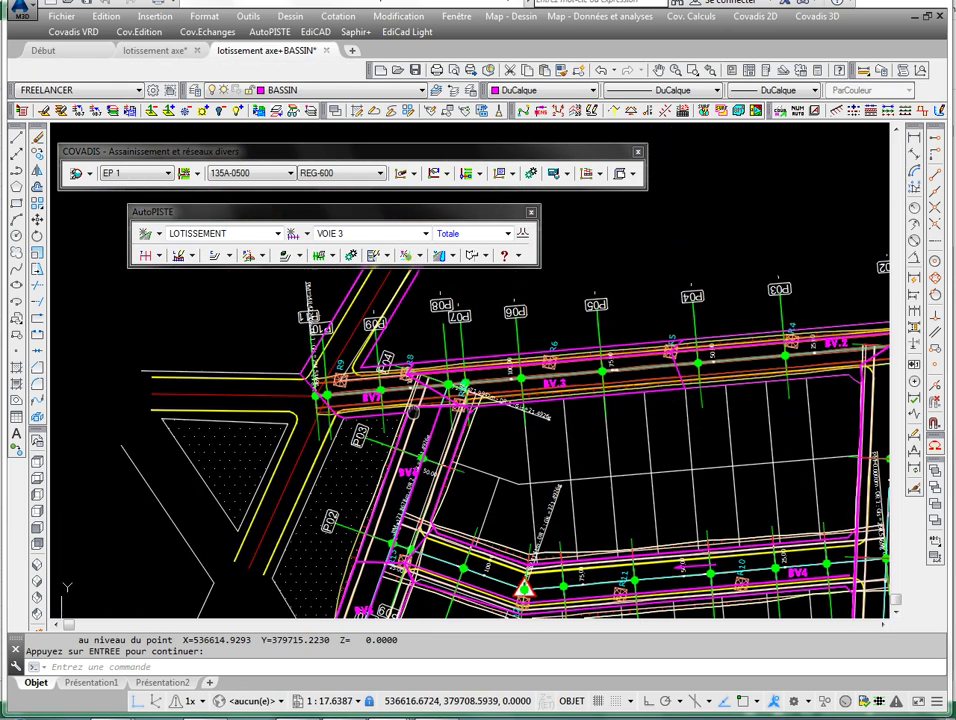
pyautogui.moveTo(410, 437)
pyautogui.mouseDown(button='middle')
pyautogui.moveTo(403, 462)
pyautogui.moveTo(374, 457)
pyautogui.mouseUp(button='middle')
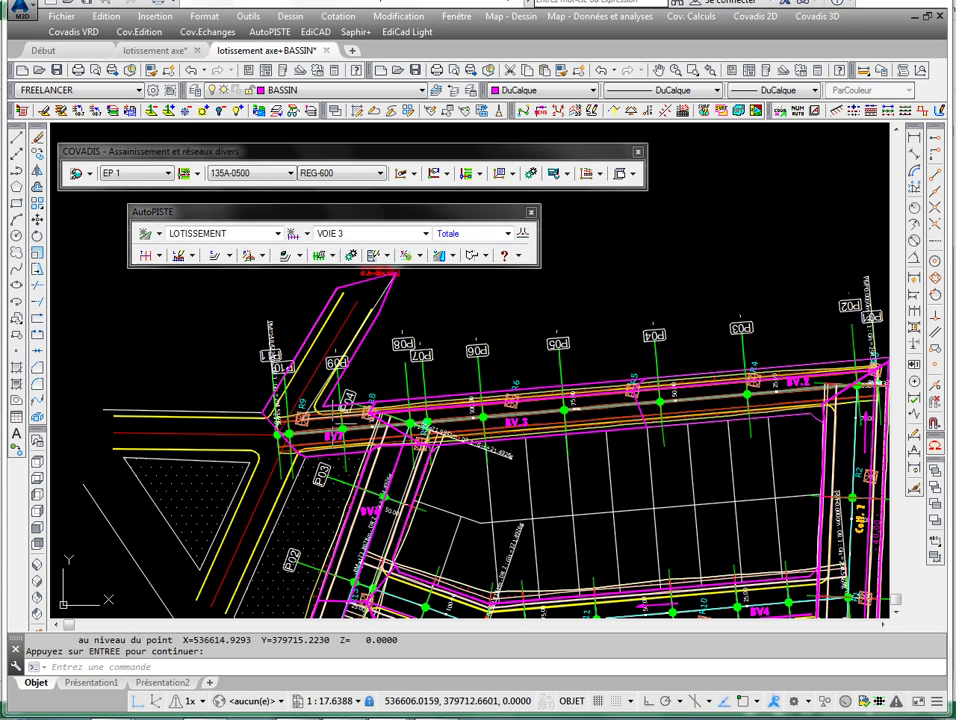
pyautogui.moveTo(333, 326)
pyautogui.mouseDown(button='middle')
pyautogui.moveTo(318, 336)
pyautogui.moveTo(346, 275)
pyautogui.moveTo(313, 276)
pyautogui.mouseUp(button='middle')
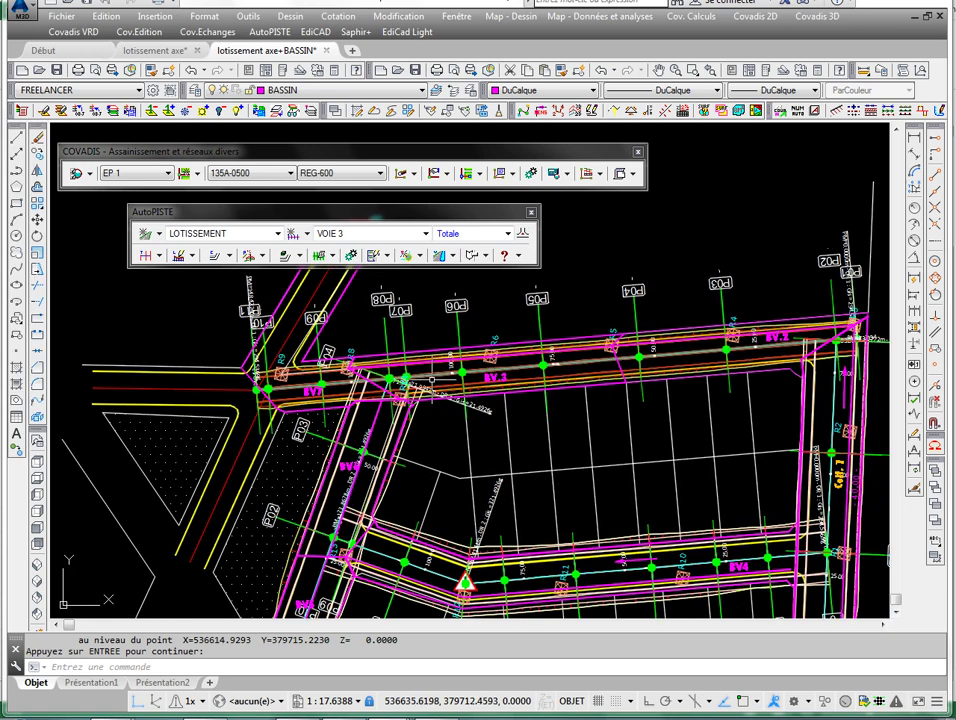
pyautogui.scroll(-2, 432, 296)
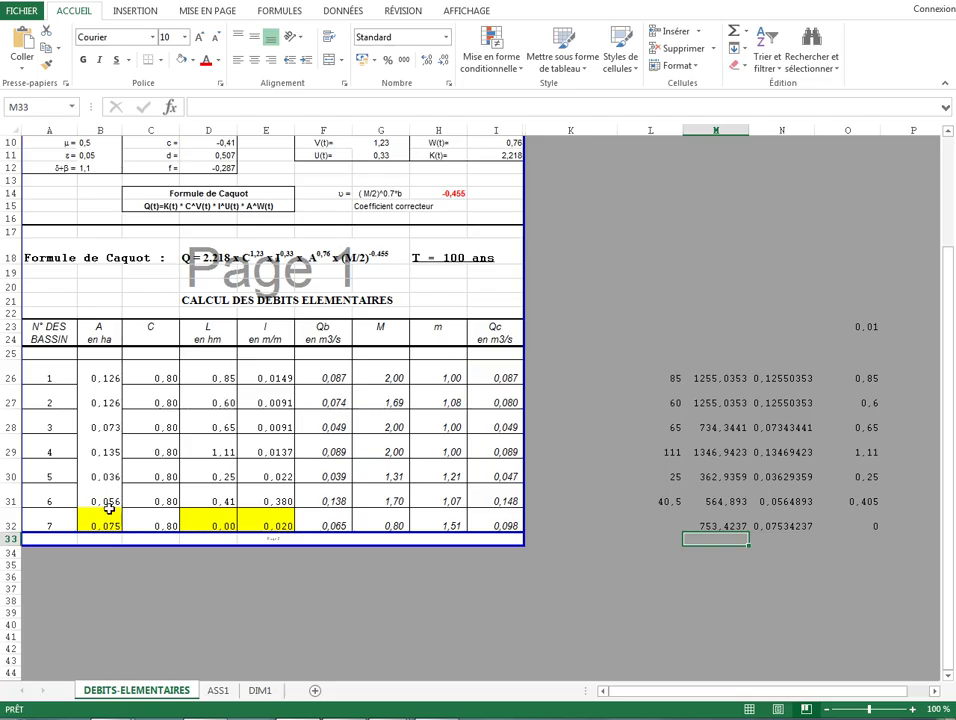
# - Switch to the Excel workbook and check the area formula of basin 7 in B32 without changing it
pyautogui.click(110, 512)
pyautogui.click(150, 526)
pyautogui.click(438, 501)
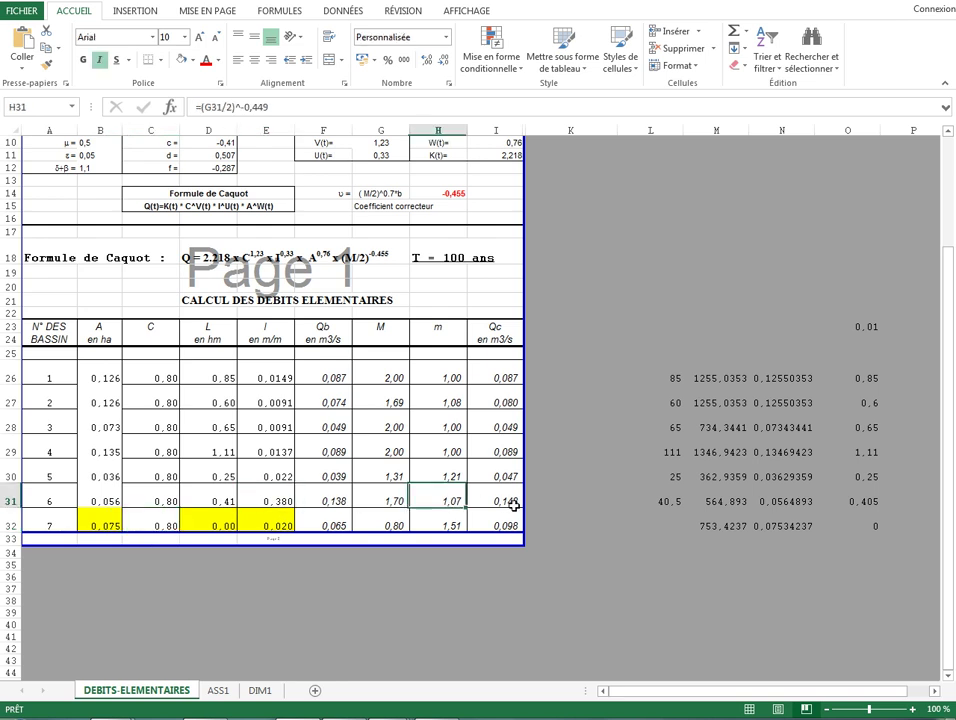
pyautogui.click(117, 524)
pyautogui.doubleClick(117, 524)
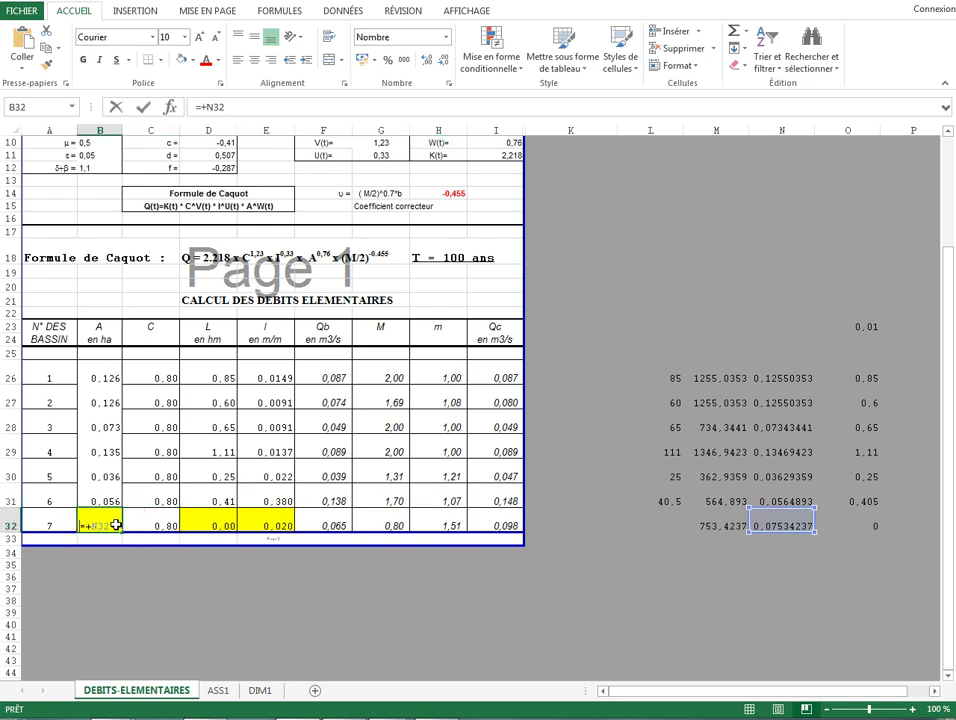
pyautogui.press('Escape')
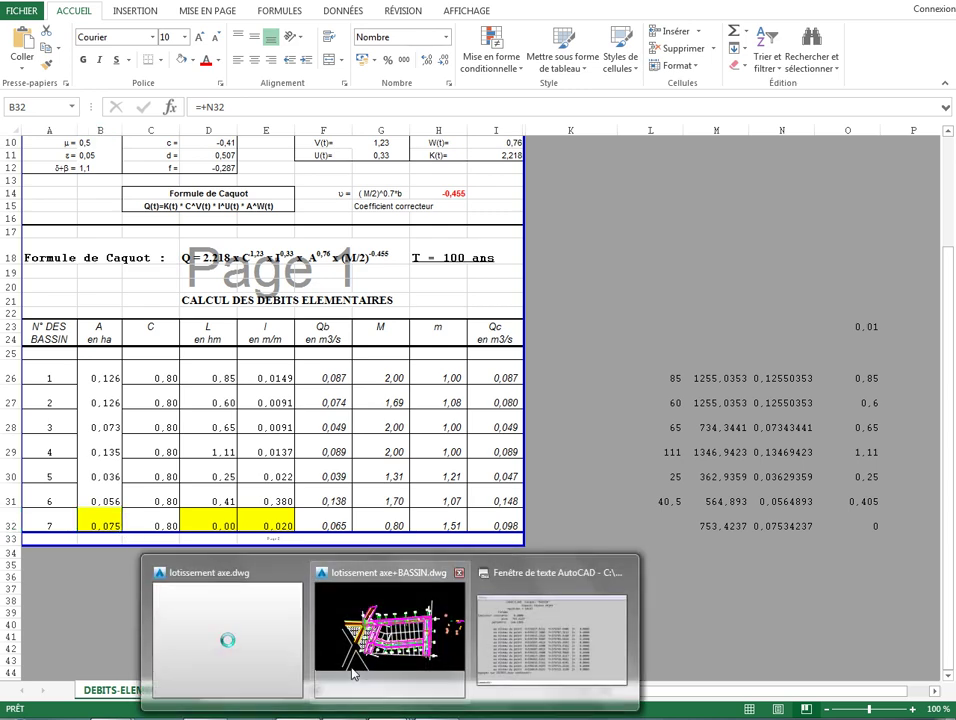
# - Switch to the lotissement axe+BASSIN drawing and draw a polyline along basin BV7's flow path from R8 through R9 to RE
pyautogui.click(385, 590)
pyautogui.press('Escape')
pyautogui.press('Escape')
pyautogui.click(16, 170)
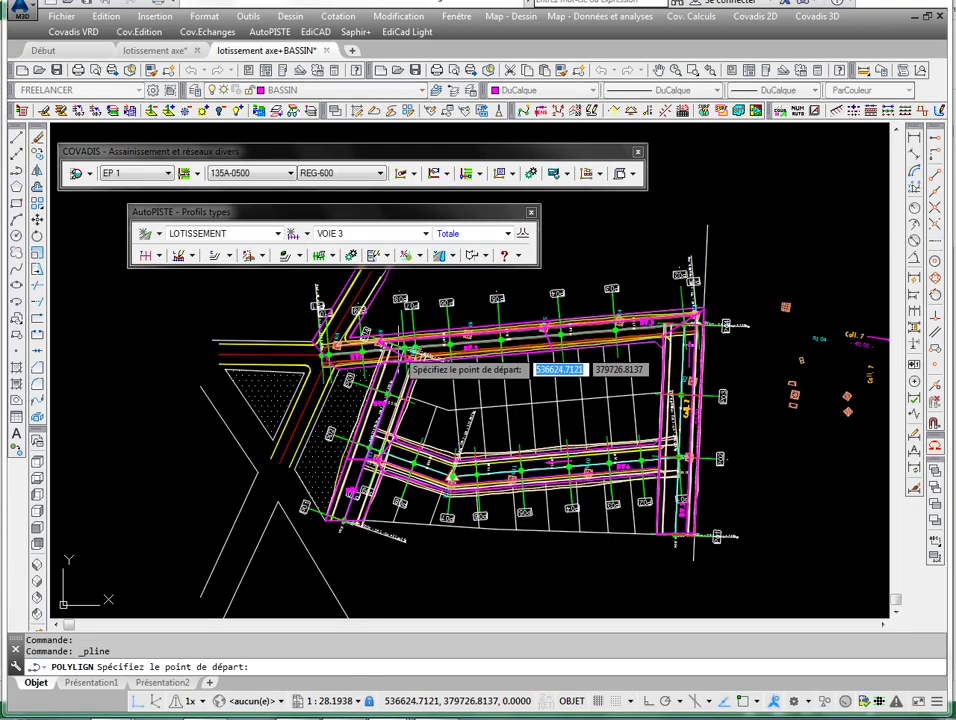
pyautogui.scroll(5, 378, 358)
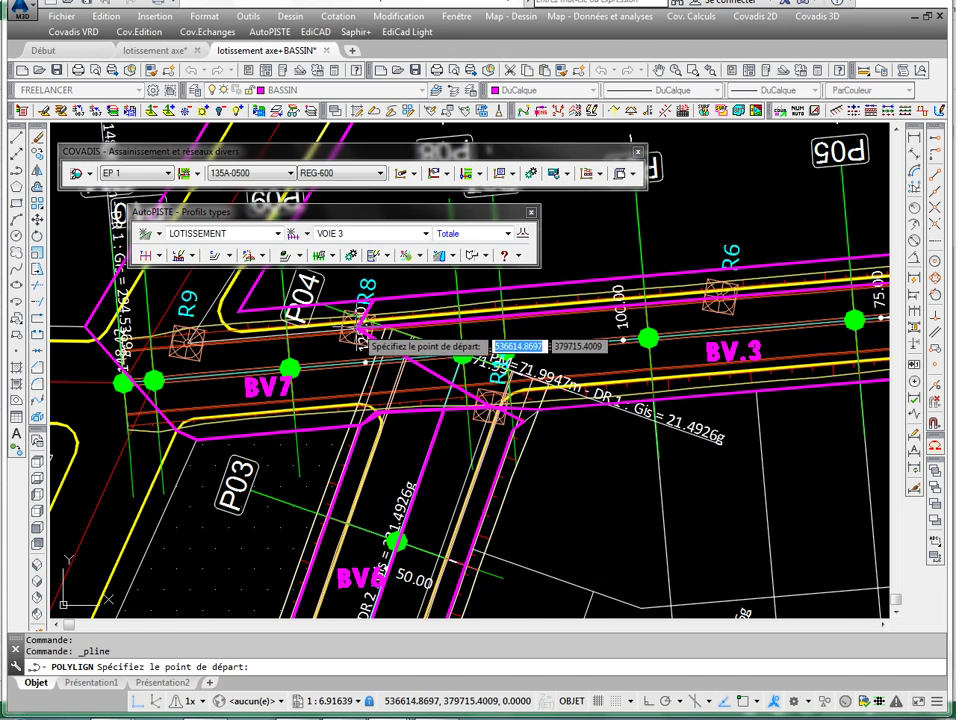
pyautogui.click(355, 328)
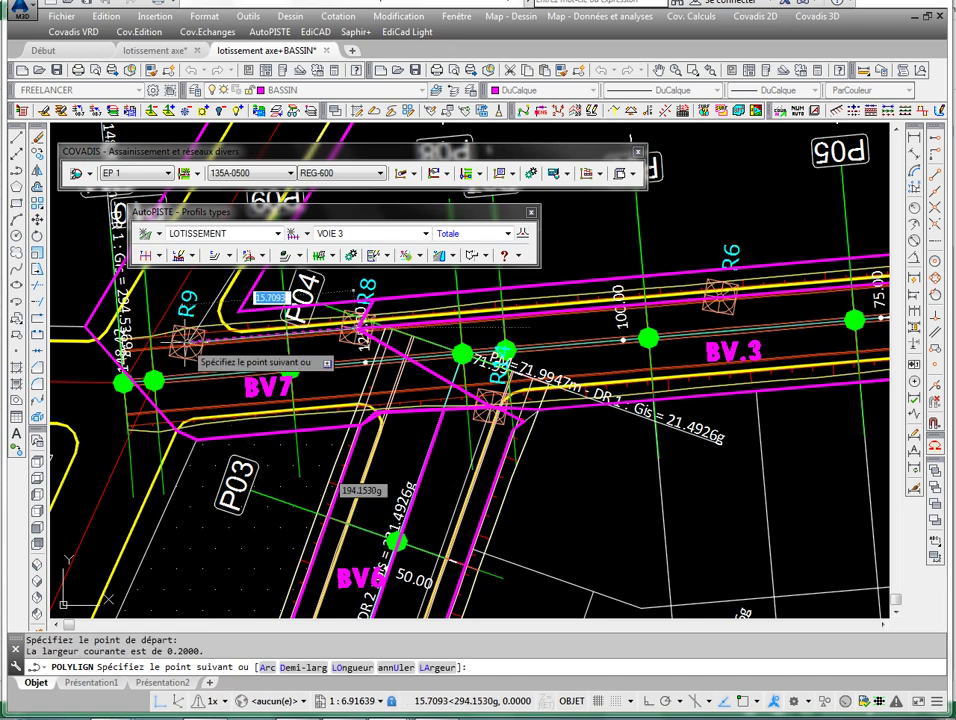
pyautogui.click(190, 342)
pyautogui.scroll(-4, 195, 345)
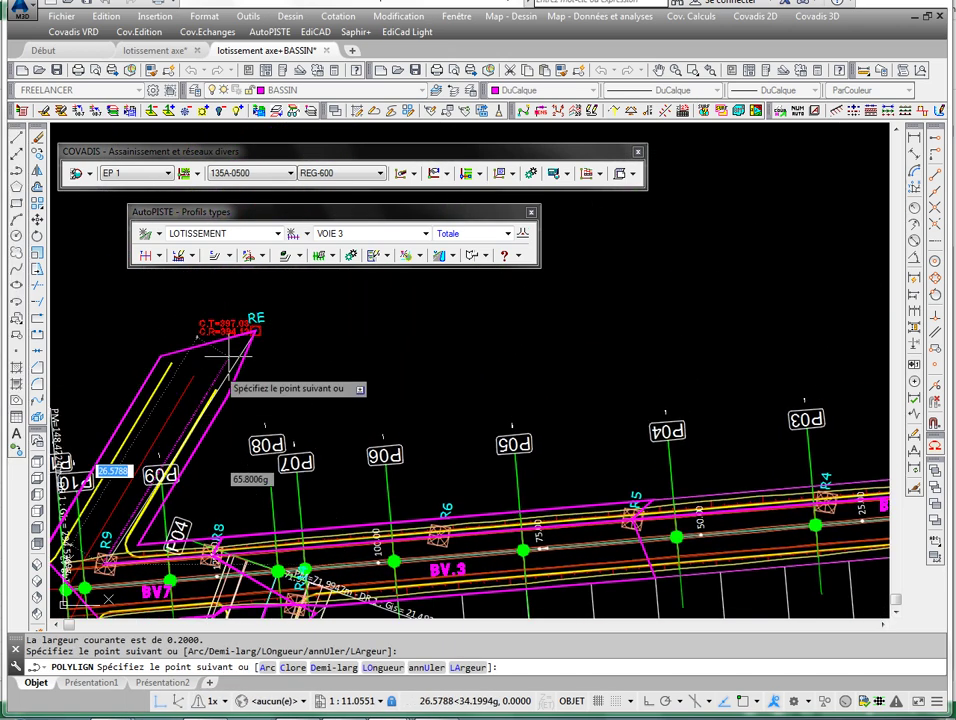
pyautogui.press('Escape')
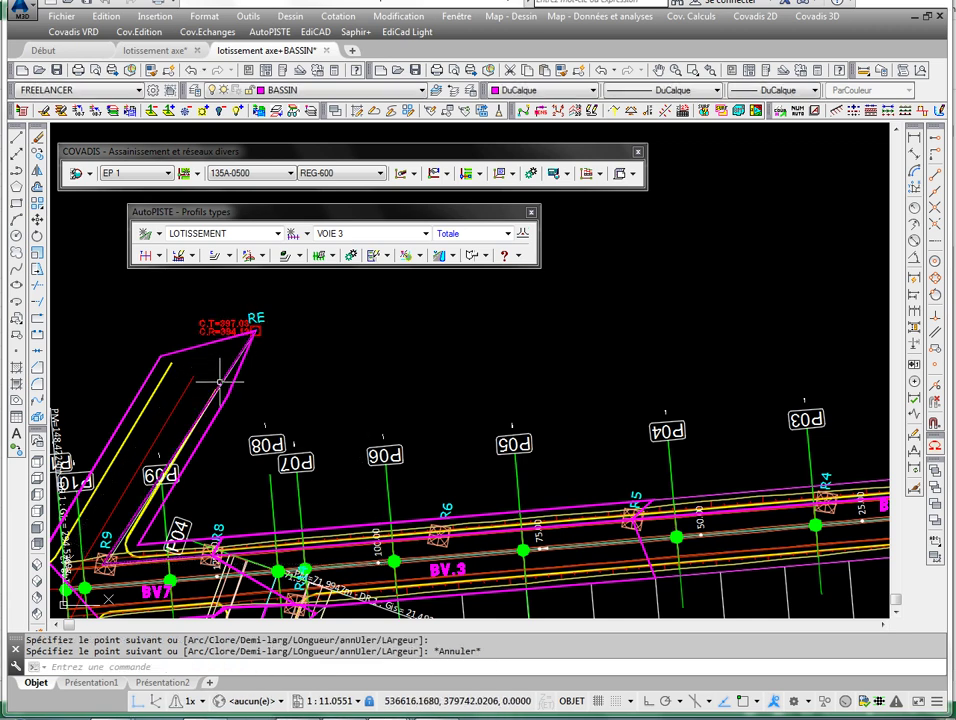
# - List the properties of the R8–R9–RE flow path polyline to read its length
pyautogui.click(245, 352)
pyautogui.write('ls')
pyautogui.press('Return')
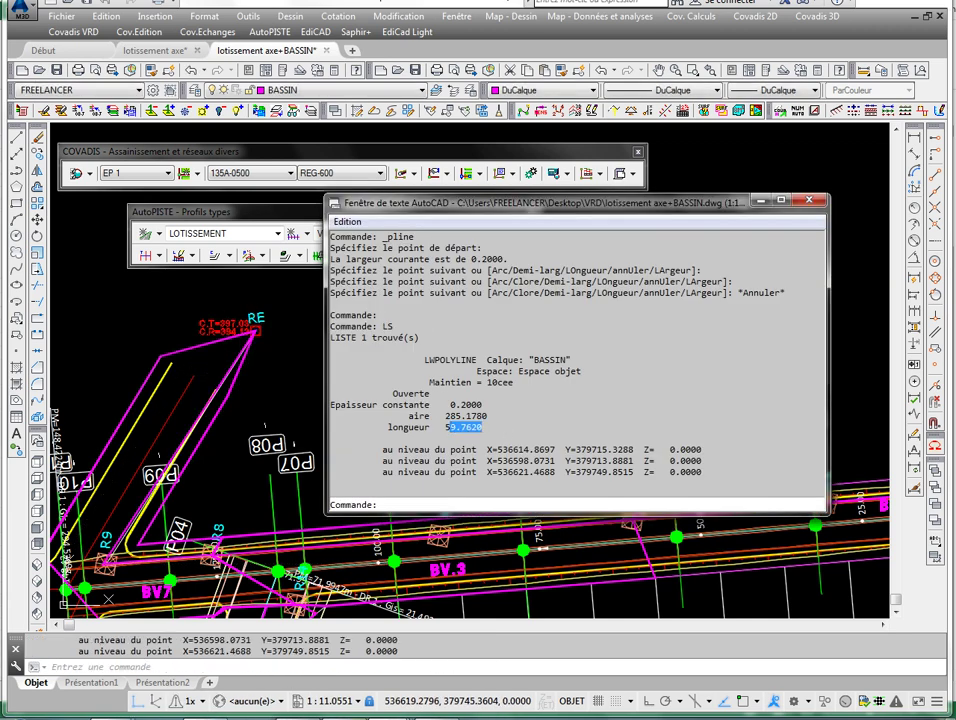
# - Switch to the Excel workbook and enter 60 as basin 7's path length in L32
pyautogui.hotkey('alt', 'Tab')
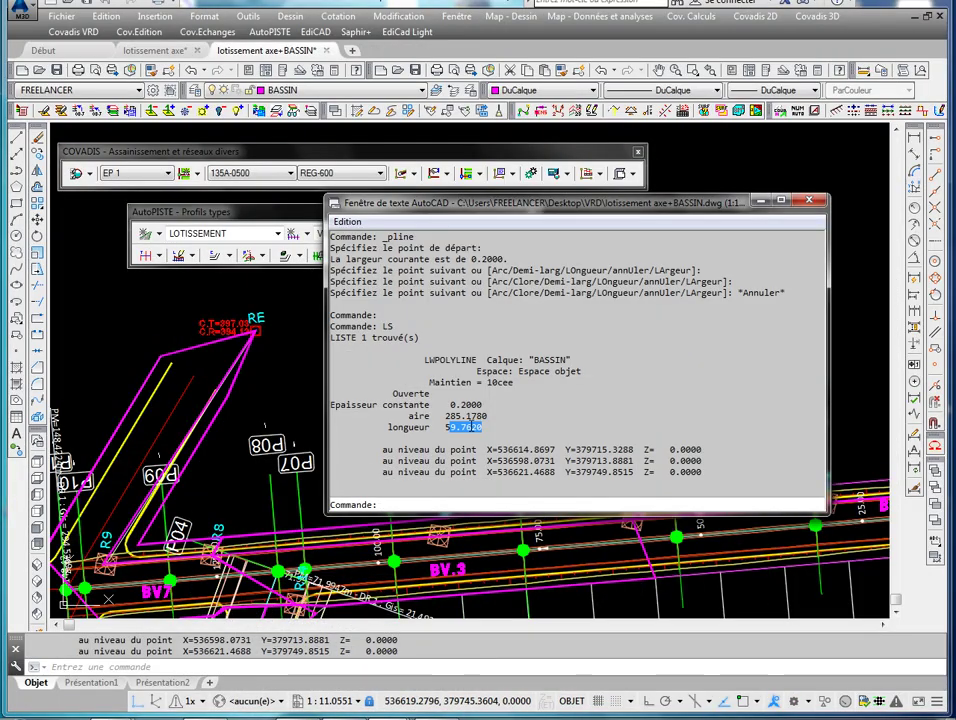
pyautogui.hotkey('alt', 'Tab')
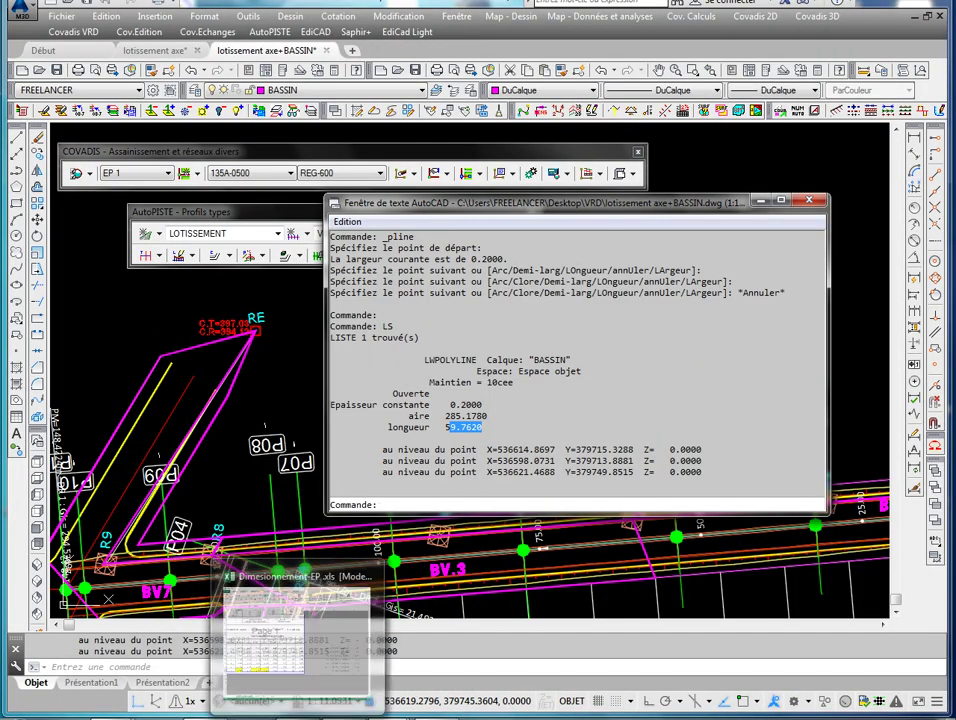
pyautogui.click(665, 520)
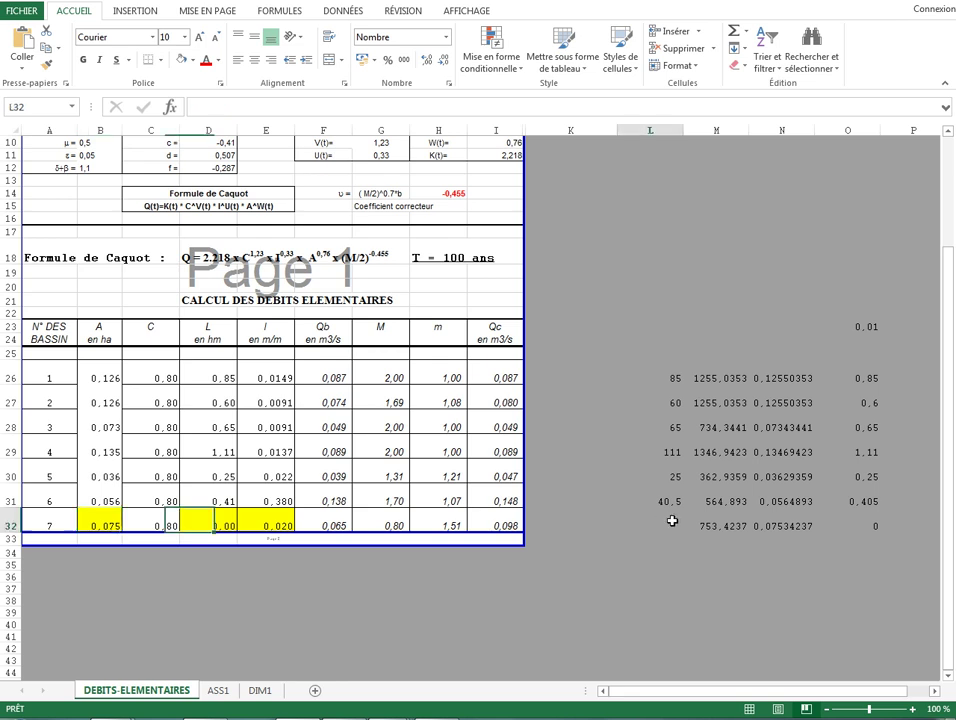
pyautogui.press('Right')
pyautogui.press('Left')
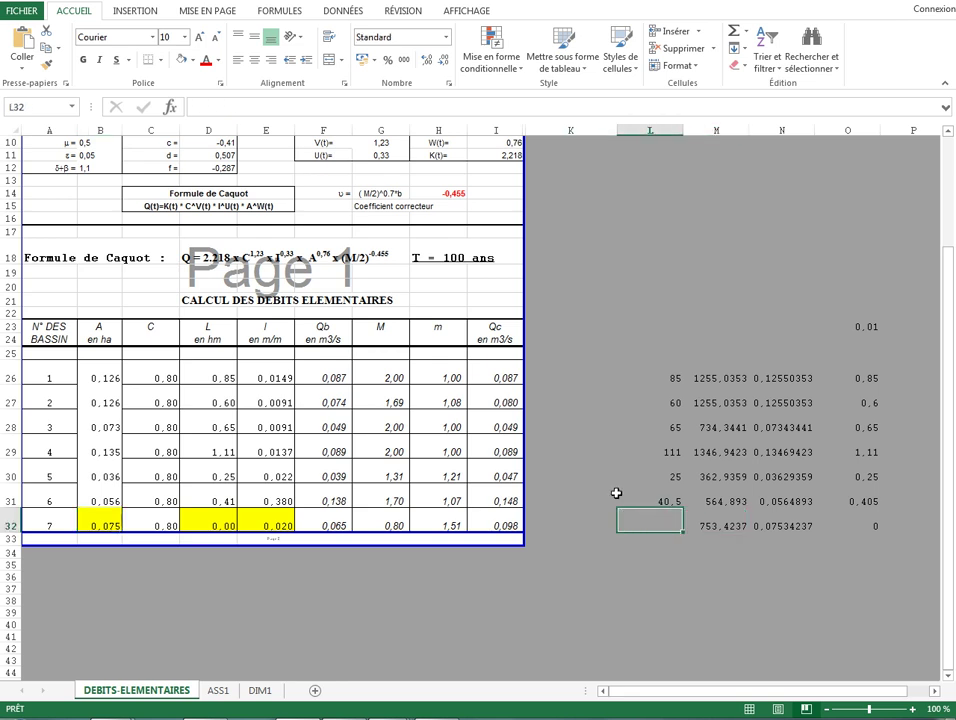
pyautogui.write('60')
pyautogui.press('Return')
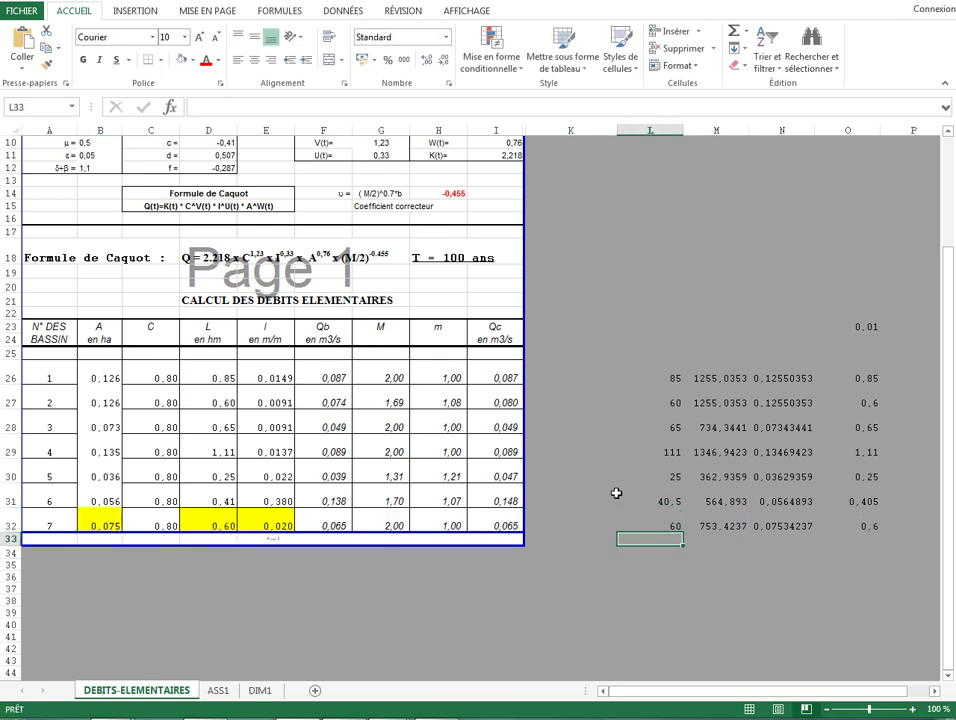
# - Select basin 7's slope cell E32, then switch to the drawing and read the cover elevation (C.T) at manhole RE
pyautogui.click(275, 519)
pyautogui.hotkey('alt', 'Tab')
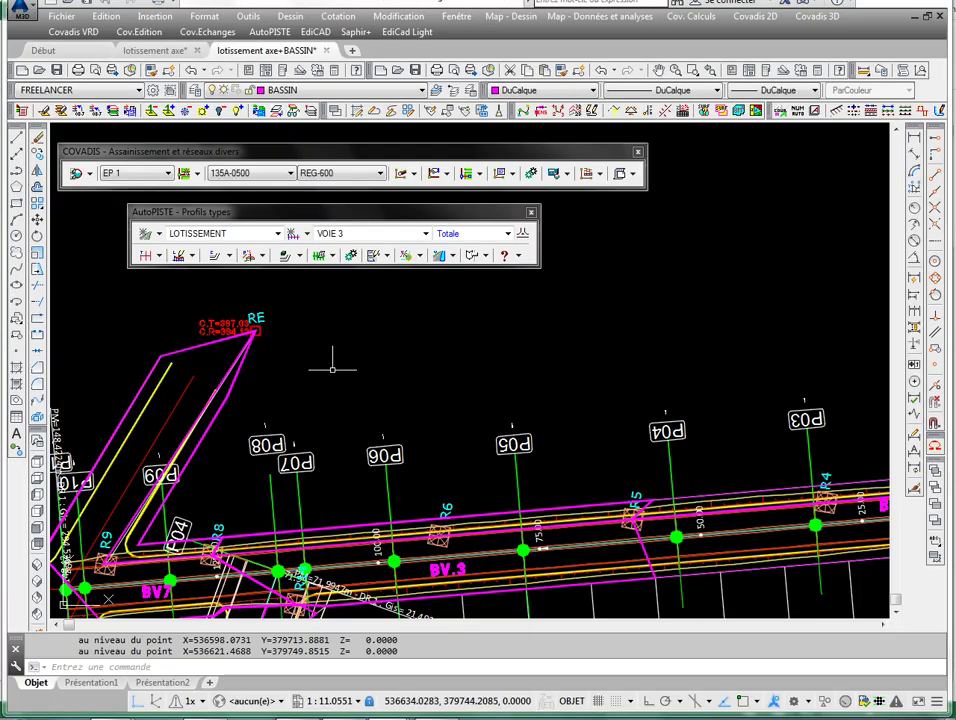
pyautogui.scroll(-2, 333, 371)
pyautogui.moveTo(345, 386); pyautogui.dragTo(475, 303, button='middle')
pyautogui.press('Escape')
pyautogui.press('Escape')
pyautogui.scroll(2, 357, 428)
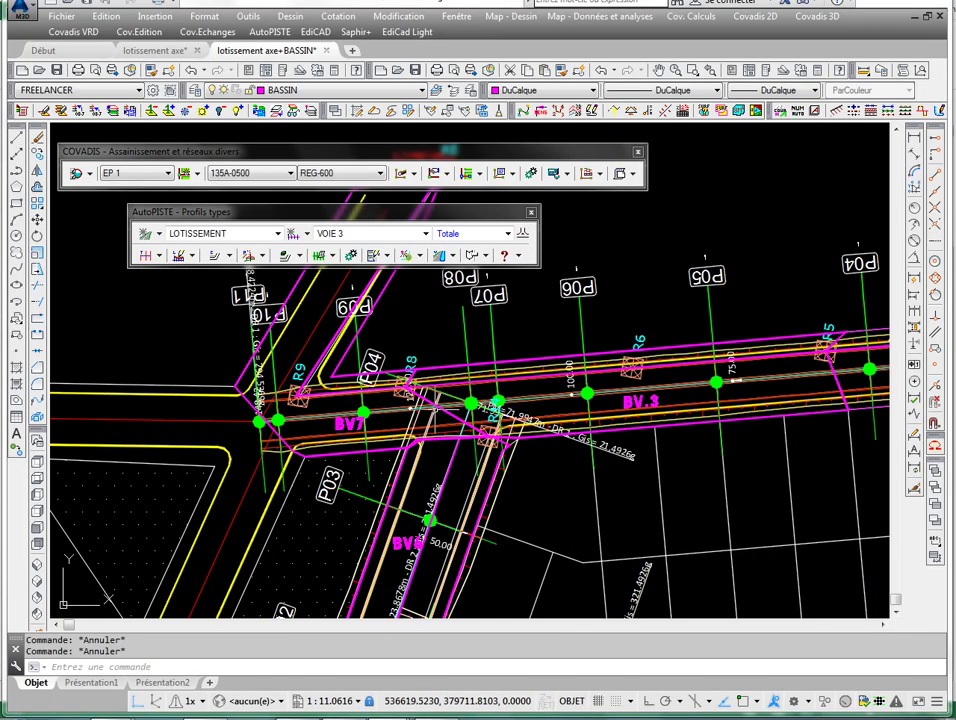
pyautogui.moveTo(300, 305); pyautogui.dragTo(257, 403, button='middle')
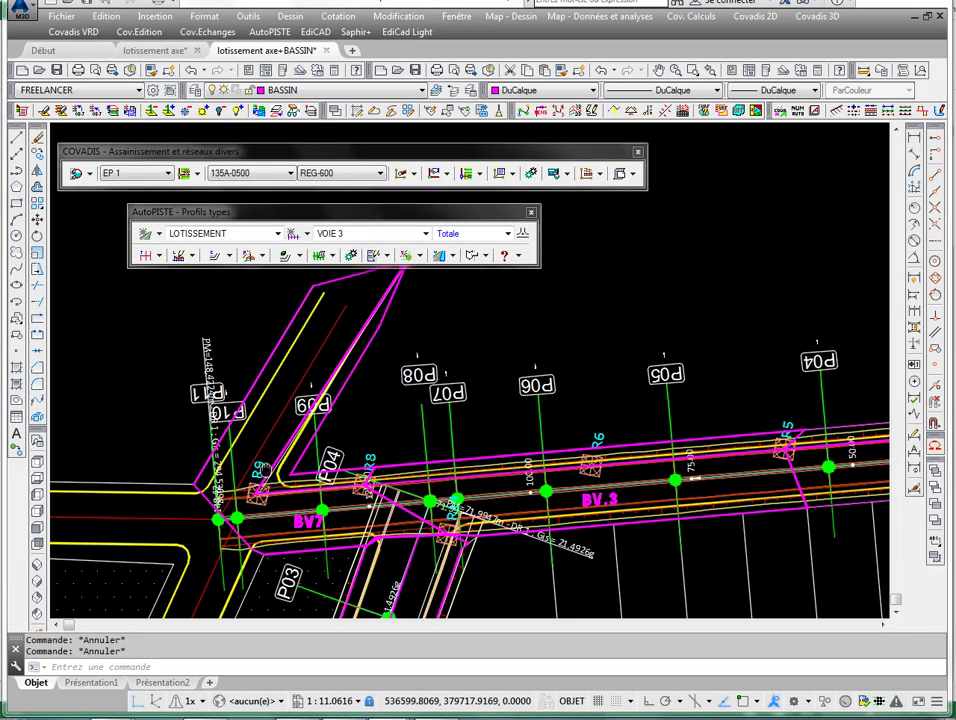
pyautogui.moveTo(350, 292); pyautogui.dragTo(404, 483, button='middle')
pyautogui.scroll(4, 305, 376)
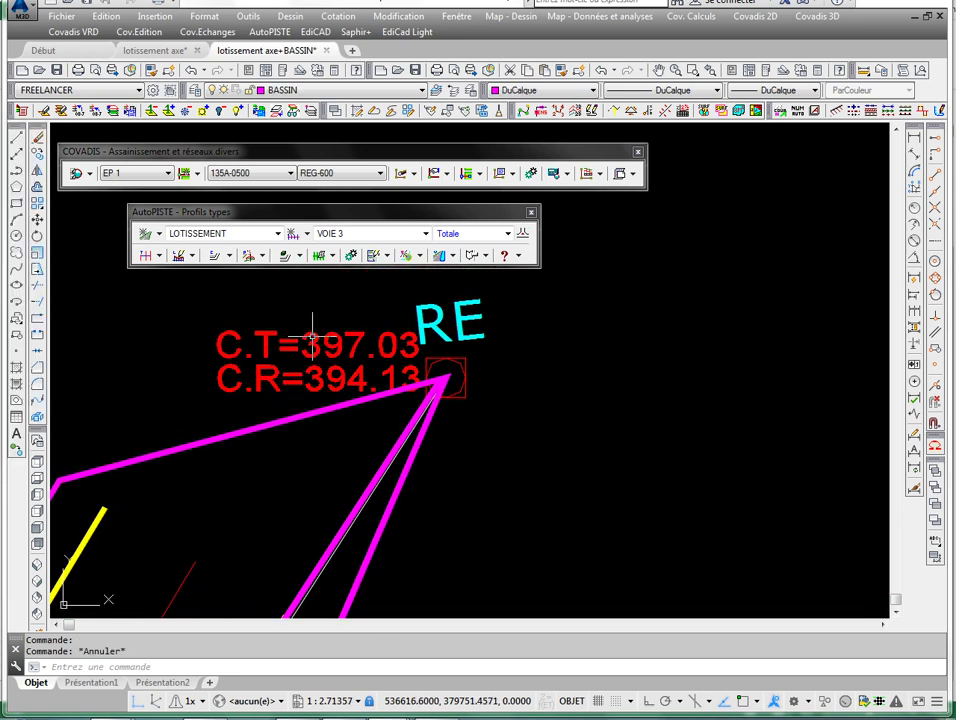
pyautogui.click(312, 333)
pyautogui.scroll(-6, 310, 334)
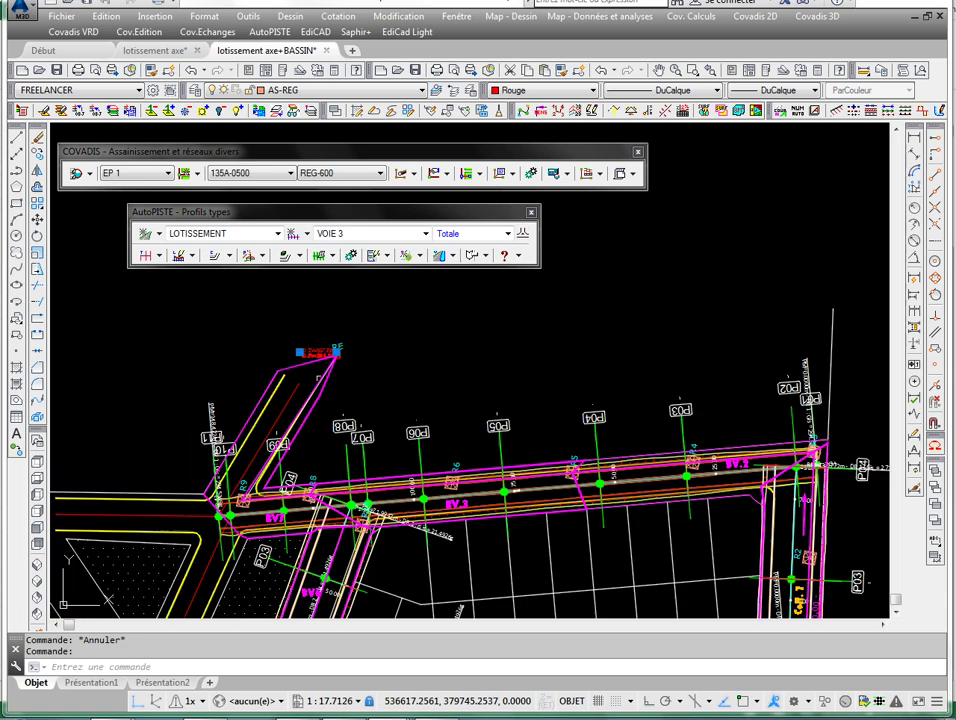
pyautogui.press('Escape')
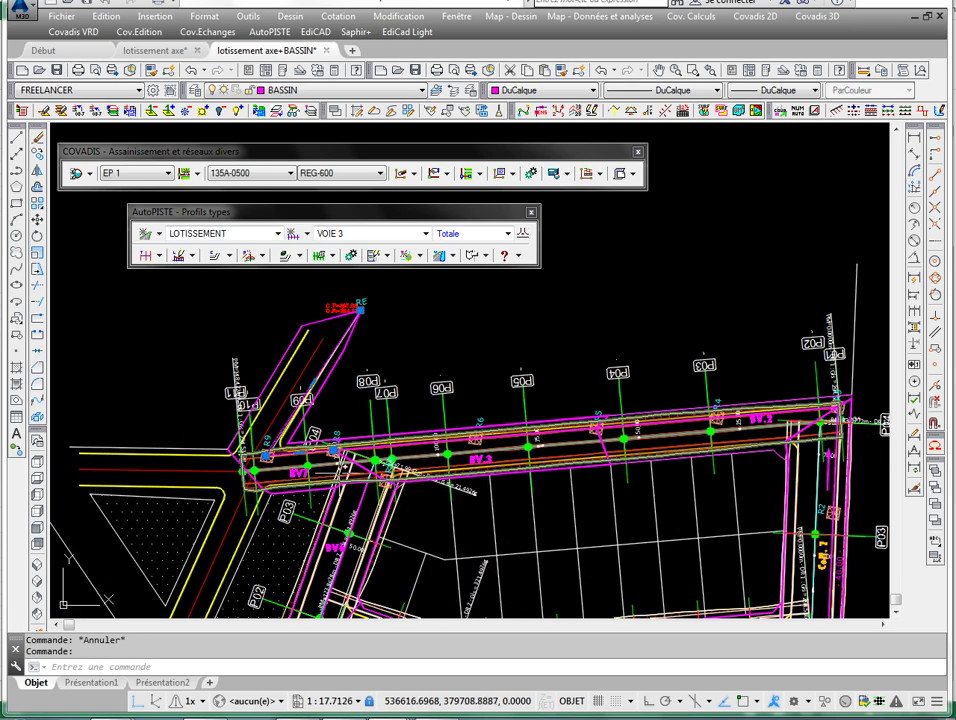
pyautogui.scroll(4, 325, 440)
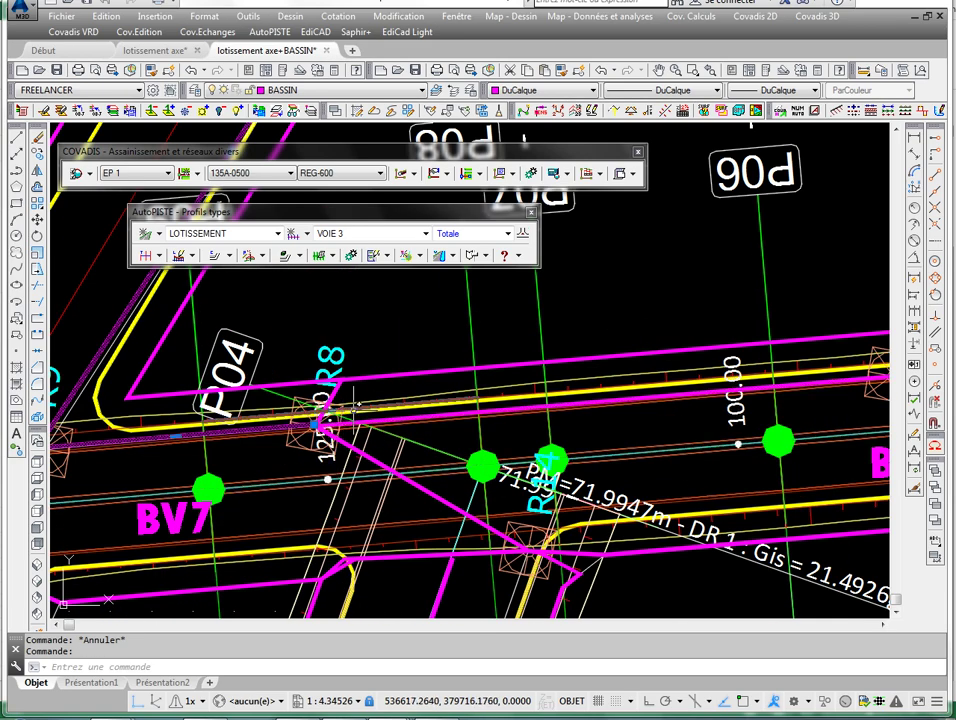
pyautogui.click(254, 91)
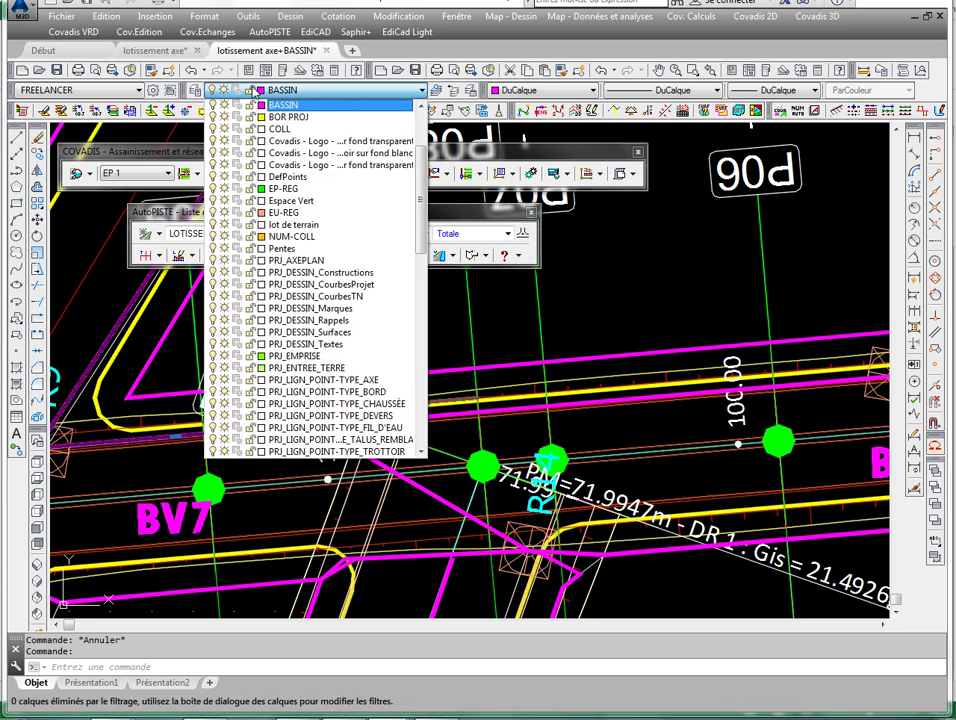
pyautogui.press('Escape')
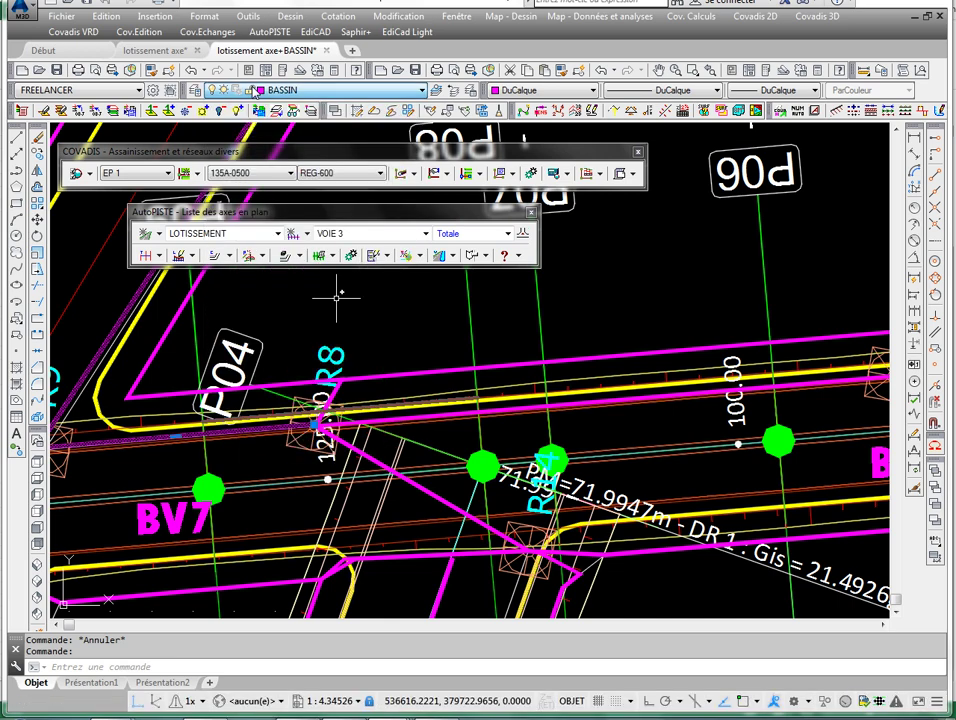
pyautogui.hotkey('ctrl', 'z')
pyautogui.hotkey('ctrl', 'z')
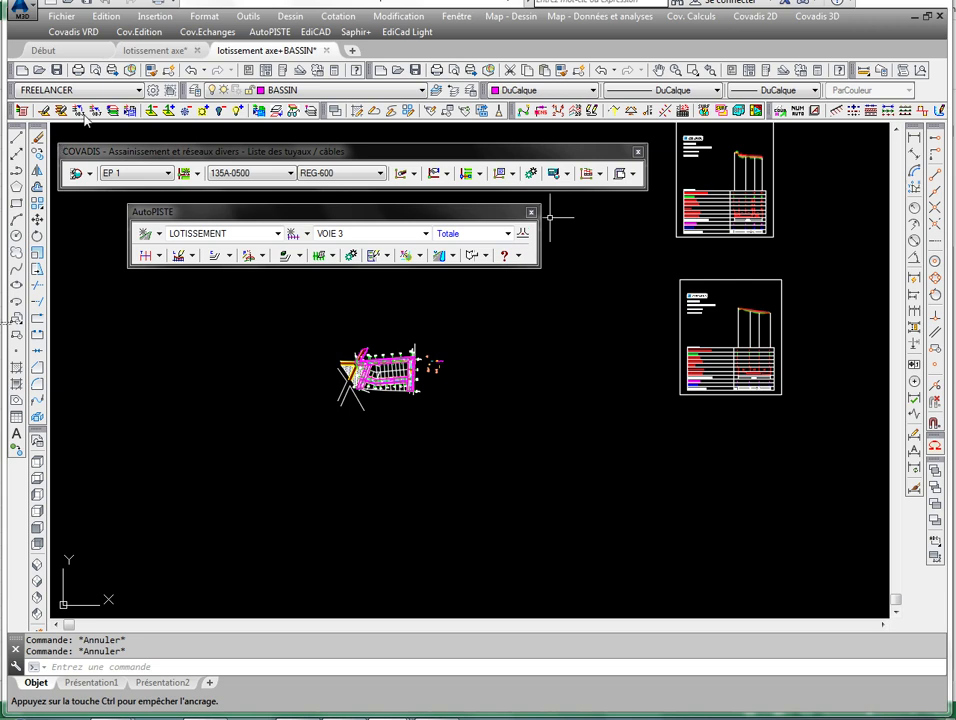
# - Move the Covadis numbering toolbar onto its own row and display AutoCAD's Fenêtres toolbar
pyautogui.moveTo(87, 118); pyautogui.dragTo(80, 128)
pyautogui.rightClick(841, 115)
pyautogui.click(808, 95)
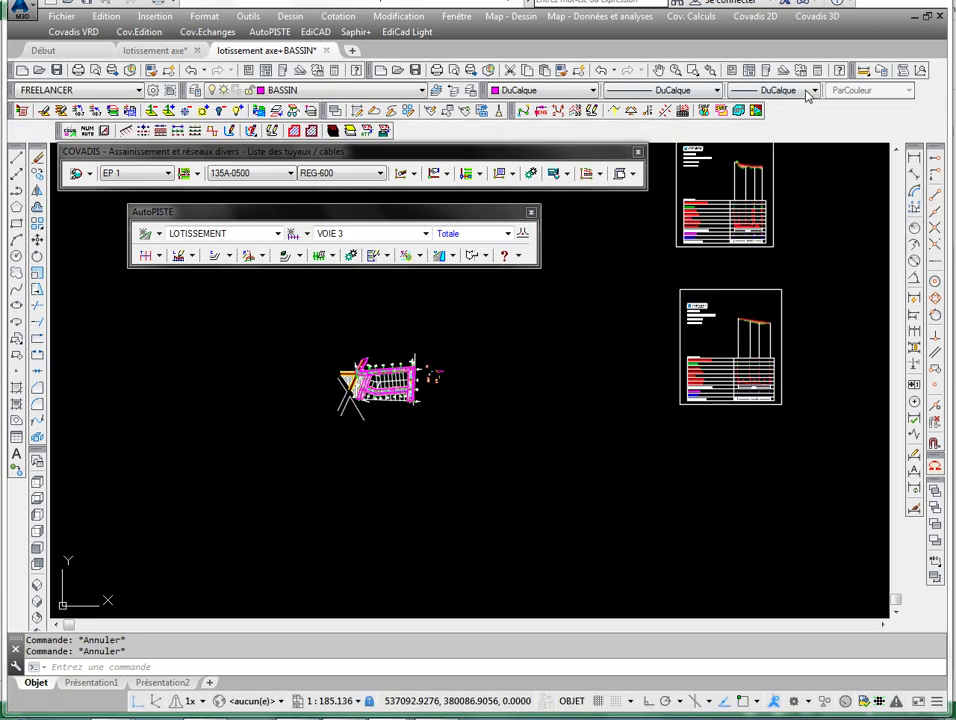
pyautogui.rightClick(770, 119)
pyautogui.moveTo(790, 127)
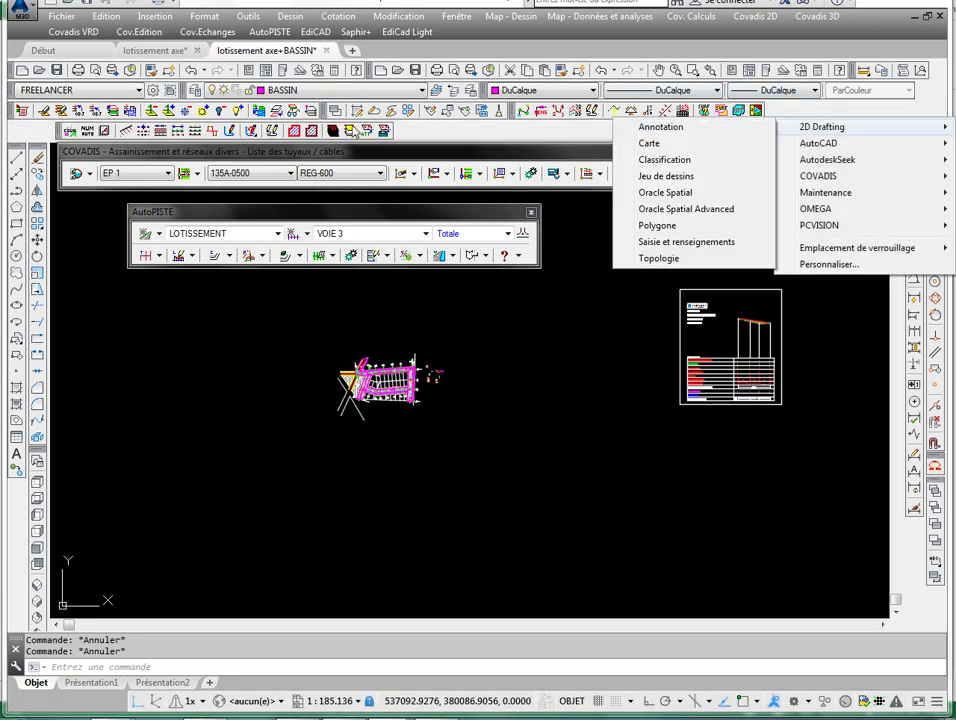
pyautogui.moveTo(818, 145)
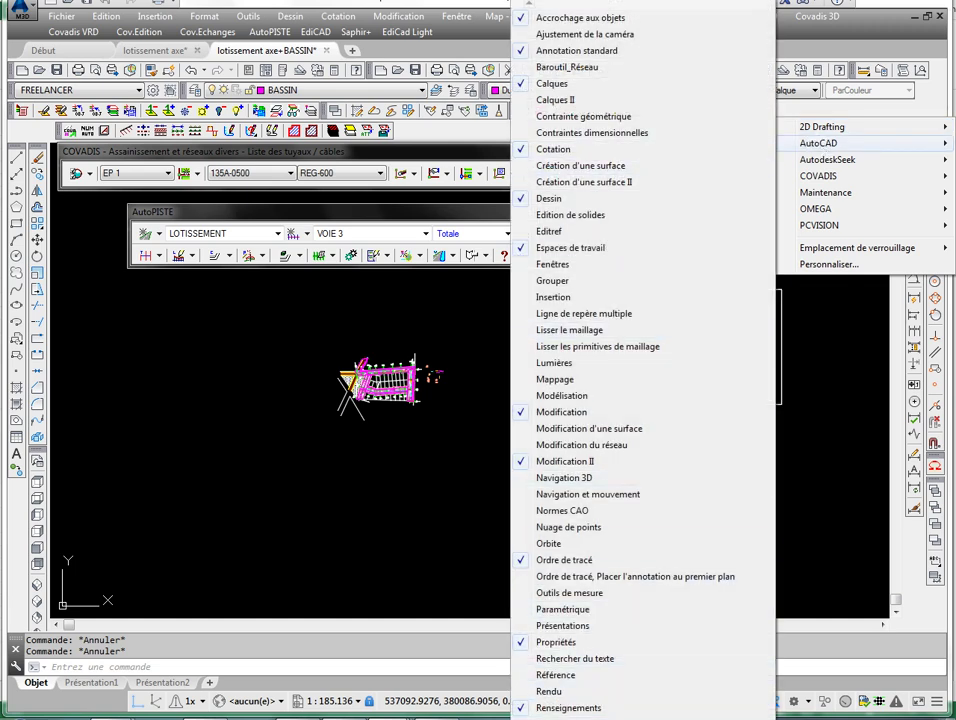
pyautogui.scroll(-1, 560, 700)
pyautogui.scroll(-2, 560, 700)
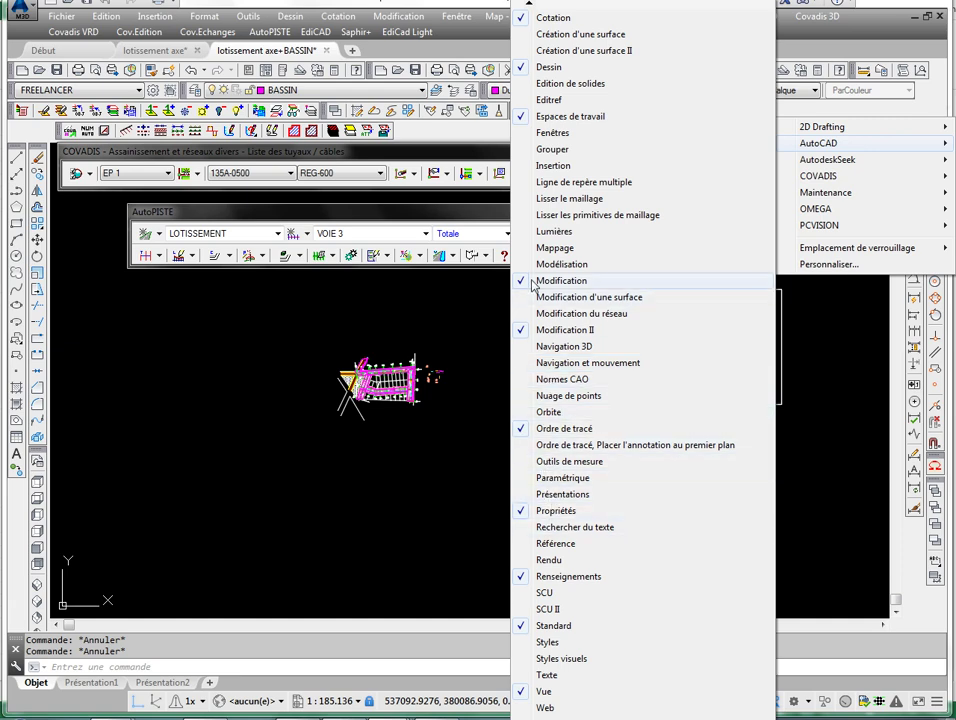
pyautogui.click(526, 140)
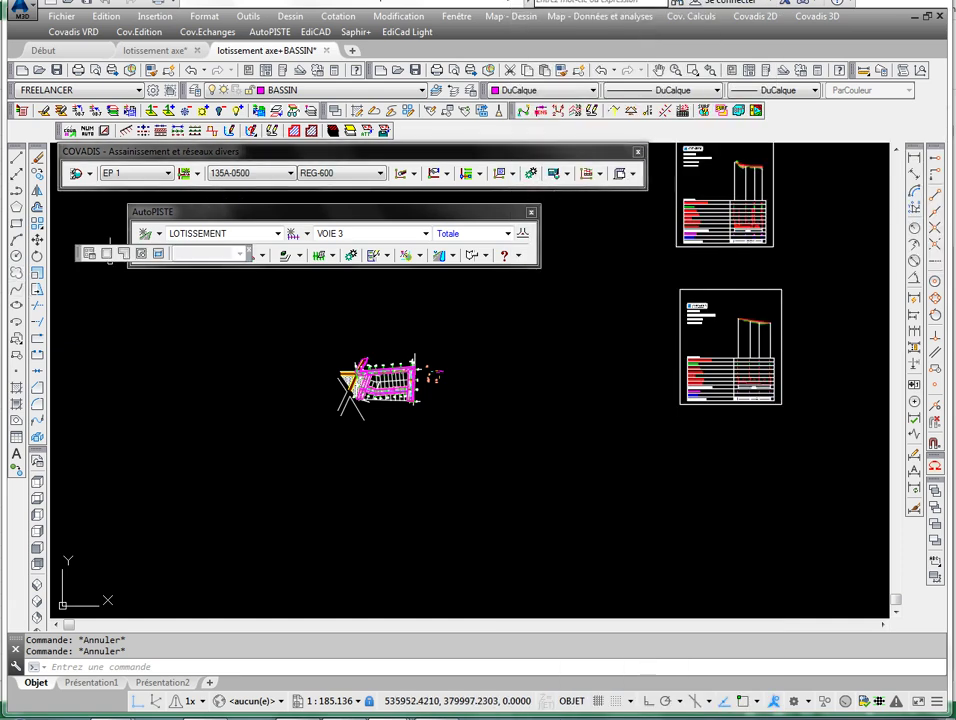
# - Split the model space into two side-by-side viewports with the Deux: Vertical configuration and activate the first one
pyautogui.click(107, 254)
pyautogui.click(92, 253)
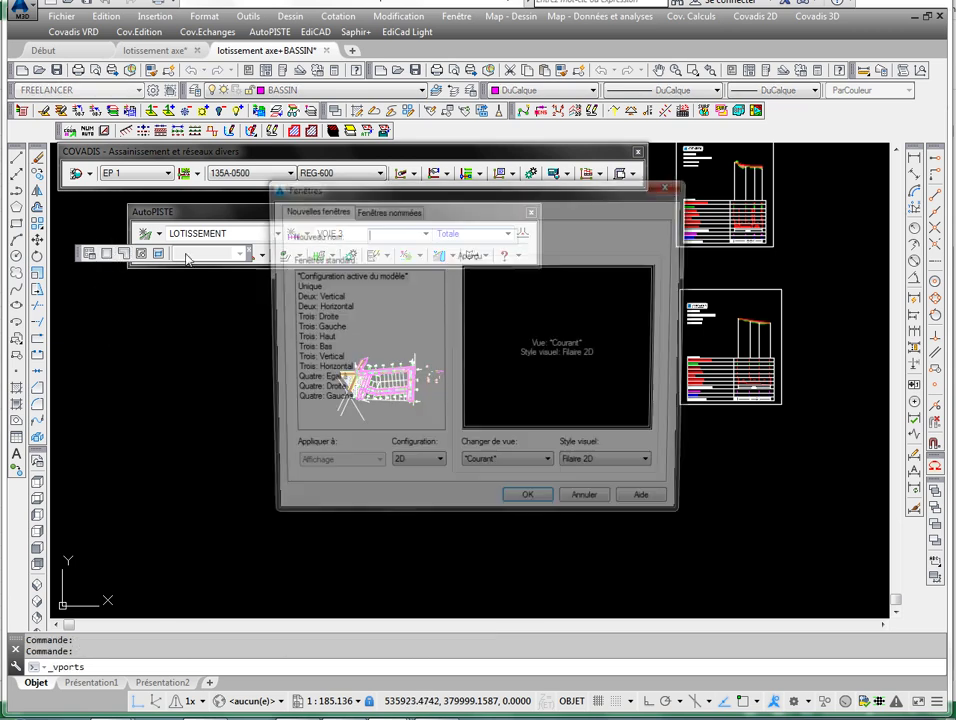
pyautogui.click(316, 297)
pyautogui.click(531, 507)
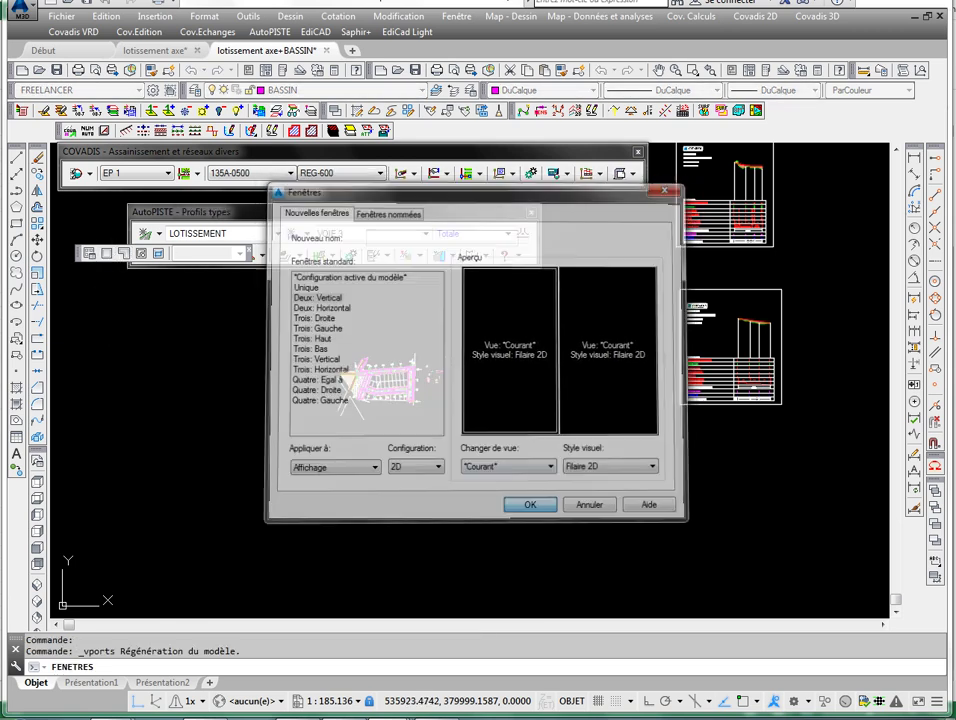
pyautogui.click(252, 506)
# - Compare manhole R8's position on the plan with the VOIE 1 longitudinal profile in the second viewport
pyautogui.scroll(15, 252, 506)
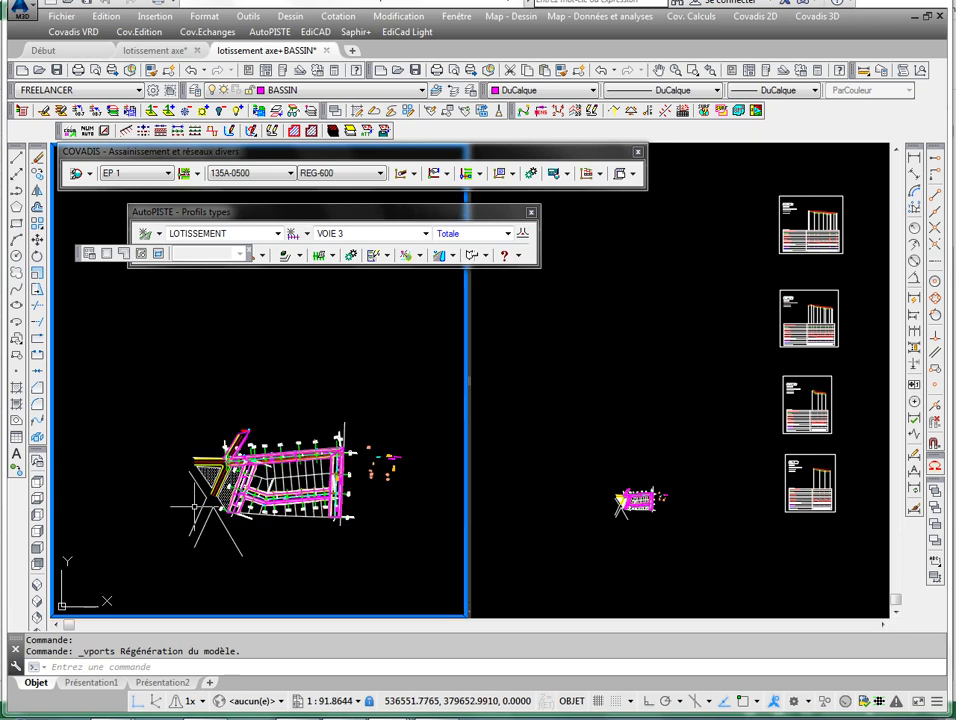
pyautogui.scroll(3, 208, 440)
pyautogui.press('Escape')
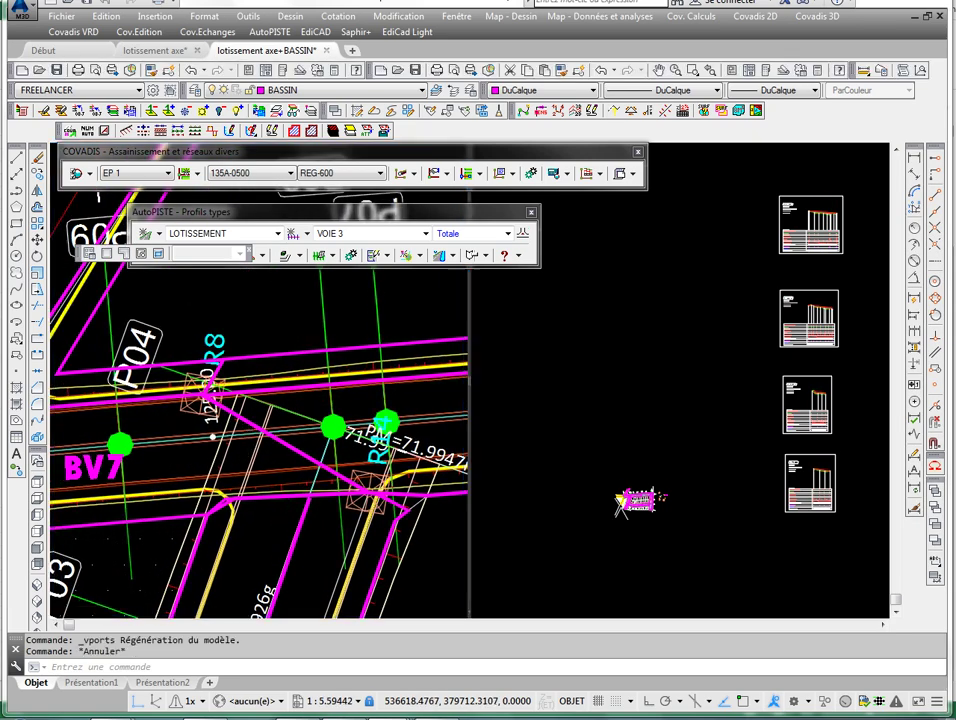
pyautogui.click(696, 341)
pyautogui.moveTo(696, 341); pyautogui.dragTo(571, 466, button='middle')
pyautogui.scroll(7, 700, 345)
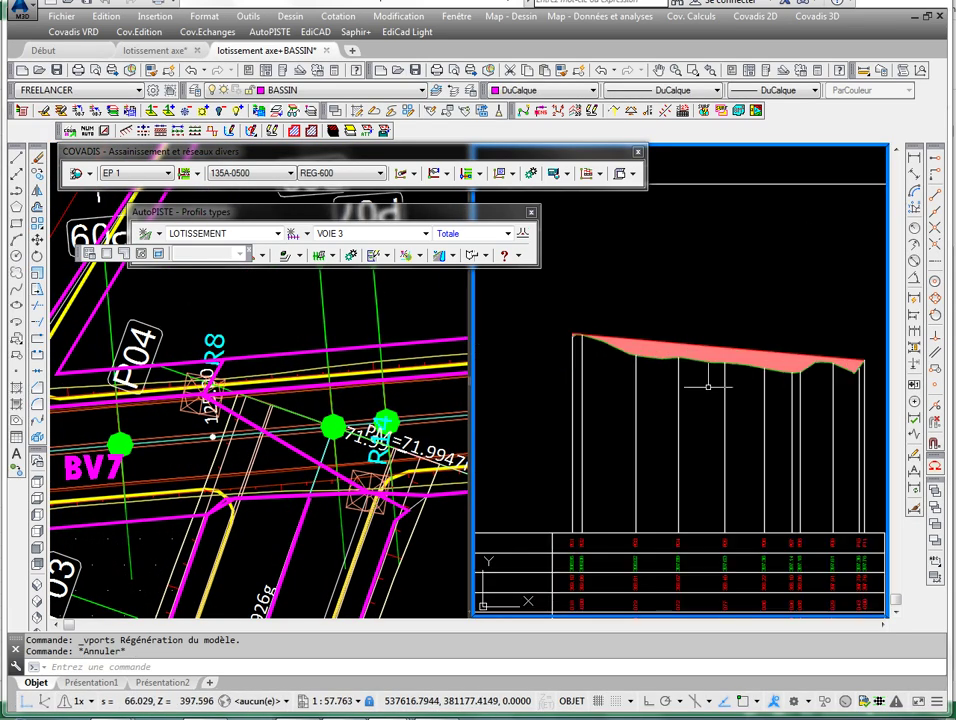
pyautogui.click(307, 444)
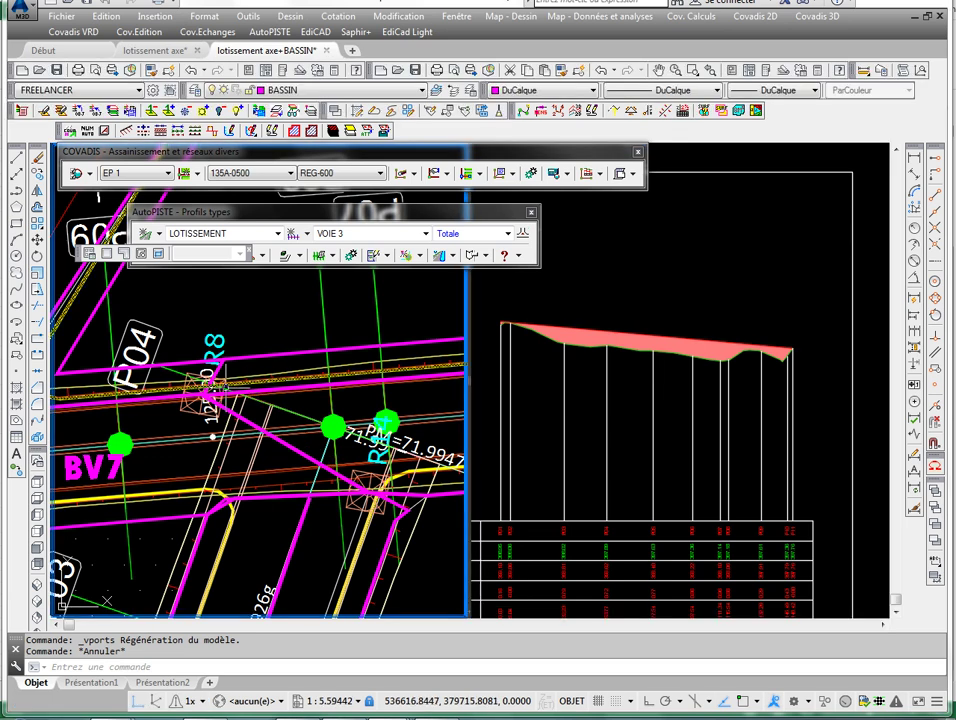
pyautogui.click(811, 381)
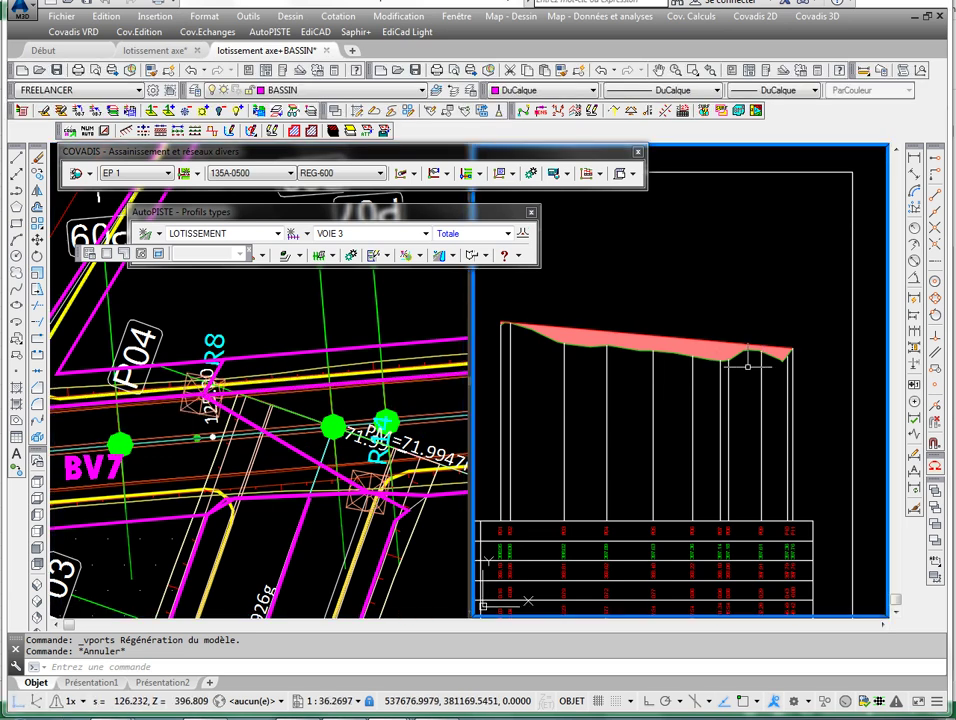
pyautogui.scroll(3, 746, 368)
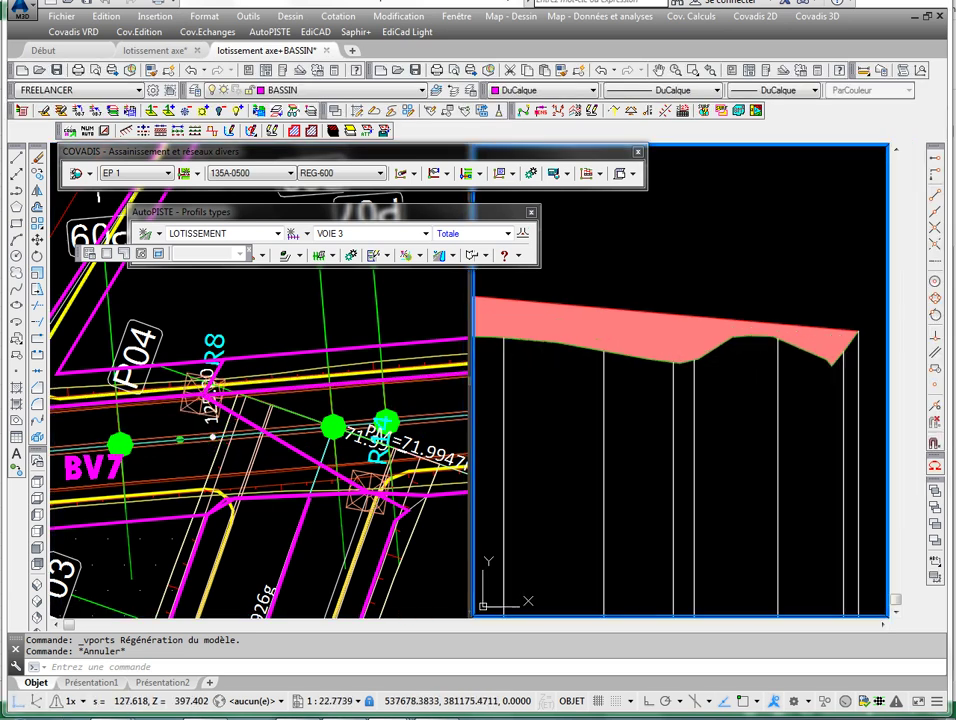
pyautogui.moveTo(779, 327)
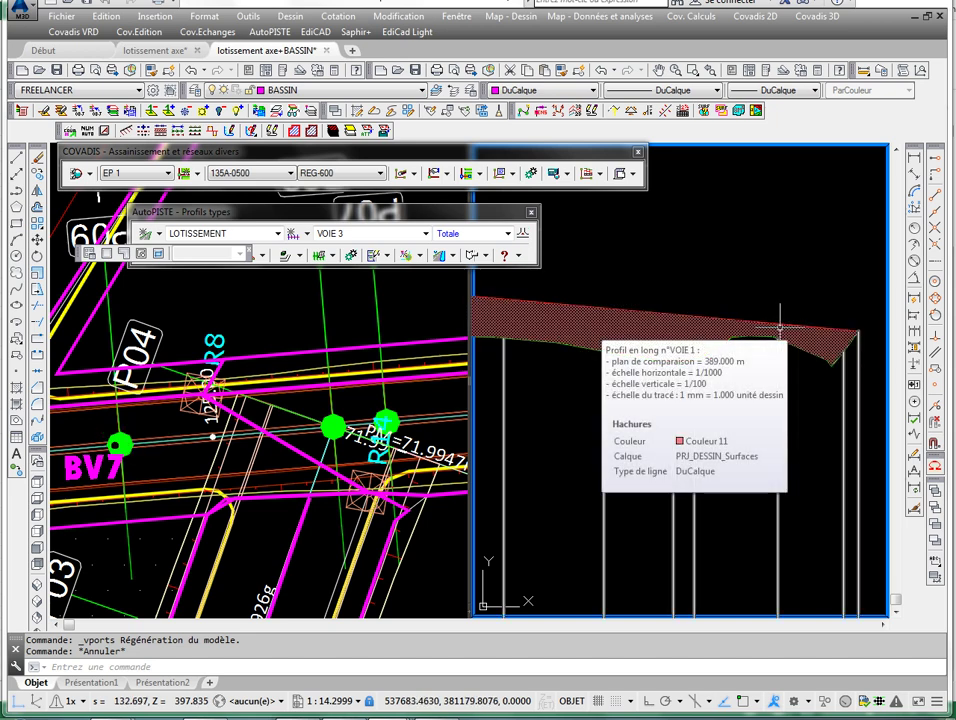
# - Examine the VOIE 1 profile table and read the elevations at section P09, near manhole R8
pyautogui.scroll(-4, 779, 327)
pyautogui.moveTo(776, 392); pyautogui.dragTo(761, 358, button='middle')
pyautogui.scroll(6, 767, 504)
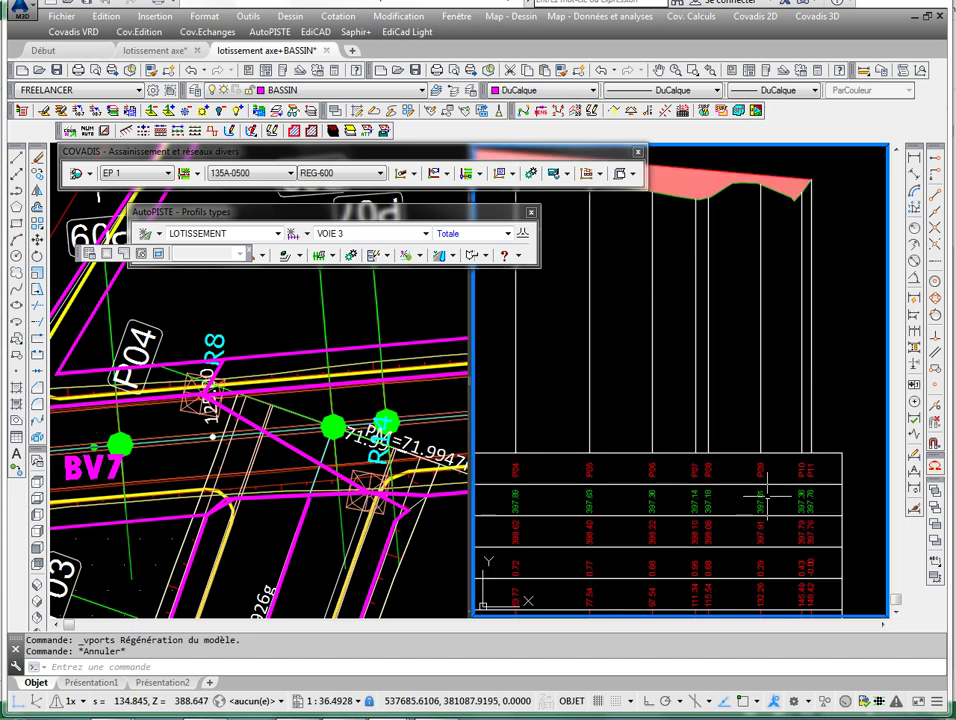
pyautogui.moveTo(760, 506); pyautogui.dragTo(734, 377, button='middle')
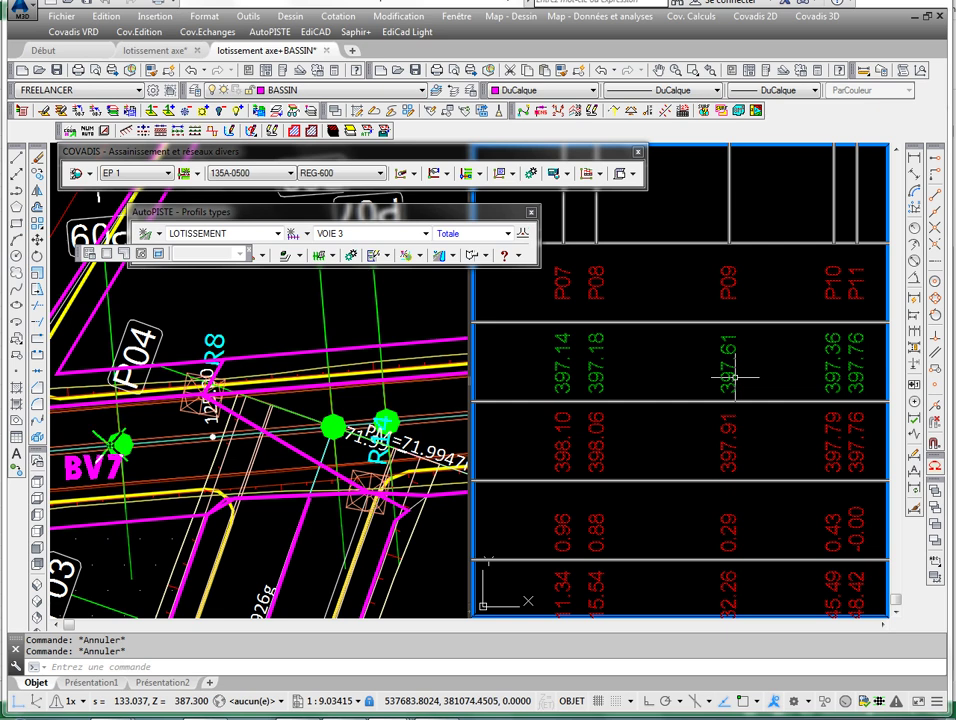
pyautogui.scroll(-5, 677, 380)
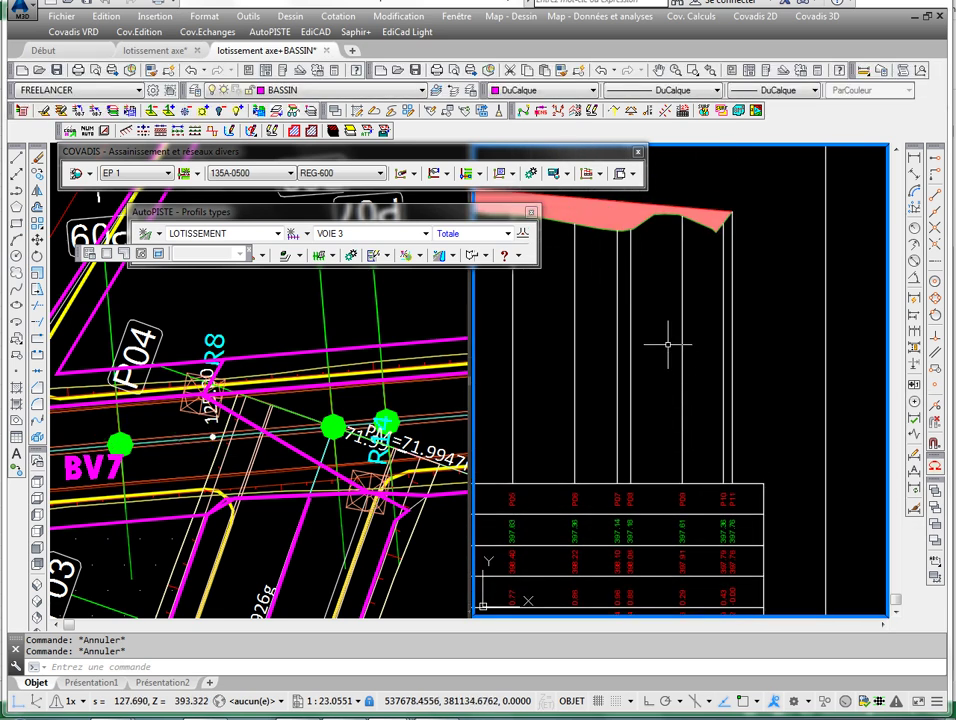
pyautogui.moveTo(667, 341); pyautogui.dragTo(667, 425, button='middle')
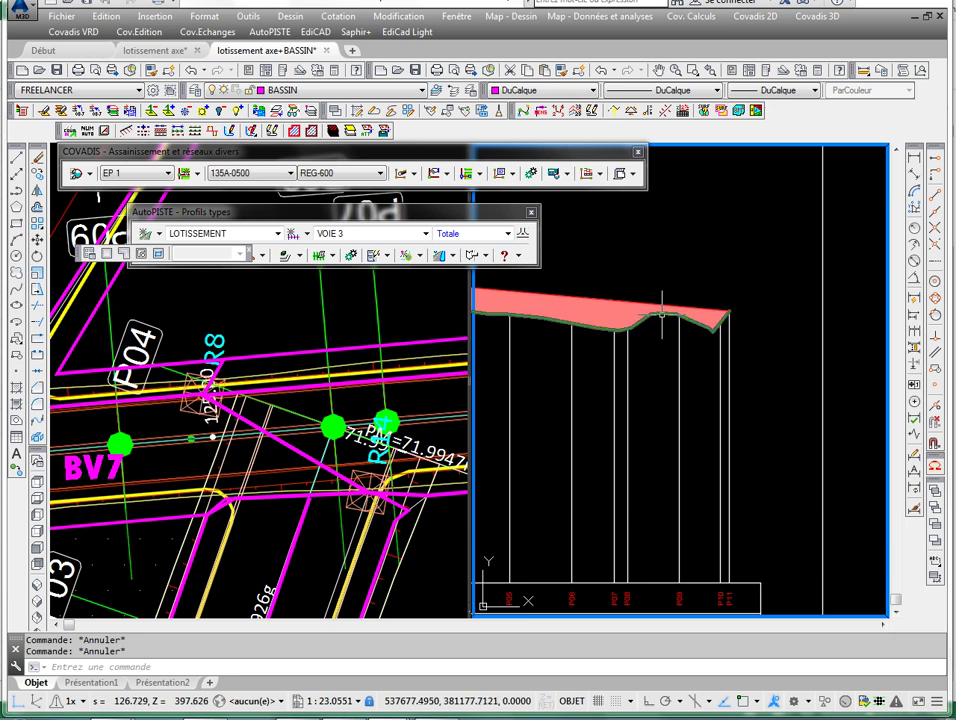
pyautogui.moveTo(661, 314)
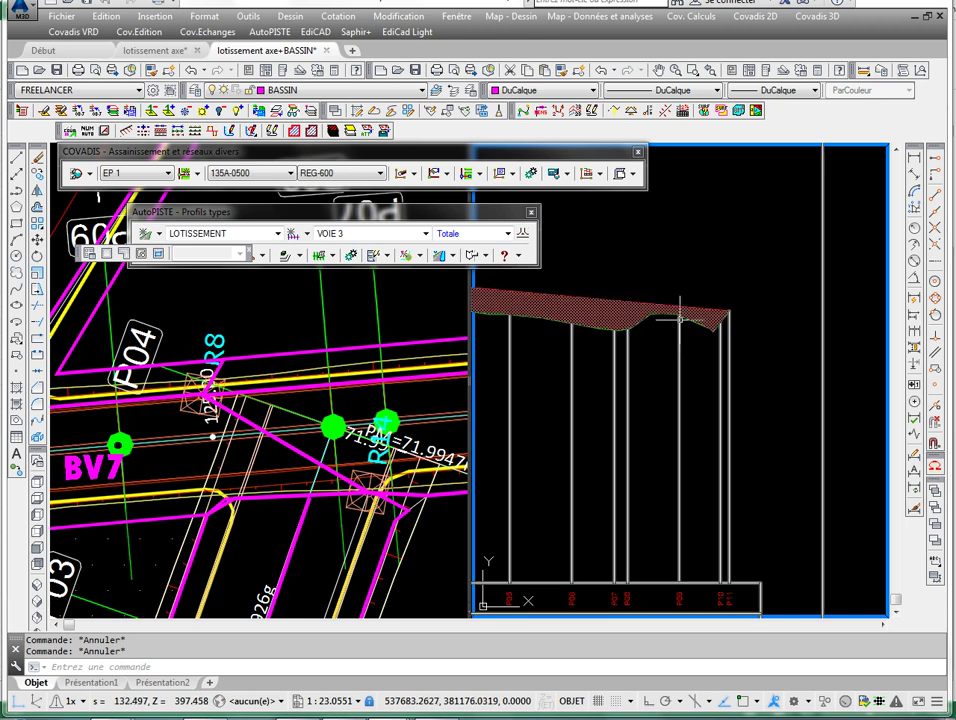
pyautogui.scroll(5, 650, 450)
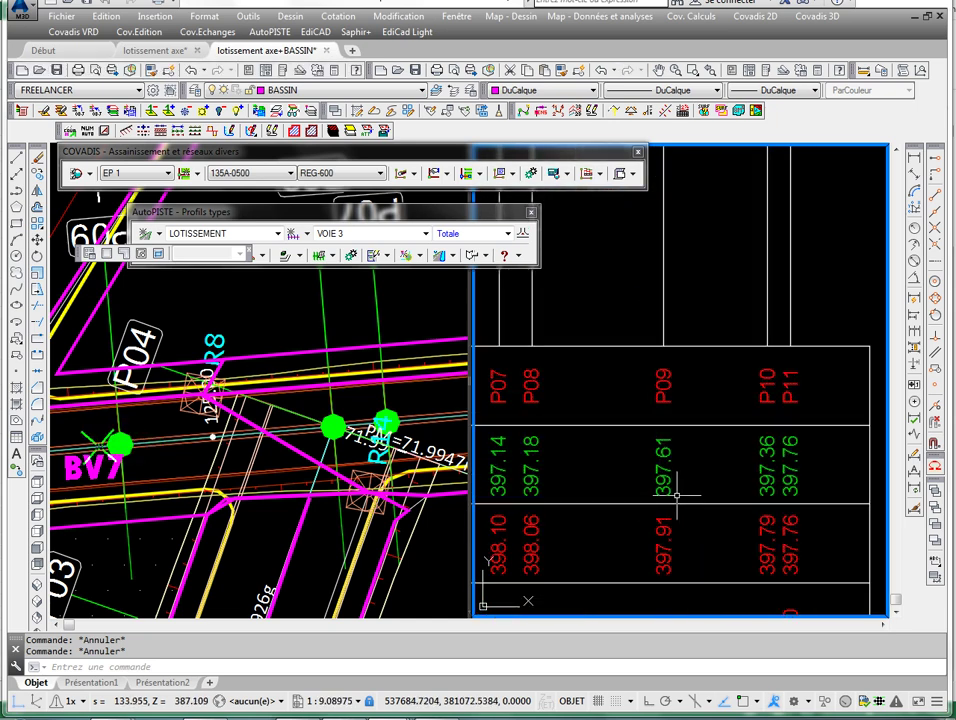
pyautogui.scroll(-10, 625, 441)
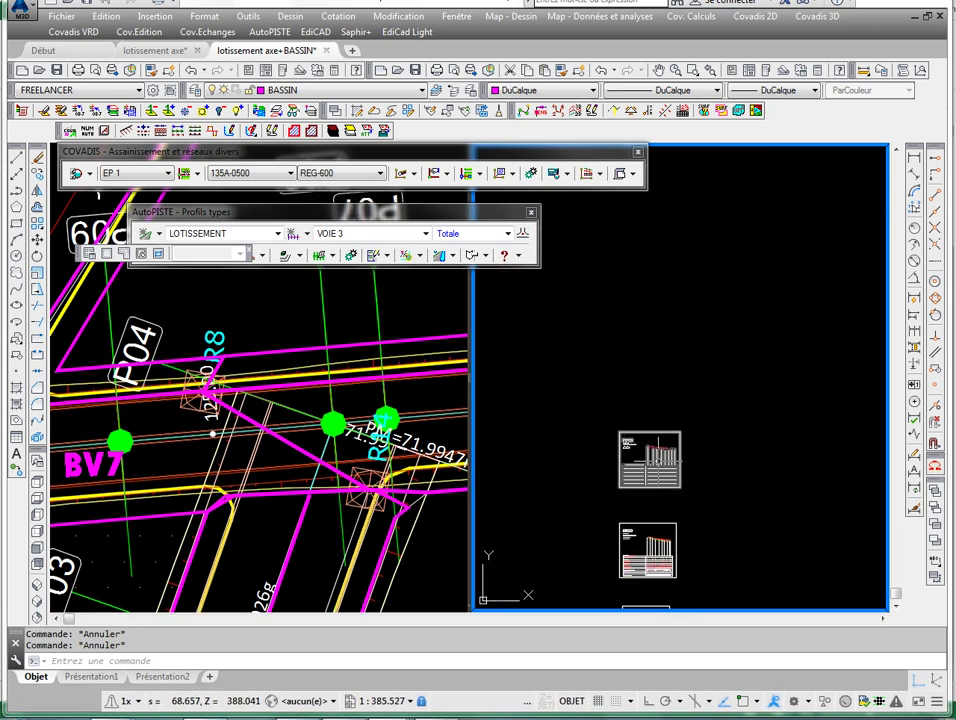
# - In the plan viewport, follow basin BV7's flow path from R8 and read the cover elevation (C.T) at RE
pyautogui.click(180, 398)
pyautogui.scroll(-8, 215, 400)
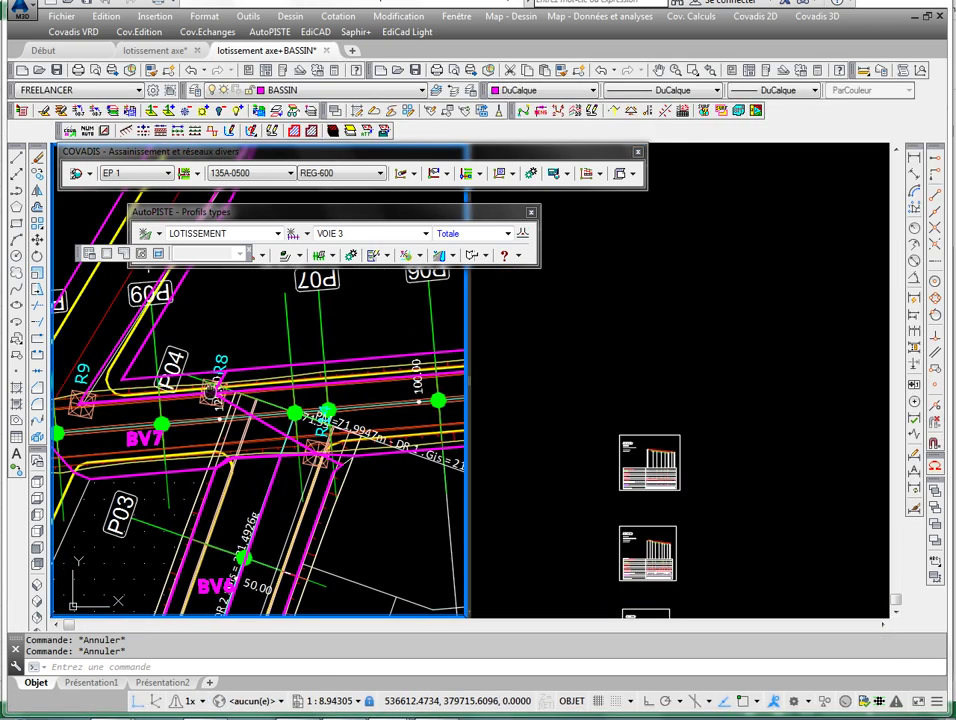
pyautogui.scroll(8, 270, 312)
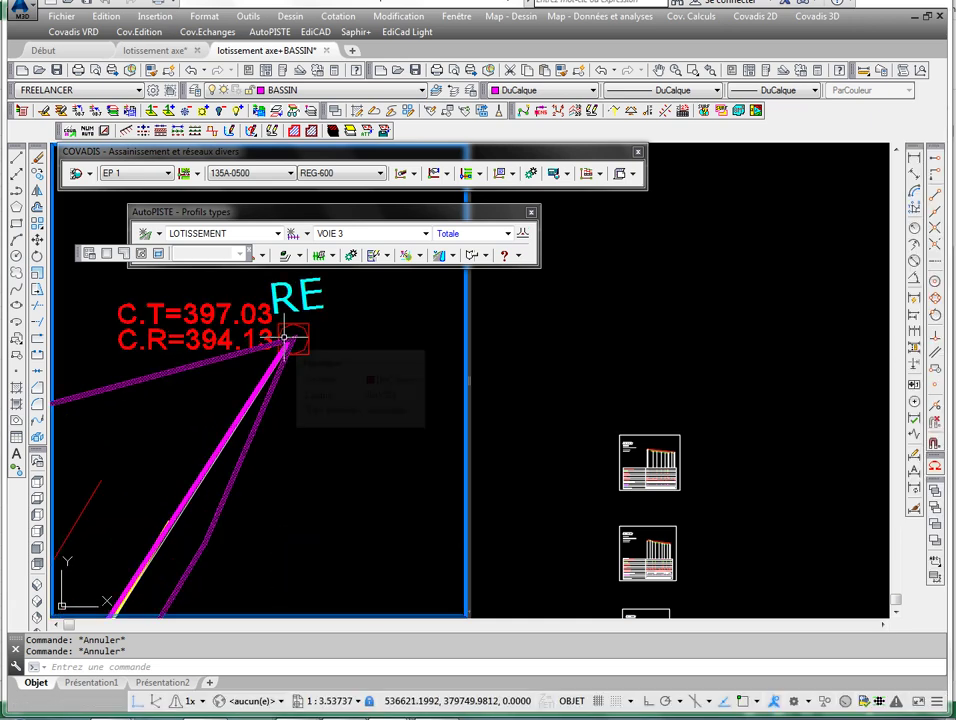
pyautogui.scroll(-3, 284, 337)
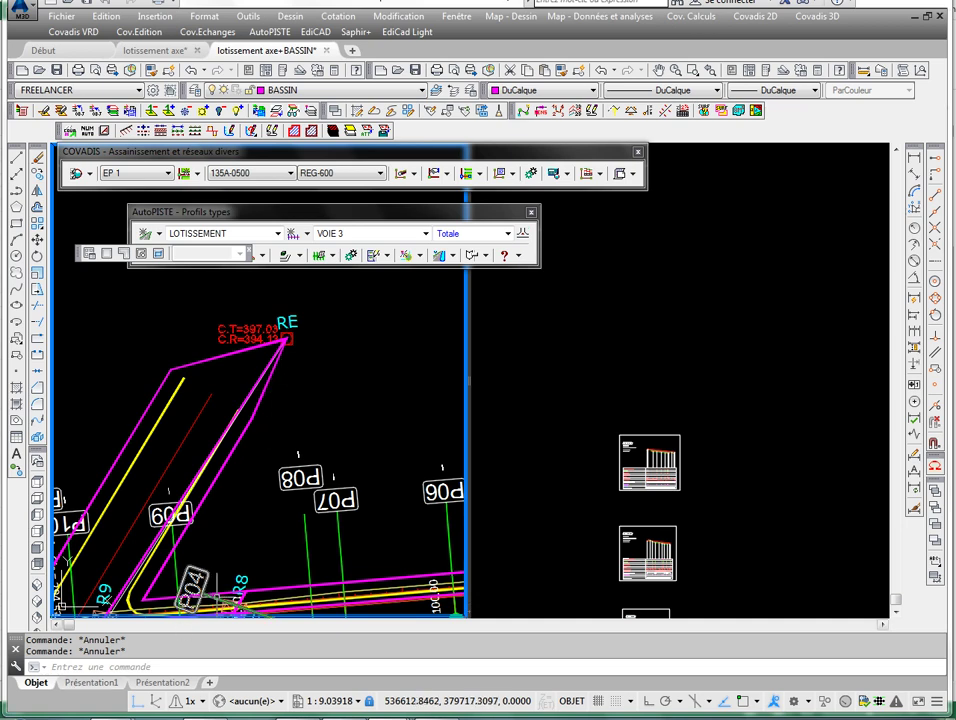
# - Compute basin 7's slope in the Calculator by subtracting RE's 397,03 from P09's 397,61 and dividing by 60
pyautogui.press('super')
pyautogui.click(60, 516)
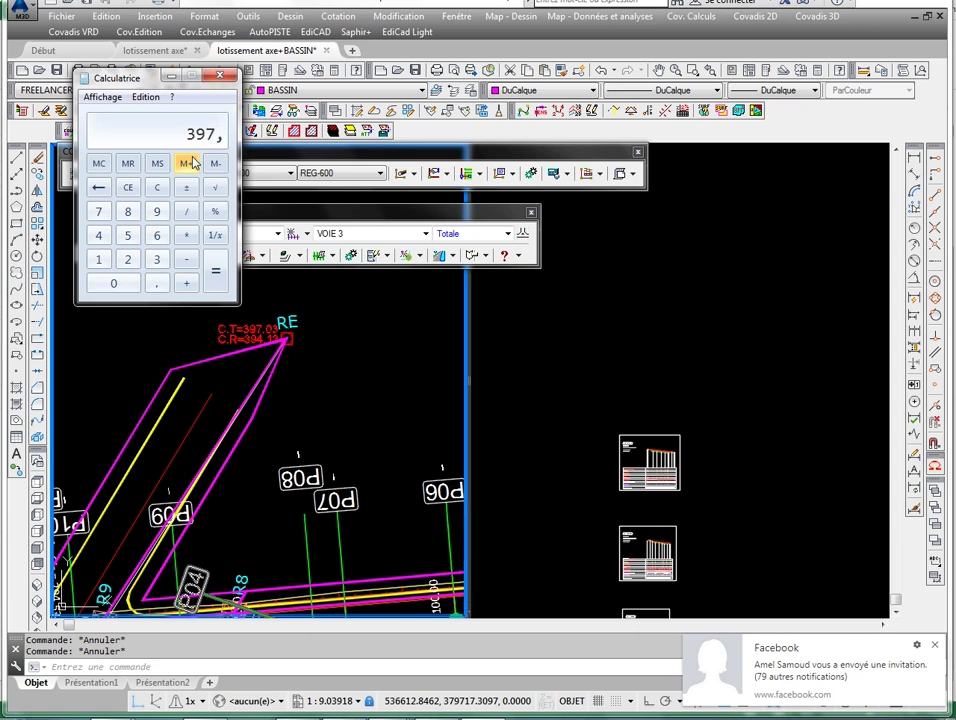
pyautogui.click(585, 344)
pyautogui.scroll(10, 687, 452)
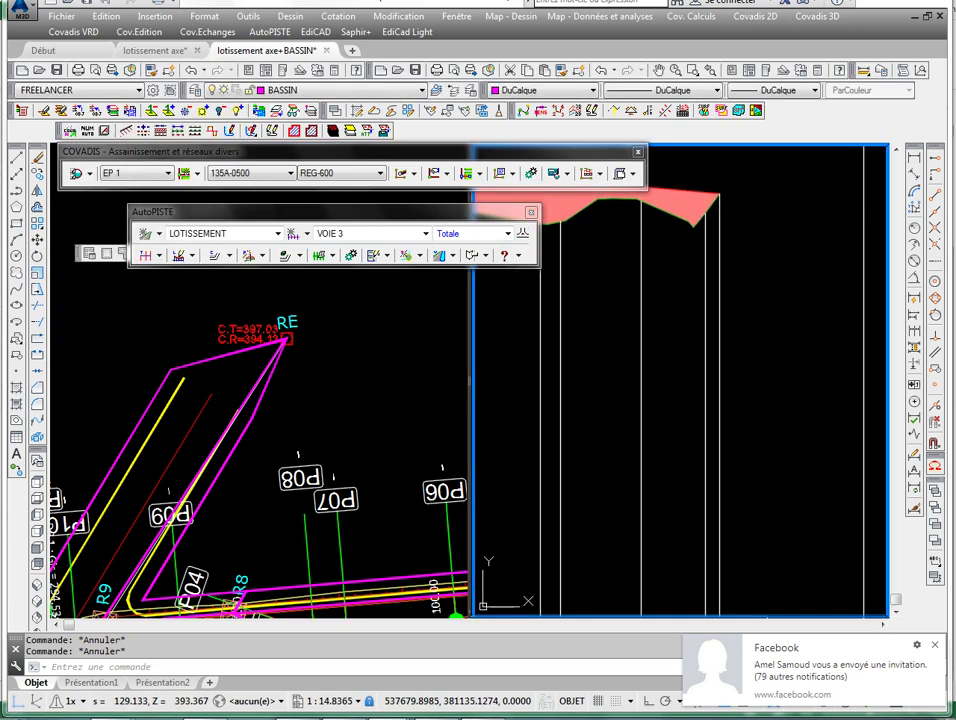
pyautogui.moveTo(640, 600); pyautogui.dragTo(649, 461, button='middle')
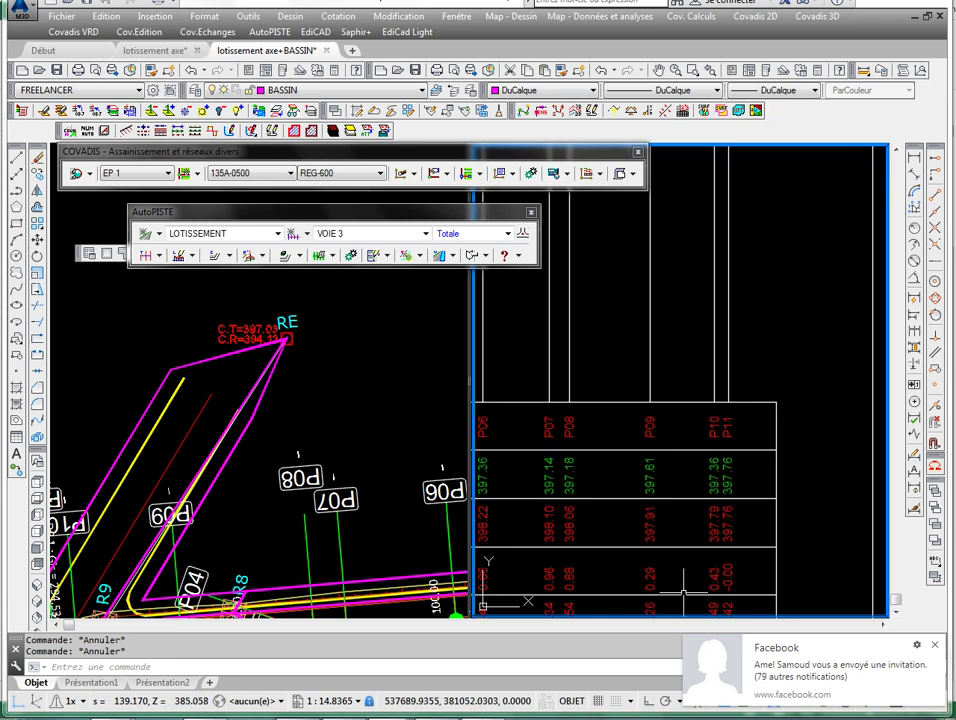
pyautogui.hotkey('alt', 'Tab')
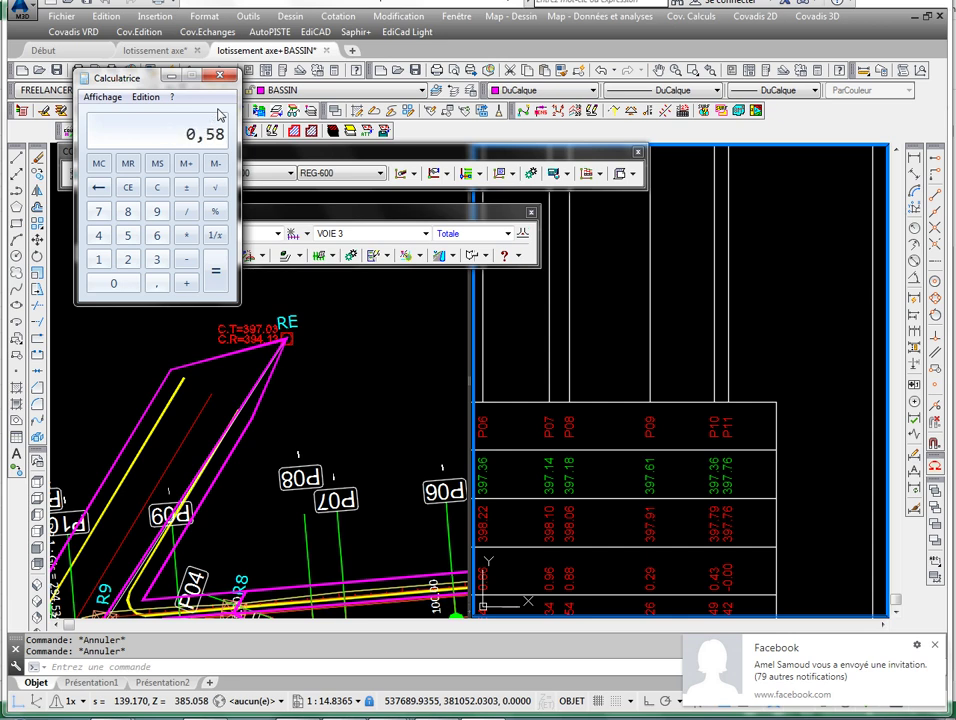
pyautogui.press('Return')
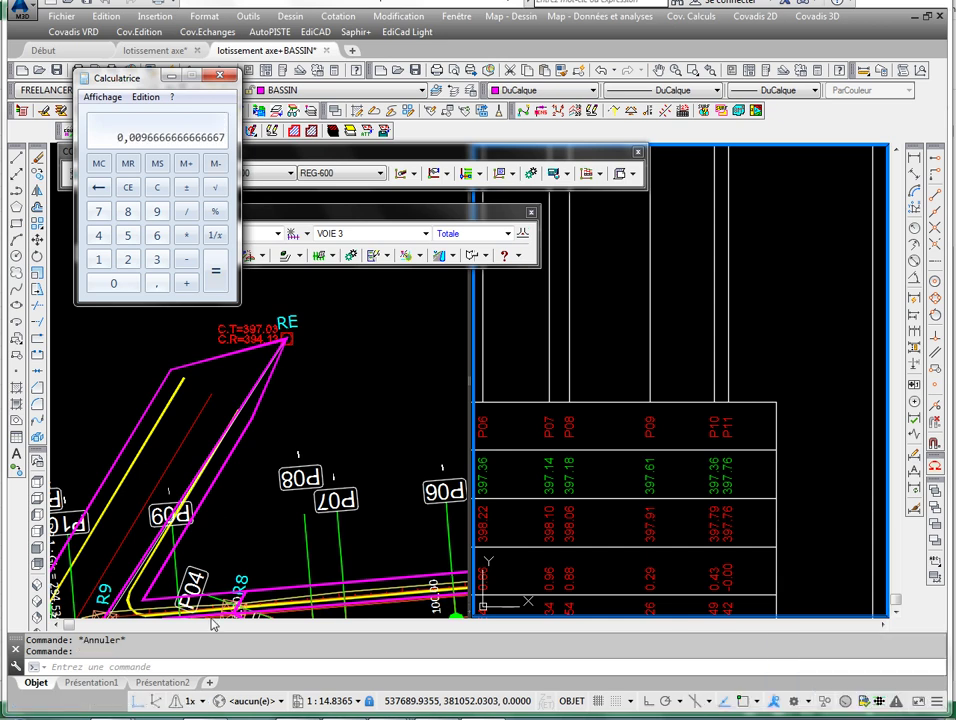
# - Switch to the Excel sheet and set basin 7's slope I to 0,009 in cell E32
pyautogui.hotkey('alt', 'Tab')
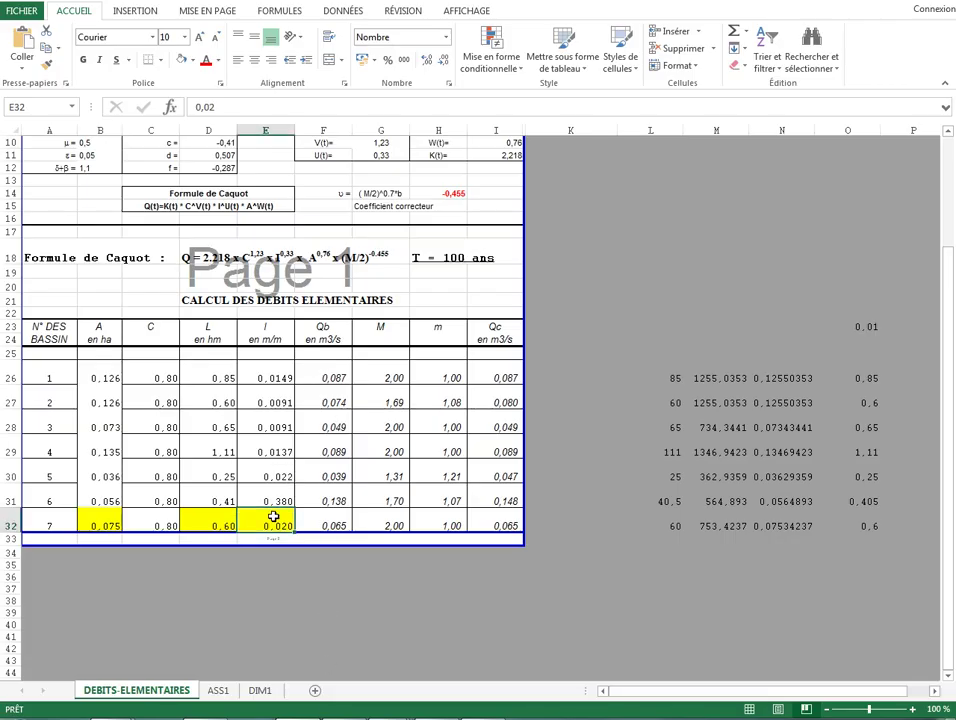
pyautogui.write('0,')
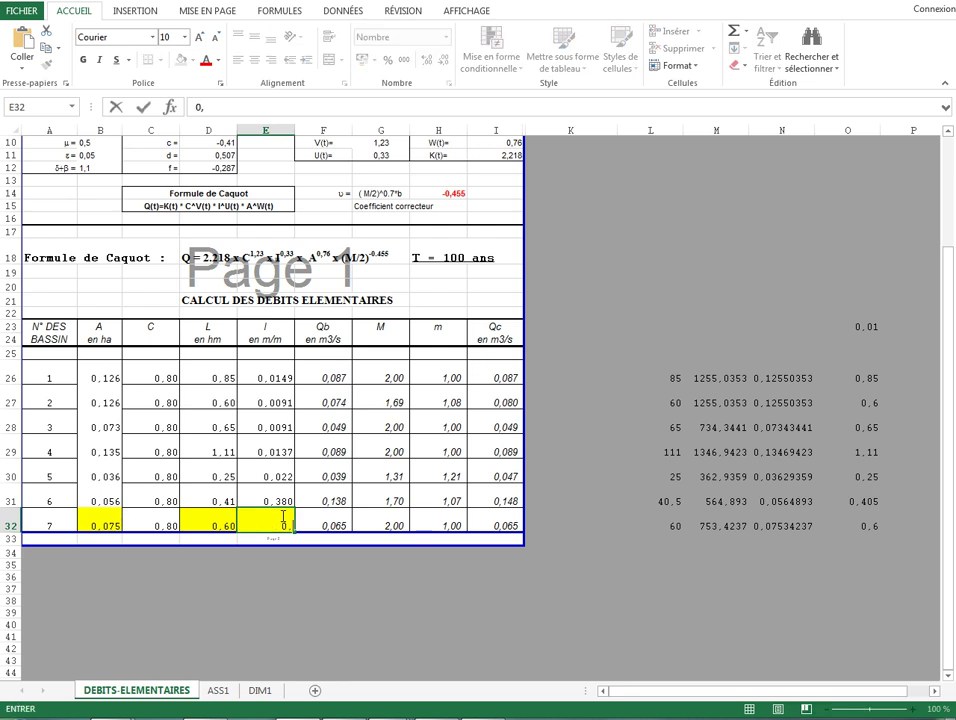
pyautogui.press('Return')
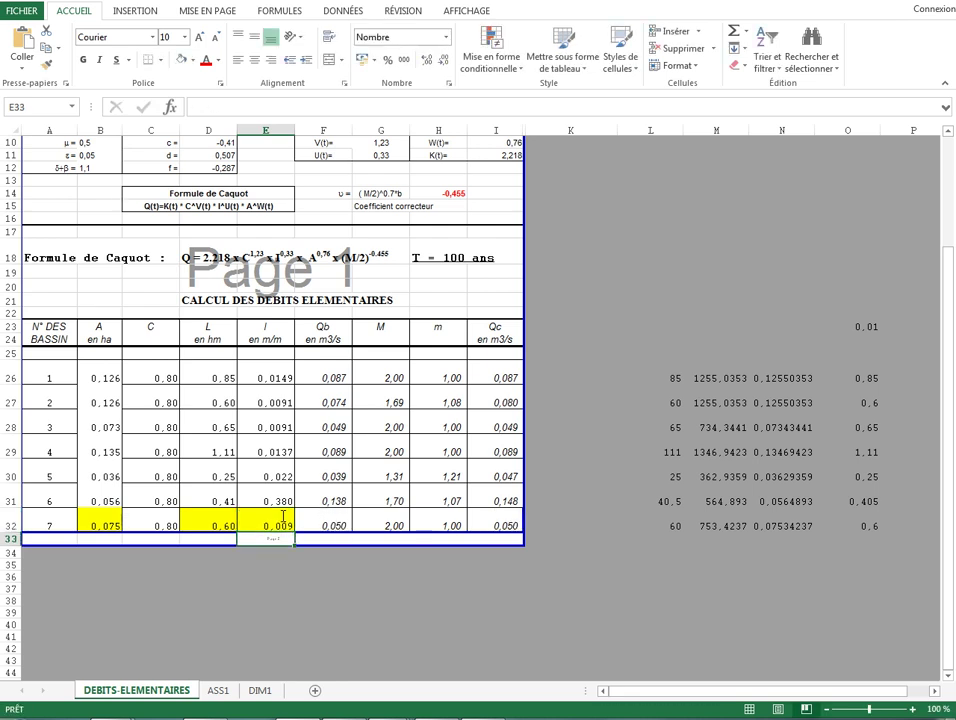
# - Centre basin 7's input values in B32:E32 and remove their yellow fill
pyautogui.moveTo(105, 519); pyautogui.dragTo(247, 520)
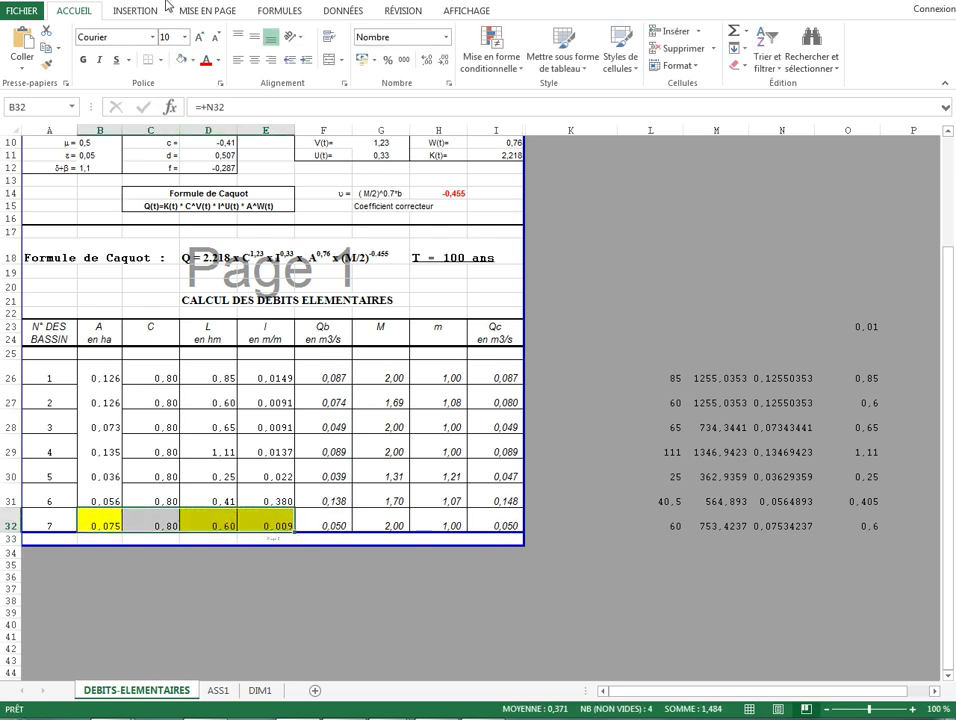
pyautogui.click(254, 62)
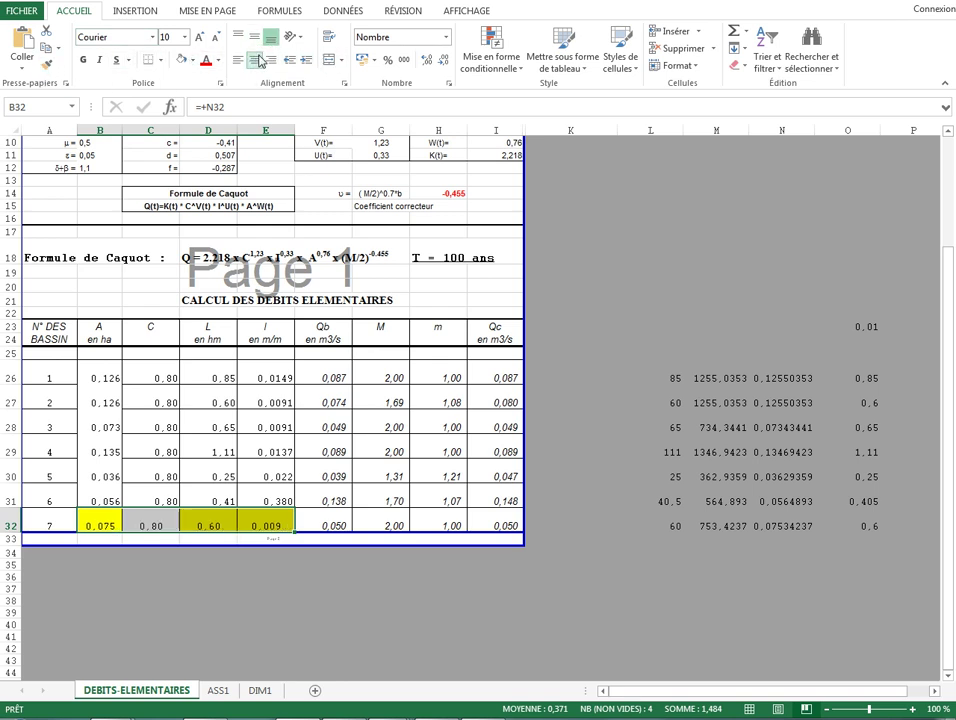
pyautogui.click(192, 60)
pyautogui.click(225, 190)
# - Review the elementary flow table for basins 1 to 7, from the input values to the Qb, M, m and Qc columns
pyautogui.click(334, 374)
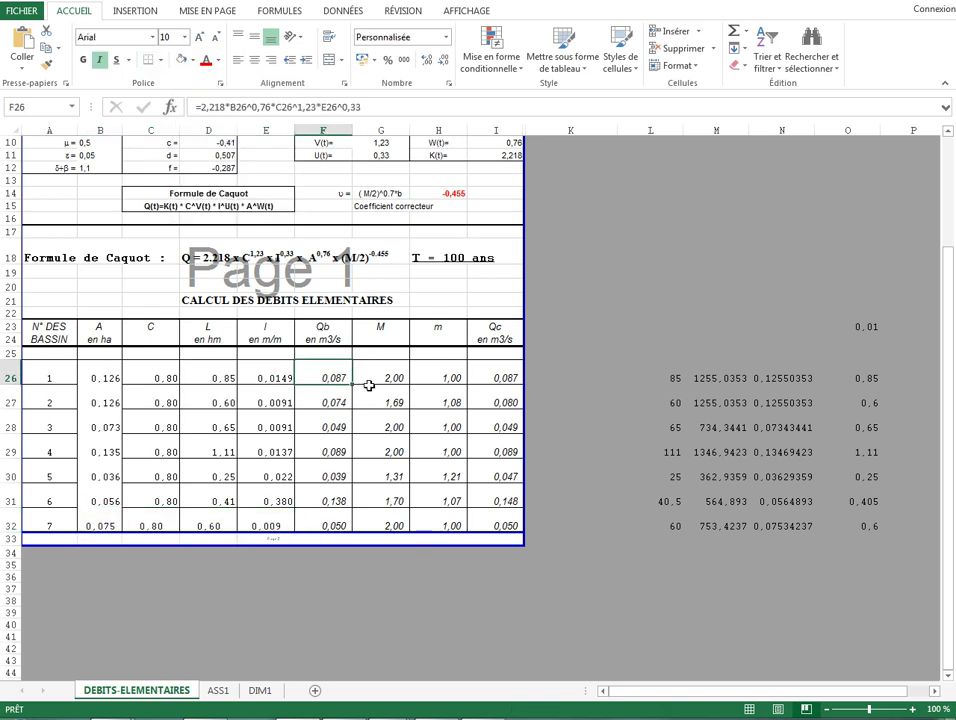
pyautogui.click(375, 402)
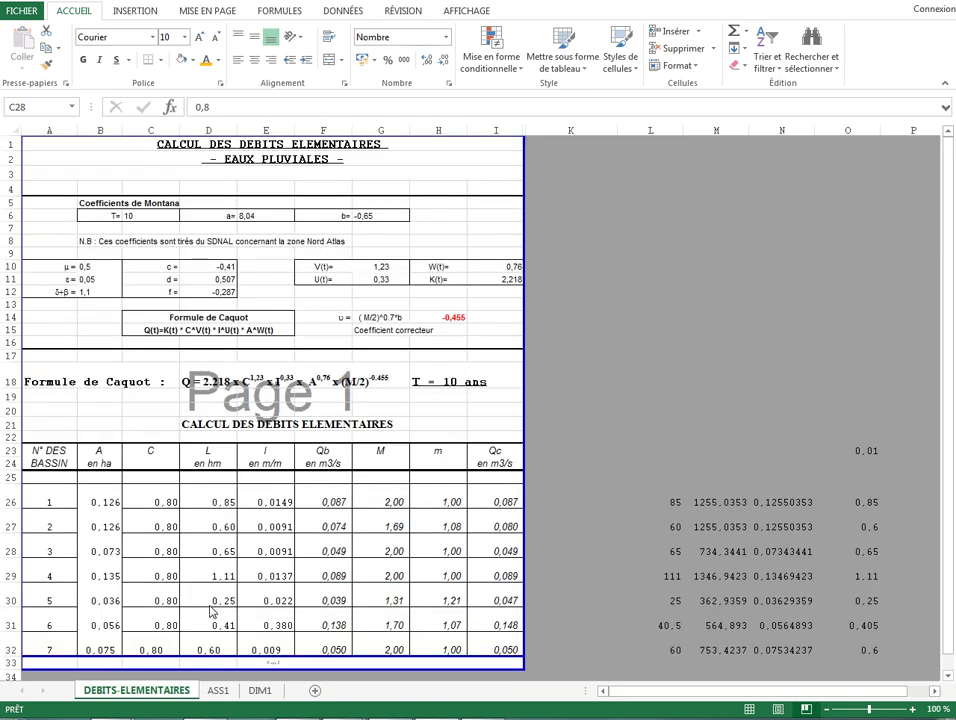
pyautogui.click(212, 604)
pyautogui.click(158, 622)
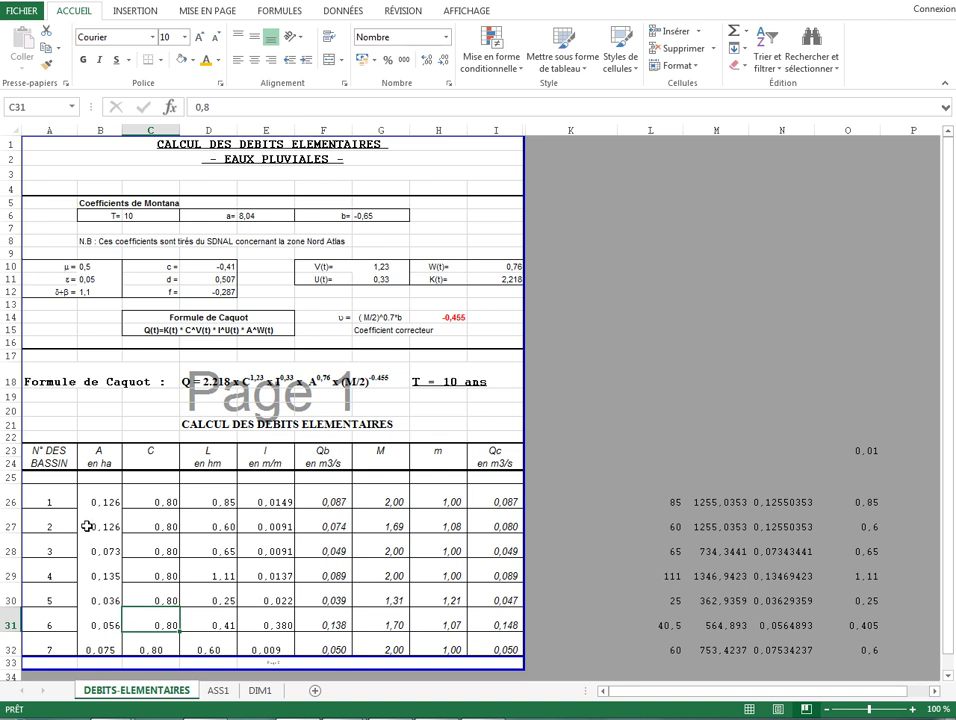
pyautogui.moveTo(43, 478); pyautogui.dragTo(487, 637)
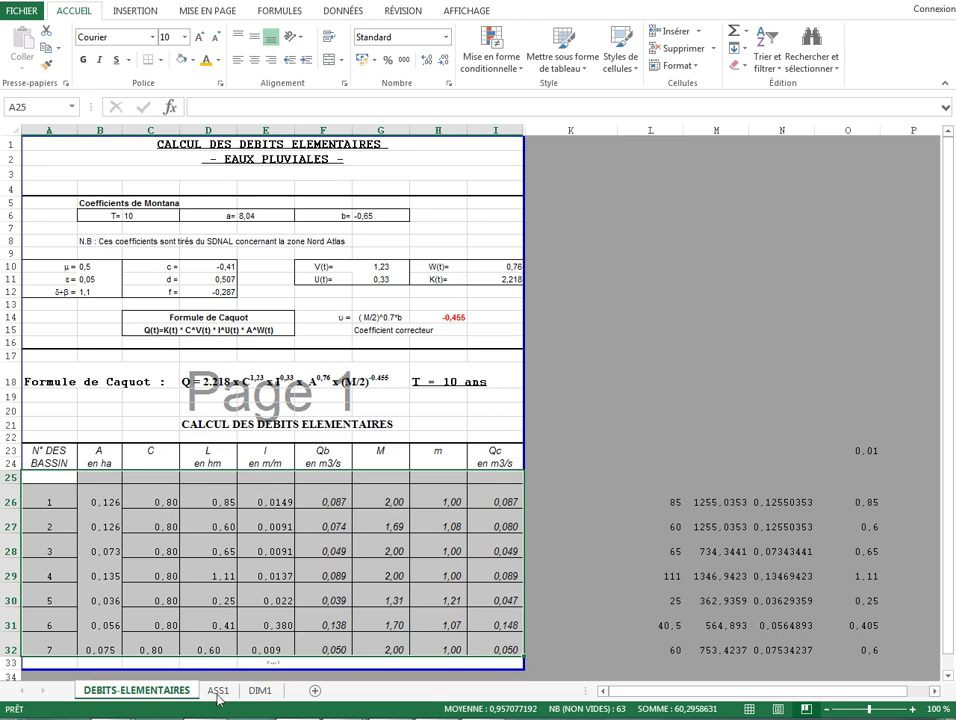
pyautogui.click(291, 517)
pyautogui.click(291, 517)
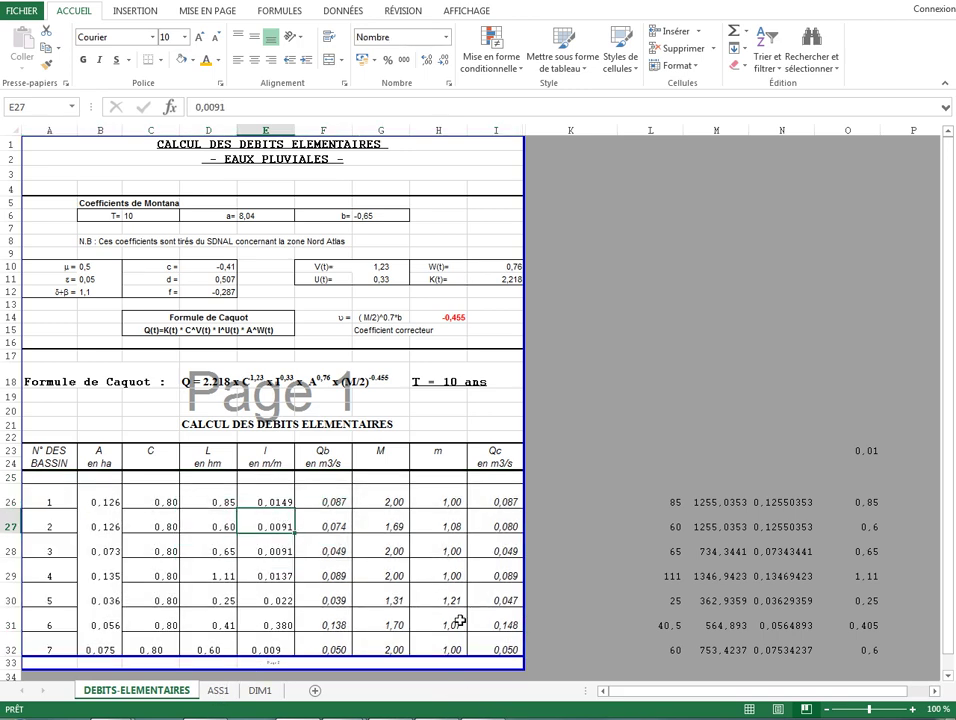